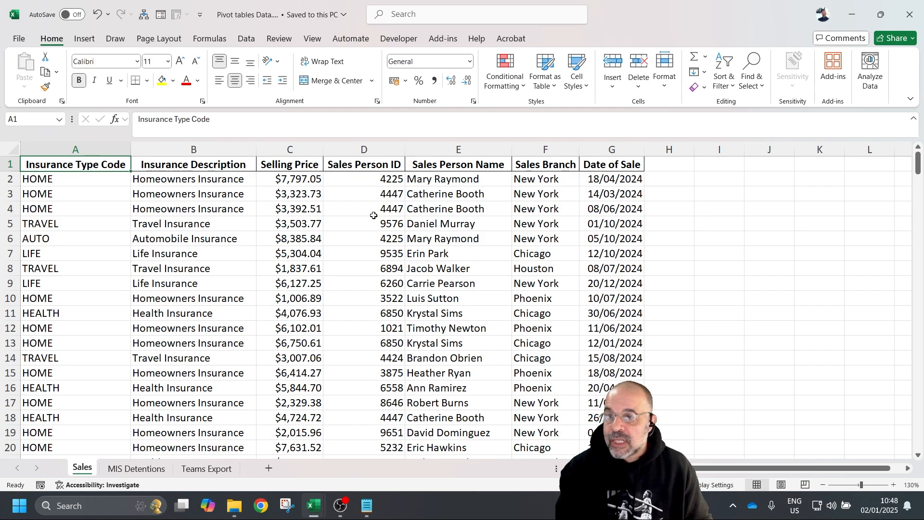
- Convert the A1:G251 data range into an Excel table with headers
{"action": "scroll", "coordinate": [447, 288], "scroll_direction": "down", "scroll_amount": 20}
{"action": "scroll", "coordinate": [433, 327], "scroll_direction": "down", "scroll_amount": 20}
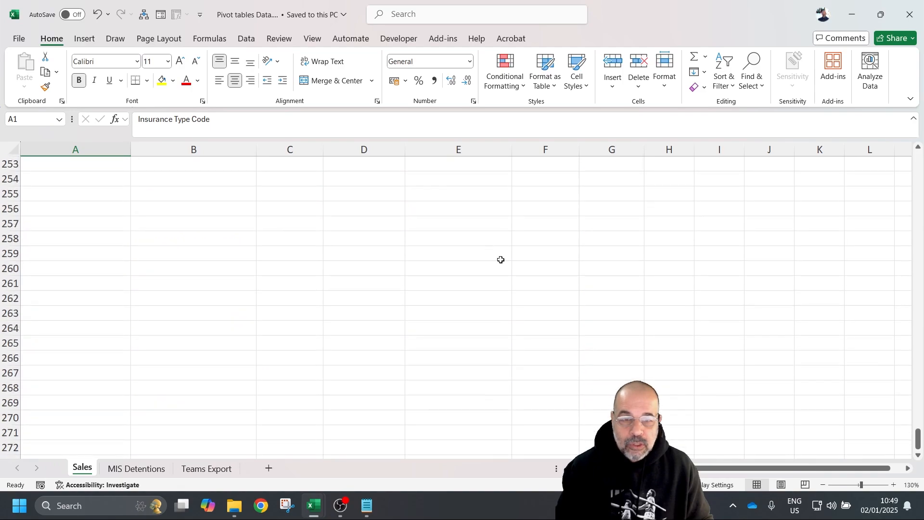
{"action": "scroll", "coordinate": [510, 269], "scroll_direction": "up", "scroll_amount": 7}
{"action": "scroll", "coordinate": [511, 272], "scroll_direction": "down", "scroll_amount": 4}
{"action": "left_click", "coordinate": [630, 270], "text": "shift"}
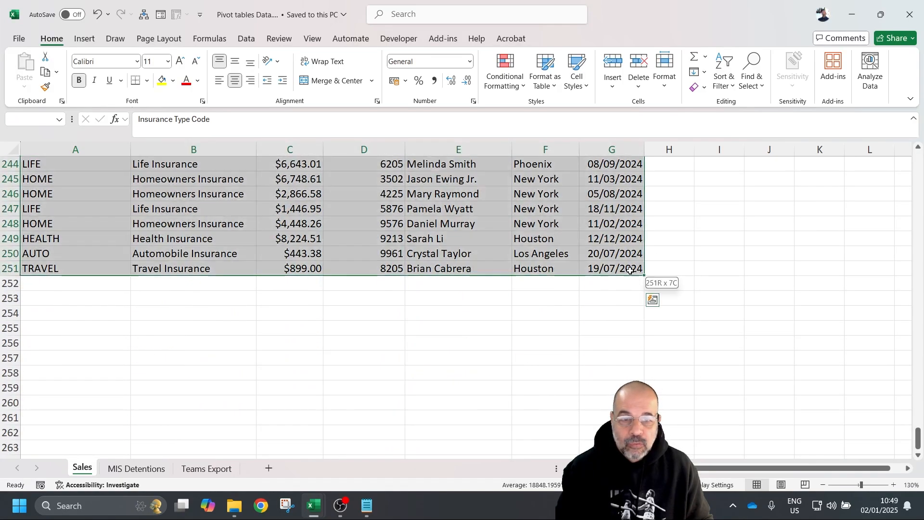
{"action": "scroll", "coordinate": [147, 235], "scroll_direction": "up", "scroll_amount": 20}
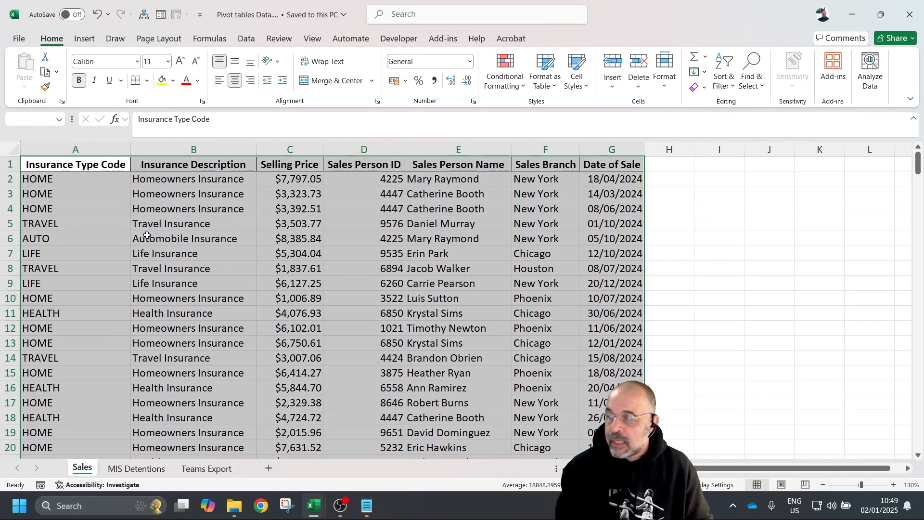
{"action": "left_click", "coordinate": [86, 41]}
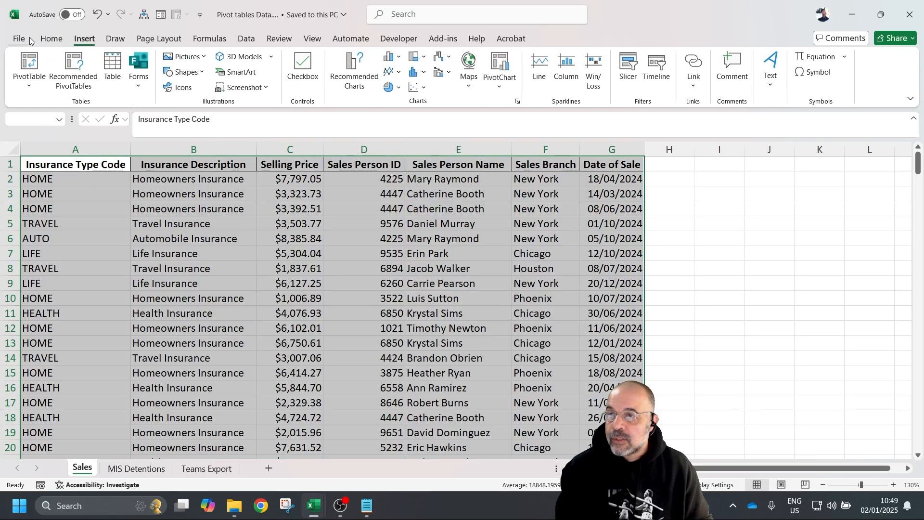
{"action": "left_click", "coordinate": [112, 65]}
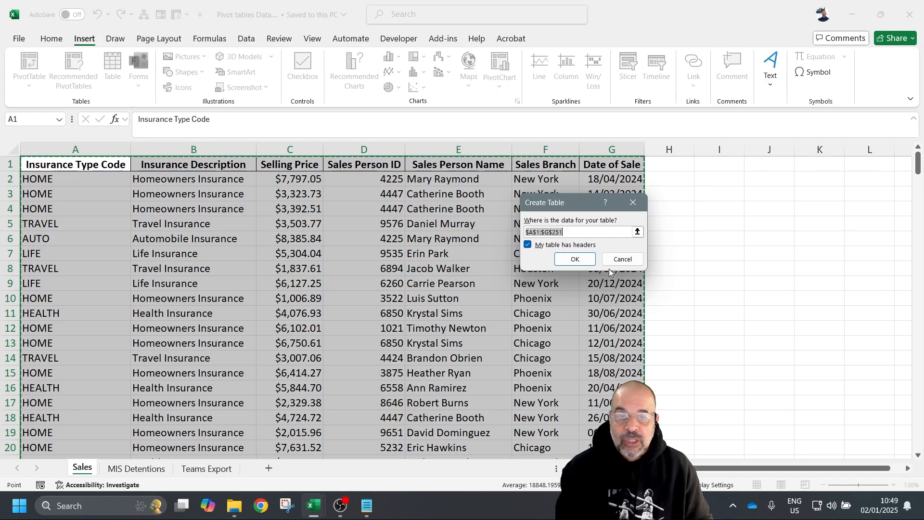
{"action": "left_click", "coordinate": [572, 259]}
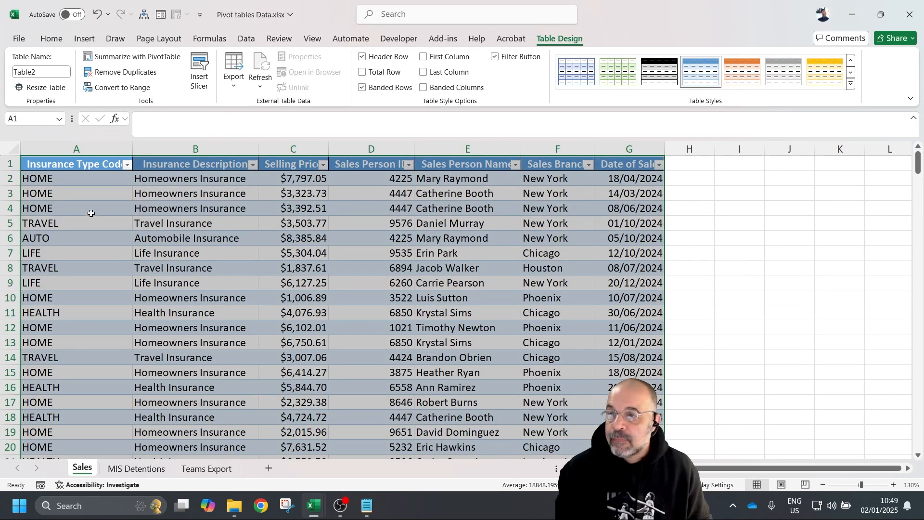
- Rename the table from Table2 to 'Sales'
{"action": "left_click", "coordinate": [44, 72]}
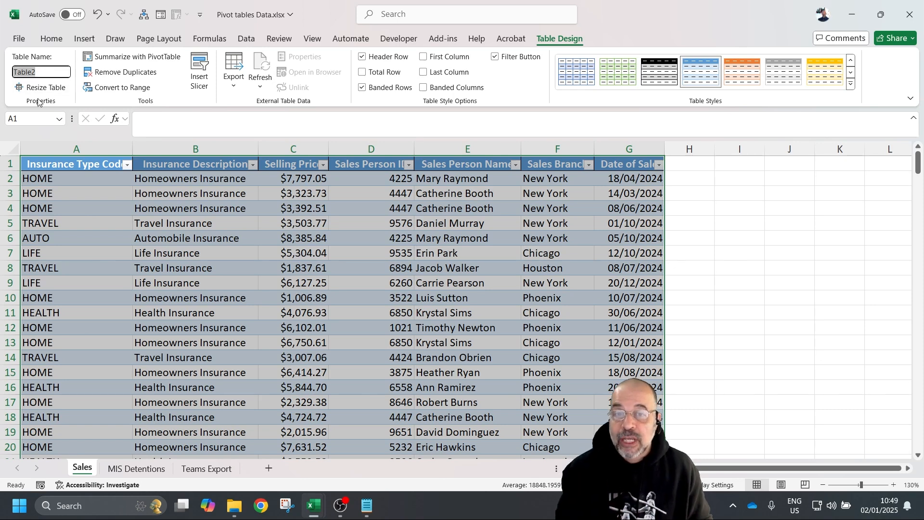
{"action": "type", "text": "Sa"}
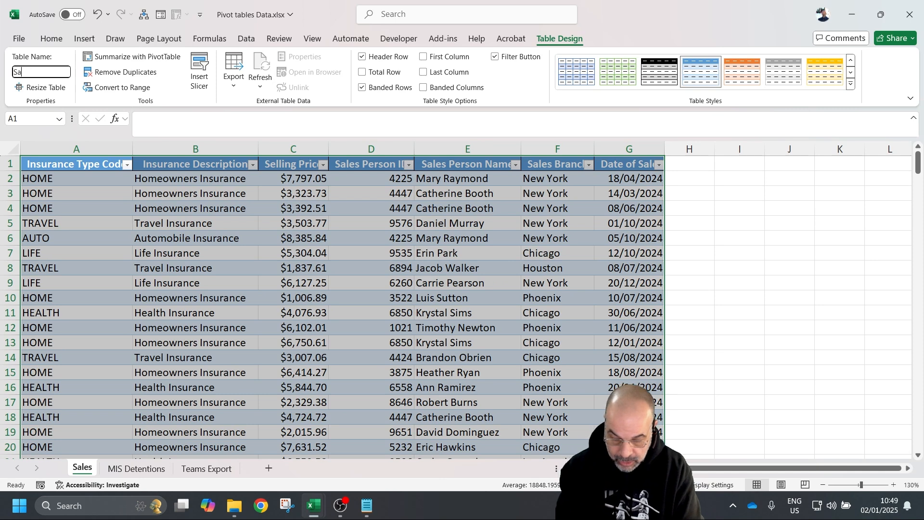
{"action": "type", "text": "les"}
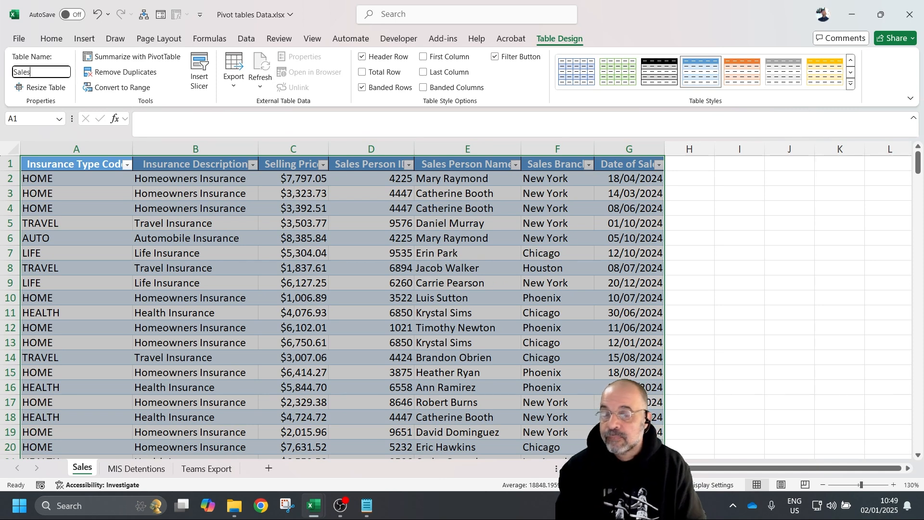
{"action": "key", "text": "Return"}
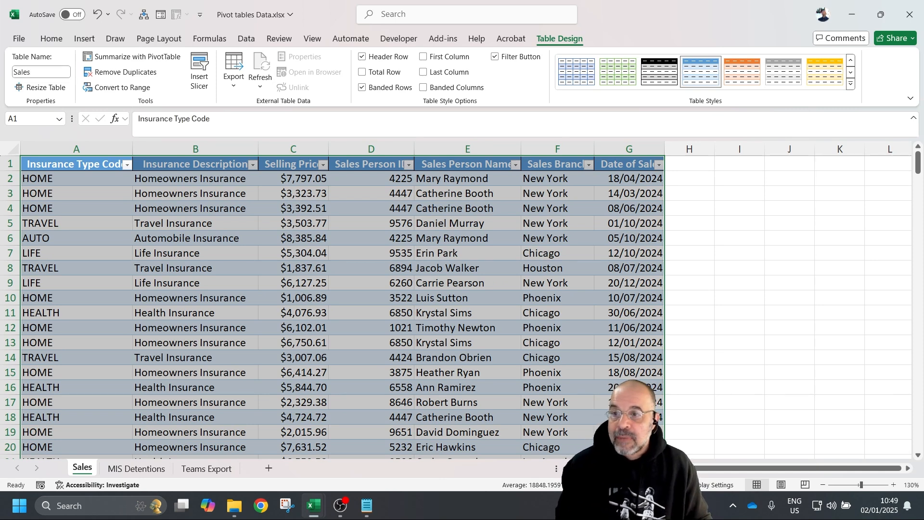
{"action": "left_click", "coordinate": [745, 308]}
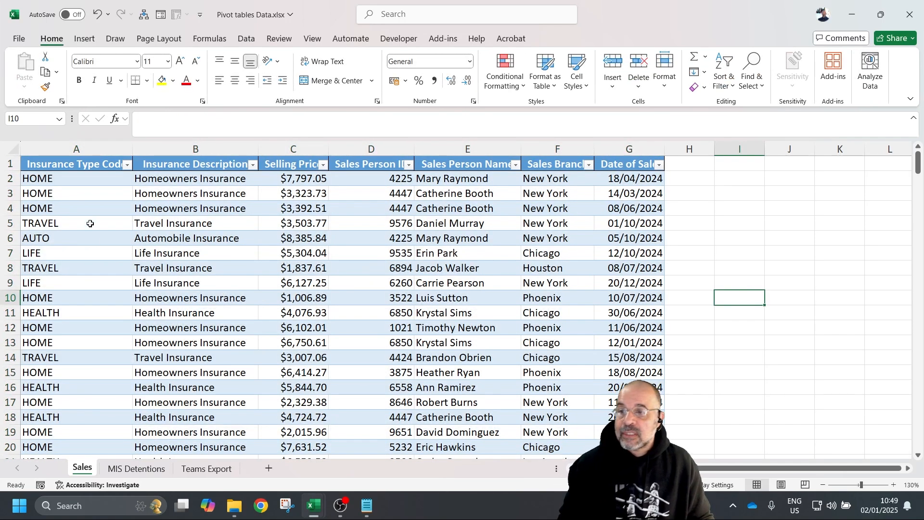
{"action": "left_click", "coordinate": [21, 155]}
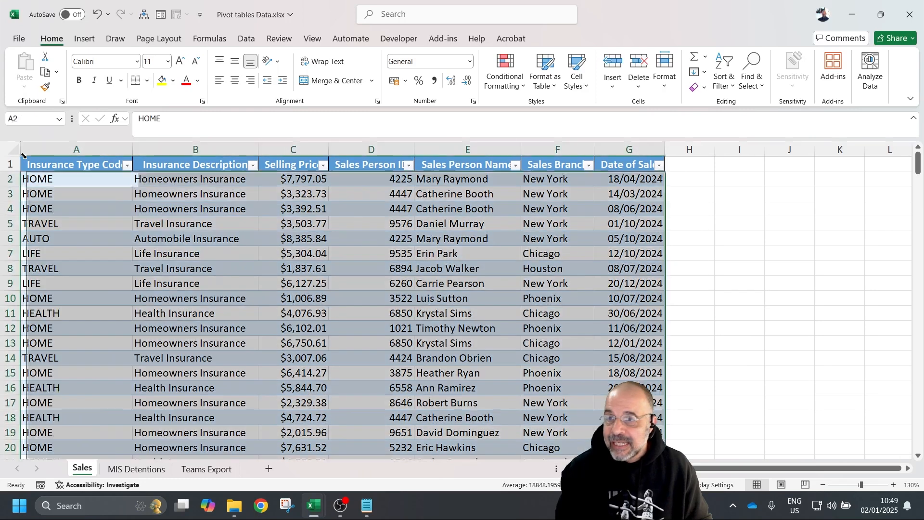
{"action": "left_click", "coordinate": [19, 120]}
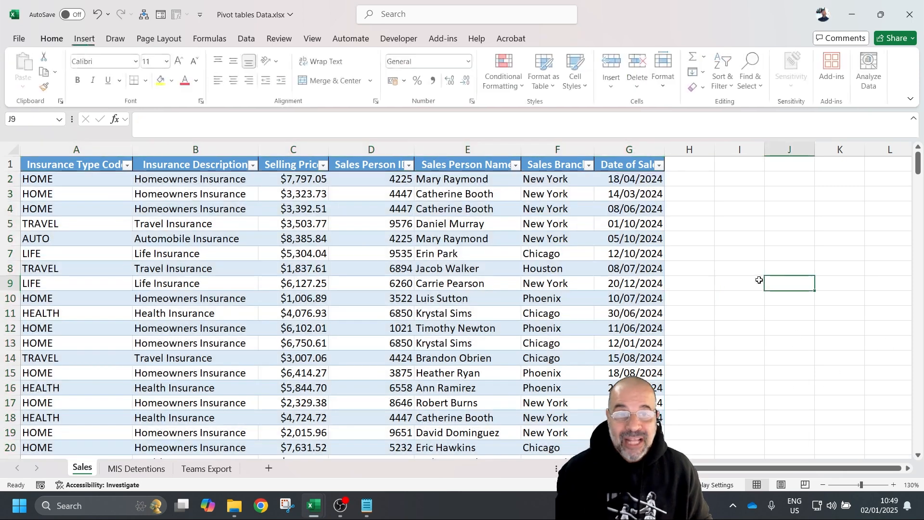
{"action": "left_click", "coordinate": [777, 281]}
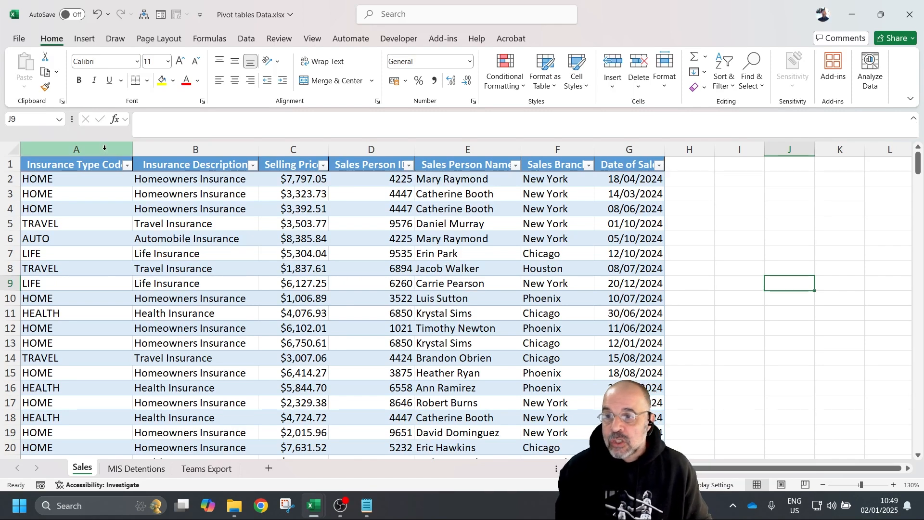
{"action": "key", "text": "ctrl+a"}
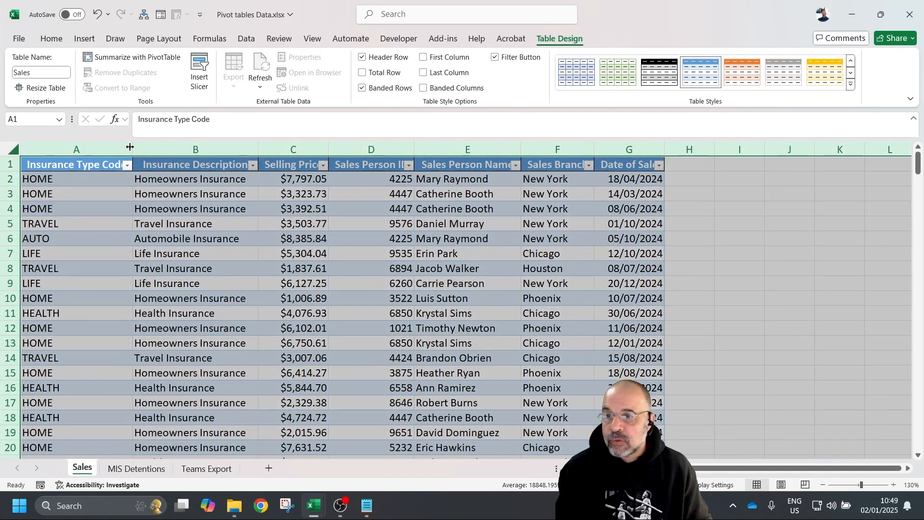
- AutoFit all columns to their contents and check the HOME codes in A2:A3
{"action": "double_click", "coordinate": [132, 147]}
{"action": "left_click", "coordinate": [146, 240]}
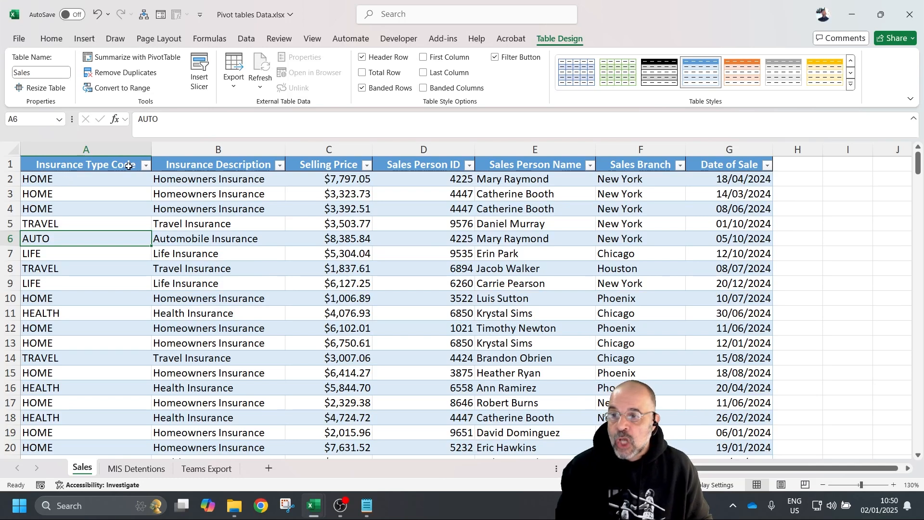
{"action": "left_click", "coordinate": [60, 182]}
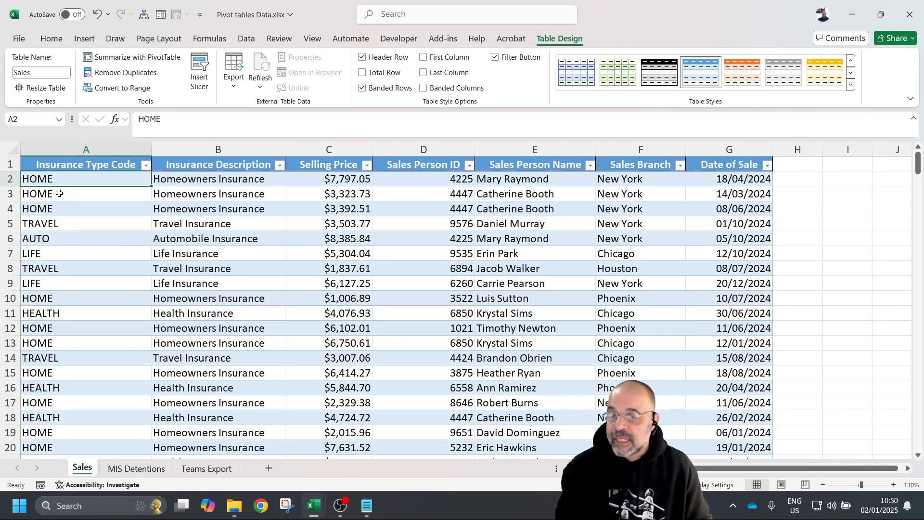
{"action": "left_click", "coordinate": [59, 192]}
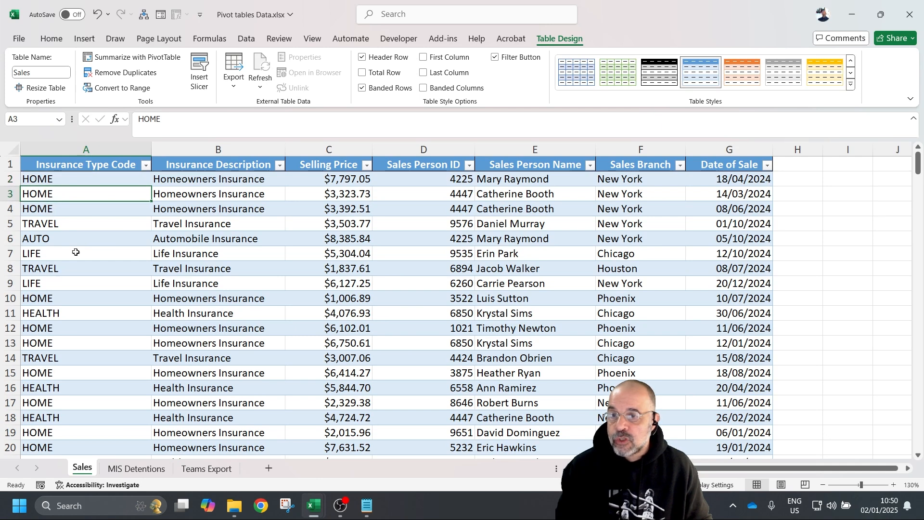
- Review each header from Insurance Description through Date of Sale
{"action": "left_click", "coordinate": [208, 164]}
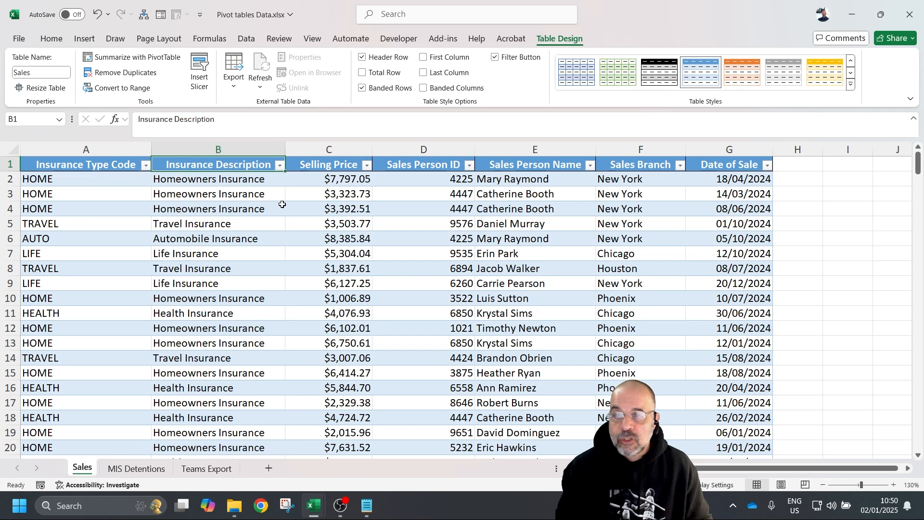
{"action": "left_click", "coordinate": [328, 167]}
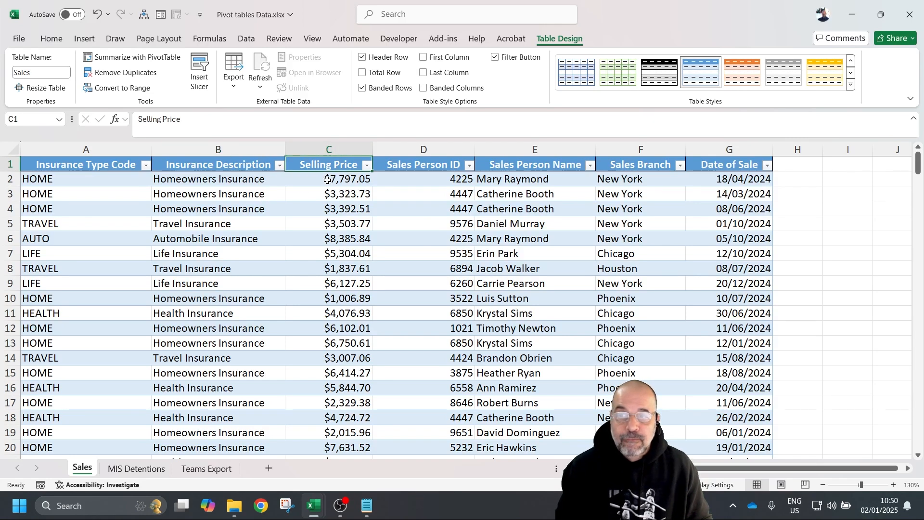
{"action": "left_click", "coordinate": [327, 181]}
{"action": "left_click", "coordinate": [436, 167]}
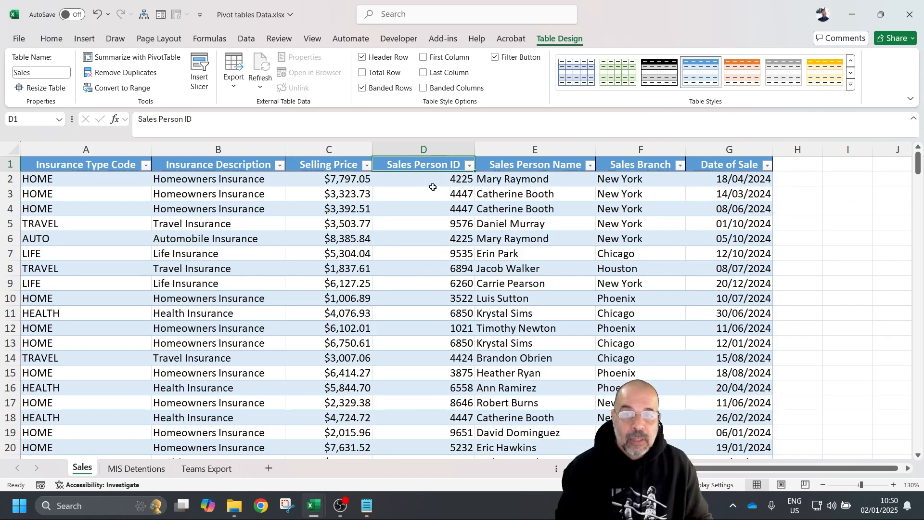
{"action": "left_click", "coordinate": [547, 168]}
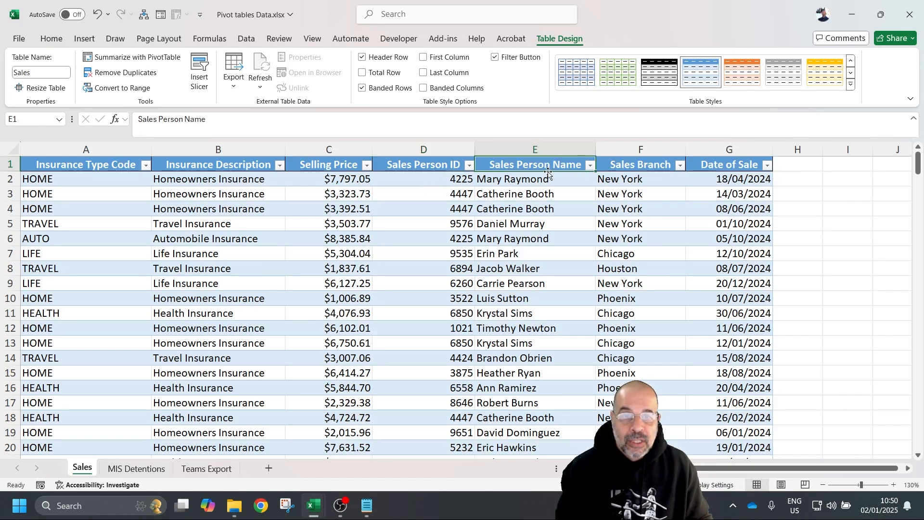
{"action": "left_click", "coordinate": [639, 163]}
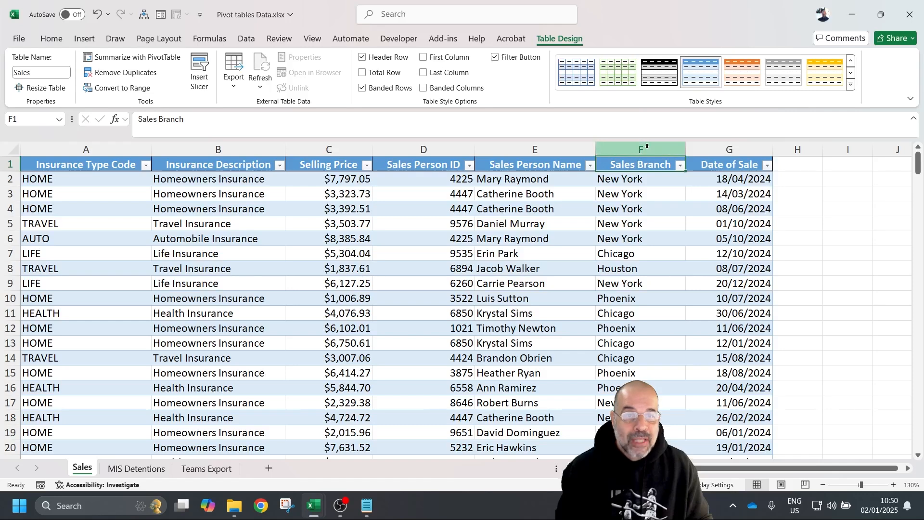
{"action": "left_click", "coordinate": [744, 148]}
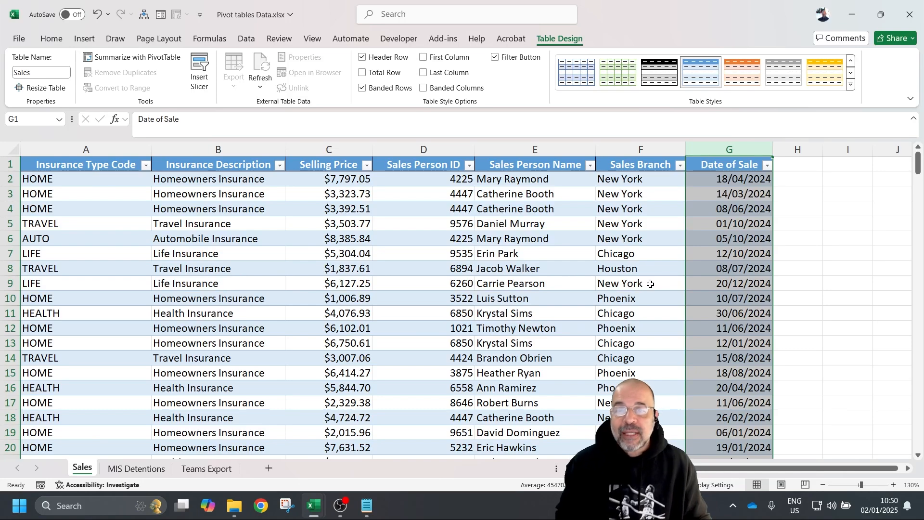
{"action": "left_click", "coordinate": [407, 222]}
{"action": "scroll", "coordinate": [366, 260], "scroll_direction": "down", "scroll_amount": 7}
{"action": "scroll", "coordinate": [368, 255], "scroll_direction": "up", "scroll_amount": 7}
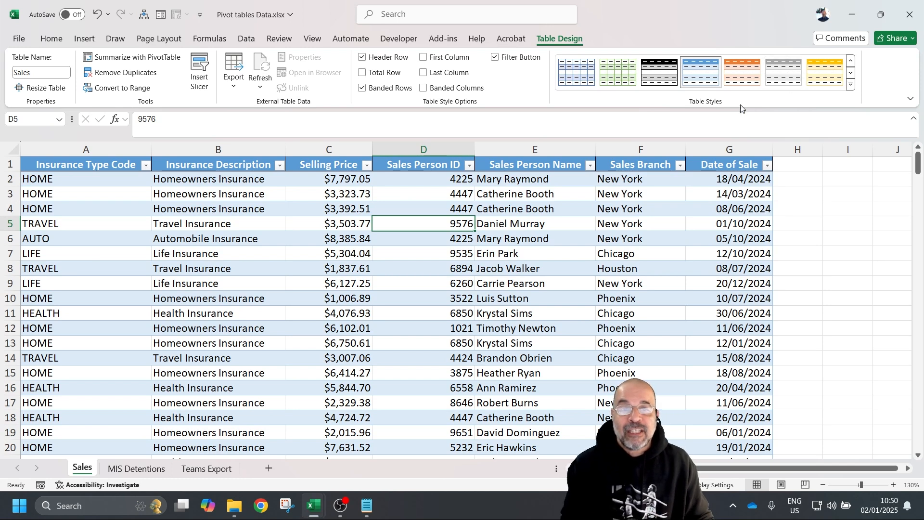
{"action": "left_click", "coordinate": [619, 143]}
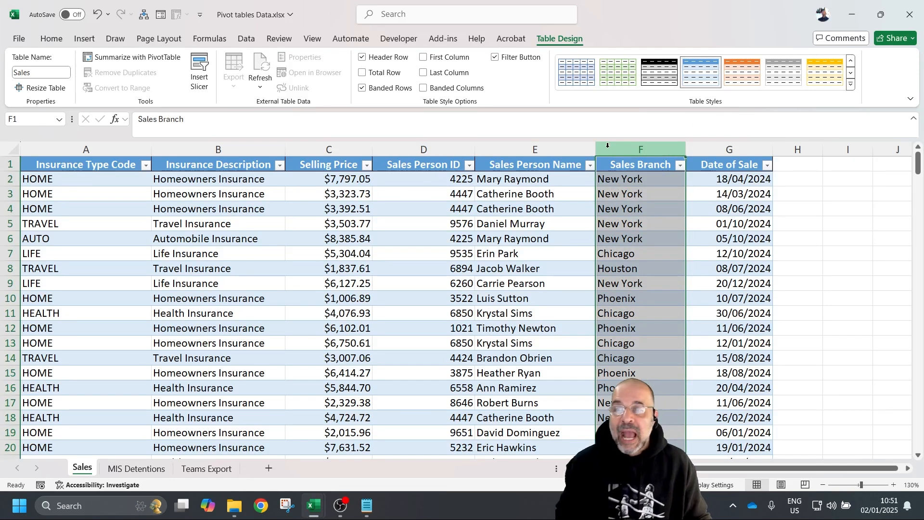
{"action": "left_click", "coordinate": [525, 144]}
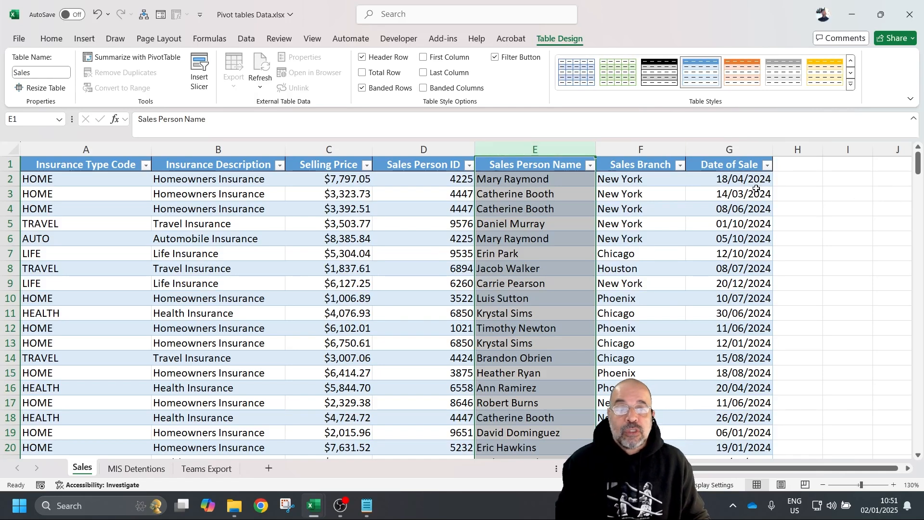
{"action": "left_click", "coordinate": [794, 192]}
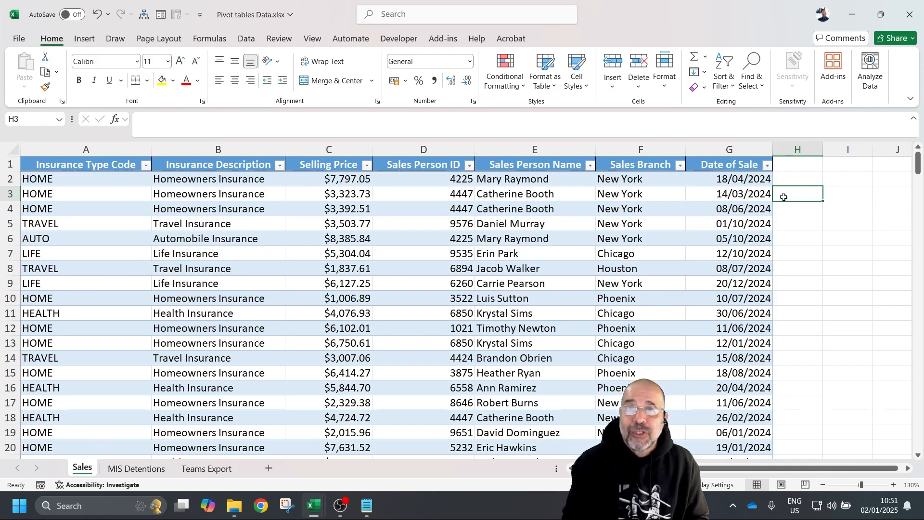
{"action": "left_click", "coordinate": [258, 221]}
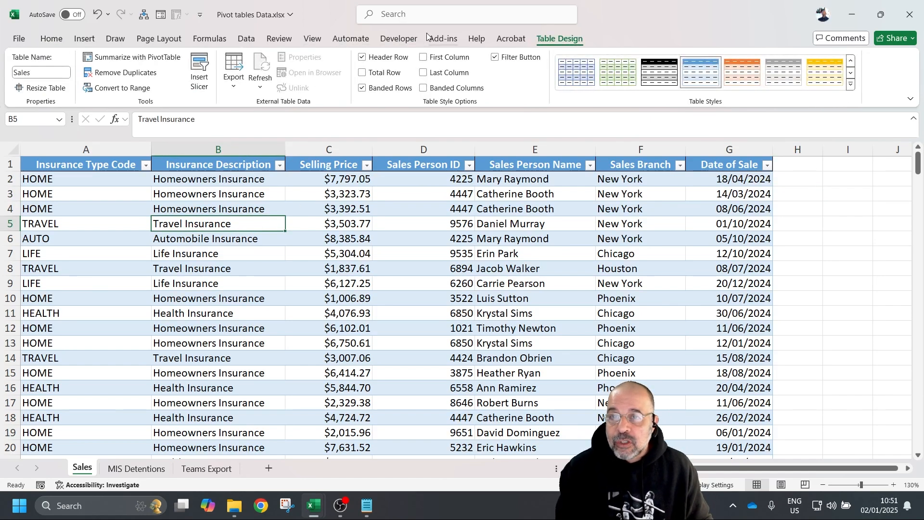
- Insert a PivotTable from table 'Sales', placed on a New Worksheet
{"action": "left_click", "coordinate": [84, 39]}
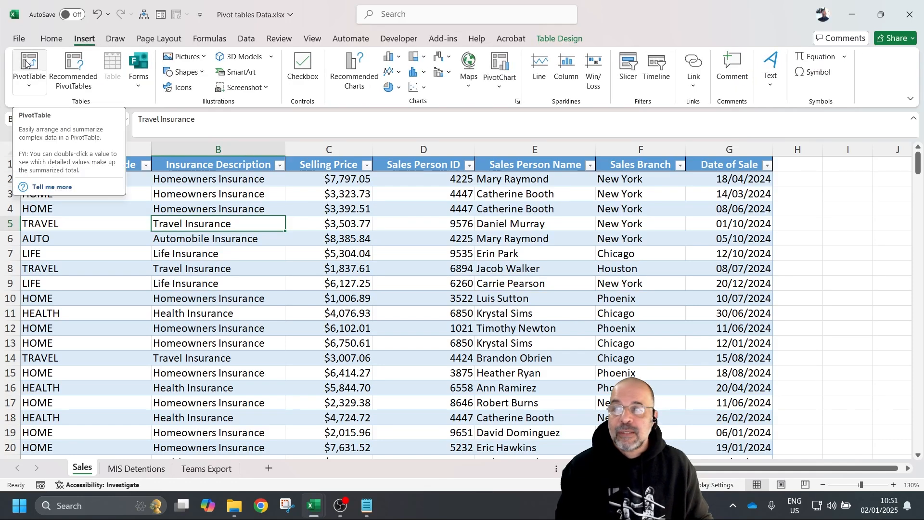
{"action": "left_click", "coordinate": [27, 63]}
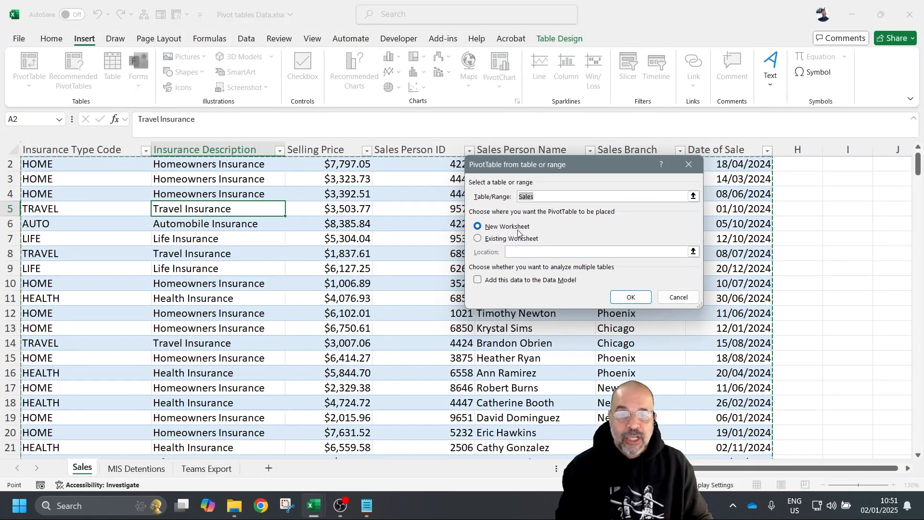
{"action": "left_click", "coordinate": [628, 297]}
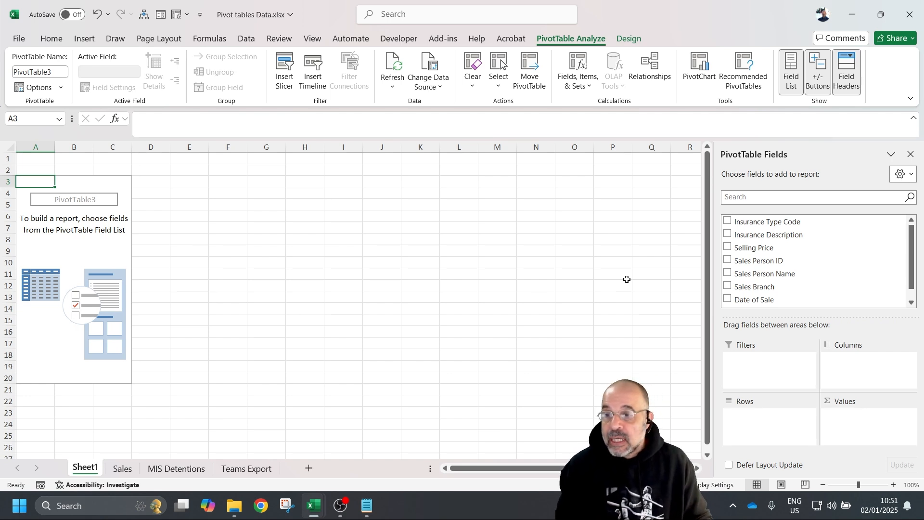
- Rename Sheet1 to 'P Sales'
{"action": "double_click", "coordinate": [90, 469]}
{"action": "type", "text": "P"}
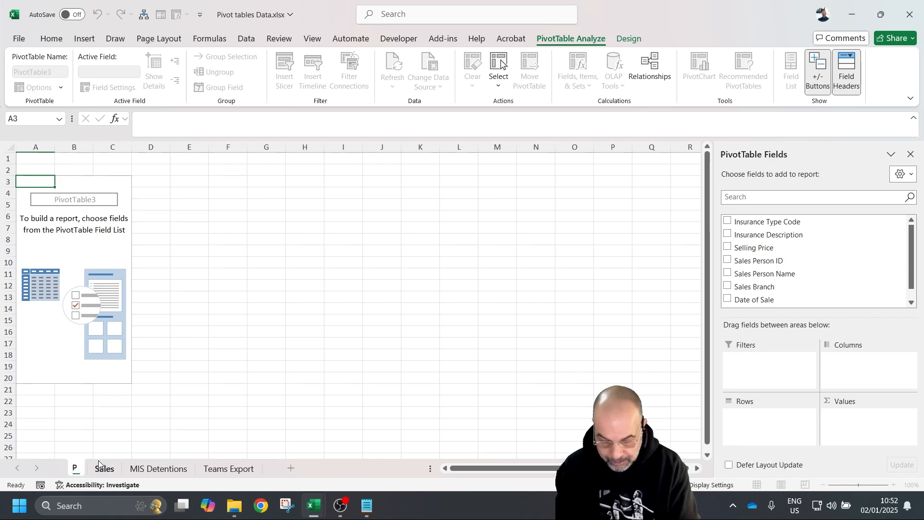
{"action": "type", "text": " Sales"}
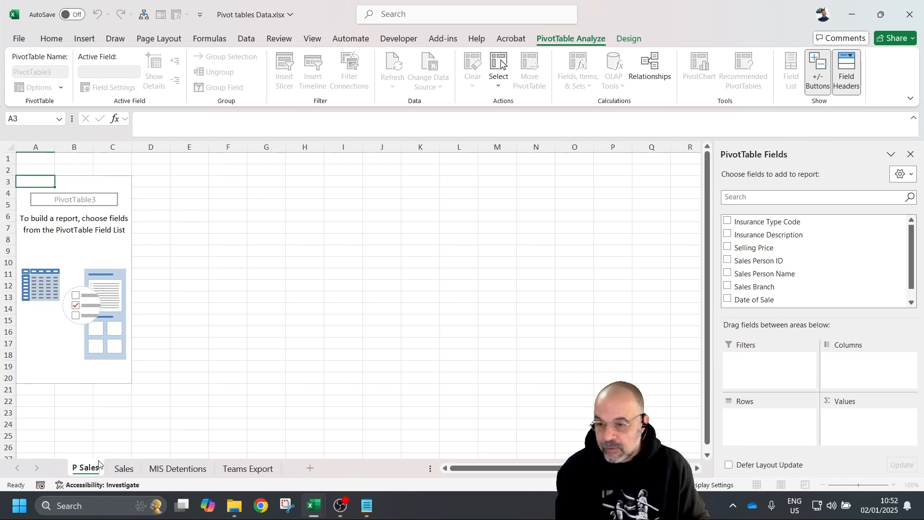
{"action": "left_click", "coordinate": [148, 430]}
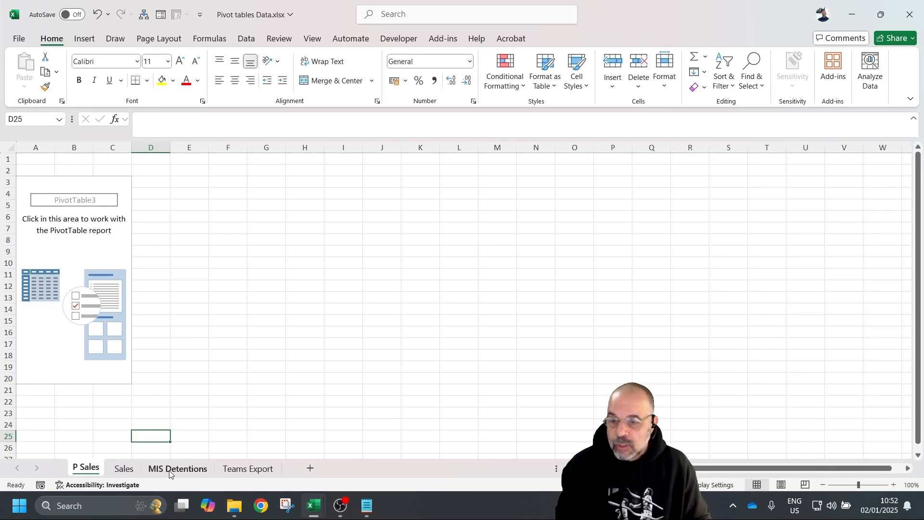
{"action": "left_click", "coordinate": [173, 469]}
{"action": "left_click", "coordinate": [239, 469]}
{"action": "left_click", "coordinate": [198, 471]}
{"action": "left_click", "coordinate": [240, 471]}
{"action": "left_click", "coordinate": [96, 472]}
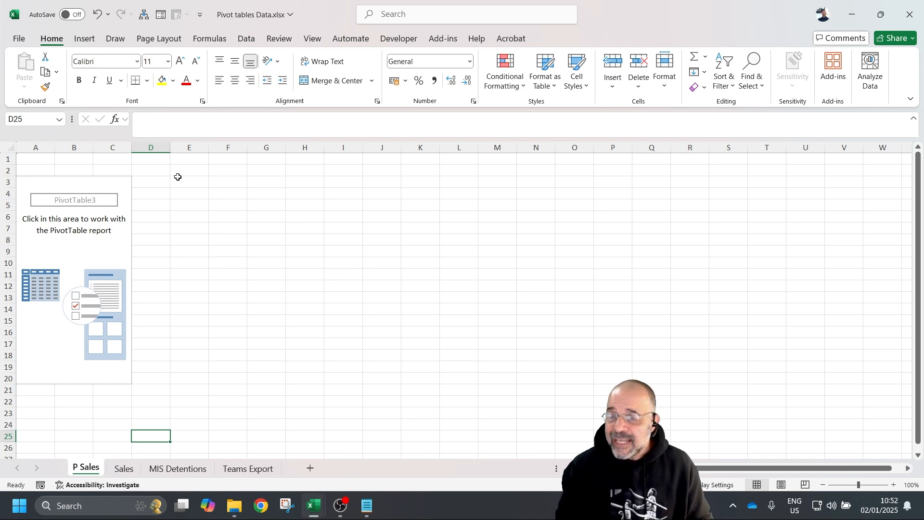
- Turn on the PivotTable Fields list via PivotTable Analyze > Field List
{"action": "left_click", "coordinate": [97, 251]}
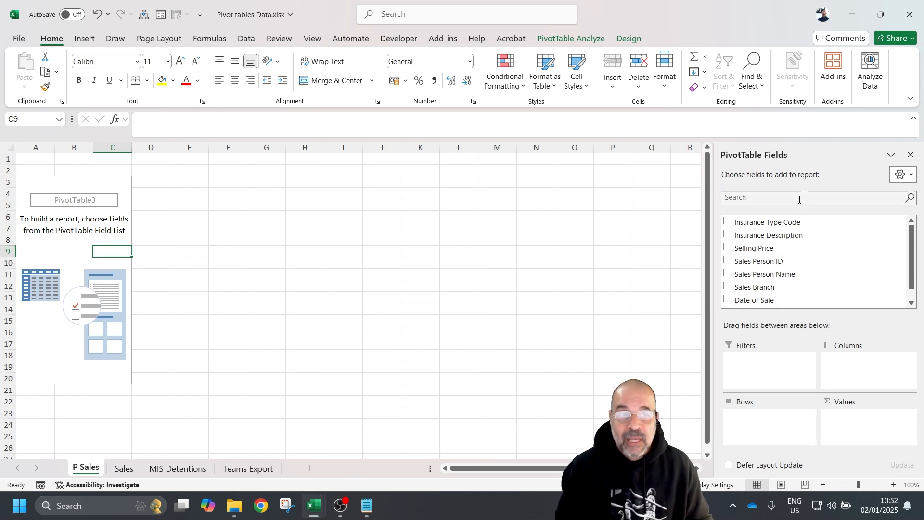
{"action": "left_click", "coordinate": [911, 154]}
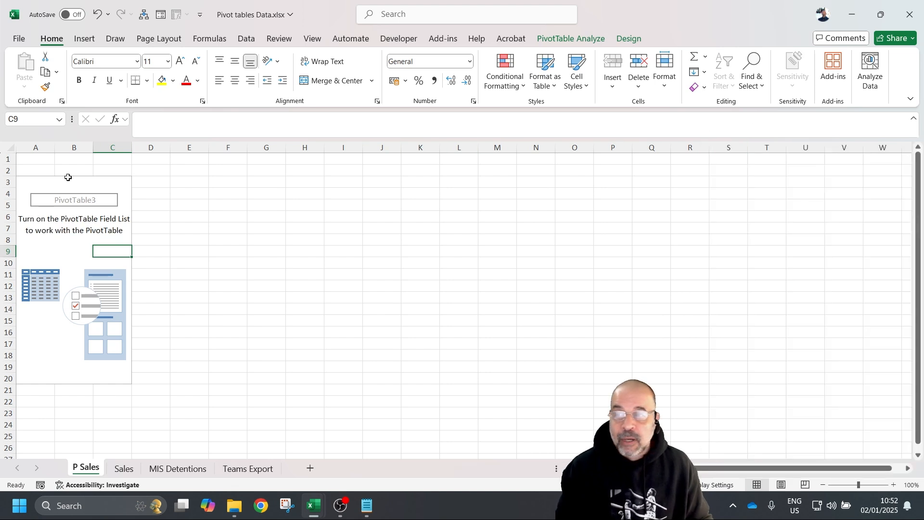
{"action": "left_click", "coordinate": [50, 248]}
{"action": "left_click", "coordinate": [581, 39]}
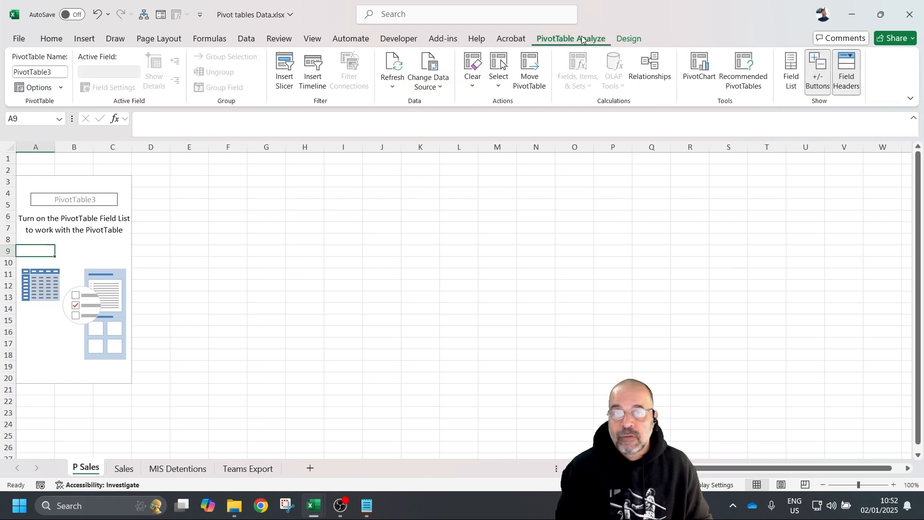
{"action": "left_click", "coordinate": [790, 70]}
{"action": "left_click", "coordinate": [783, 70]}
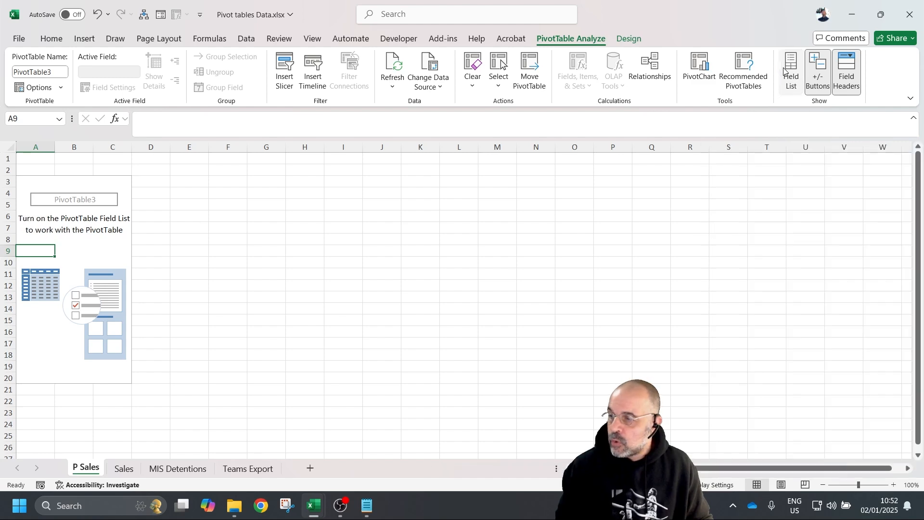
{"action": "left_click", "coordinate": [784, 71]}
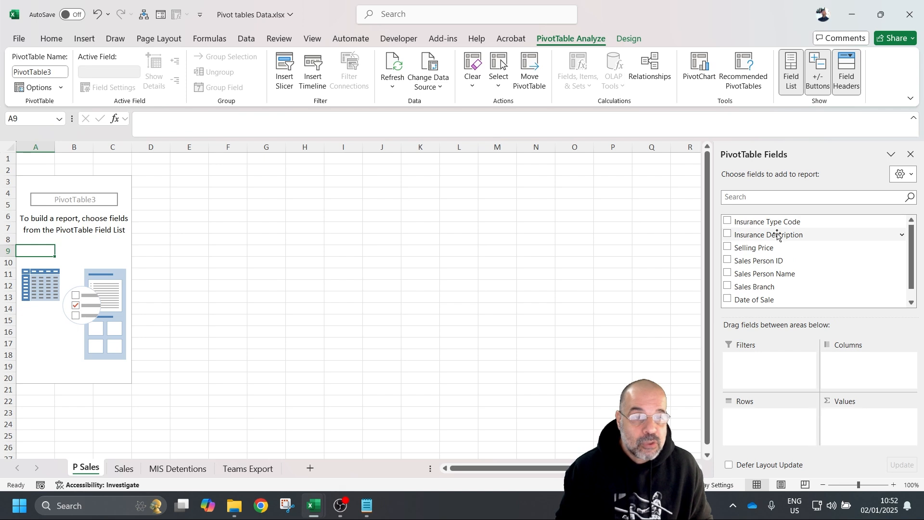
- Put Sales Branch in Rows, listing Chicago, Houston, Los Angeles, New York and Phoenix
{"action": "mouse_move", "coordinate": [911, 254]}
{"action": "left_mouse_down"}
{"action": "mouse_move", "coordinate": [908, 280]}
{"action": "mouse_move", "coordinate": [911, 240]}
{"action": "left_mouse_up"}
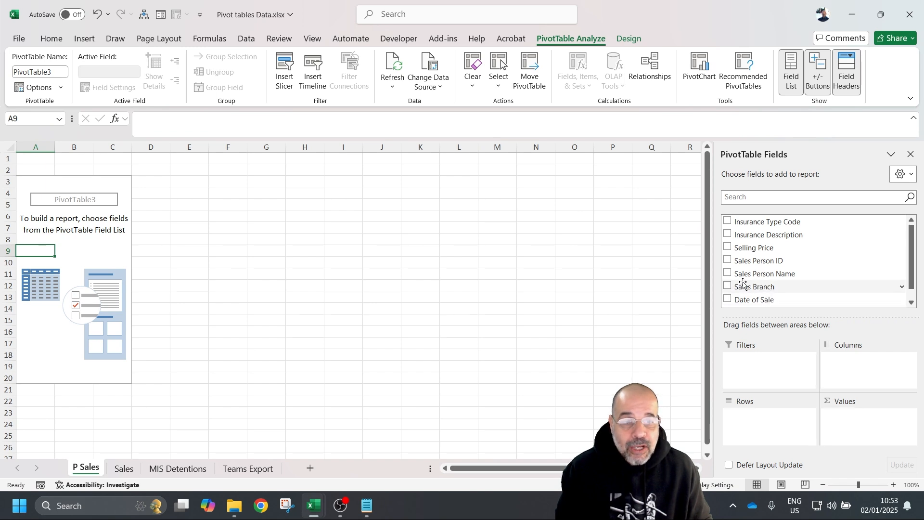
{"action": "left_click_drag", "start_coordinate": [748, 287], "coordinate": [744, 427]}
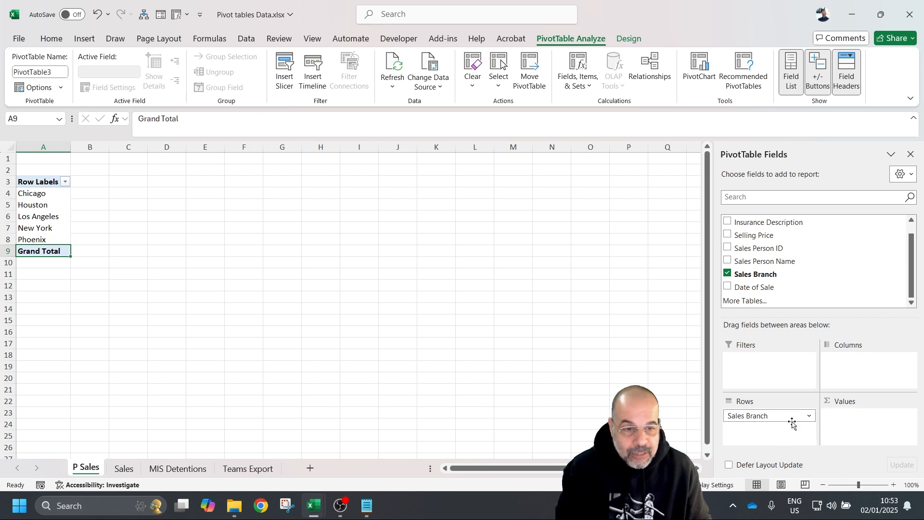
- Move Sales Branch to Columns and back to Rows, then add Selling Price to Values
{"action": "left_click_drag", "start_coordinate": [787, 417], "coordinate": [864, 375]}
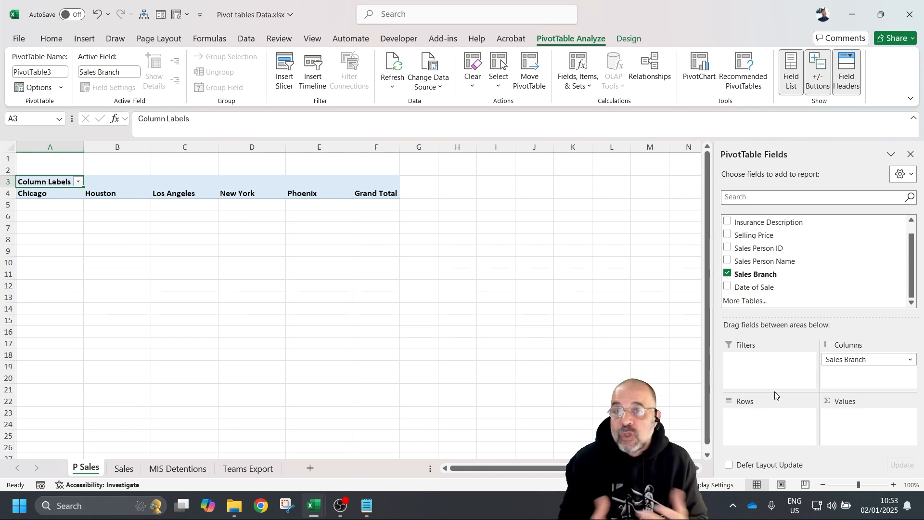
{"action": "left_click_drag", "start_coordinate": [850, 359], "coordinate": [770, 415]}
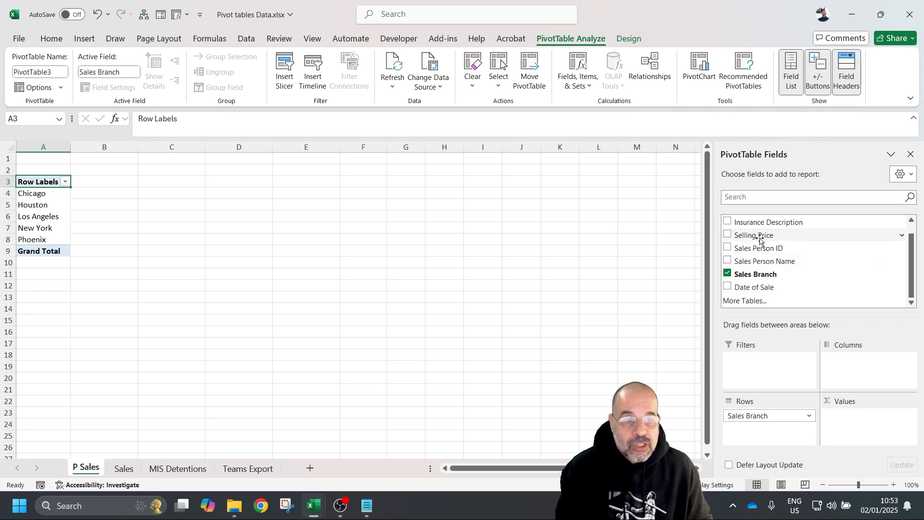
{"action": "left_click_drag", "start_coordinate": [759, 236], "coordinate": [852, 414]}
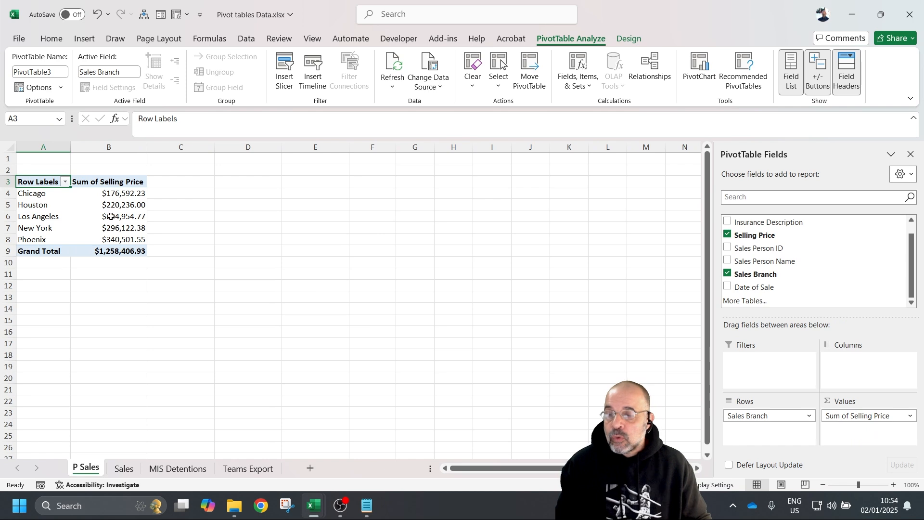
- Change the Selling Price summary to Average in Value Field Settings
{"action": "mouse_move", "coordinate": [117, 221]}
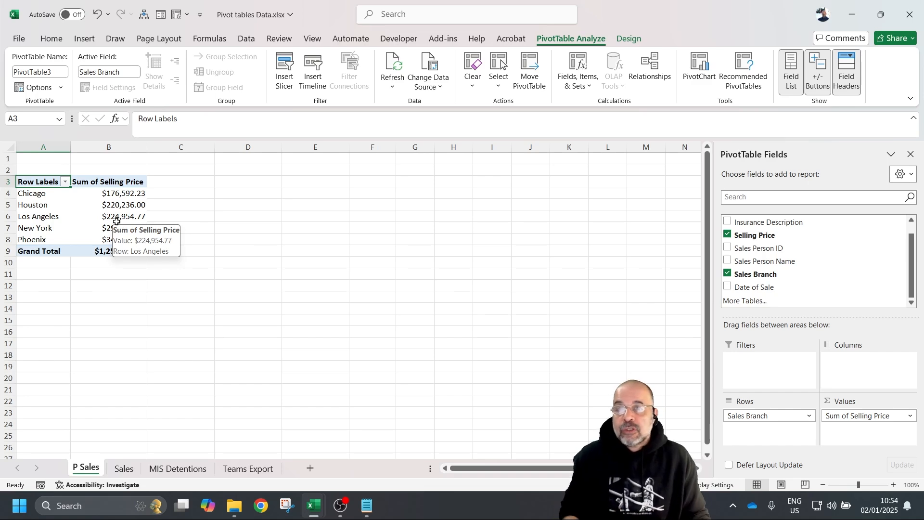
{"action": "left_click_drag", "start_coordinate": [98, 193], "coordinate": [107, 240]}
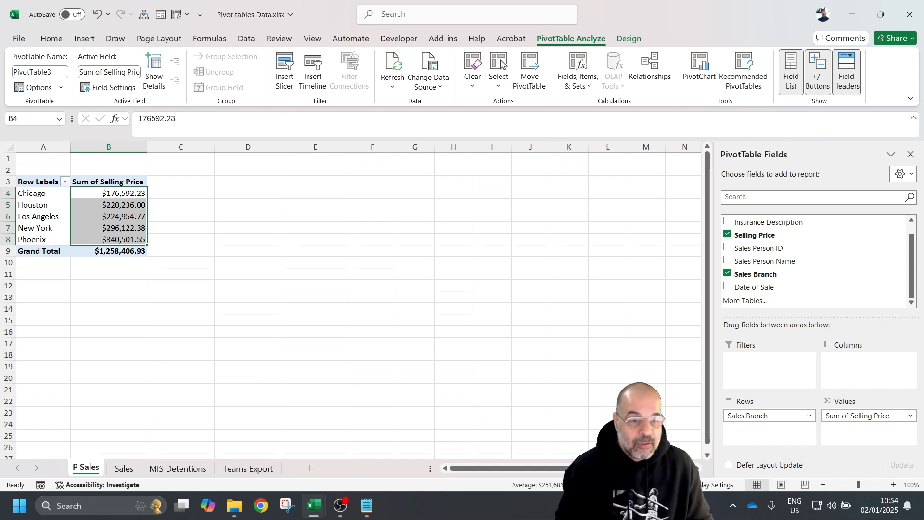
{"action": "left_click", "coordinate": [910, 416]}
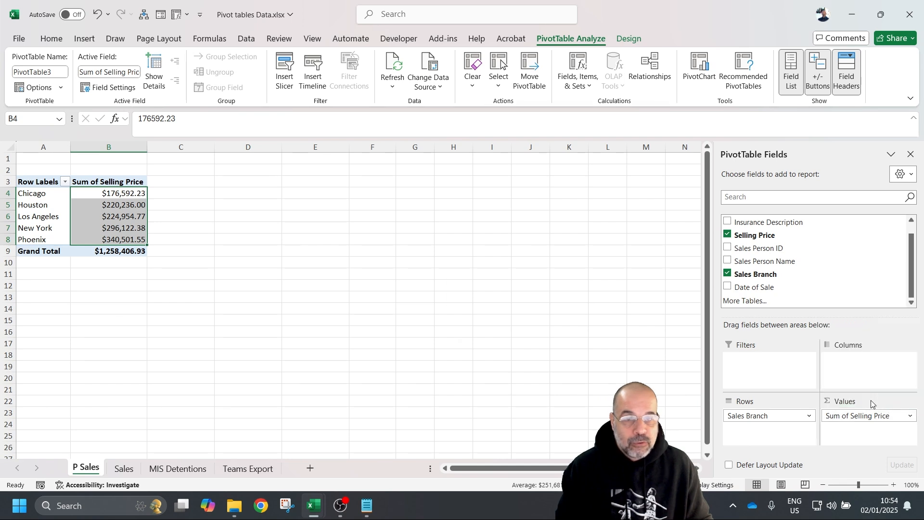
{"action": "left_click", "coordinate": [872, 403]}
{"action": "left_click_drag", "start_coordinate": [590, 124], "coordinate": [490, 126]}
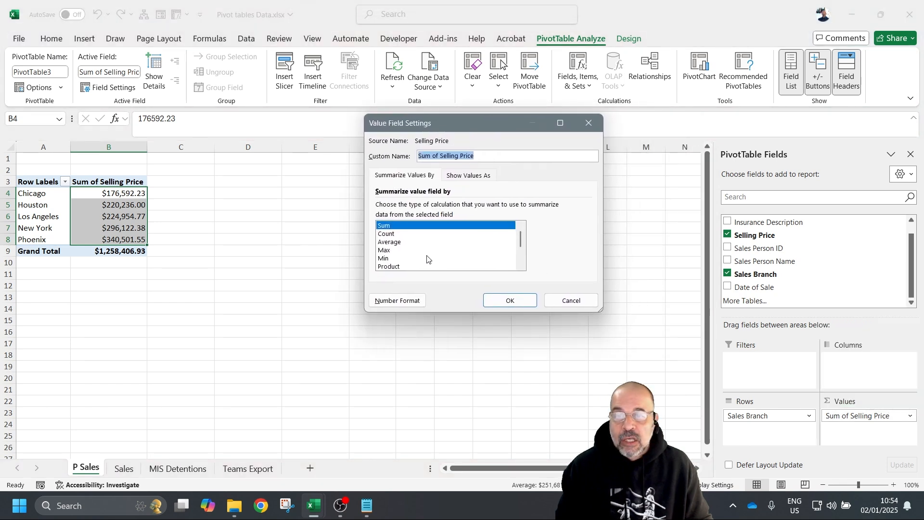
{"action": "left_click", "coordinate": [396, 242]}
{"action": "left_click", "coordinate": [510, 301]}
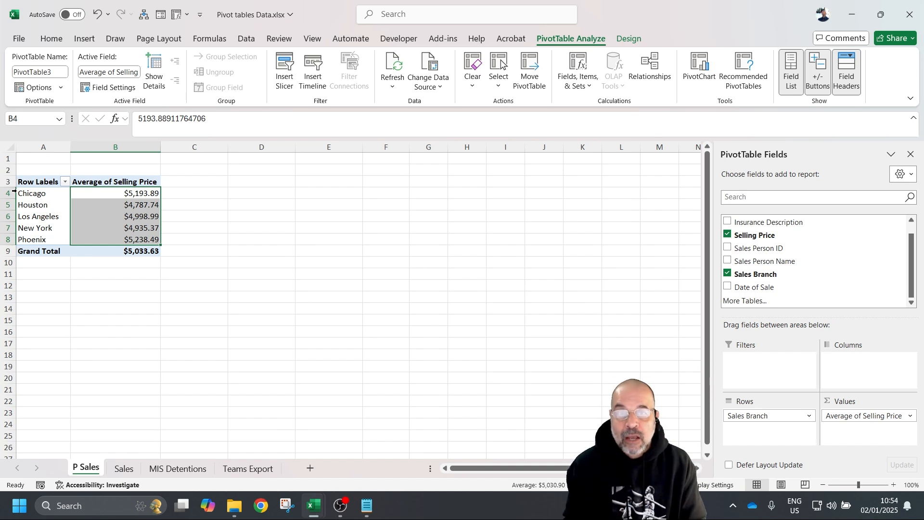
- Switch the Selling Price summary back to Sum
{"action": "left_click", "coordinate": [910, 416]}
{"action": "left_click", "coordinate": [866, 402]}
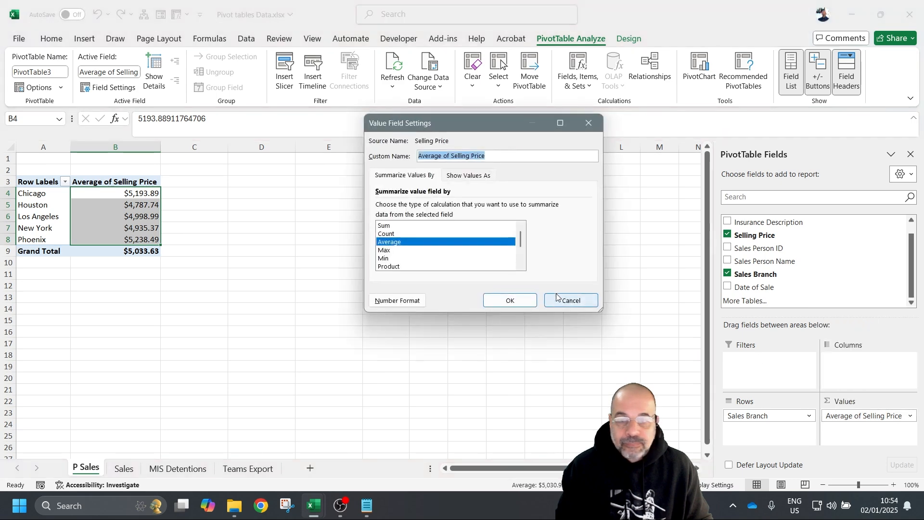
{"action": "left_click", "coordinate": [391, 226]}
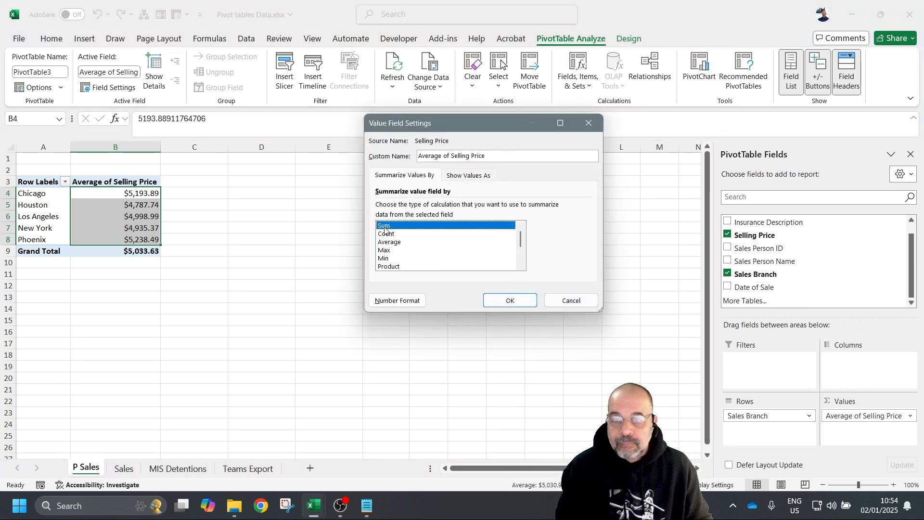
{"action": "left_click", "coordinate": [508, 299]}
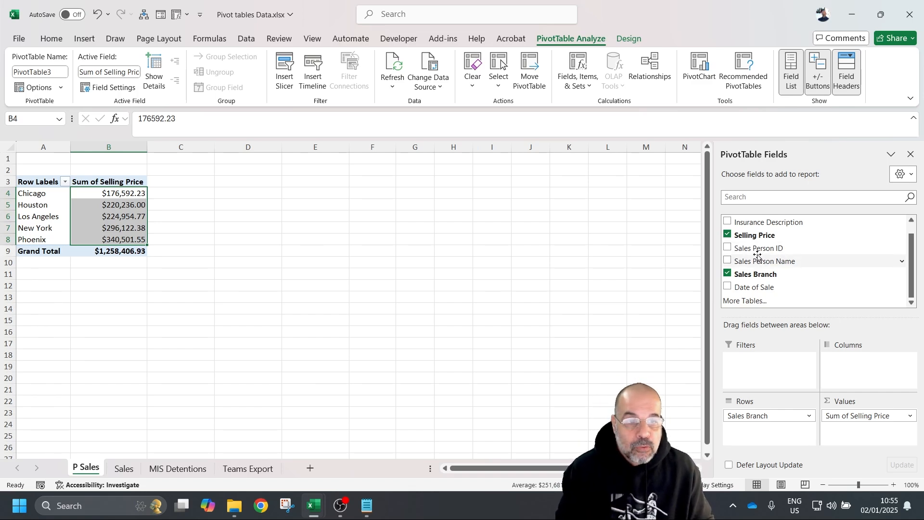
- Add Sales Person Name to Rows, nested beneath Sales Branch
{"action": "left_click_drag", "start_coordinate": [754, 264], "coordinate": [780, 439]}
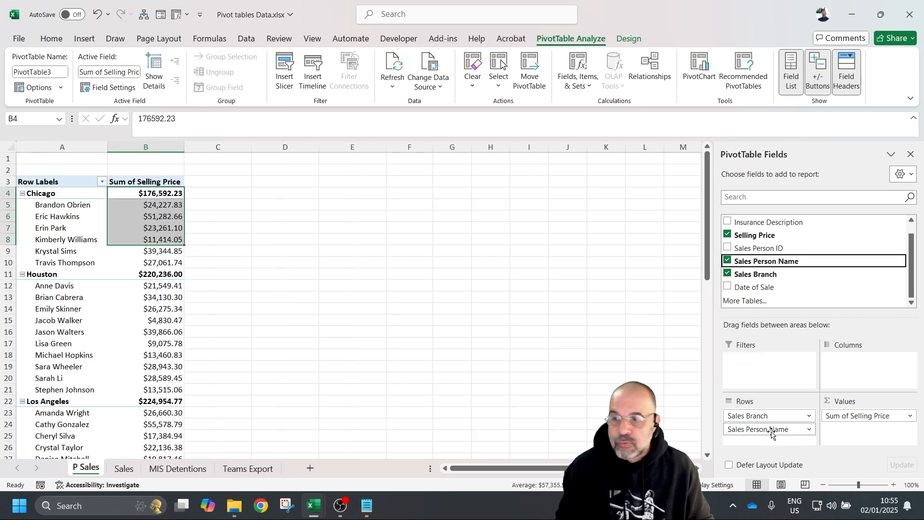
{"action": "scroll", "coordinate": [77, 308], "scroll_direction": "down", "scroll_amount": 8}
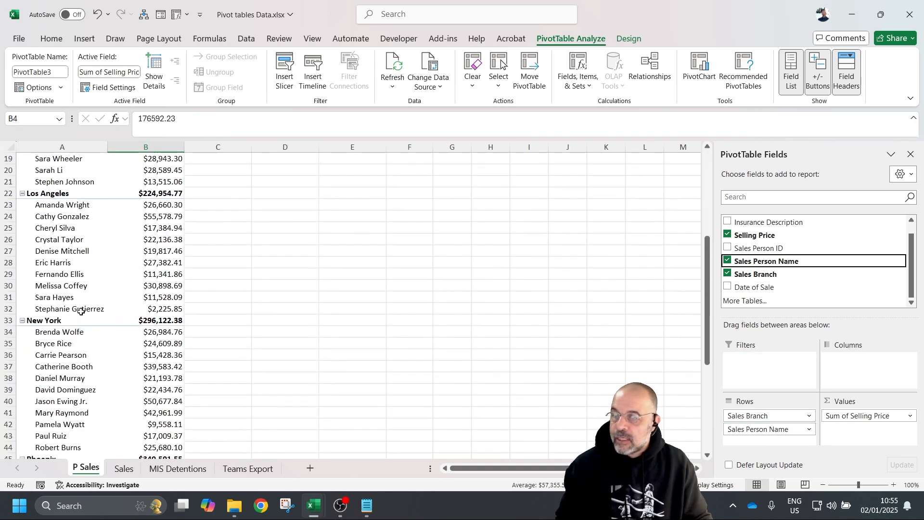
{"action": "scroll", "coordinate": [71, 319], "scroll_direction": "up", "scroll_amount": 8}
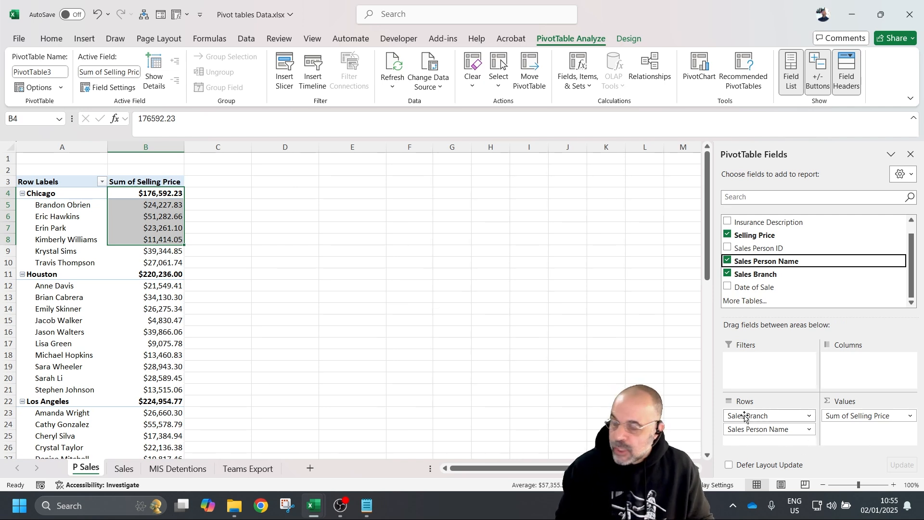
{"action": "left_click_drag", "start_coordinate": [745, 417], "coordinate": [743, 440]}
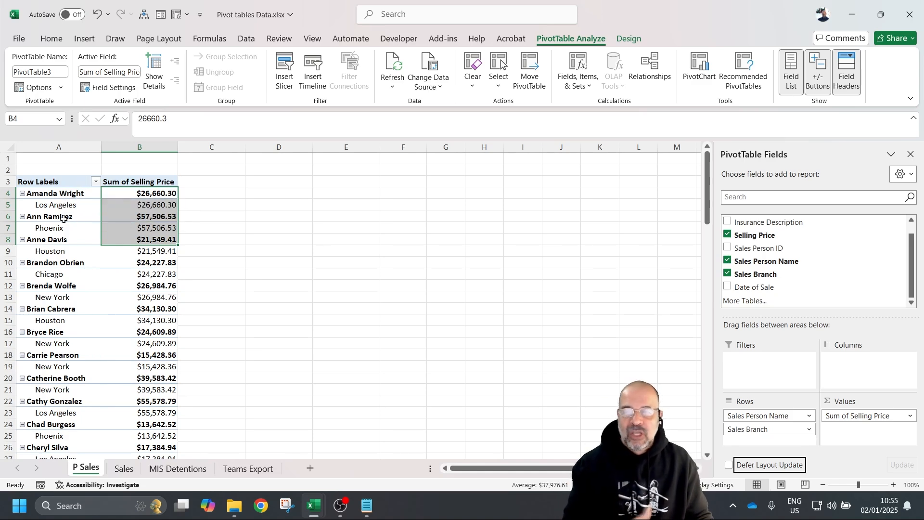
{"action": "scroll", "coordinate": [186, 264], "scroll_direction": "down", "scroll_amount": 20}
{"action": "scroll", "coordinate": [167, 288], "scroll_direction": "up", "scroll_amount": 20}
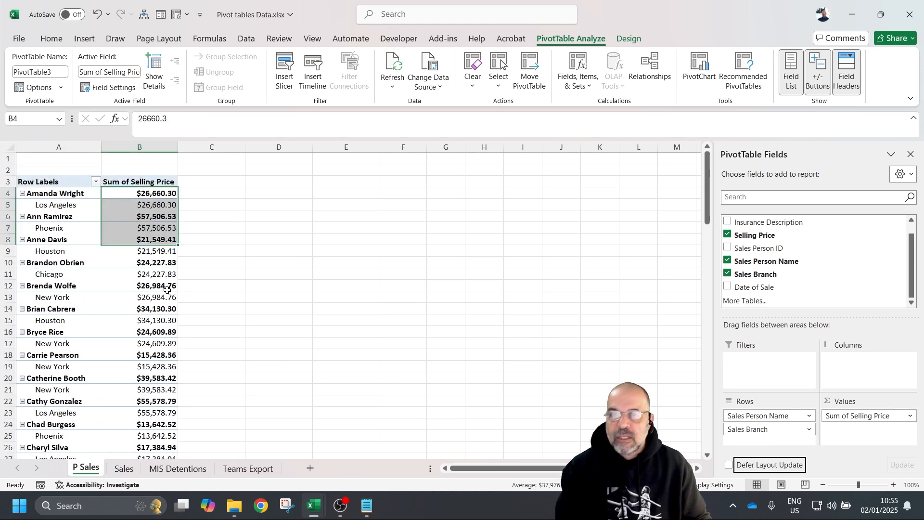
{"action": "left_click_drag", "start_coordinate": [770, 416], "coordinate": [774, 433]}
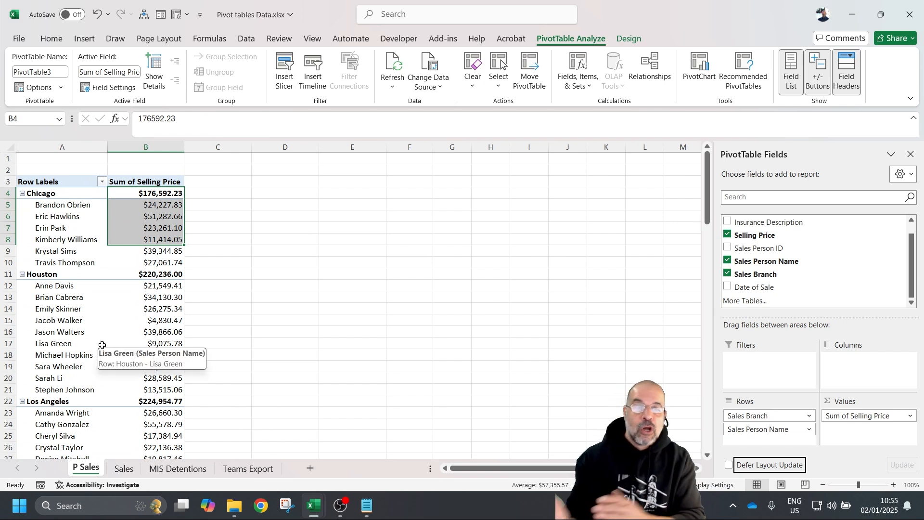
{"action": "left_click_drag", "start_coordinate": [761, 414], "coordinate": [846, 367]}
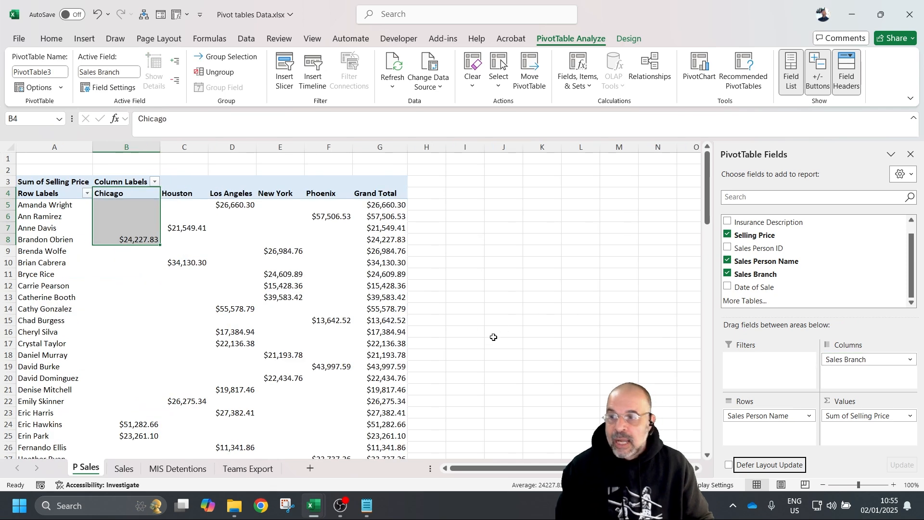
{"action": "left_click", "coordinate": [473, 238]}
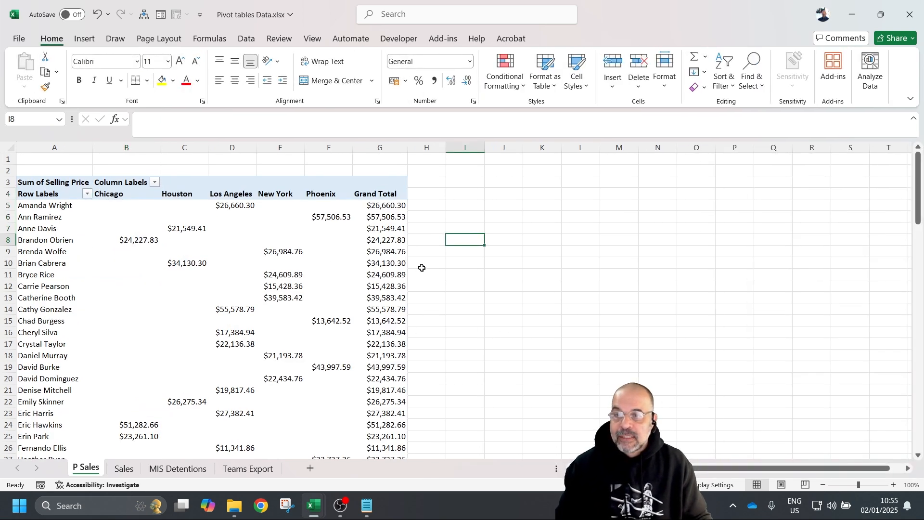
{"action": "scroll", "coordinate": [419, 269], "scroll_direction": "down", "scroll_amount": 8}
{"action": "scroll", "coordinate": [375, 315], "scroll_direction": "down", "scroll_amount": 7}
{"action": "scroll", "coordinate": [371, 318], "scroll_direction": "up", "scroll_amount": 13}
{"action": "scroll", "coordinate": [422, 279], "scroll_direction": "up", "scroll_amount": 2}
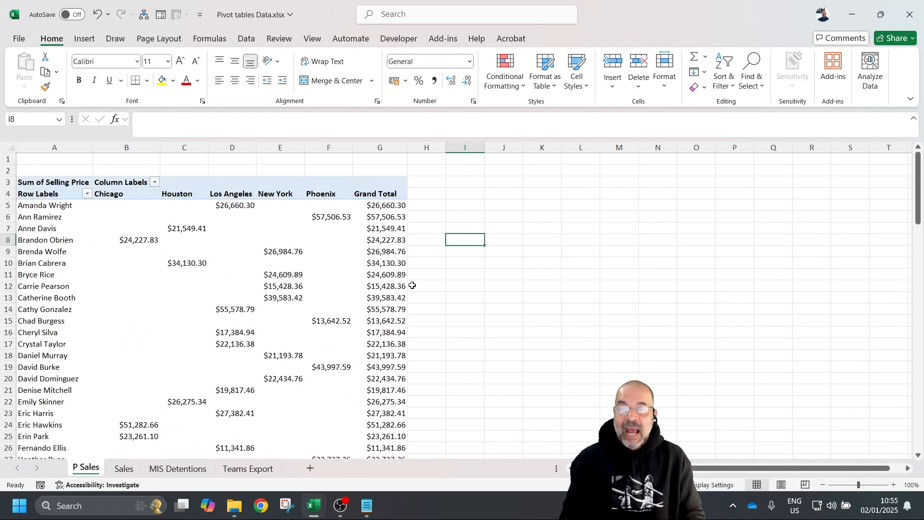
{"action": "left_click", "coordinate": [255, 260]}
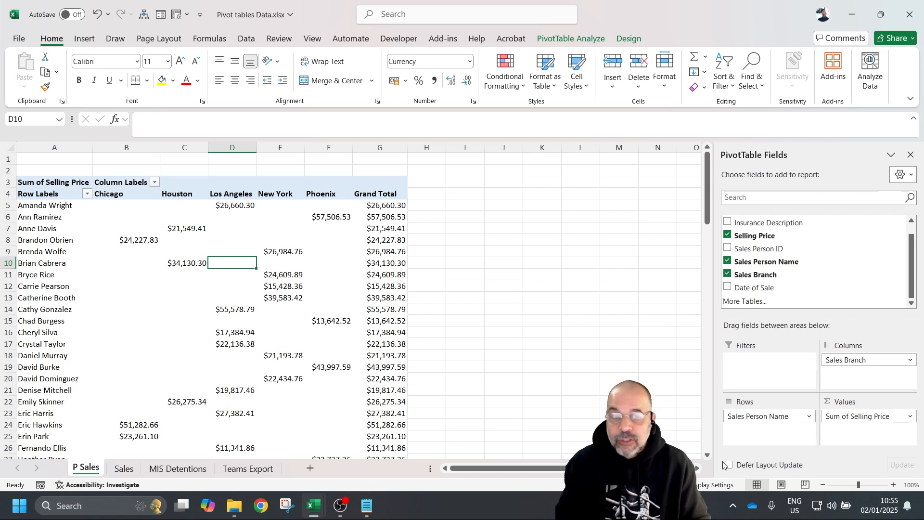
{"action": "left_click_drag", "start_coordinate": [849, 360], "coordinate": [769, 439]}
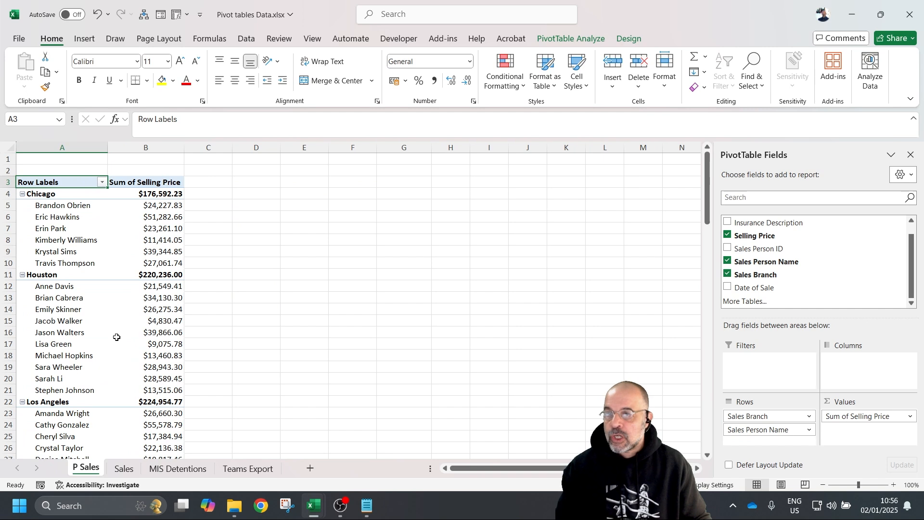
- Set the pivot's Report Layout to Show in Tabular Form from the Design tab
{"action": "mouse_move", "coordinate": [123, 342]}
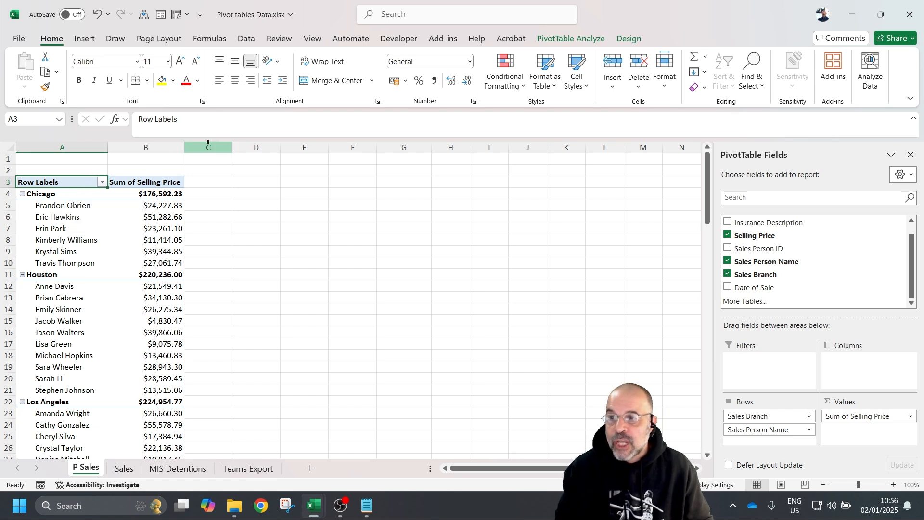
{"action": "left_click", "coordinate": [205, 118]}
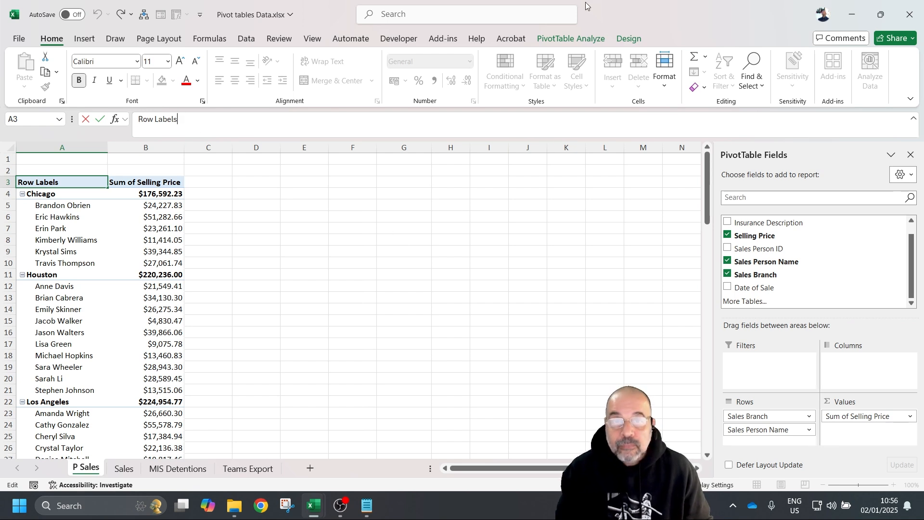
{"action": "left_click", "coordinate": [569, 39]}
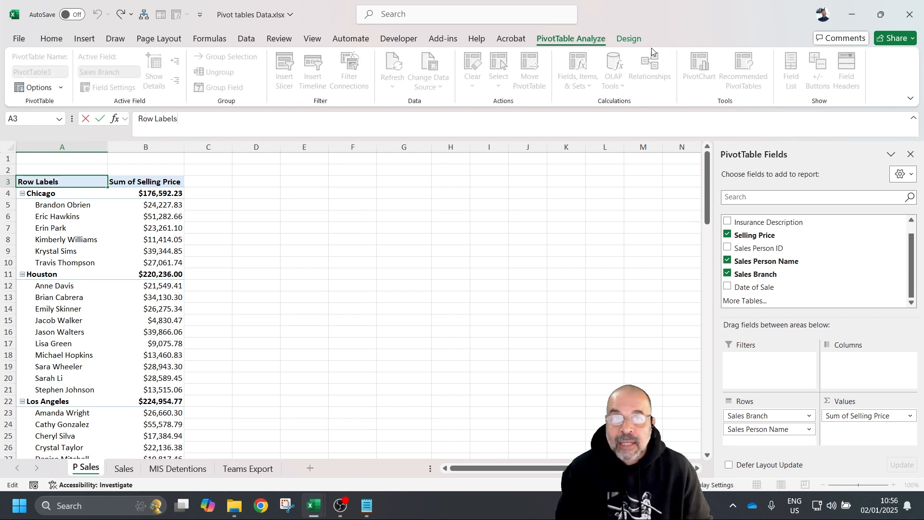
{"action": "left_click", "coordinate": [630, 36]}
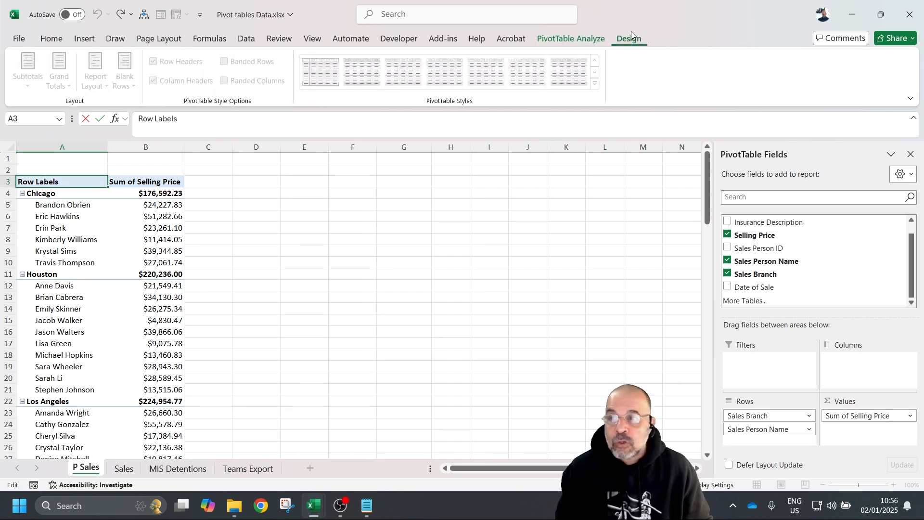
{"action": "left_click", "coordinate": [144, 226]}
{"action": "left_click", "coordinate": [72, 182]}
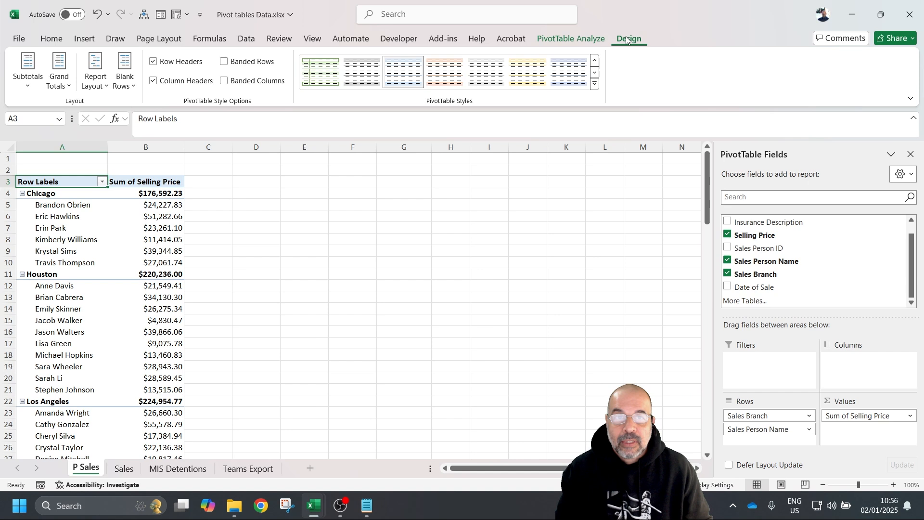
{"action": "left_click", "coordinate": [105, 85]}
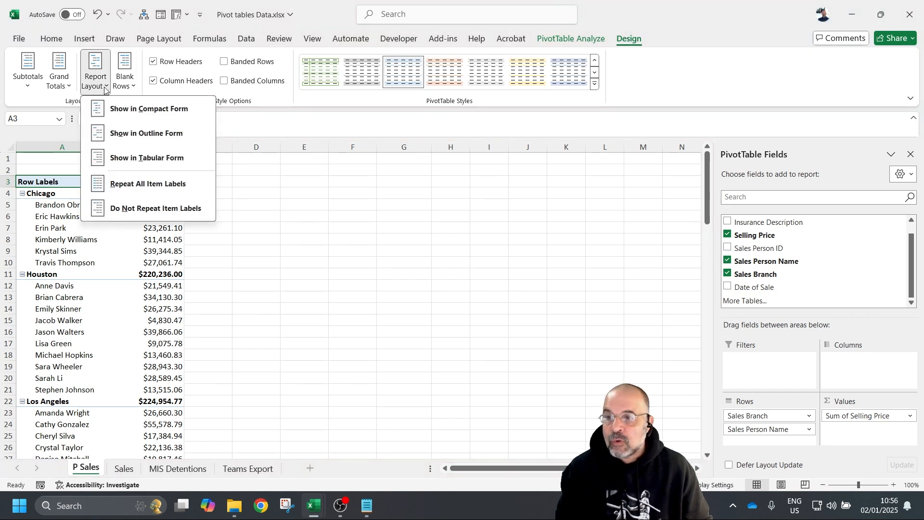
{"action": "left_click", "coordinate": [166, 161]}
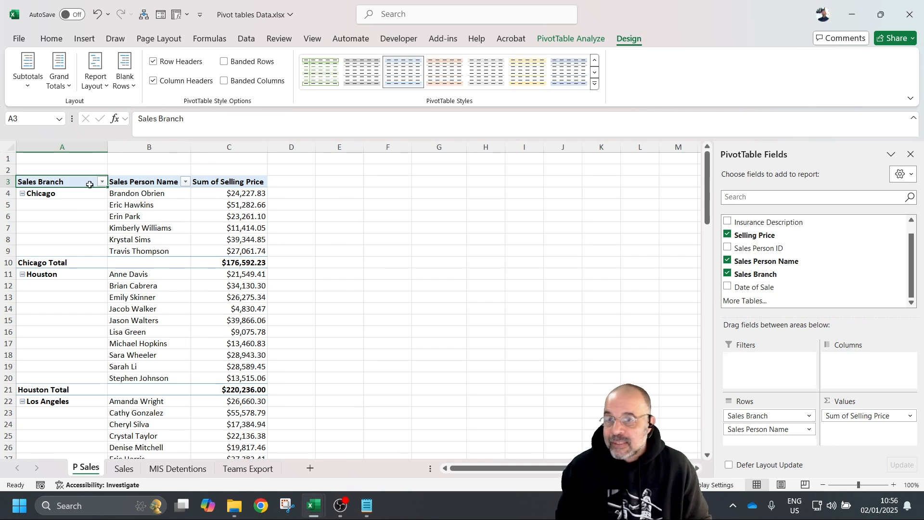
{"action": "left_click", "coordinate": [115, 182]}
{"action": "left_click", "coordinate": [232, 182]}
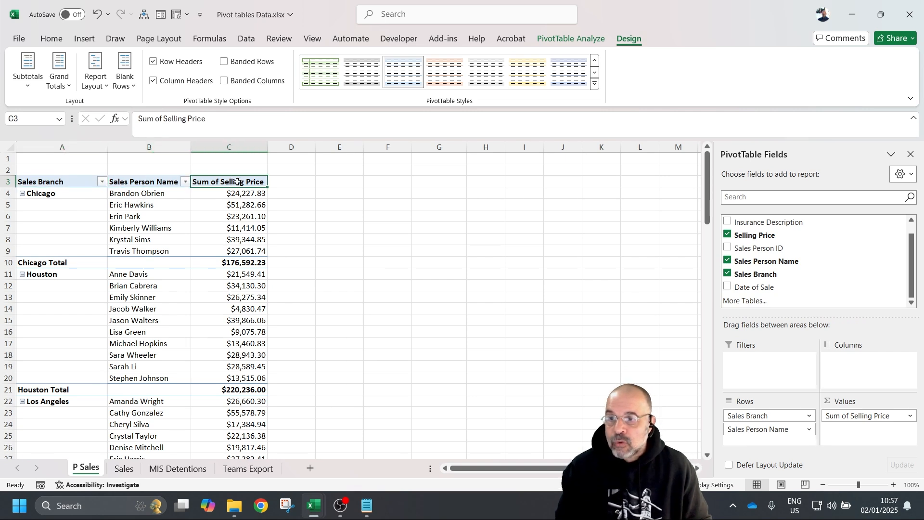
{"action": "left_click", "coordinate": [67, 181]}
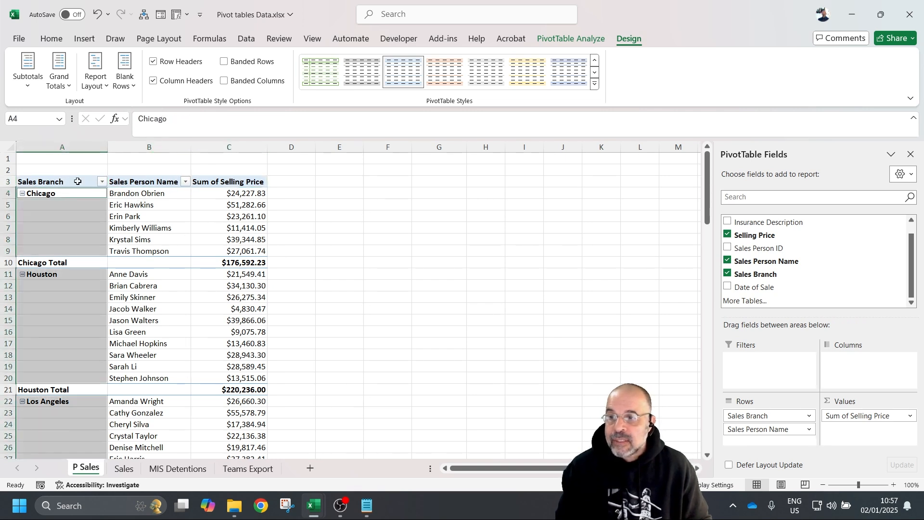
{"action": "left_click", "coordinate": [102, 182]}
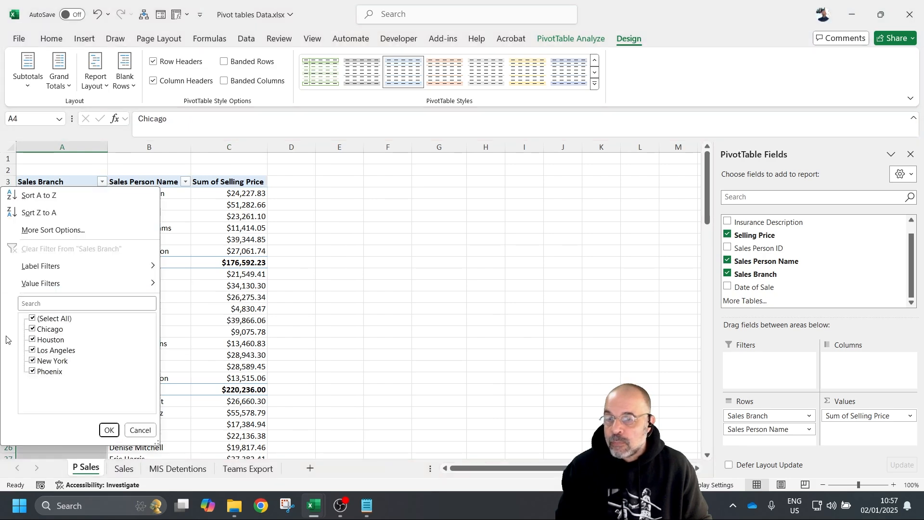
{"action": "left_click", "coordinate": [32, 318]}
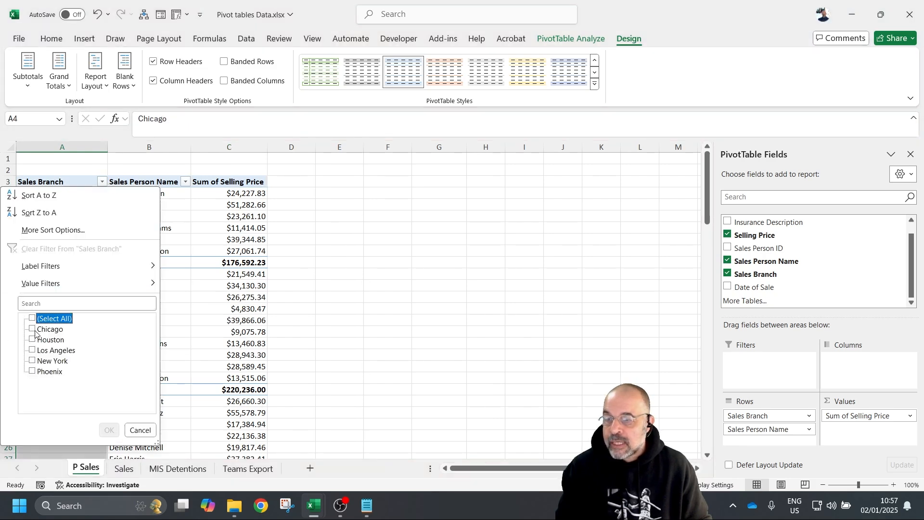
{"action": "left_click", "coordinate": [32, 329]}
{"action": "left_click", "coordinate": [107, 431]}
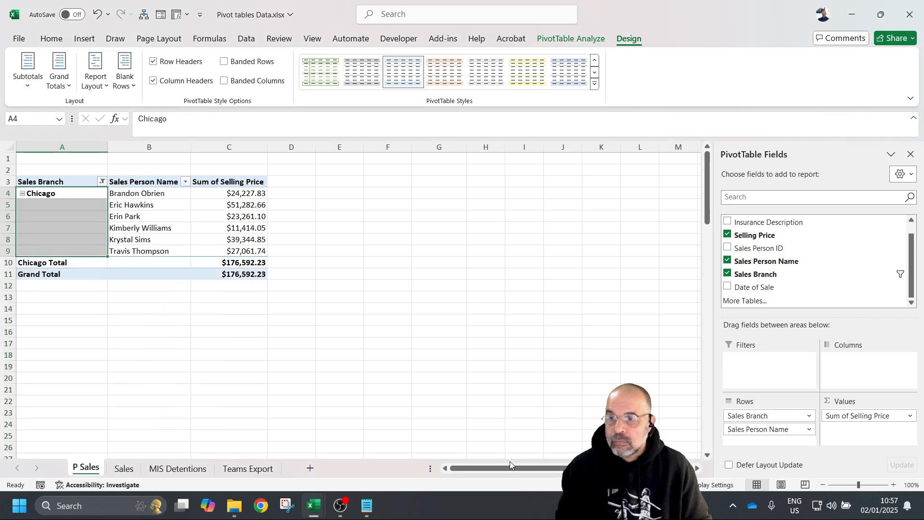
{"action": "left_click", "coordinate": [477, 434]}
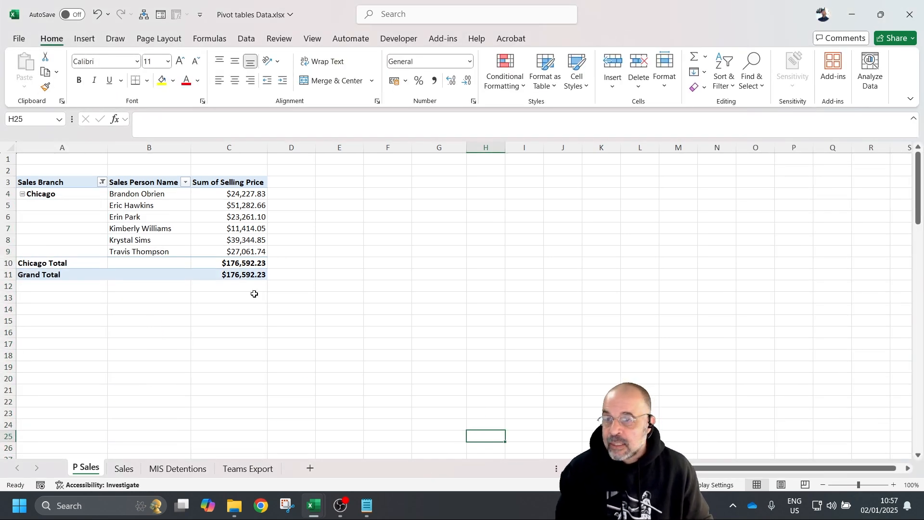
{"action": "left_click", "coordinate": [102, 183]}
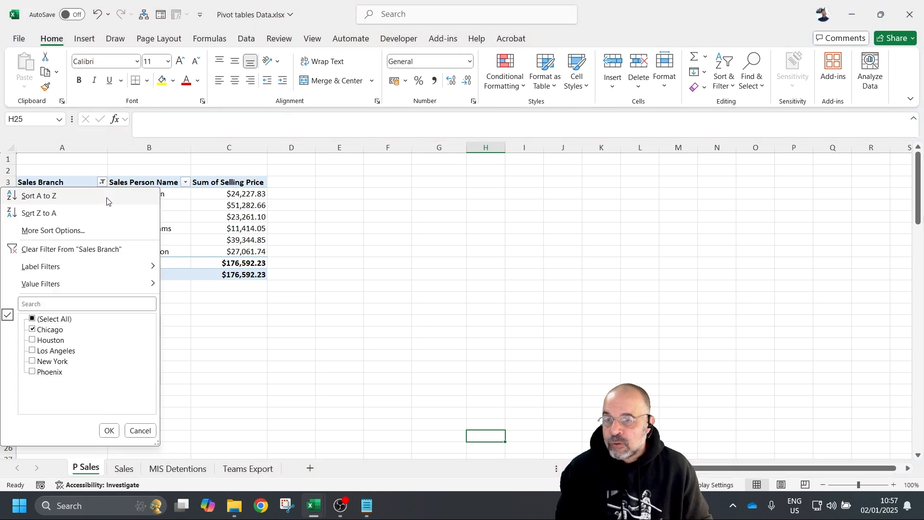
{"action": "left_click", "coordinate": [32, 319]}
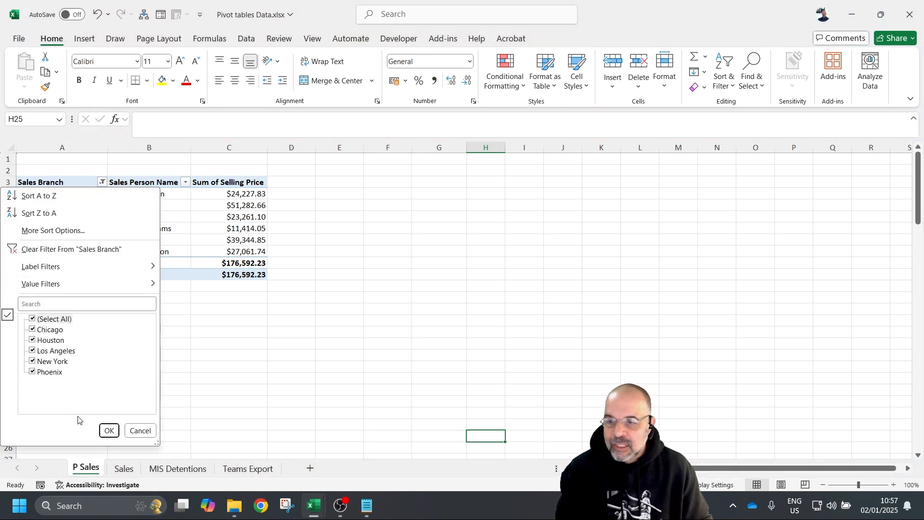
{"action": "left_click", "coordinate": [109, 430]}
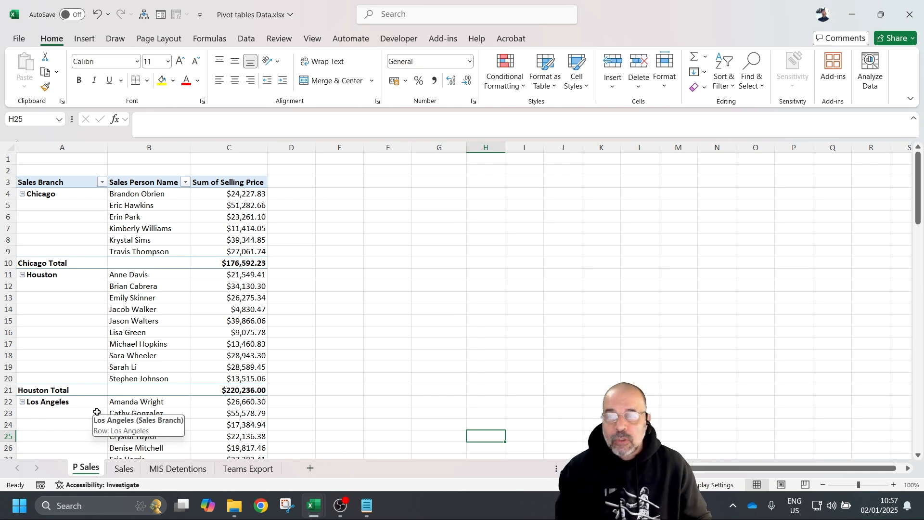
{"action": "left_click", "coordinate": [134, 321]}
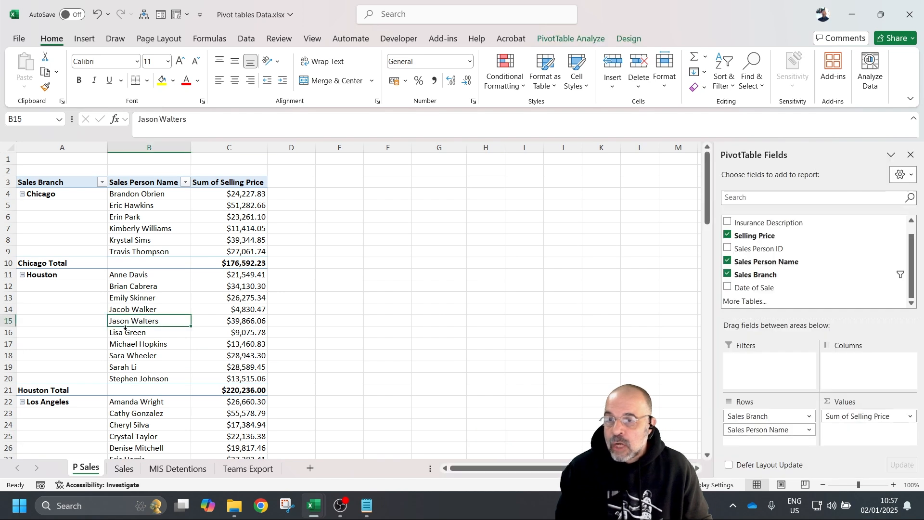
- Insert a blank column A before the pivot and widen it
{"action": "right_click", "coordinate": [53, 146]}
{"action": "left_click", "coordinate": [105, 272]}
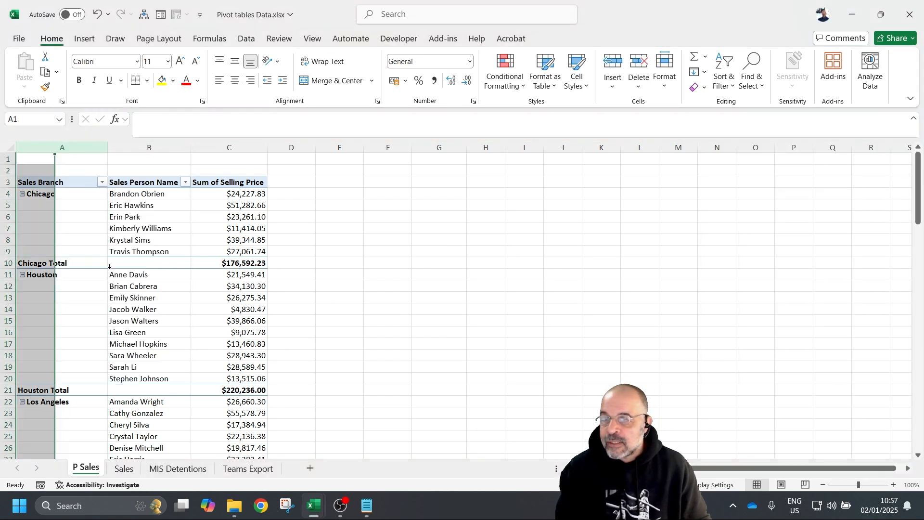
{"action": "left_click_drag", "start_coordinate": [55, 147], "coordinate": [103, 147]}
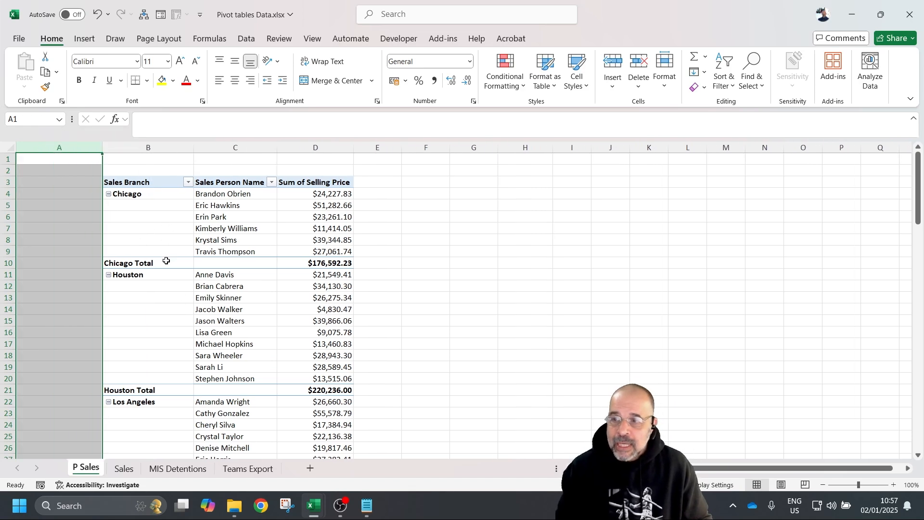
{"action": "left_click", "coordinate": [168, 217]}
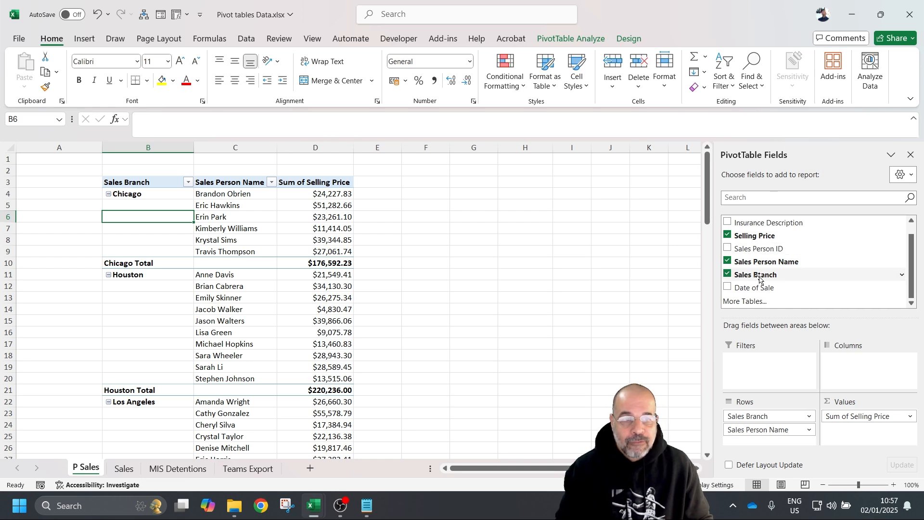
- Add a Sales Branch slicer, shrink it, and move it into column A
{"action": "right_click", "coordinate": [815, 275]}
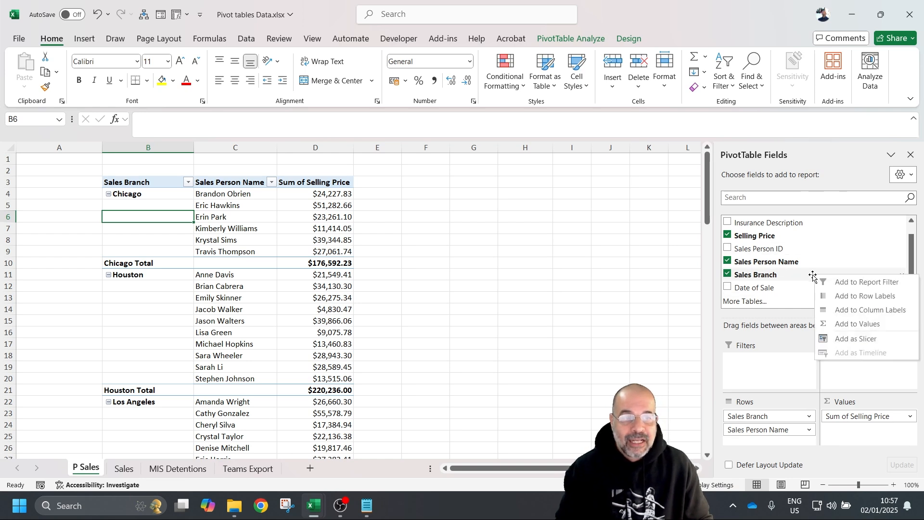
{"action": "left_click", "coordinate": [864, 340]}
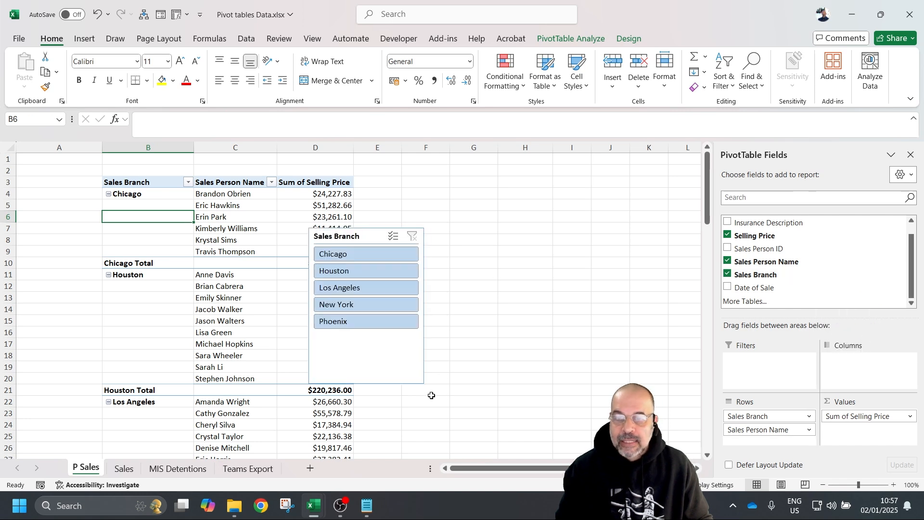
{"action": "left_click", "coordinate": [417, 357]}
{"action": "left_click_drag", "start_coordinate": [425, 306], "coordinate": [382, 306]}
{"action": "left_click_drag", "start_coordinate": [346, 383], "coordinate": [351, 338]}
{"action": "left_click_drag", "start_coordinate": [326, 234], "coordinate": [23, 194]}
- Test filtering the pivot by single branches with the slicer, then clear the filter
{"action": "left_click", "coordinate": [46, 212]}
{"action": "left_click", "coordinate": [43, 230]}
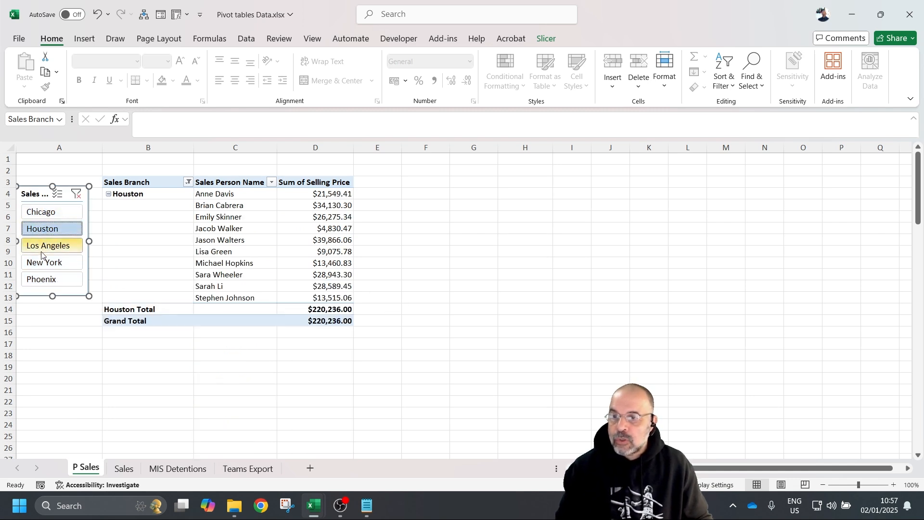
{"action": "left_click", "coordinate": [46, 263]}
{"action": "left_click", "coordinate": [45, 279]}
{"action": "left_click", "coordinate": [44, 230]}
{"action": "left_click", "coordinate": [45, 212]}
{"action": "left_click", "coordinate": [45, 231]}
{"action": "left_click", "coordinate": [46, 245]}
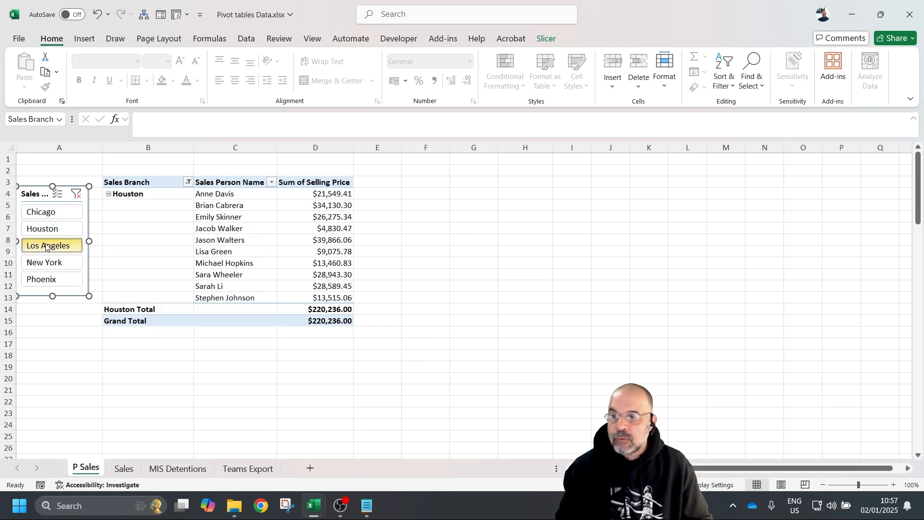
{"action": "left_click", "coordinate": [77, 193]}
- Test Multi-Select by dropping Houston, Los Angeles and Phoenix, then clear the filter
{"action": "left_click", "coordinate": [57, 194]}
{"action": "left_click", "coordinate": [44, 229]}
{"action": "left_click", "coordinate": [46, 245]}
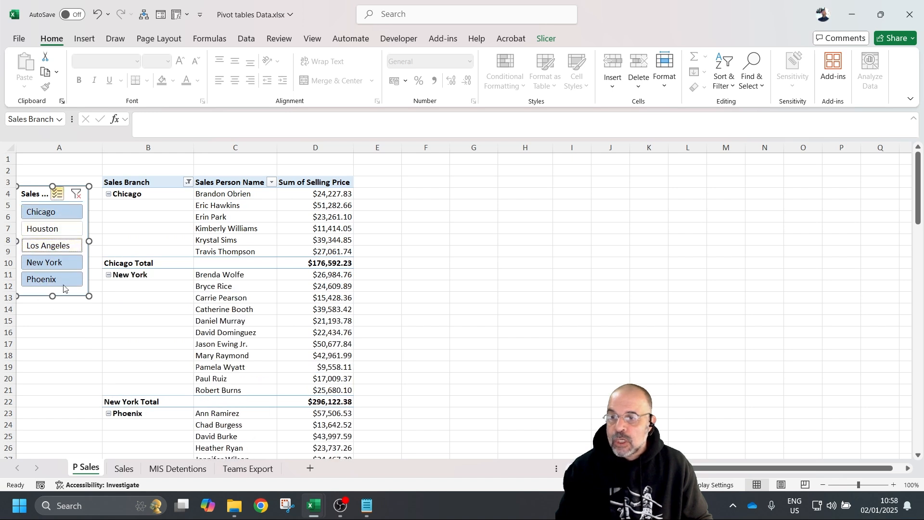
{"action": "left_click", "coordinate": [44, 280]}
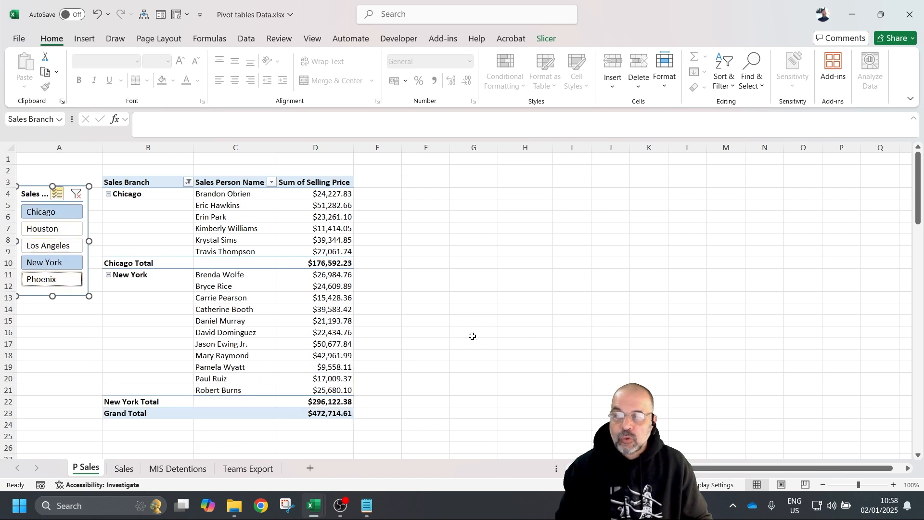
{"action": "left_click", "coordinate": [75, 194]}
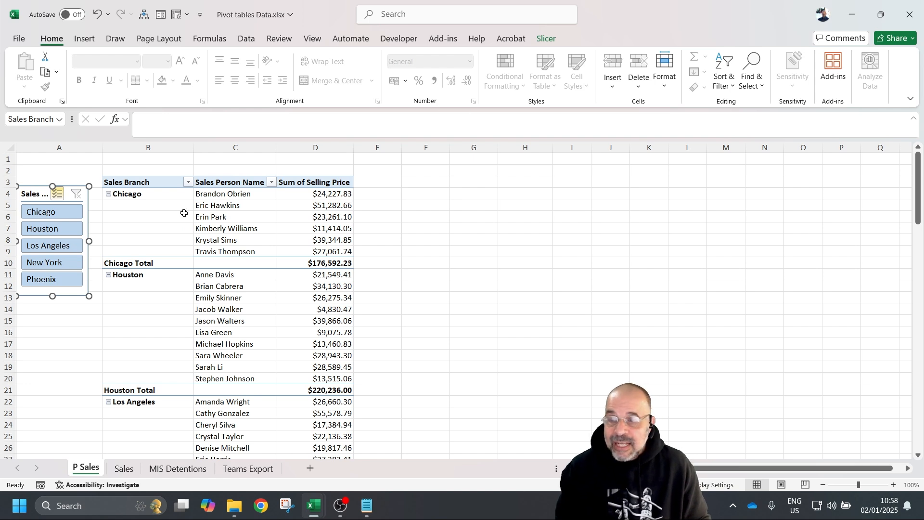
{"action": "mouse_move", "coordinate": [284, 224]}
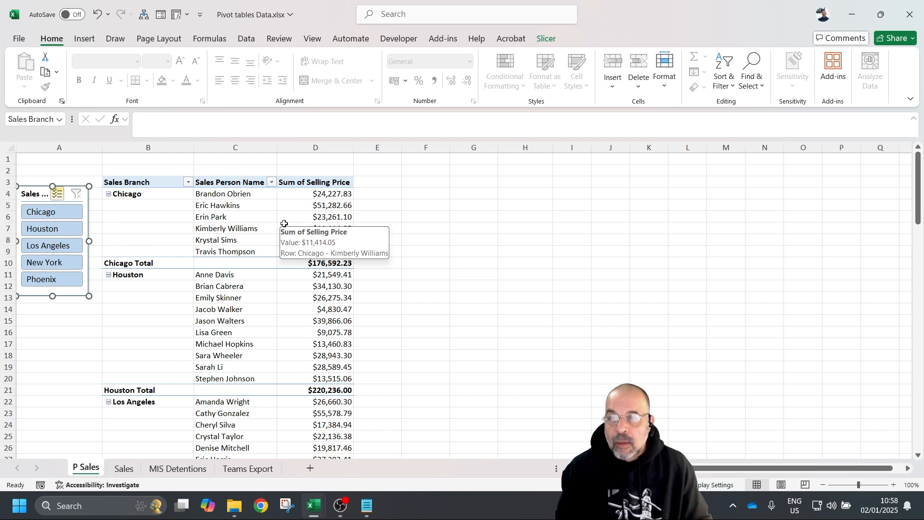
{"action": "left_click", "coordinate": [373, 186]}
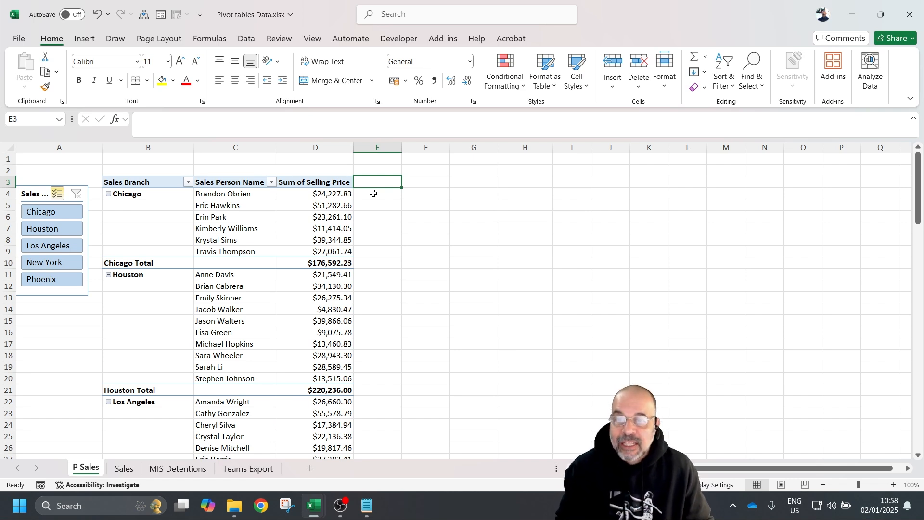
{"action": "left_click", "coordinate": [337, 197]}
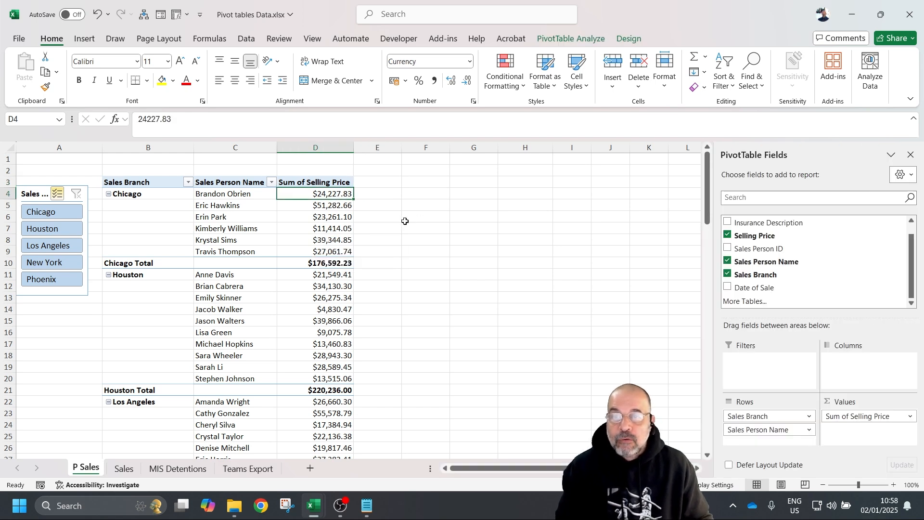
- Add a calculated field named Tax with formula ='Selling Price'*0.19, adding Sum of Tax to the pivot
{"action": "left_click", "coordinate": [568, 35]}
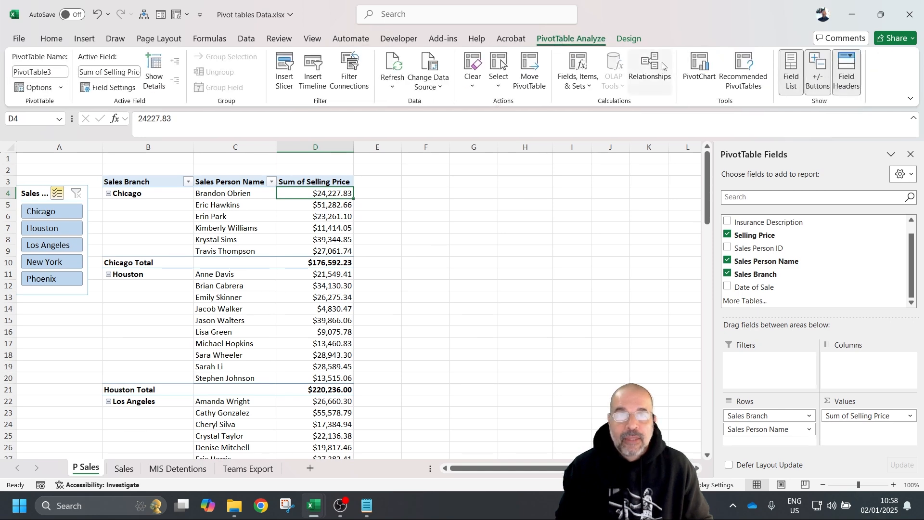
{"action": "left_click", "coordinate": [589, 85]}
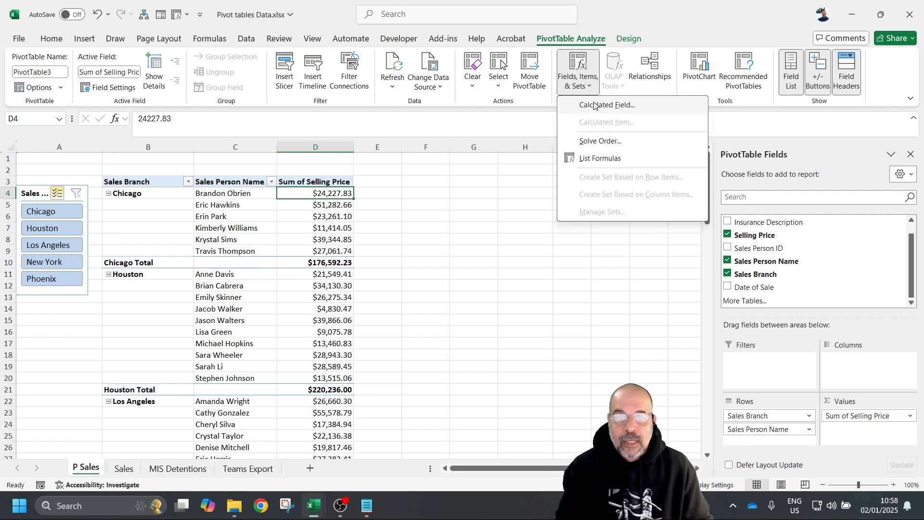
{"action": "left_click", "coordinate": [594, 104]}
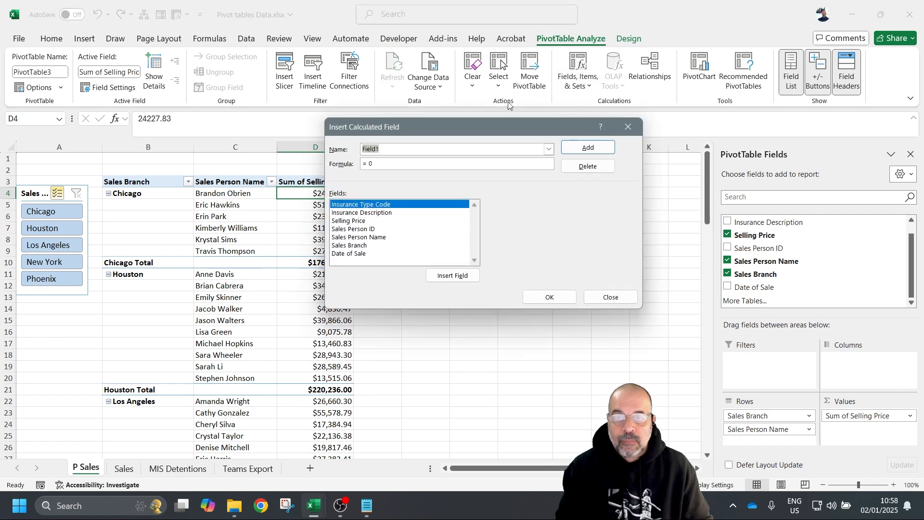
{"action": "left_click_drag", "start_coordinate": [493, 119], "coordinate": [587, 121]}
{"action": "type", "text": "Tax"}
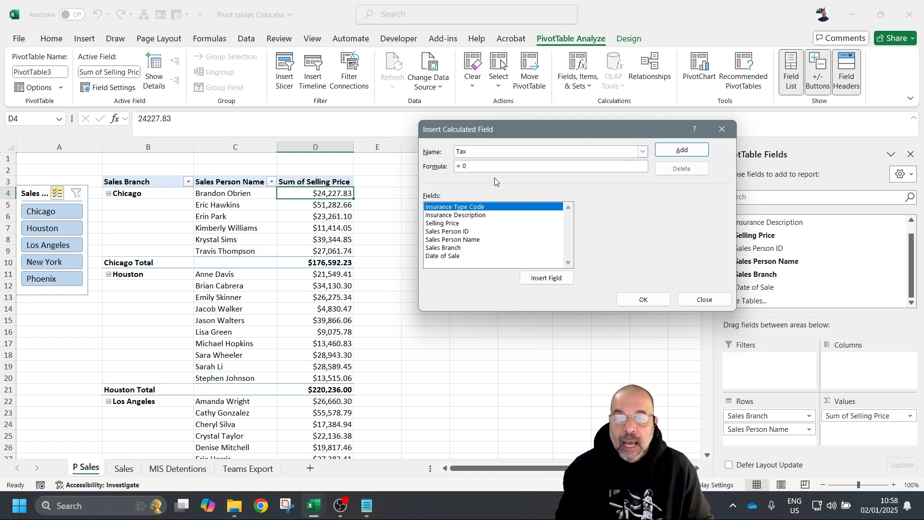
{"action": "left_click_drag", "start_coordinate": [492, 166], "coordinate": [435, 163]}
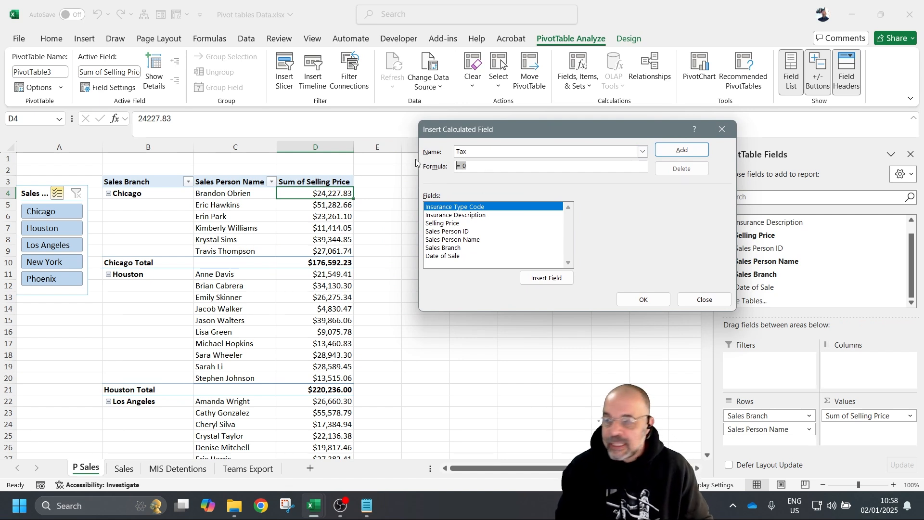
{"action": "key", "text": "BackSpace"}
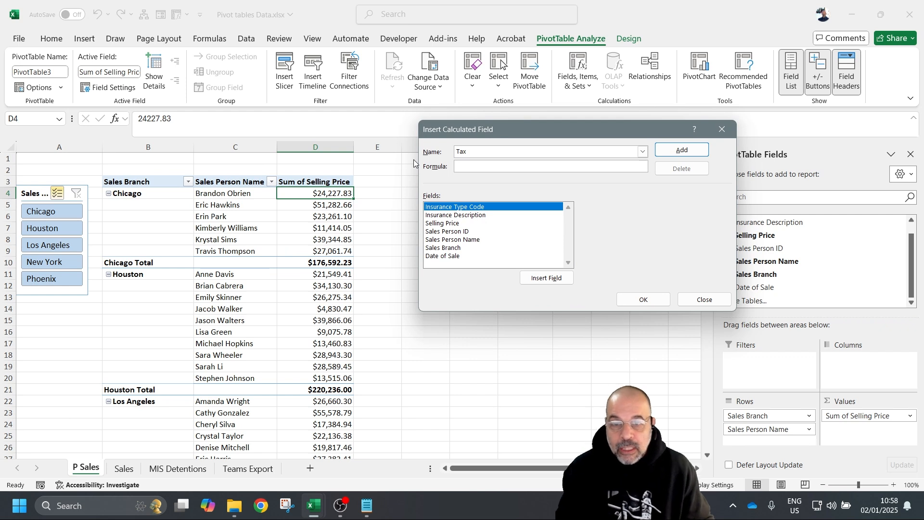
{"action": "left_click", "coordinate": [442, 223]}
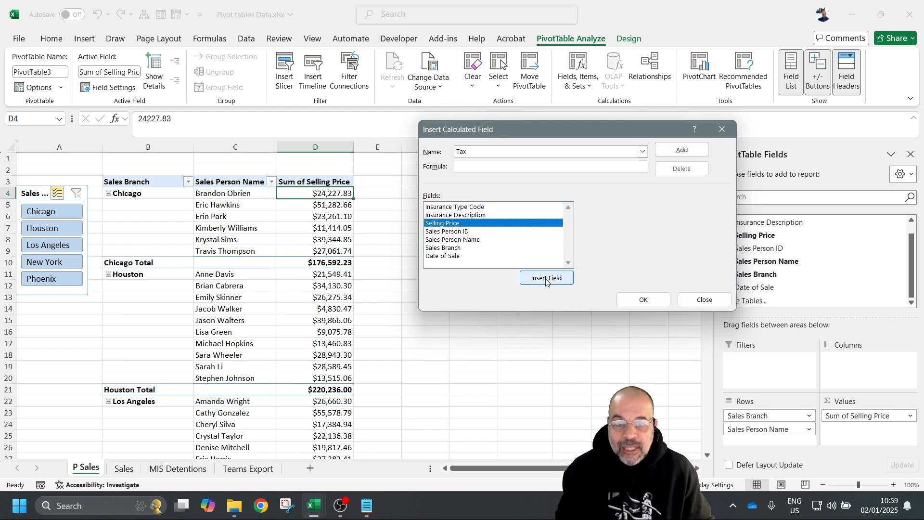
{"action": "double_click", "coordinate": [480, 224]}
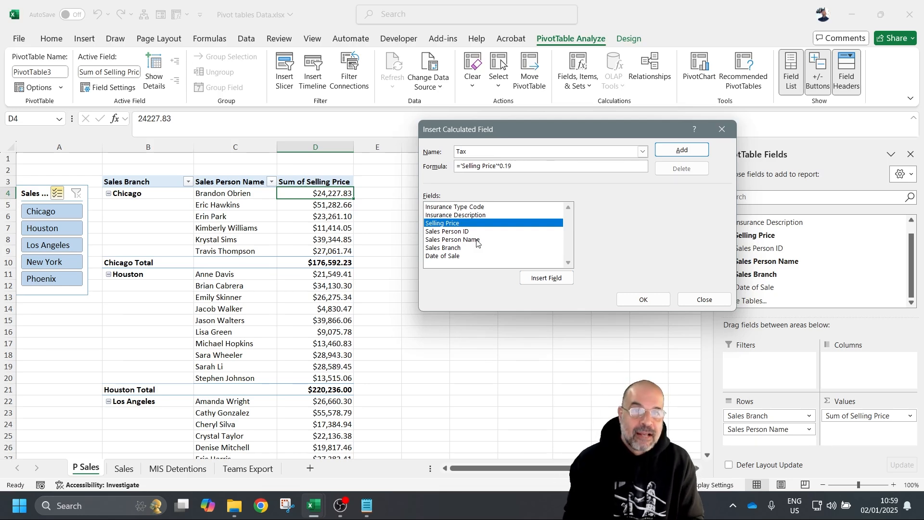
{"action": "left_click", "coordinate": [677, 152]}
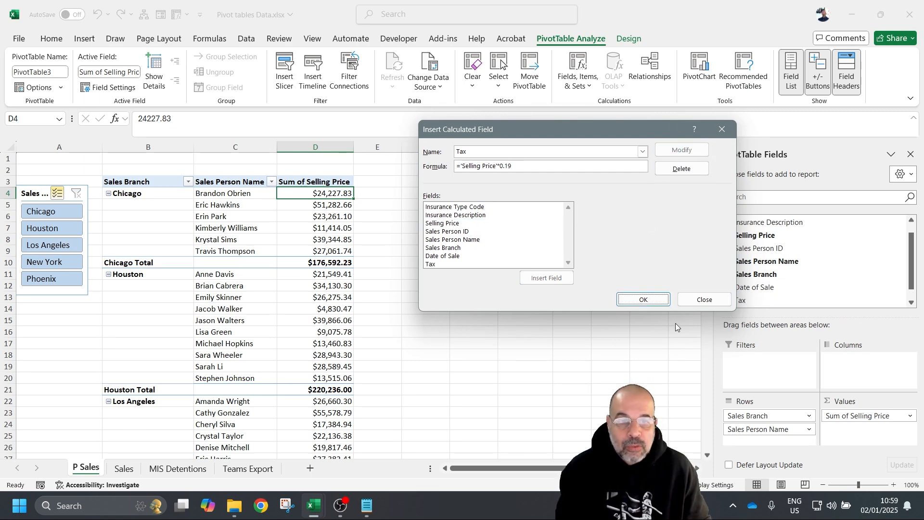
{"action": "left_click", "coordinate": [644, 300]}
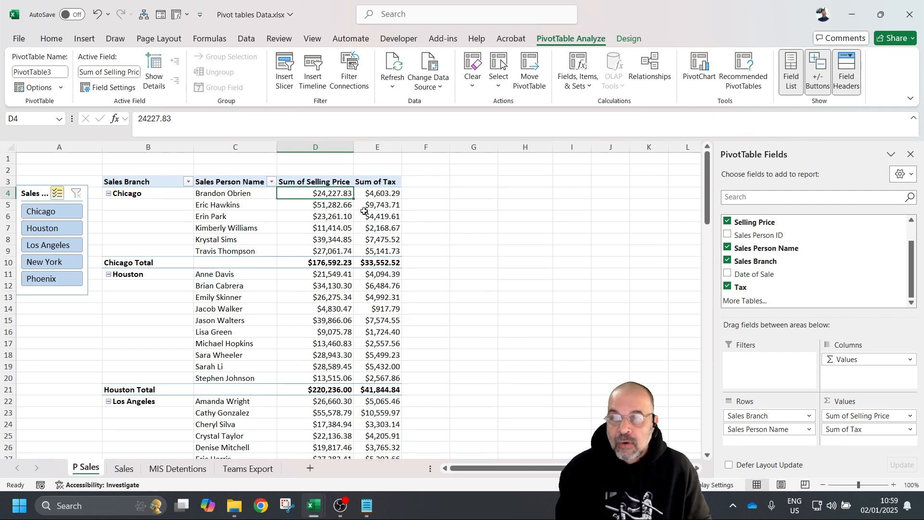
- Keep Sum of Tax in the values and move Date of Sale into the pivot's Filters area
{"action": "left_click", "coordinate": [376, 194]}
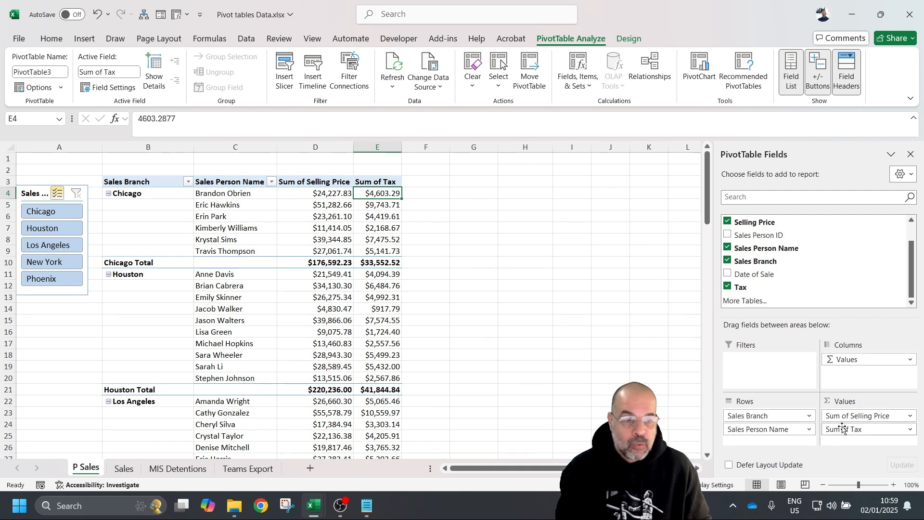
{"action": "left_click_drag", "start_coordinate": [845, 429], "coordinate": [521, 292]}
{"action": "left_click", "coordinate": [728, 287]}
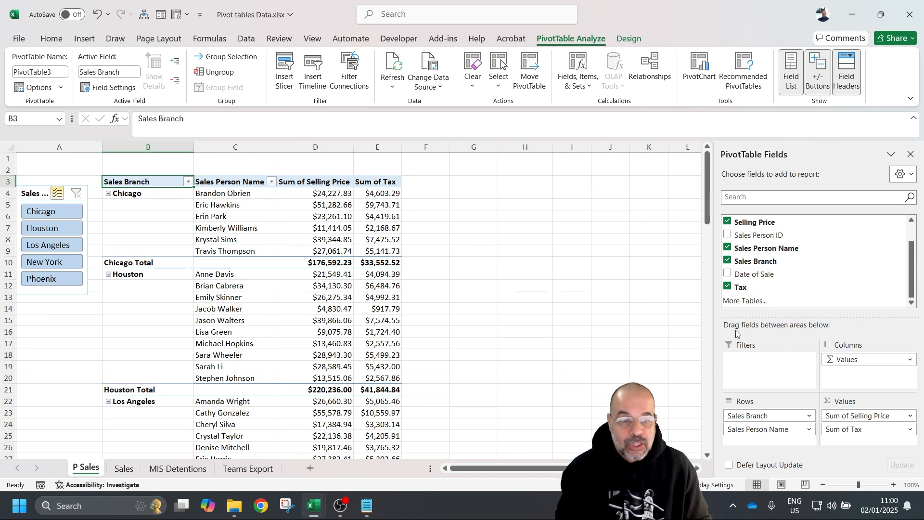
{"action": "left_click_drag", "start_coordinate": [756, 270], "coordinate": [774, 373]}
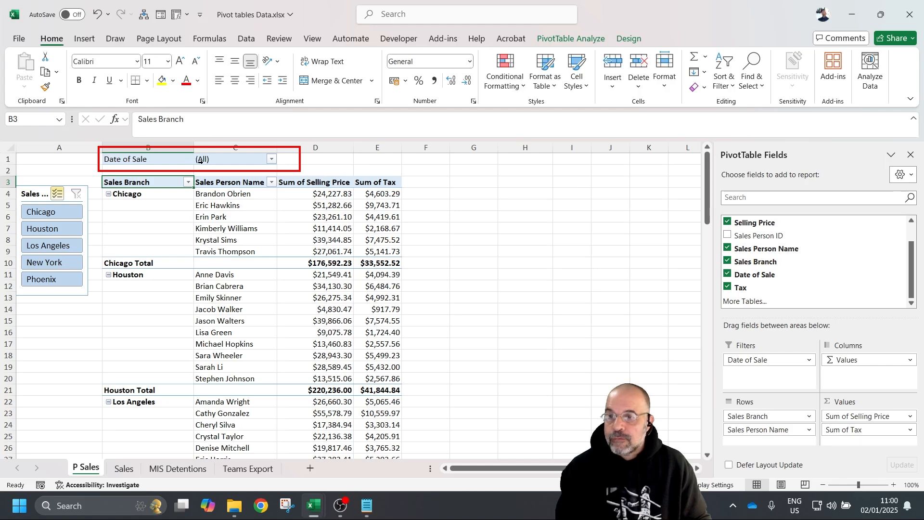
- Insert two blank rows at the sheet's top and leave the Date of Sale filter at (All)
{"action": "right_click", "coordinate": [7, 158]}
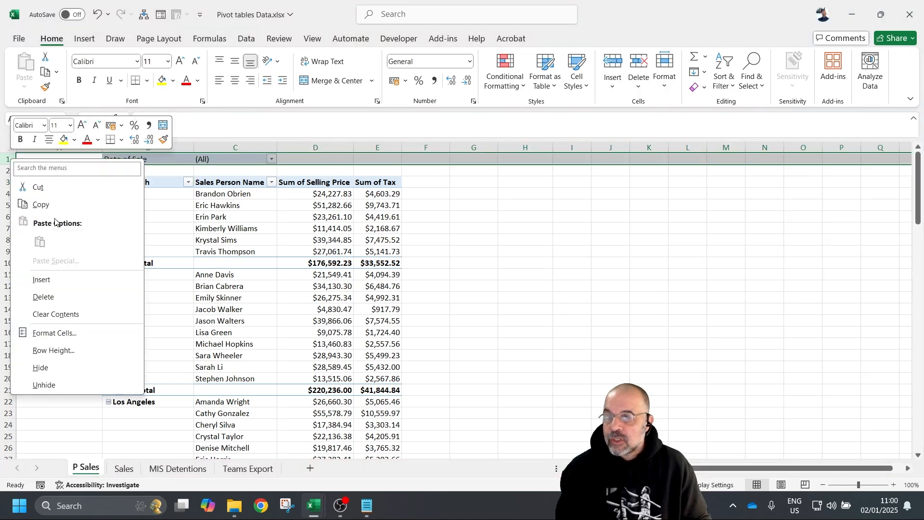
{"action": "left_click", "coordinate": [54, 279]}
{"action": "left_click", "coordinate": [227, 158]}
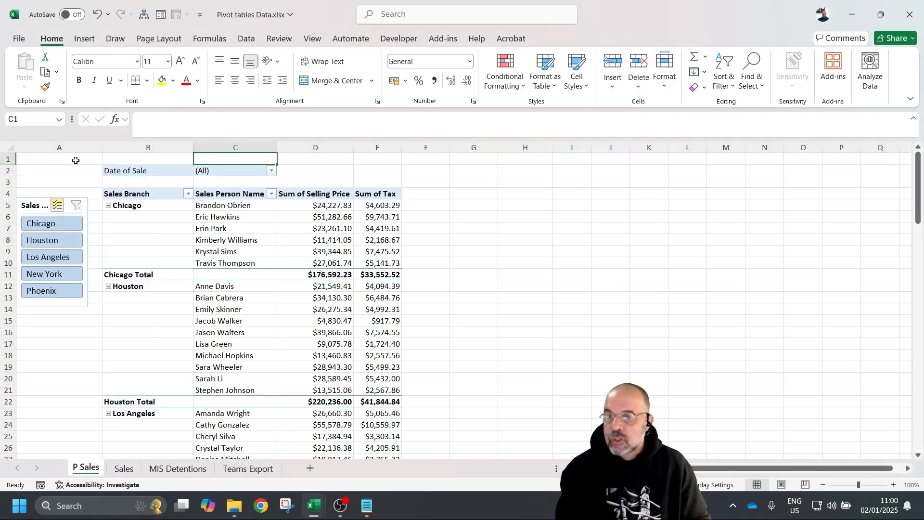
{"action": "right_click", "coordinate": [8, 158]}
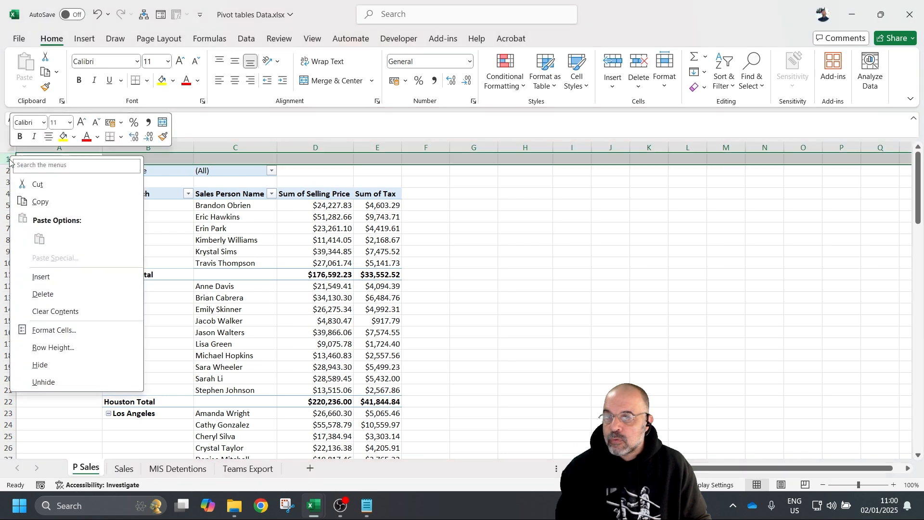
{"action": "left_click", "coordinate": [52, 279]}
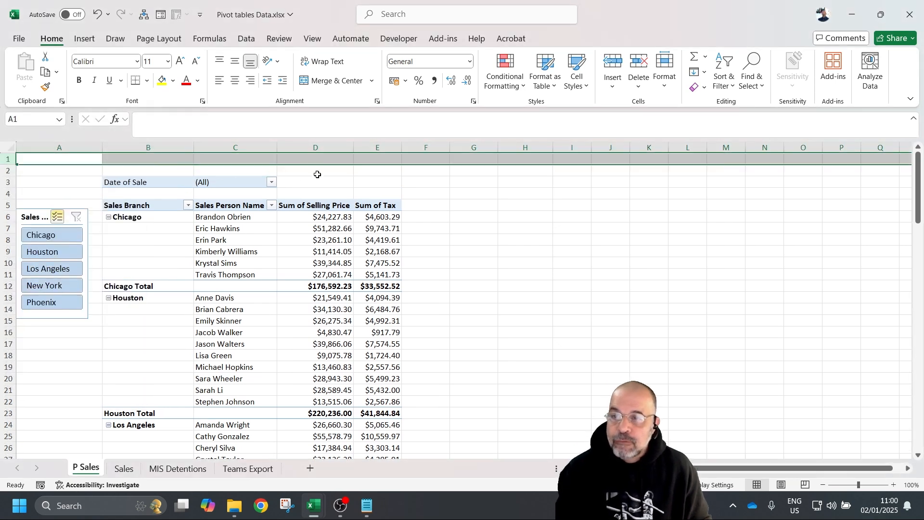
{"action": "left_click", "coordinate": [270, 184]}
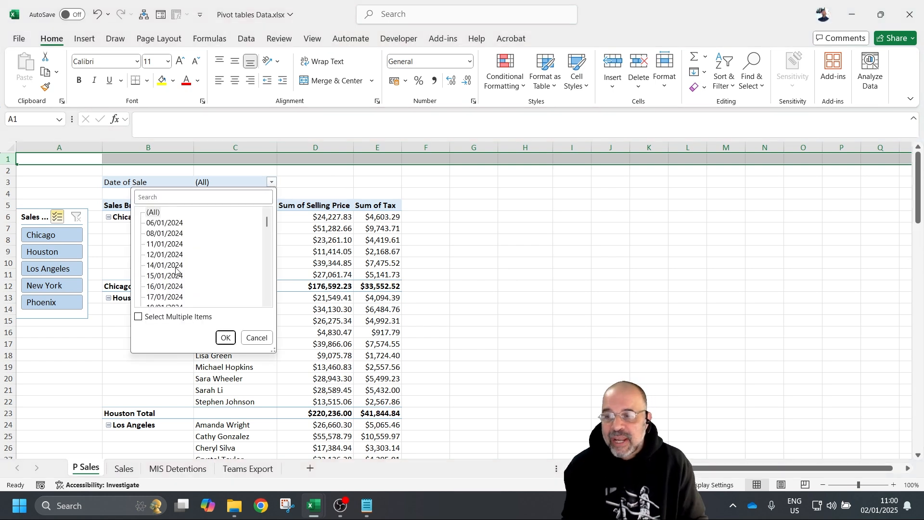
{"action": "left_click", "coordinate": [257, 337]}
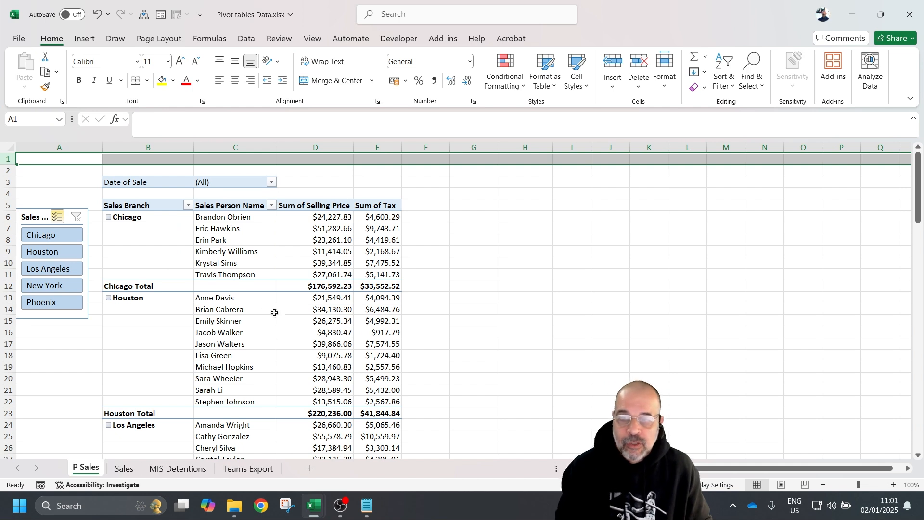
{"action": "left_click", "coordinate": [159, 184]}
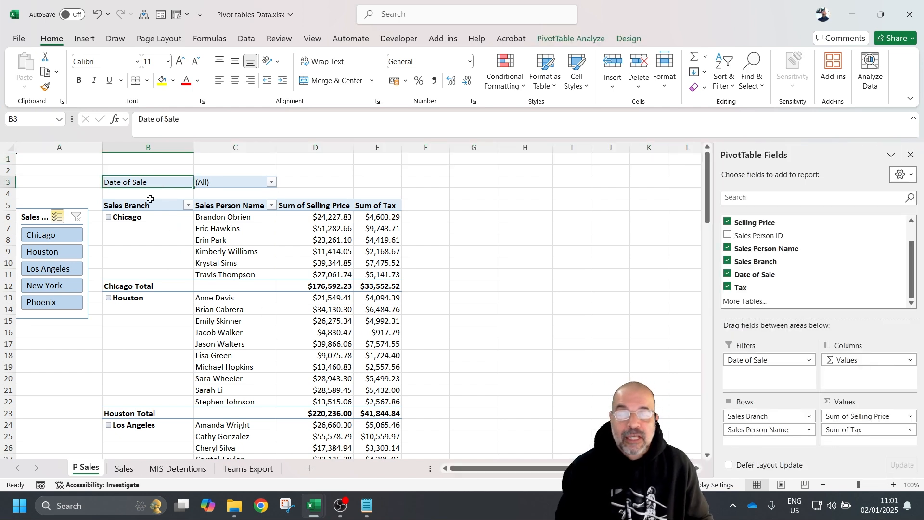
- Add a Date of Sale timeline for the pivot and move it off the table
{"action": "right_click", "coordinate": [780, 278]}
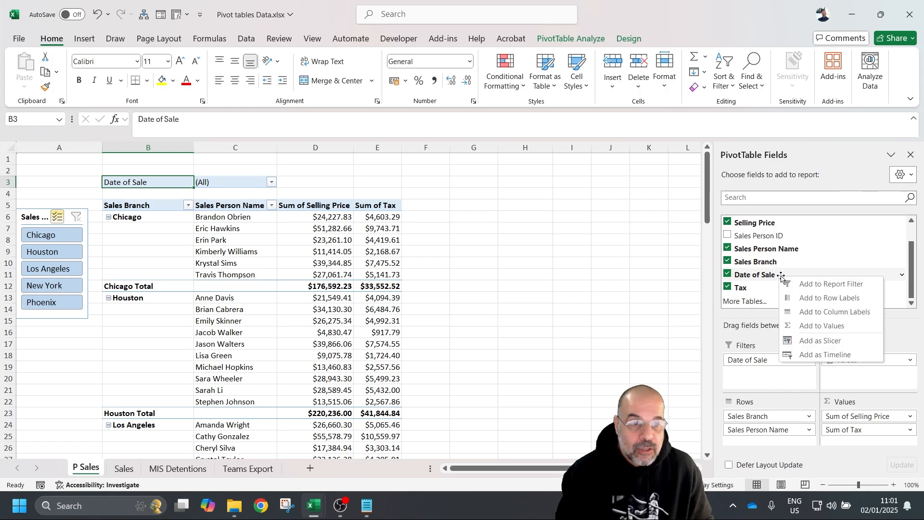
{"action": "left_click", "coordinate": [834, 355]}
{"action": "left_click_drag", "start_coordinate": [366, 273], "coordinate": [580, 187]}
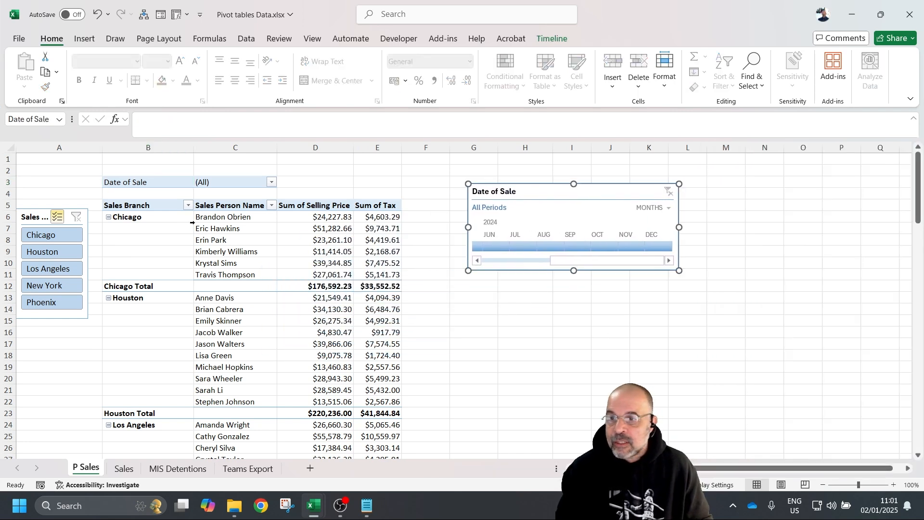
- Make row 1 much taller and fit the timeline above the pivot, showing months from JAN
{"action": "left_click_drag", "start_coordinate": [7, 158], "coordinate": [8, 217]}
{"action": "left_click_drag", "start_coordinate": [573, 242], "coordinate": [237, 150]}
{"action": "left_click_drag", "start_coordinate": [15, 217], "coordinate": [15, 243]}
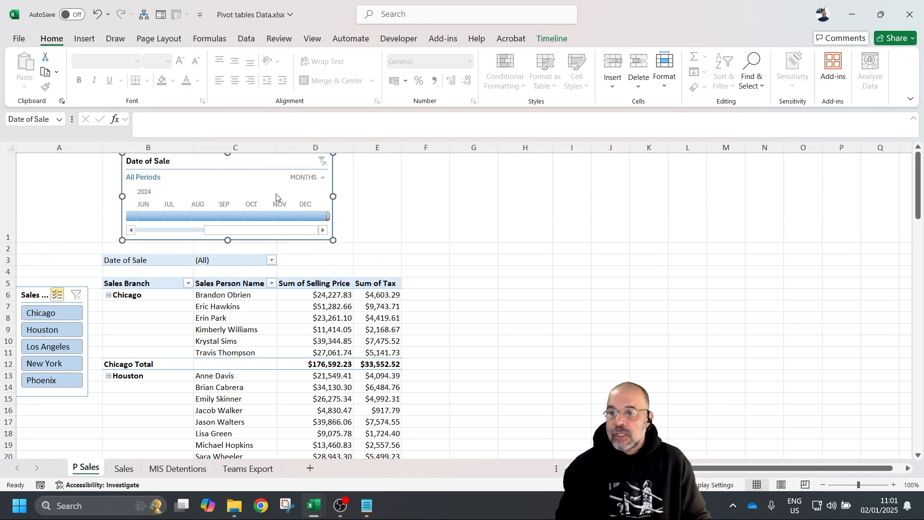
{"action": "left_click_drag", "start_coordinate": [265, 161], "coordinate": [252, 163]}
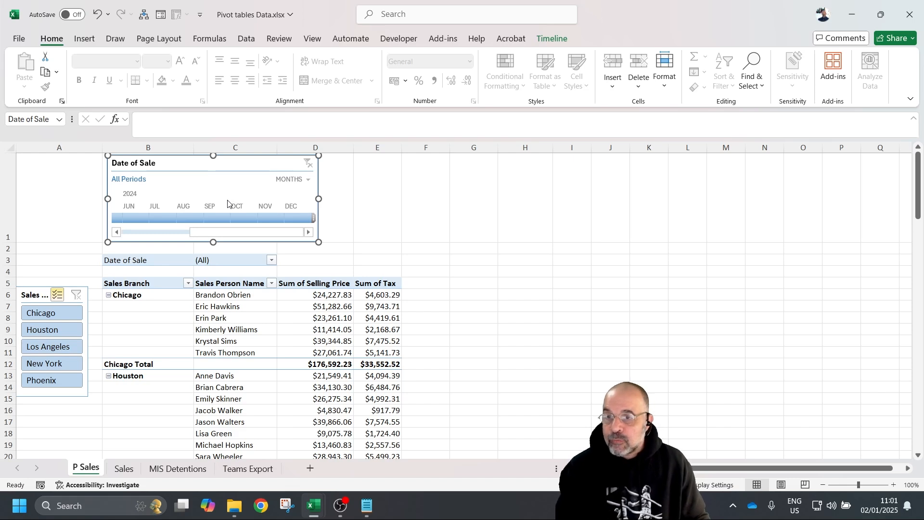
{"action": "left_click", "coordinate": [140, 232]}
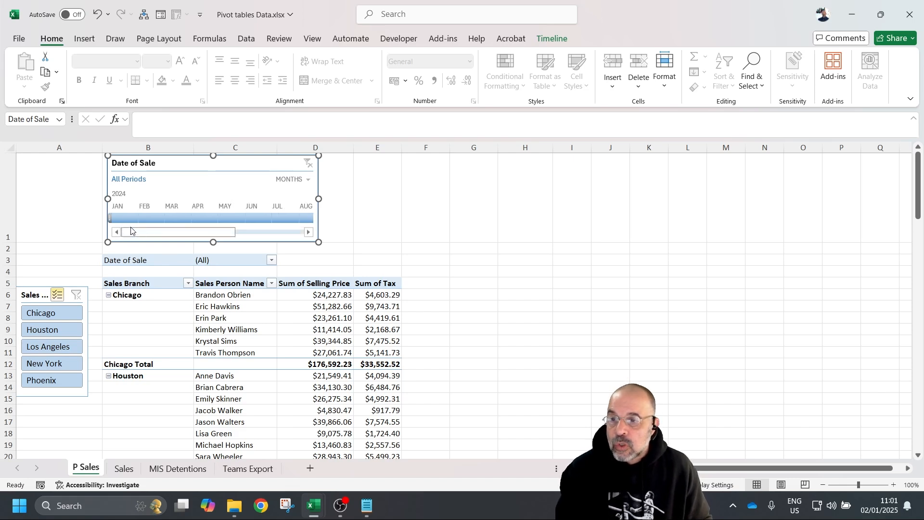
{"action": "mouse_move", "coordinate": [110, 218]}
{"action": "left_mouse_down"}
{"action": "mouse_move", "coordinate": [185, 218]}
{"action": "mouse_move", "coordinate": [96, 215]}
{"action": "mouse_move", "coordinate": [110, 207]}
{"action": "left_mouse_up"}
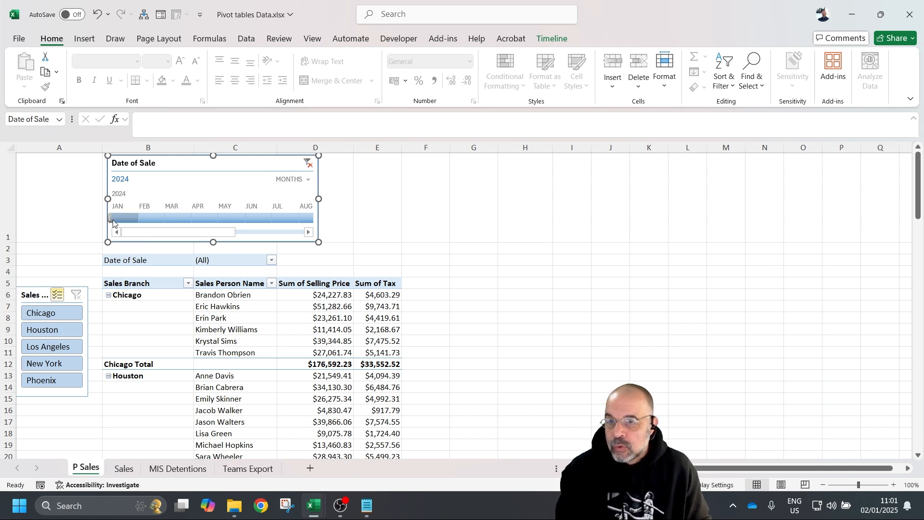
- Filter the pivot to Jun–Jul 2024 on the timeline and to Houston in the branch slicer
{"action": "left_click_drag", "start_coordinate": [112, 218], "coordinate": [177, 218]}
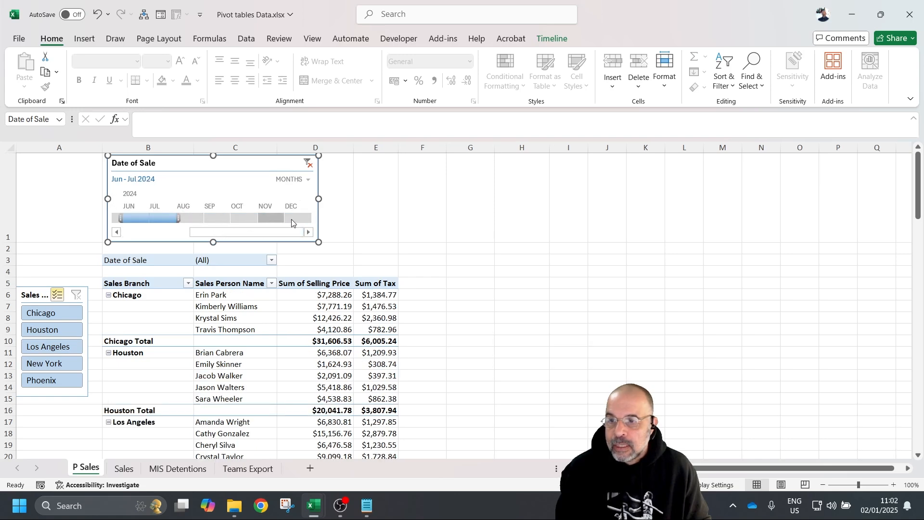
{"action": "scroll", "coordinate": [451, 258], "scroll_direction": "down", "scroll_amount": 7}
{"action": "scroll", "coordinate": [406, 289], "scroll_direction": "up", "scroll_amount": 7}
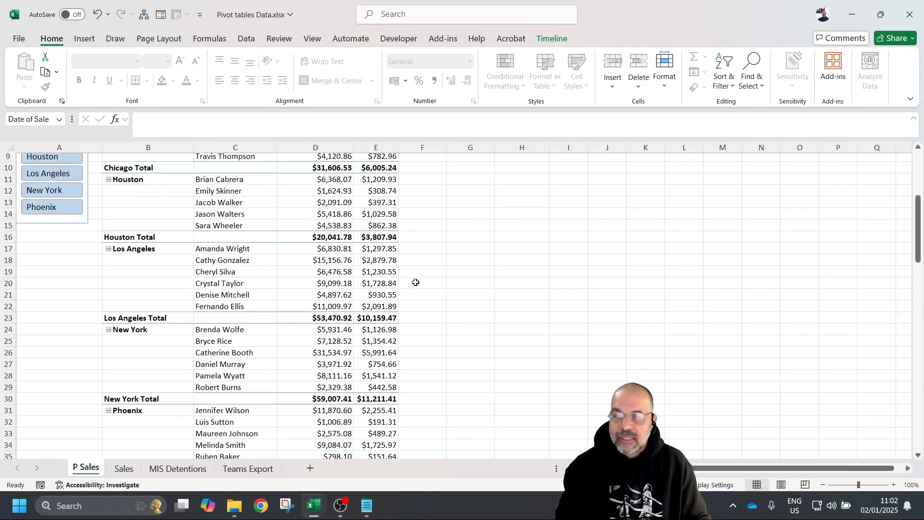
{"action": "left_click", "coordinate": [53, 295]}
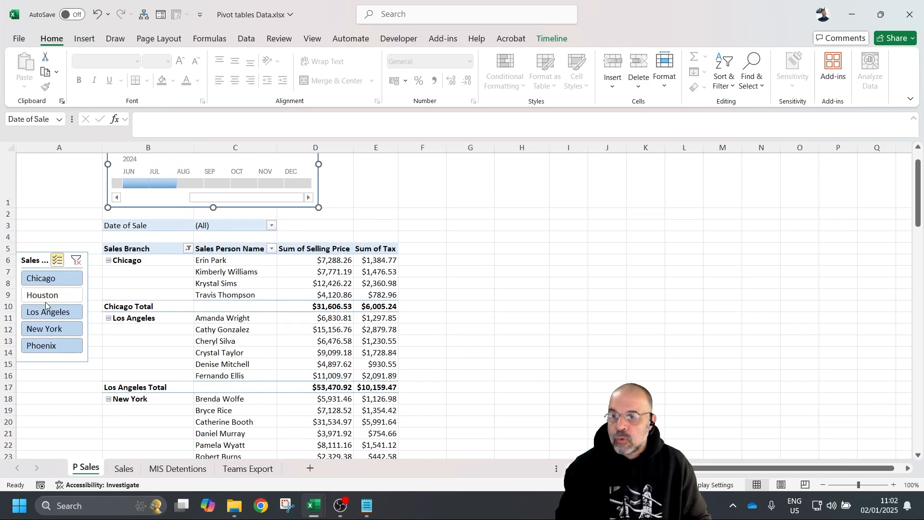
{"action": "left_click", "coordinate": [76, 260]}
{"action": "left_click", "coordinate": [52, 295]}
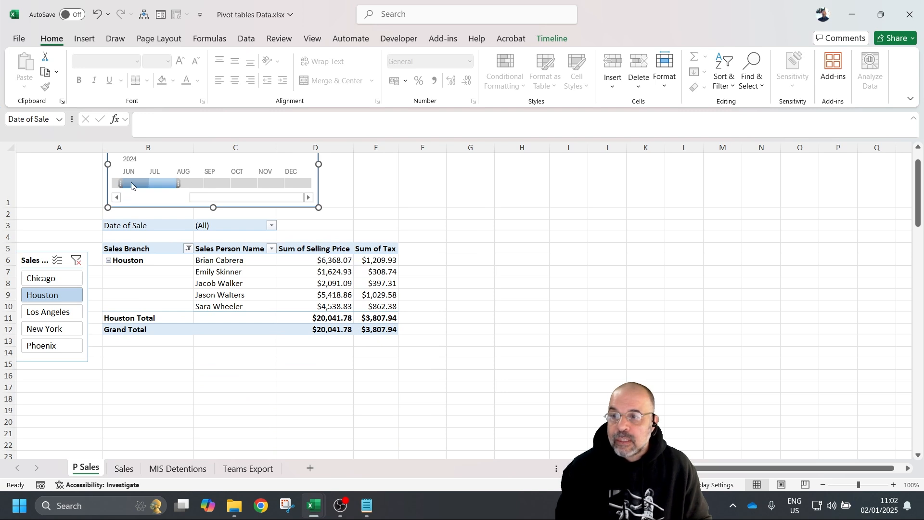
- Clear the timeline and Sales Branch filters so all periods and branches show
{"action": "scroll", "coordinate": [145, 233], "scroll_direction": "up", "scroll_amount": 1}
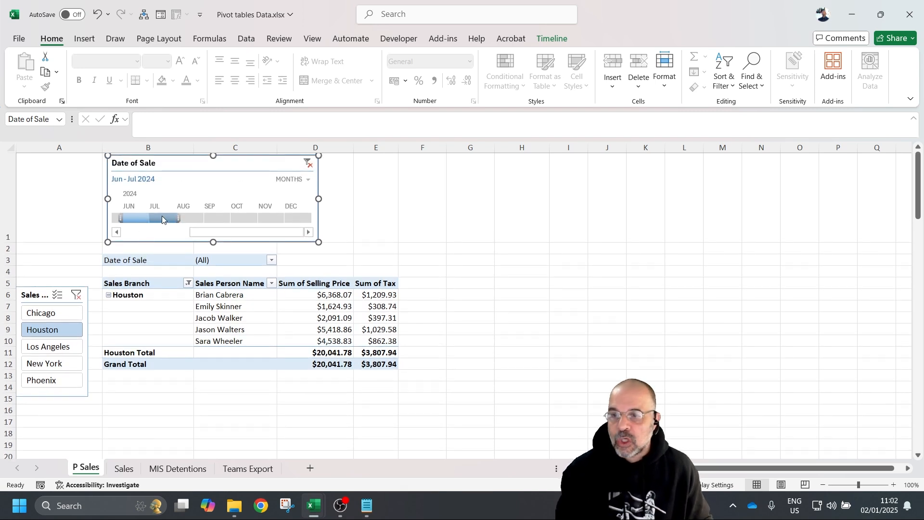
{"action": "left_click", "coordinate": [308, 163]}
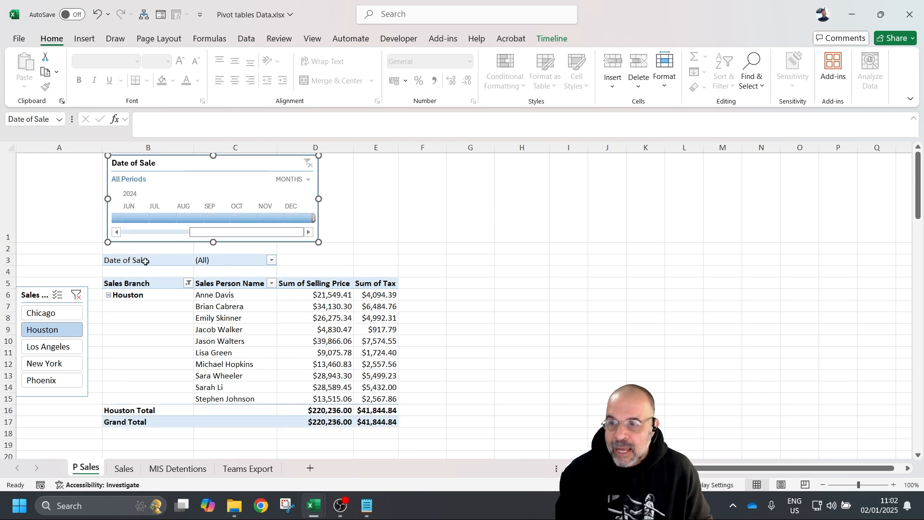
{"action": "left_click", "coordinate": [76, 295]}
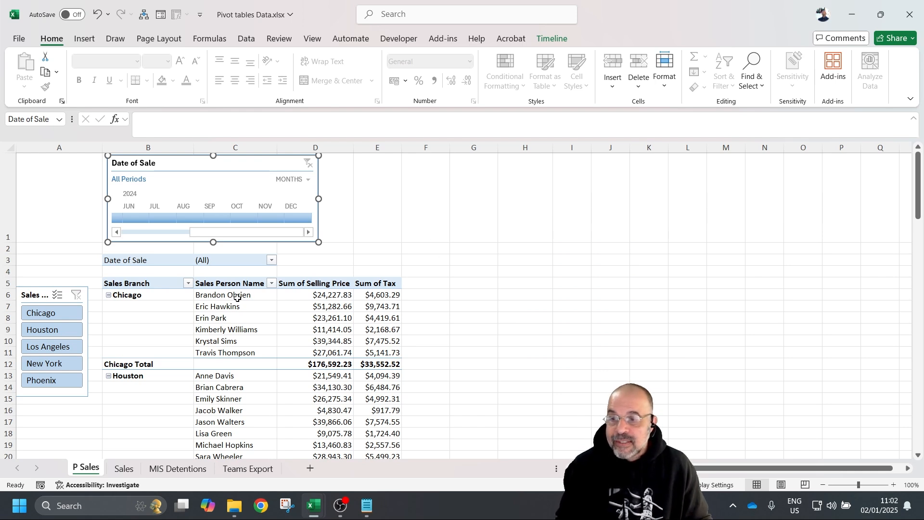
- Add Sales Person Name to the pivot values as Count of Sales Person Name
{"action": "left_click_drag", "start_coordinate": [242, 294], "coordinate": [245, 340]}
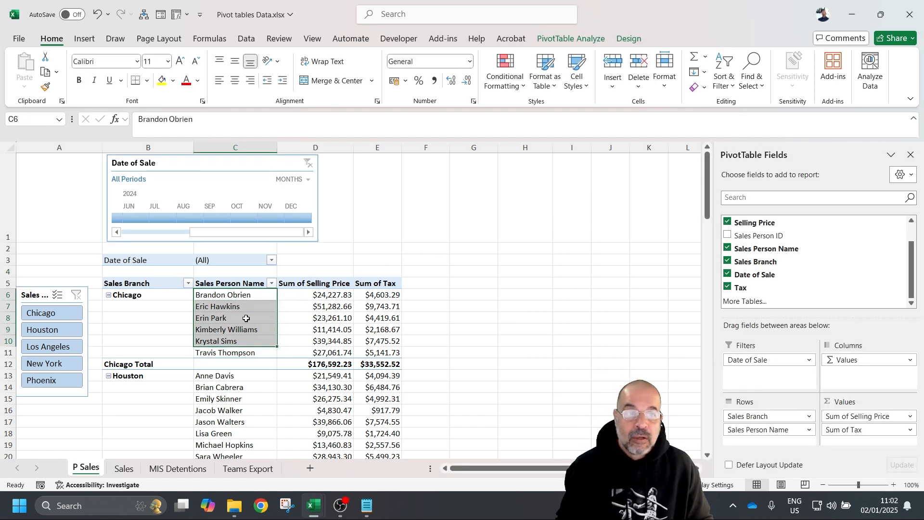
{"action": "left_click", "coordinate": [229, 295]}
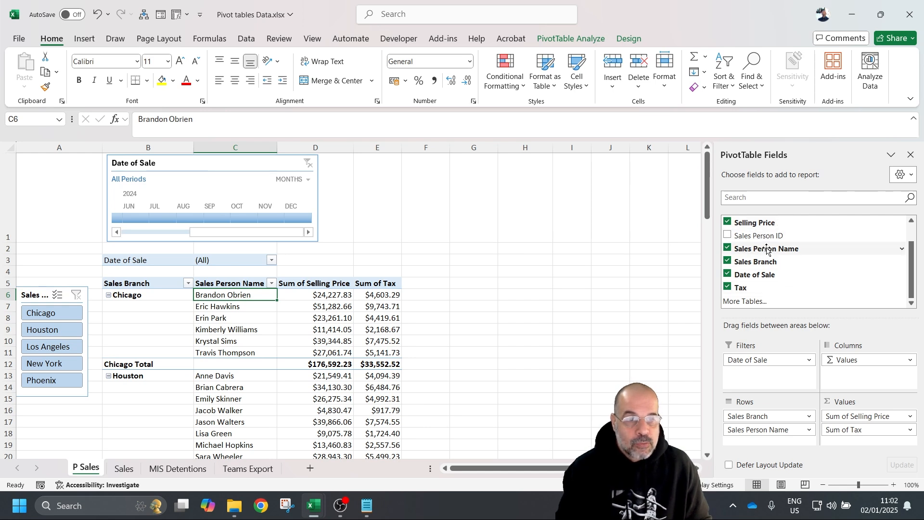
{"action": "left_click_drag", "start_coordinate": [771, 249], "coordinate": [843, 290]}
{"action": "left_click_drag", "start_coordinate": [829, 405], "coordinate": [852, 442]}
{"action": "scroll", "coordinate": [835, 432], "scroll_direction": "down", "scroll_amount": 1}
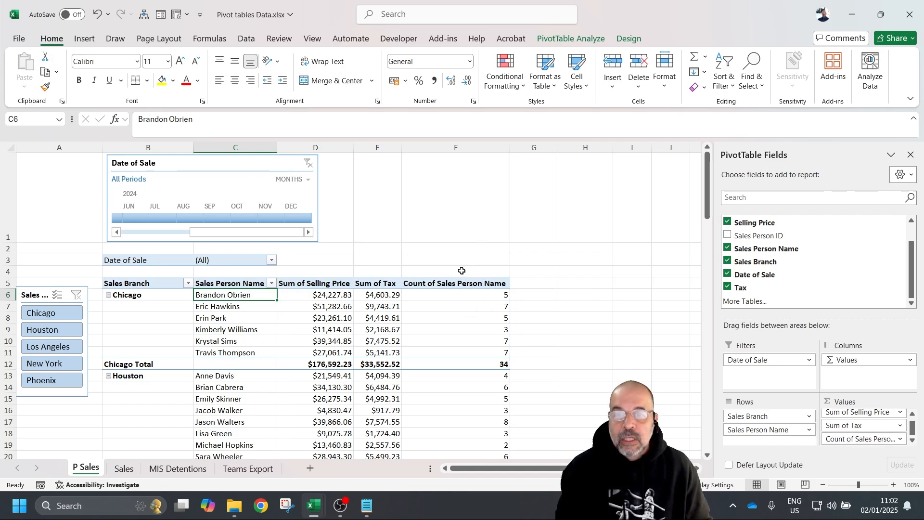
- Make header row 5 taller and select the header cells B5:F5
{"action": "left_click", "coordinate": [448, 278]}
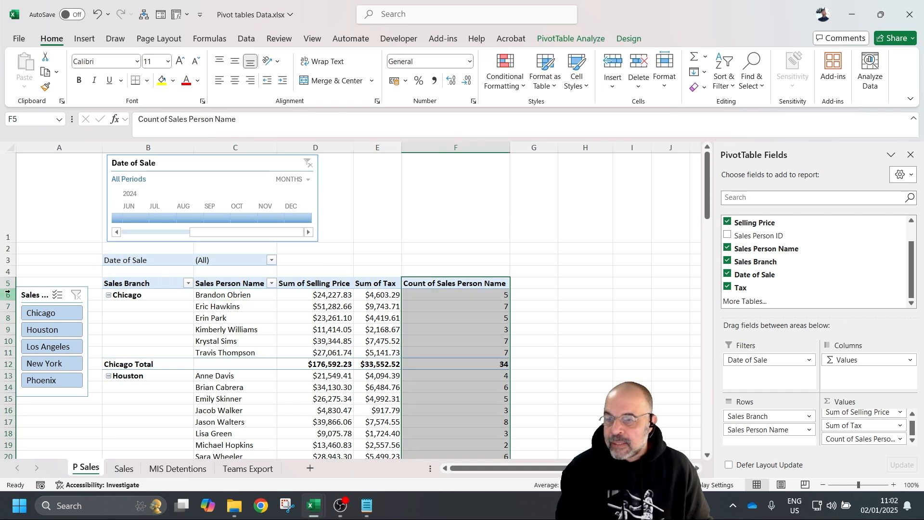
{"action": "left_click_drag", "start_coordinate": [12, 290], "coordinate": [12, 312]}
{"action": "left_click_drag", "start_coordinate": [144, 296], "coordinate": [425, 295]}
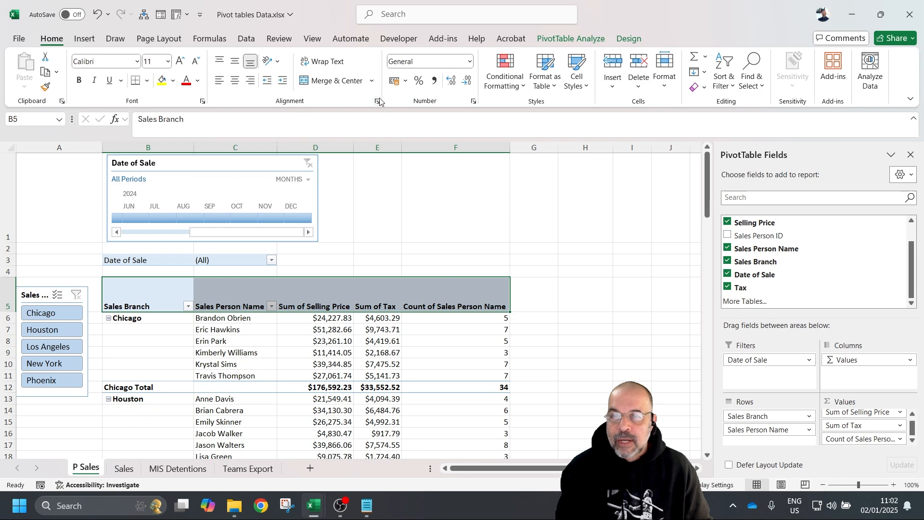
- Turn on Wrap text for the pivot's header cells via Format Cells
{"action": "left_click", "coordinate": [377, 101]}
{"action": "left_click", "coordinate": [448, 203]}
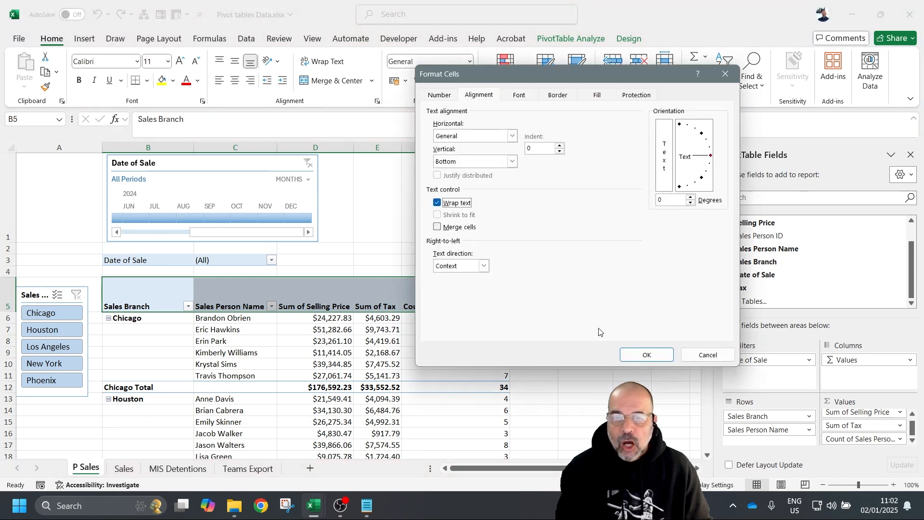
{"action": "left_click", "coordinate": [647, 355]}
- Narrow column F to about 11.44 so the count header wraps onto three lines
{"action": "left_click", "coordinate": [503, 147]}
{"action": "left_click_drag", "start_coordinate": [509, 147], "coordinate": [454, 157]}
{"action": "left_click", "coordinate": [530, 294]}
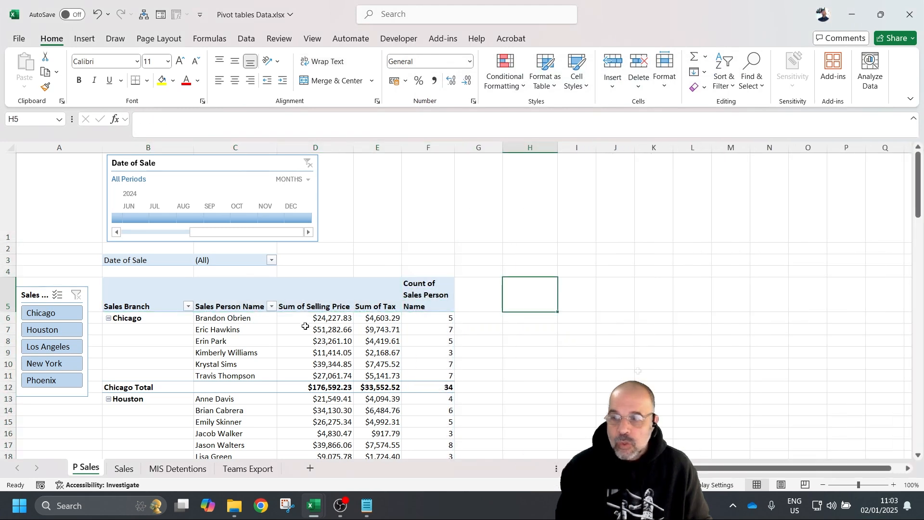
{"action": "scroll", "coordinate": [295, 337], "scroll_direction": "down", "scroll_amount": 5}
{"action": "scroll", "coordinate": [284, 347], "scroll_direction": "down", "scroll_amount": 7}
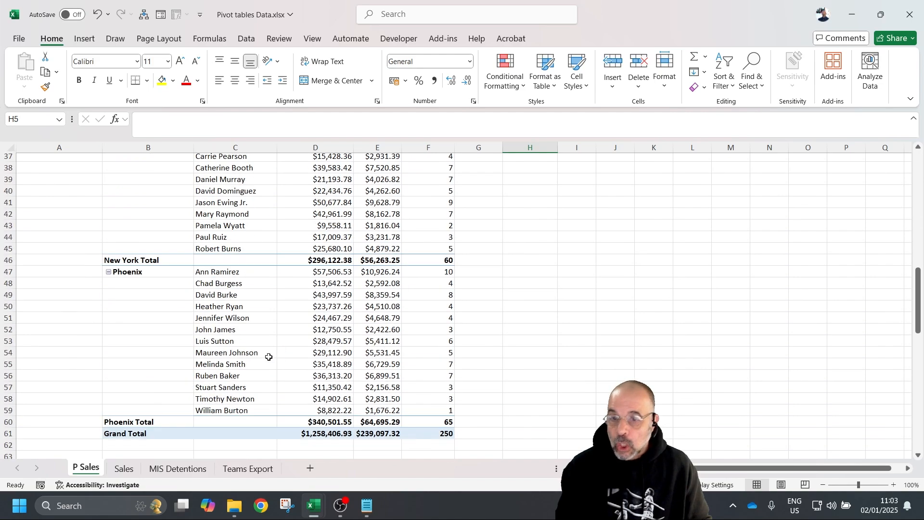
{"action": "scroll", "coordinate": [265, 354], "scroll_direction": "up", "scroll_amount": 12}
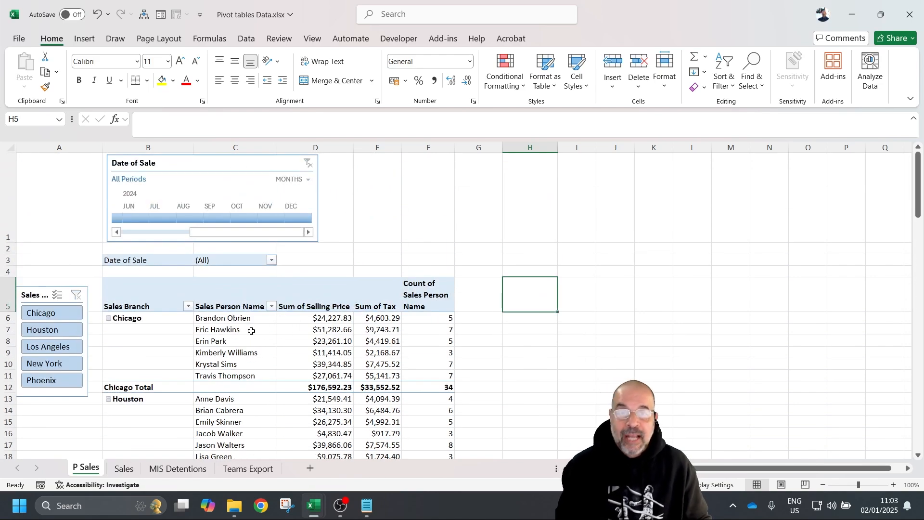
{"action": "scroll", "coordinate": [275, 301], "scroll_direction": "down", "scroll_amount": 2}
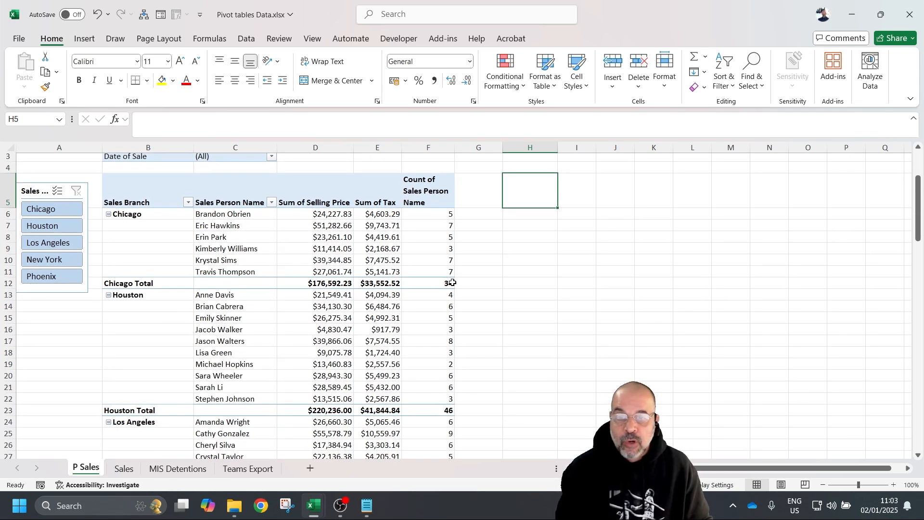
{"action": "right_click", "coordinate": [136, 284]}
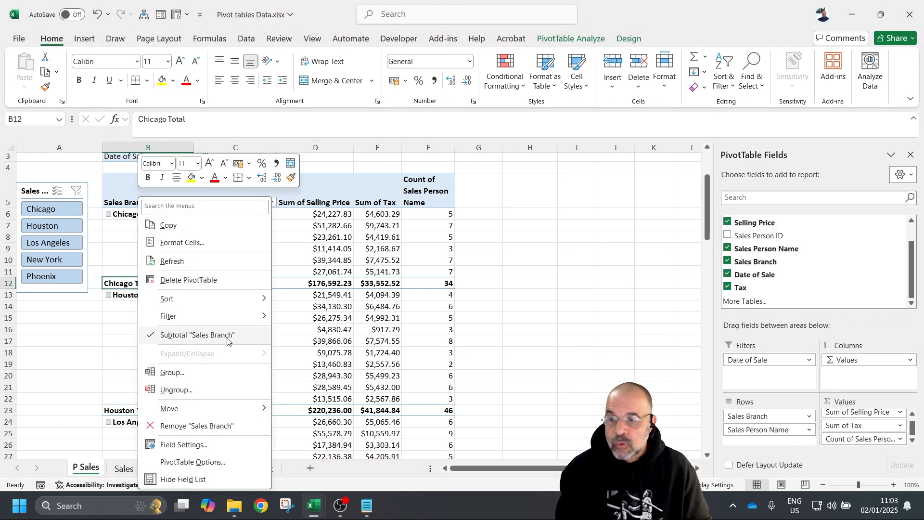
{"action": "left_click", "coordinate": [195, 335]}
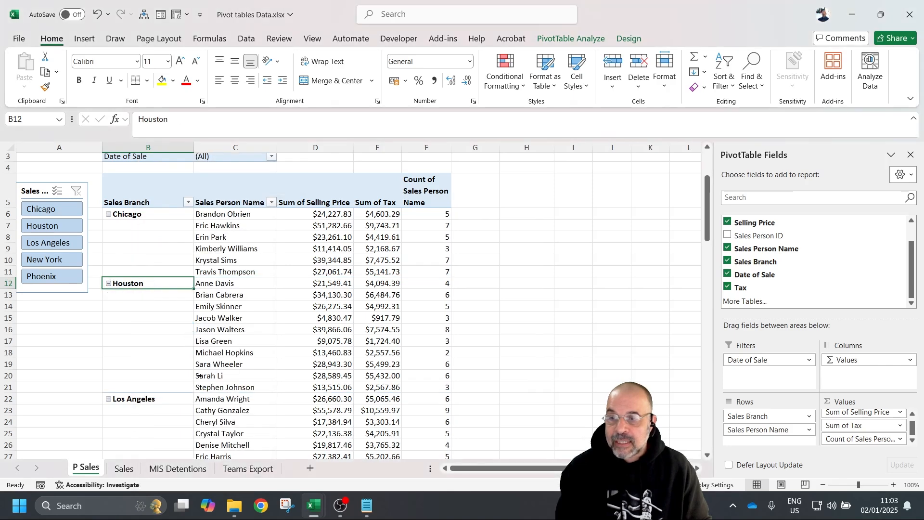
{"action": "scroll", "coordinate": [198, 375], "scroll_direction": "down", "scroll_amount": 15}
{"action": "scroll", "coordinate": [239, 300], "scroll_direction": "up", "scroll_amount": 6}
{"action": "scroll", "coordinate": [268, 289], "scroll_direction": "down", "scroll_amount": 6}
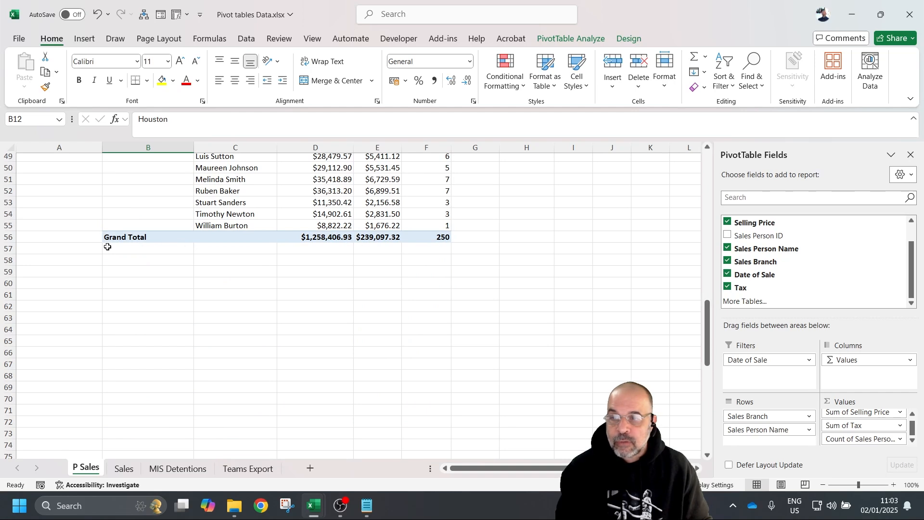
{"action": "right_click", "coordinate": [140, 238]}
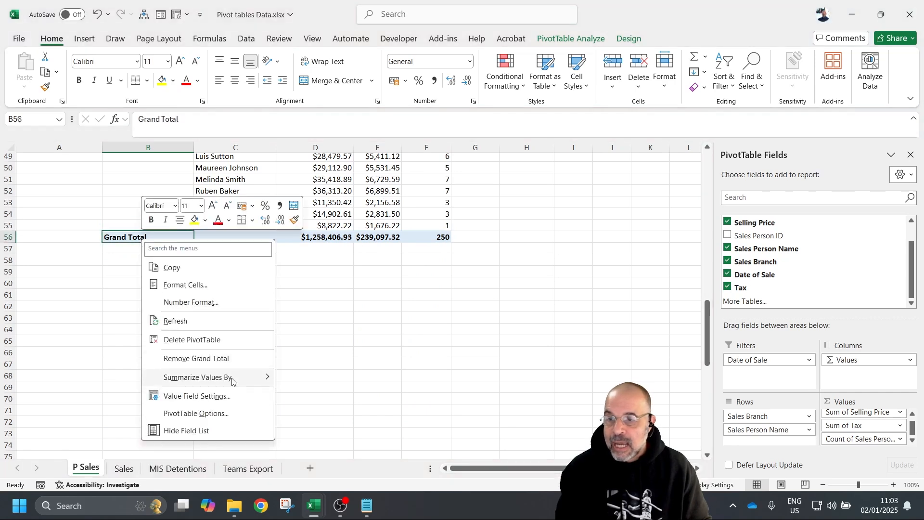
{"action": "right_click", "coordinate": [123, 234]}
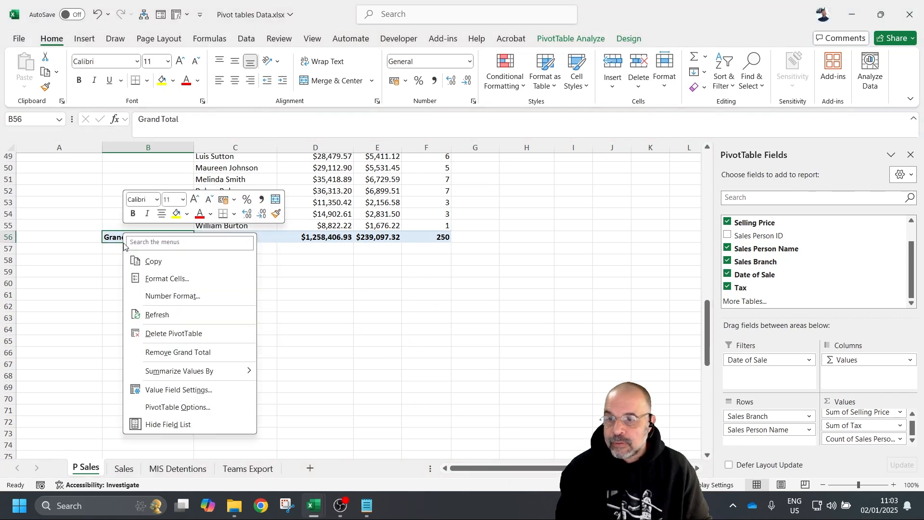
{"action": "left_click", "coordinate": [207, 355]}
{"action": "scroll", "coordinate": [217, 359], "scroll_direction": "up", "scroll_amount": 16}
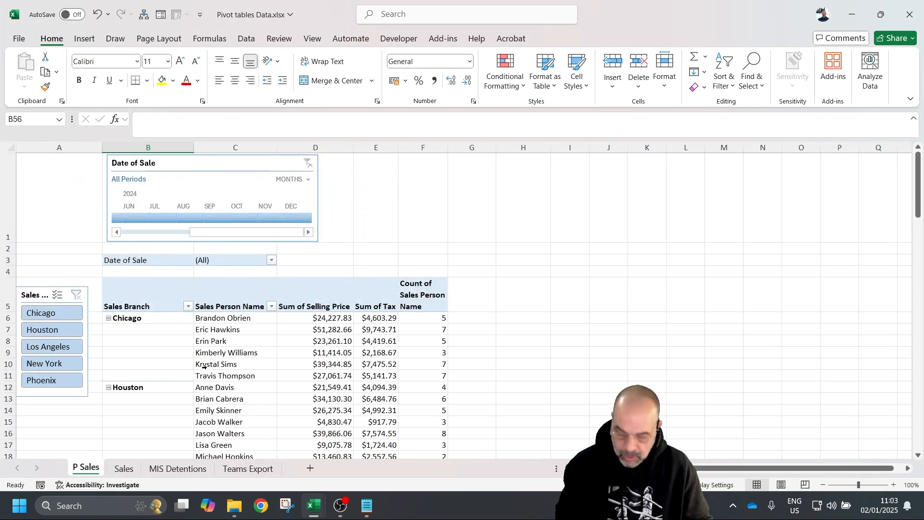
{"action": "key", "text": "ctrl+z"}
{"action": "key", "text": "ctrl+z"}
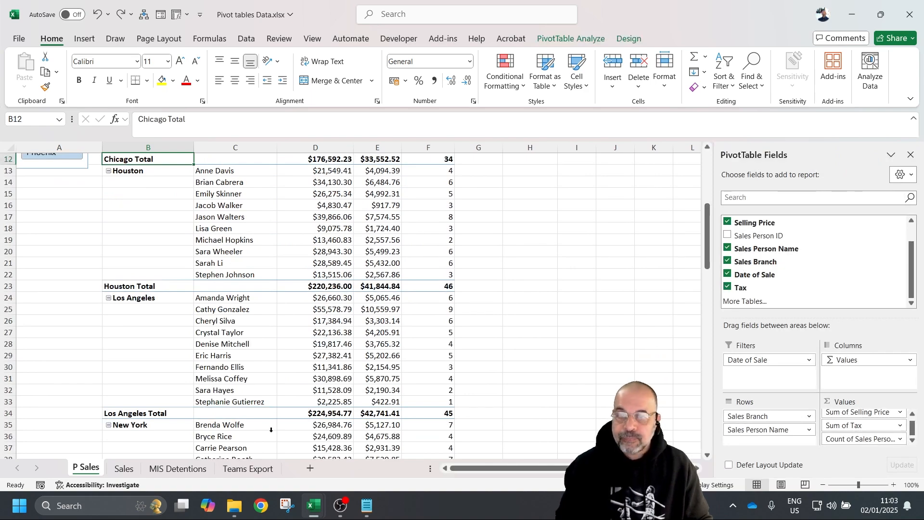
{"action": "scroll", "coordinate": [271, 423], "scroll_direction": "up", "scroll_amount": 5}
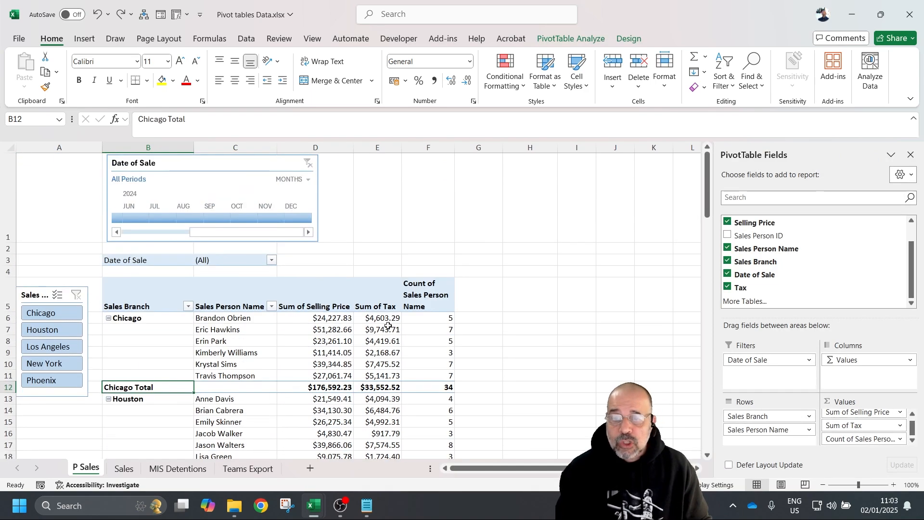
- Select the Selling Price and Tax values D6:E61 and remove both decimal places
{"action": "left_click", "coordinate": [333, 318]}
{"action": "scroll", "coordinate": [332, 375], "scroll_direction": "down", "scroll_amount": 5}
{"action": "scroll", "coordinate": [329, 386], "scroll_direction": "down", "scroll_amount": 7}
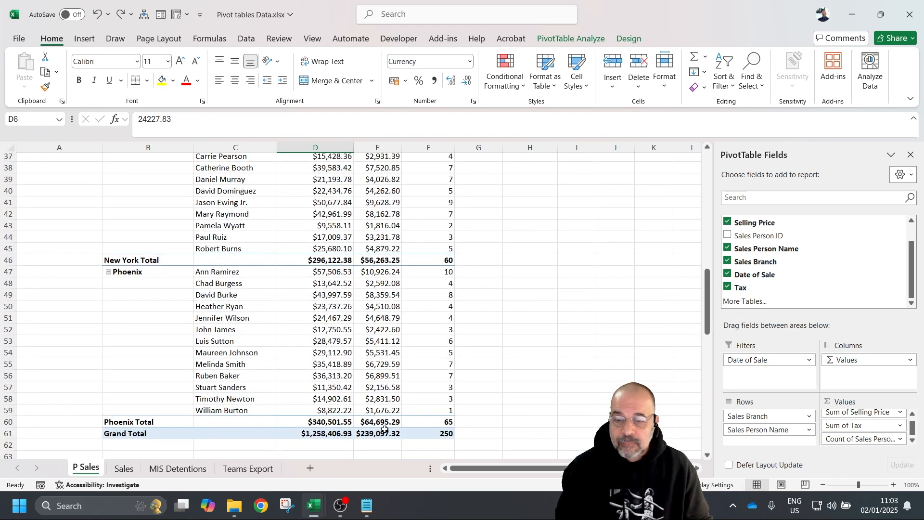
{"action": "left_click", "coordinate": [384, 429], "text": "shift"}
{"action": "scroll", "coordinate": [347, 273], "scroll_direction": "up", "scroll_amount": 12}
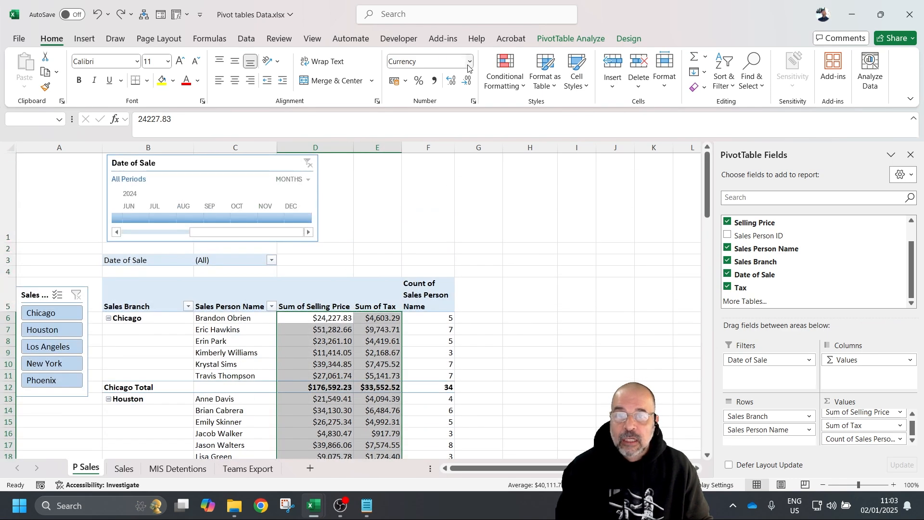
{"action": "left_click", "coordinate": [466, 80]}
{"action": "left_click", "coordinate": [466, 80]}
{"action": "scroll", "coordinate": [338, 378], "scroll_direction": "down", "scroll_amount": 2}
{"action": "scroll", "coordinate": [338, 378], "scroll_direction": "up", "scroll_amount": 3}
- Apply Currency format with the £ pound sterling symbol to the selected values
{"action": "left_click", "coordinate": [469, 61]}
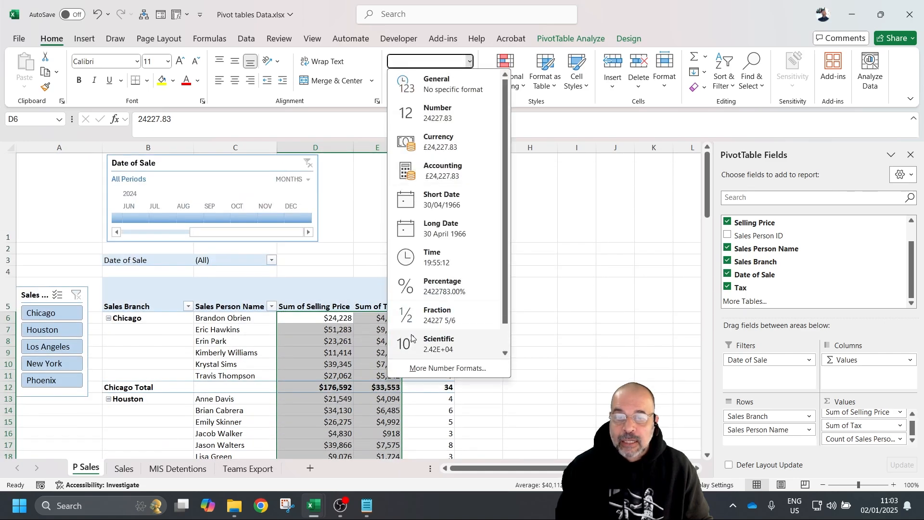
{"action": "left_click", "coordinate": [445, 365]}
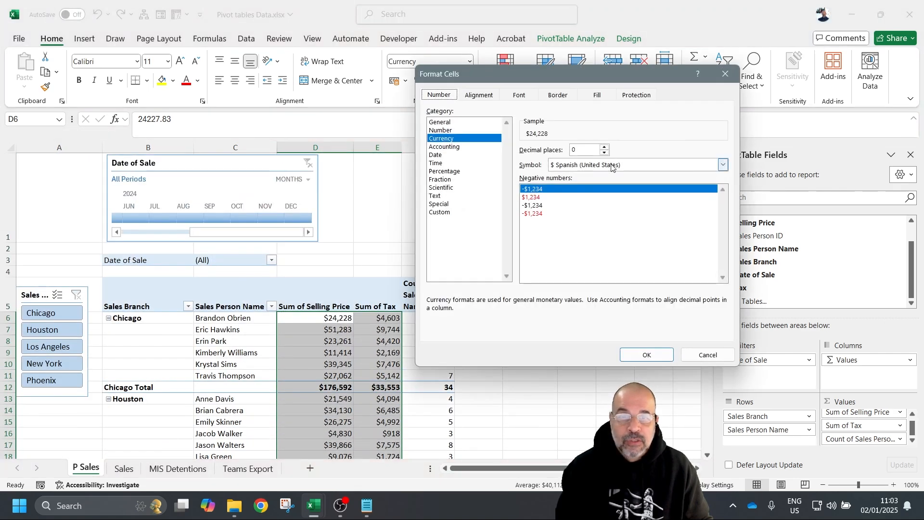
{"action": "left_click", "coordinate": [723, 164]}
{"action": "scroll", "coordinate": [588, 199], "scroll_direction": "up", "scroll_amount": 15}
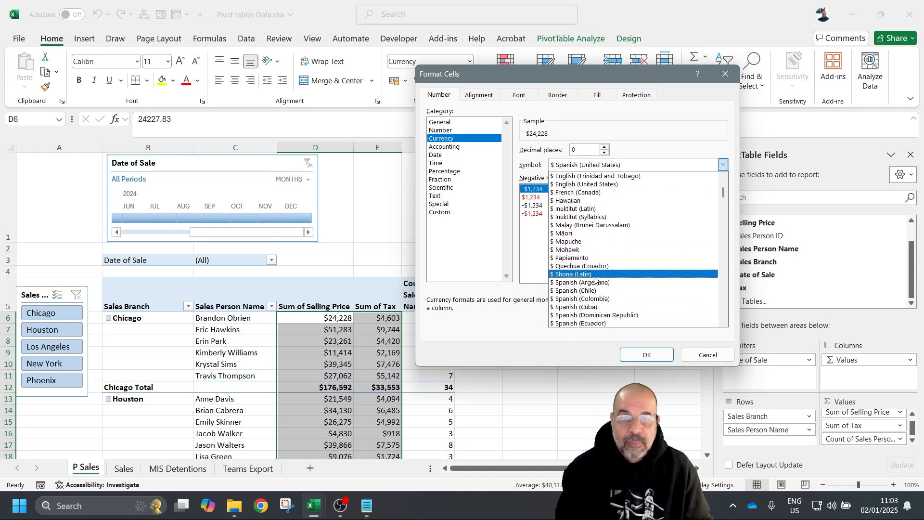
{"action": "left_click", "coordinate": [560, 184]}
{"action": "left_click", "coordinate": [635, 354]}
- Reselect the Selling Price and Tax values down to row 61 for two-decimal display
{"action": "left_click", "coordinate": [331, 342]}
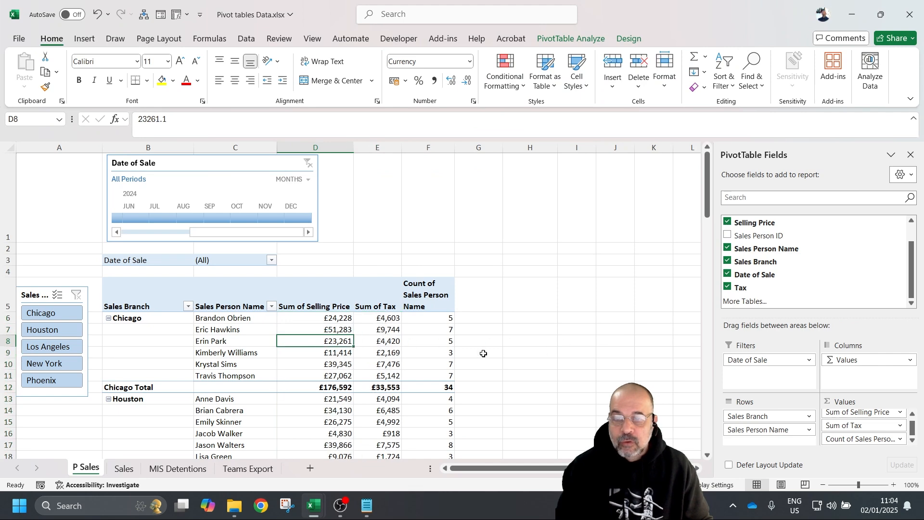
{"action": "scroll", "coordinate": [462, 385], "scroll_direction": "down", "scroll_amount": 5}
{"action": "scroll", "coordinate": [435, 414], "scroll_direction": "down", "scroll_amount": 1}
{"action": "scroll", "coordinate": [409, 337], "scroll_direction": "up", "scroll_amount": 7}
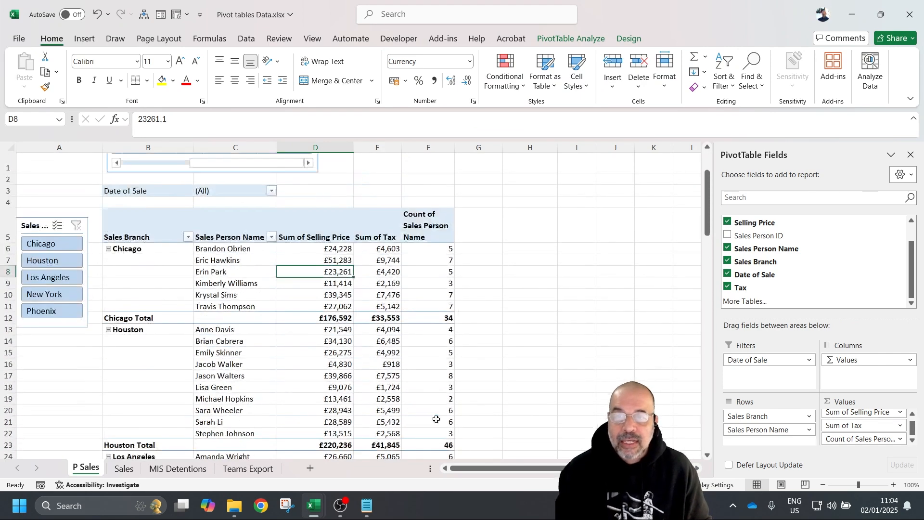
{"action": "left_click", "coordinate": [303, 236]}
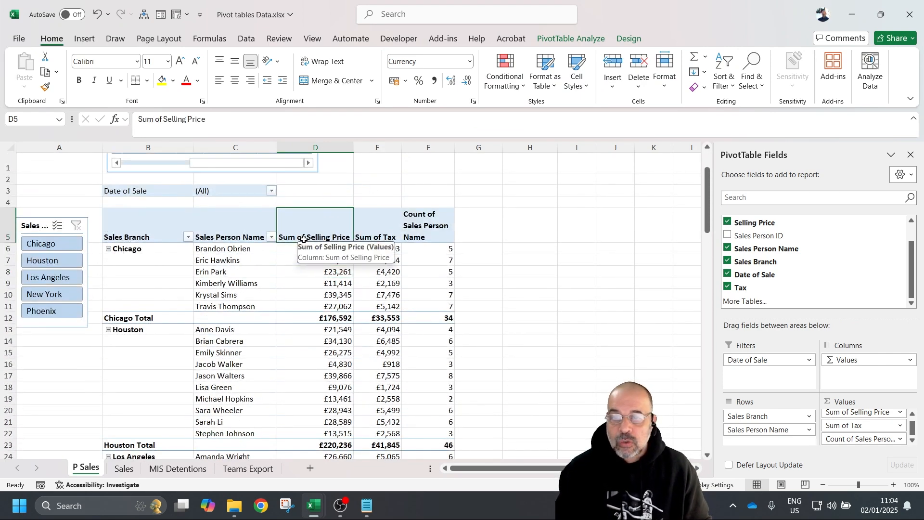
{"action": "left_click_drag", "start_coordinate": [336, 249], "coordinate": [391, 224]}
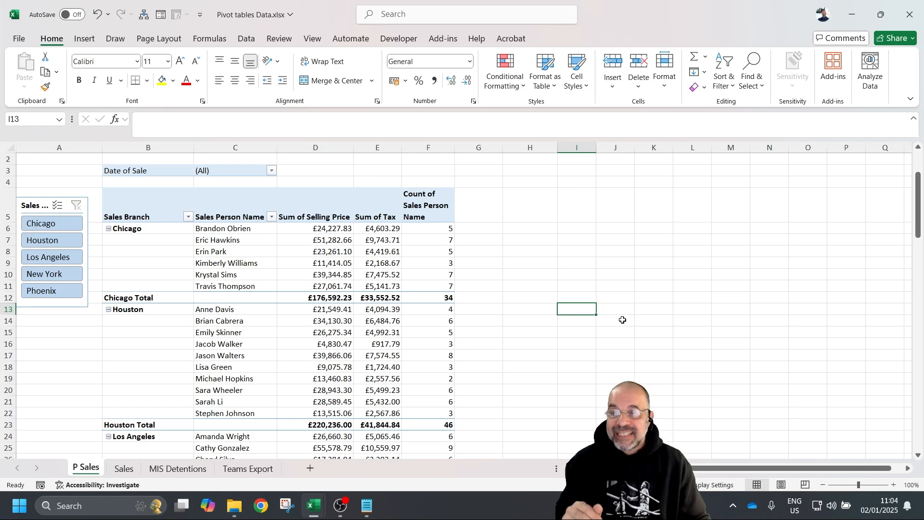
{"action": "scroll", "coordinate": [549, 299], "scroll_direction": "up", "scroll_amount": 1}
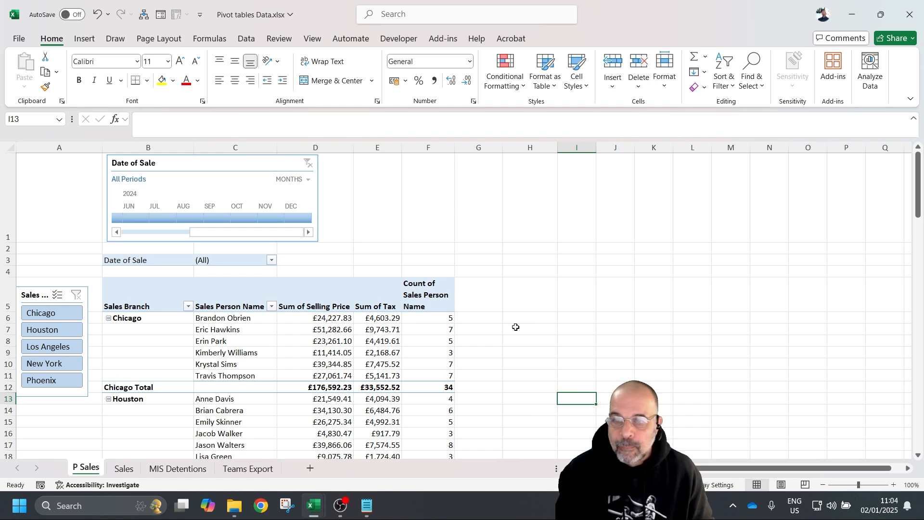
- Copy the entire pivot table and paste the duplicate starting at cell H3
{"action": "left_click", "coordinate": [159, 352]}
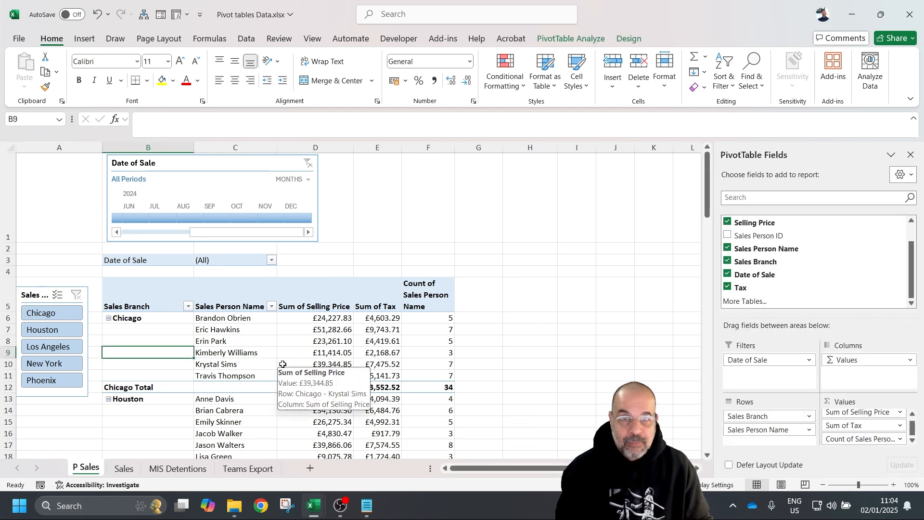
{"action": "left_click", "coordinate": [578, 40]}
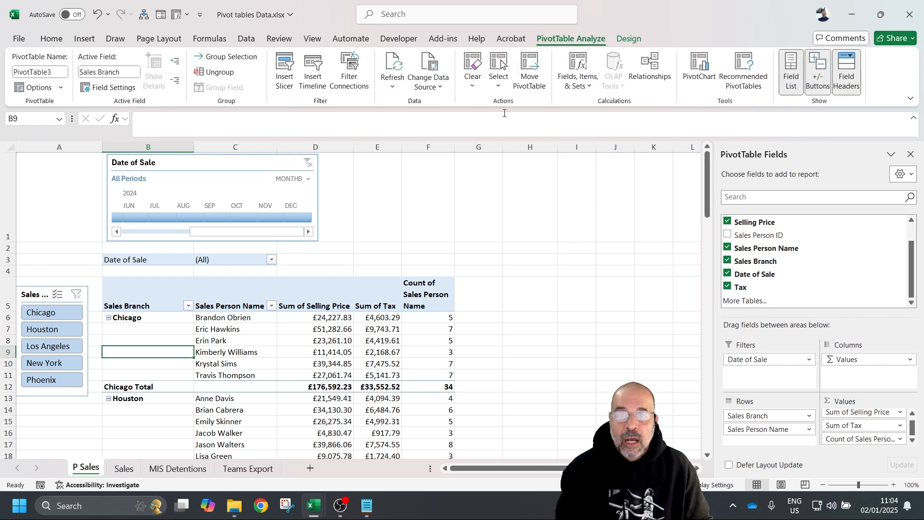
{"action": "left_click", "coordinate": [500, 91]}
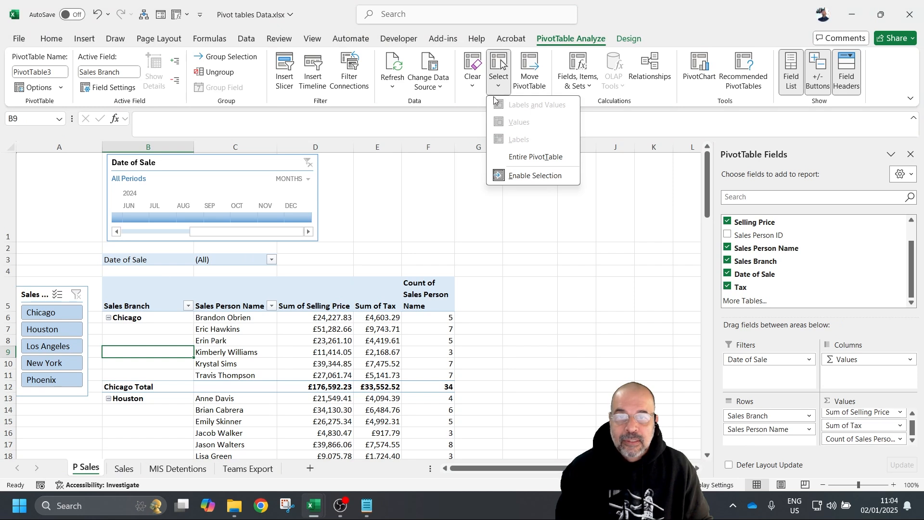
{"action": "left_click", "coordinate": [549, 158]}
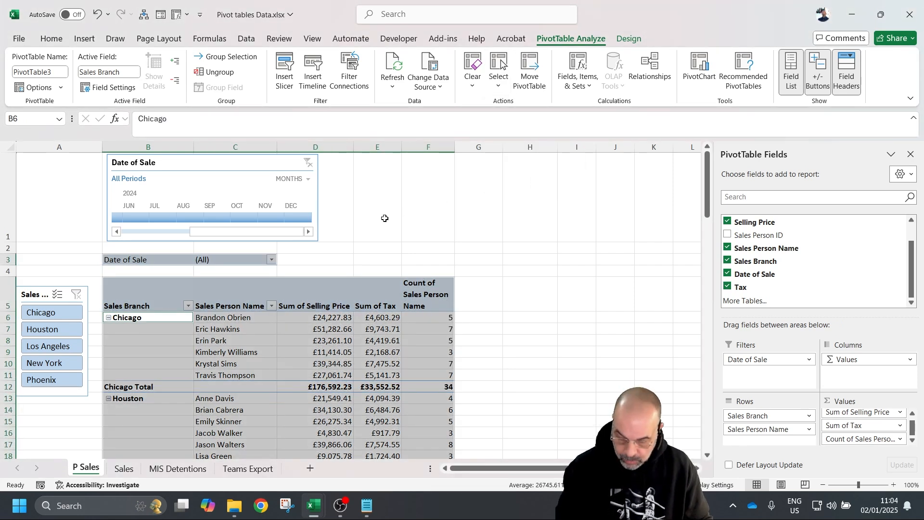
{"action": "key", "text": "ctrl+c"}
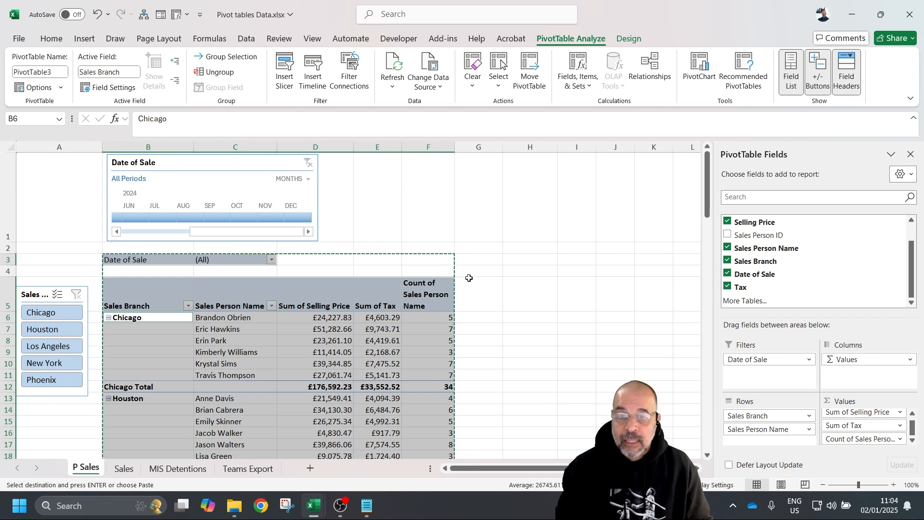
{"action": "left_click", "coordinate": [511, 260]}
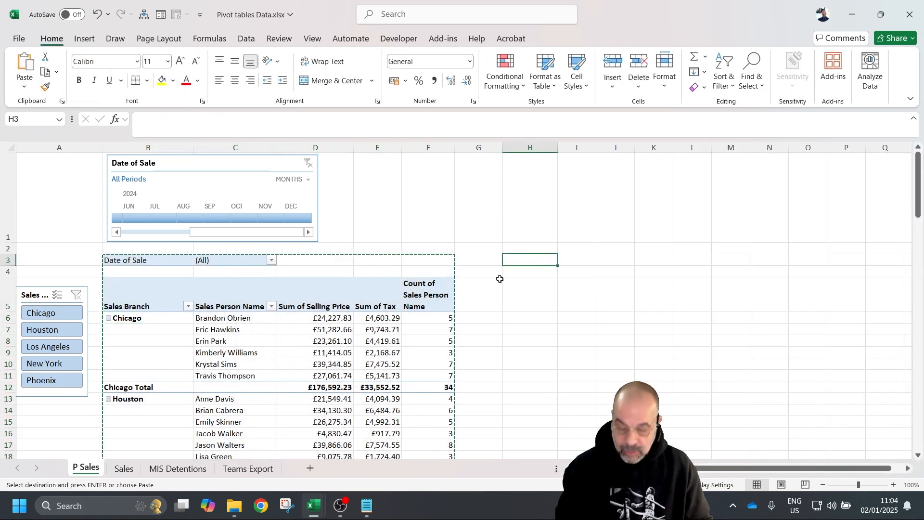
{"action": "key", "text": "ctrl+v"}
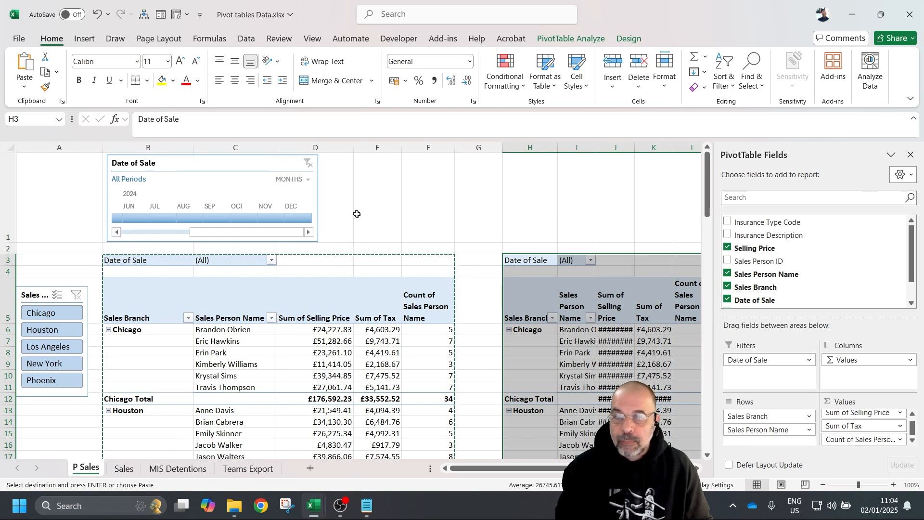
- Remove the Sales Branch grouping from the copied pivot's rows
{"action": "scroll", "coordinate": [357, 210], "scroll_direction": "down", "scroll_amount": 2, "text": "ctrl"}
{"action": "scroll", "coordinate": [359, 212], "scroll_direction": "up", "scroll_amount": 1, "text": "ctrl"}
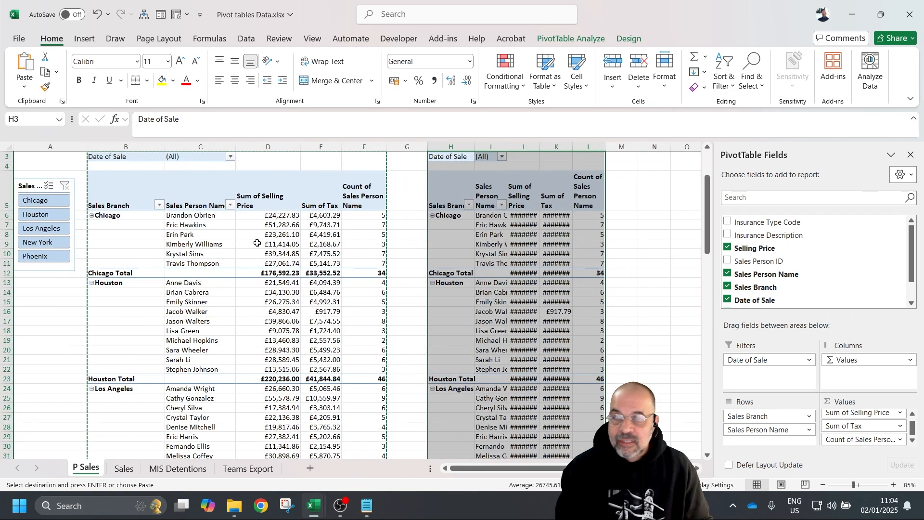
{"action": "left_click", "coordinate": [518, 256]}
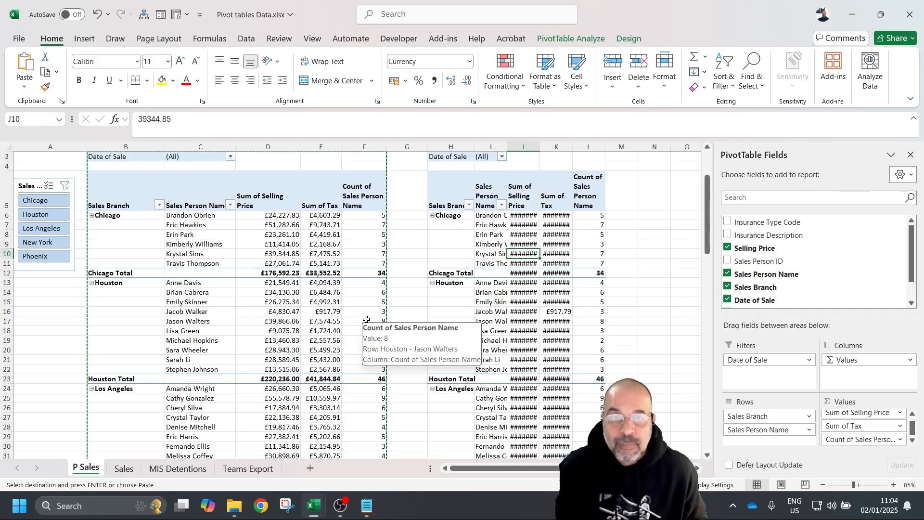
{"action": "left_click", "coordinate": [169, 190]}
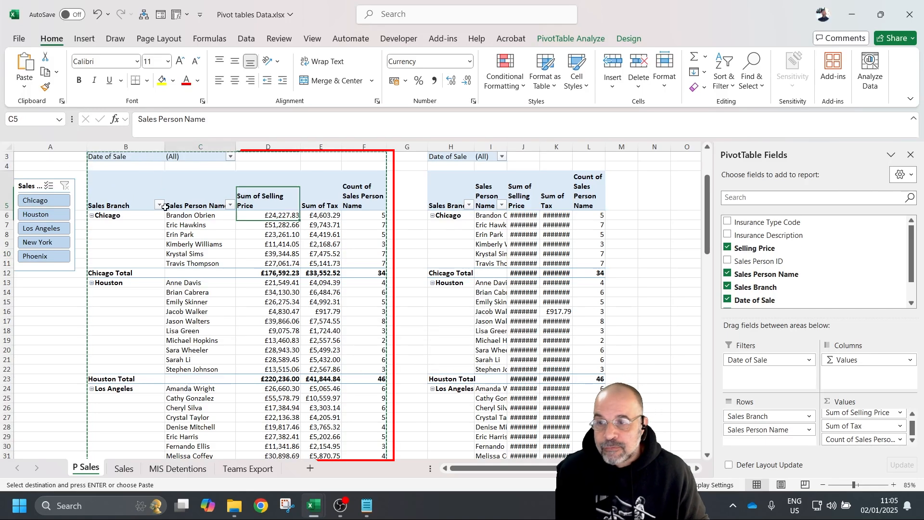
{"action": "scroll", "coordinate": [160, 214], "scroll_direction": "up", "scroll_amount": 1}
{"action": "mouse_move", "coordinate": [449, 207]}
{"action": "left_mouse_down"}
{"action": "mouse_move", "coordinate": [553, 455]}
{"action": "mouse_move", "coordinate": [555, 417]}
{"action": "left_mouse_up"}
{"action": "left_click_drag", "start_coordinate": [474, 254], "coordinate": [474, 245]}
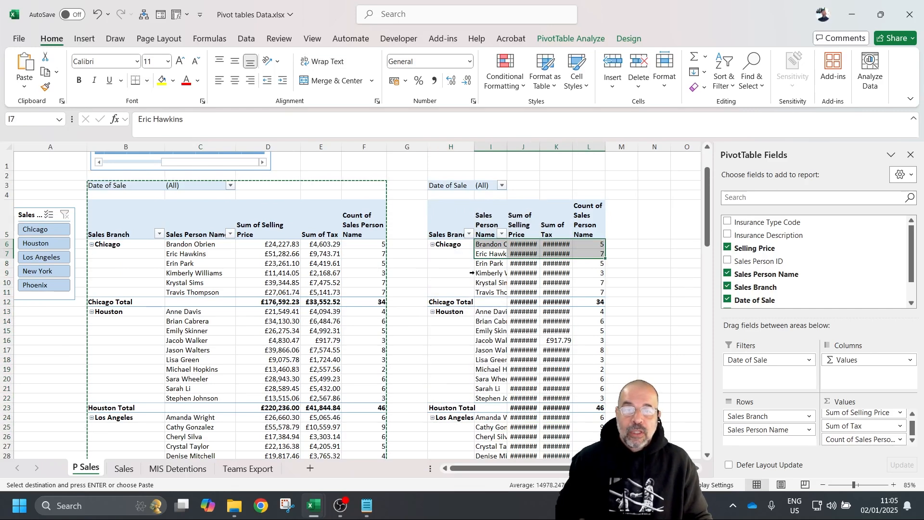
{"action": "left_click", "coordinate": [439, 268]}
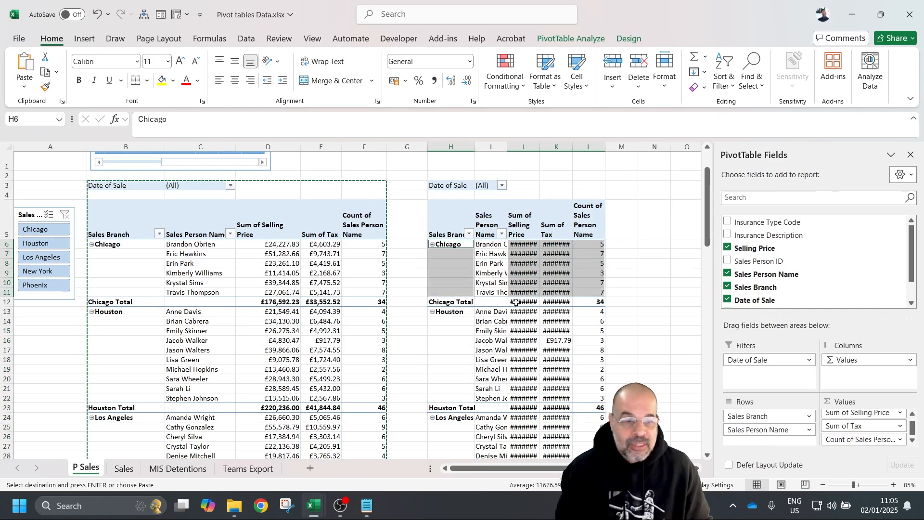
{"action": "left_click_drag", "start_coordinate": [754, 417], "coordinate": [808, 254]}
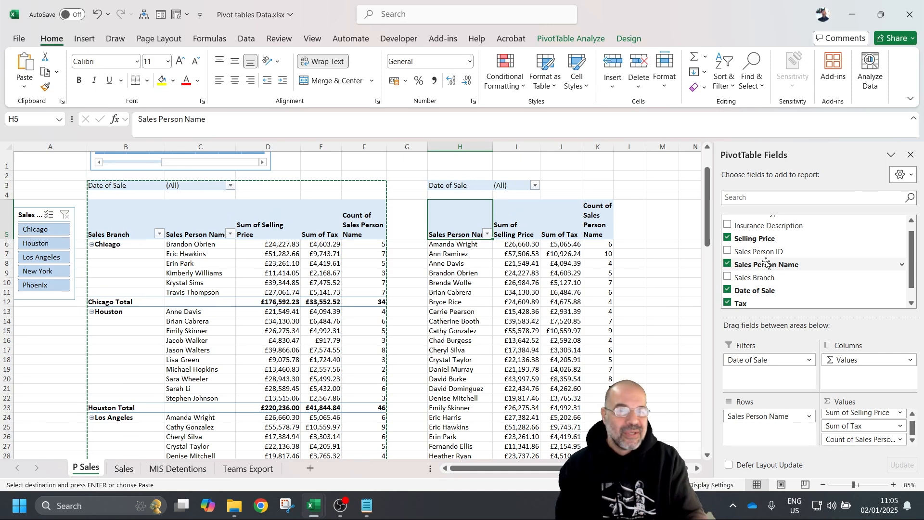
- Remove the Date of Sale filter and Sum of Tax from the copied pivot
{"action": "left_click", "coordinate": [457, 185]}
{"action": "left_click_drag", "start_coordinate": [750, 359], "coordinate": [801, 265]}
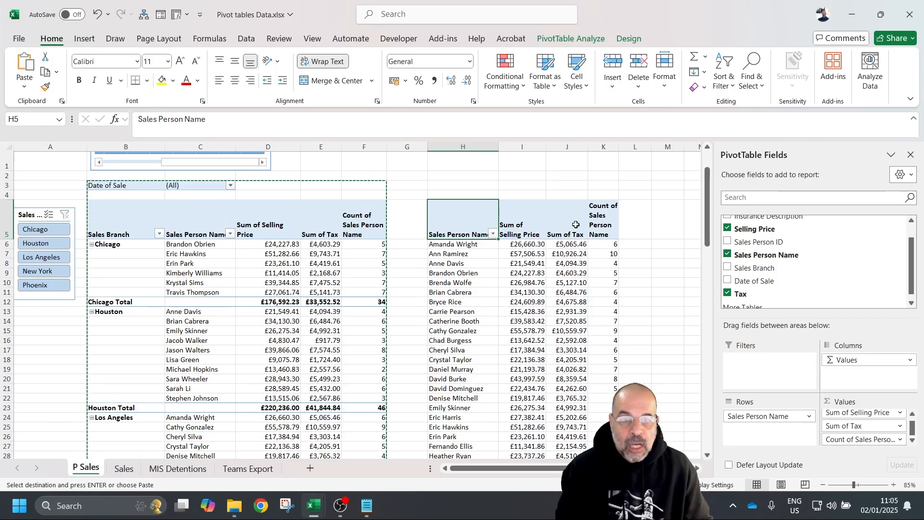
{"action": "left_click", "coordinate": [858, 428]}
{"action": "left_click_drag", "start_coordinate": [872, 426], "coordinate": [841, 262]}
{"action": "scroll", "coordinate": [481, 292], "scroll_direction": "up", "scroll_amount": 2}
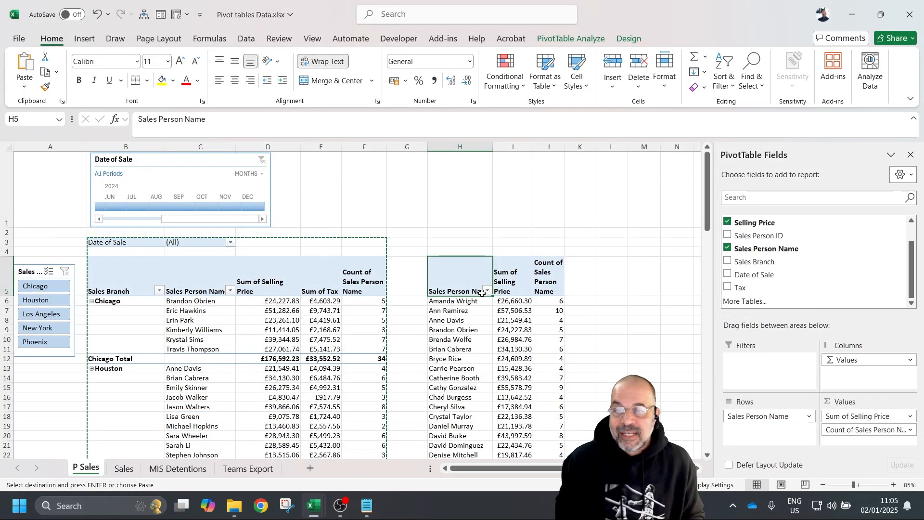
- Briefly filter to Houston, then clear the Sales Branch slicer filter and select the slicer
{"action": "key", "text": "Escape"}
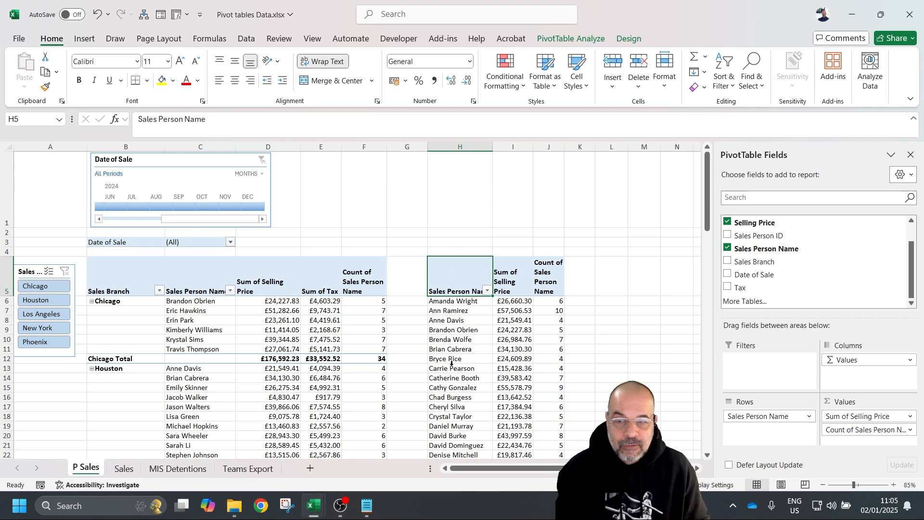
{"action": "scroll", "coordinate": [54, 245], "scroll_direction": "down", "scroll_amount": 2}
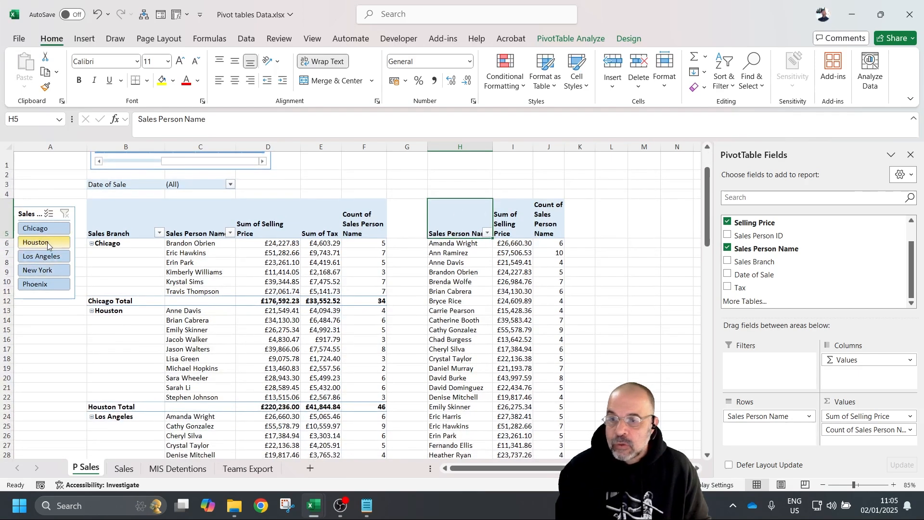
{"action": "left_click", "coordinate": [47, 245]}
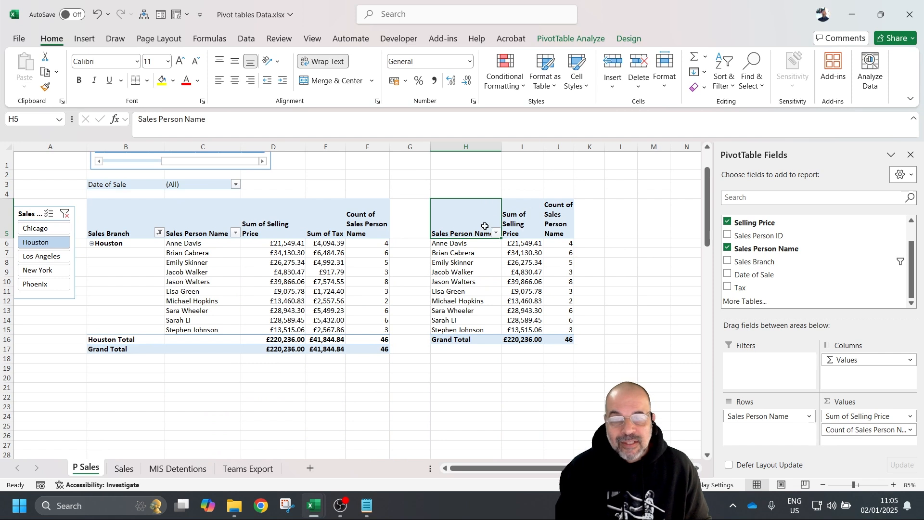
{"action": "mouse_move", "coordinate": [509, 245]}
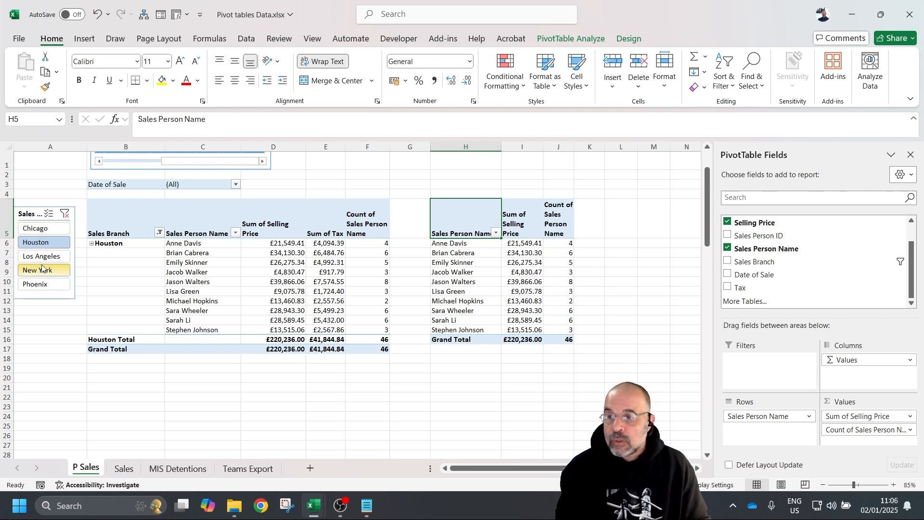
{"action": "left_click", "coordinate": [65, 213]}
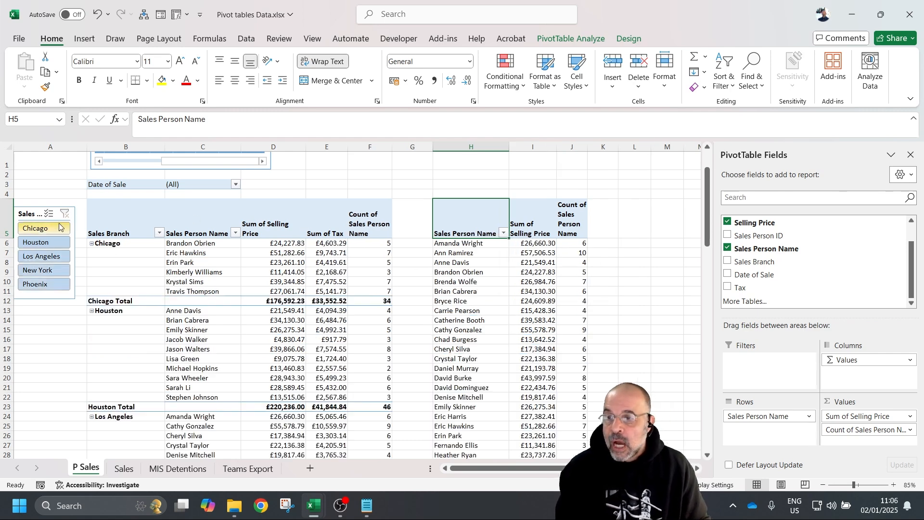
{"action": "left_click", "coordinate": [25, 218]}
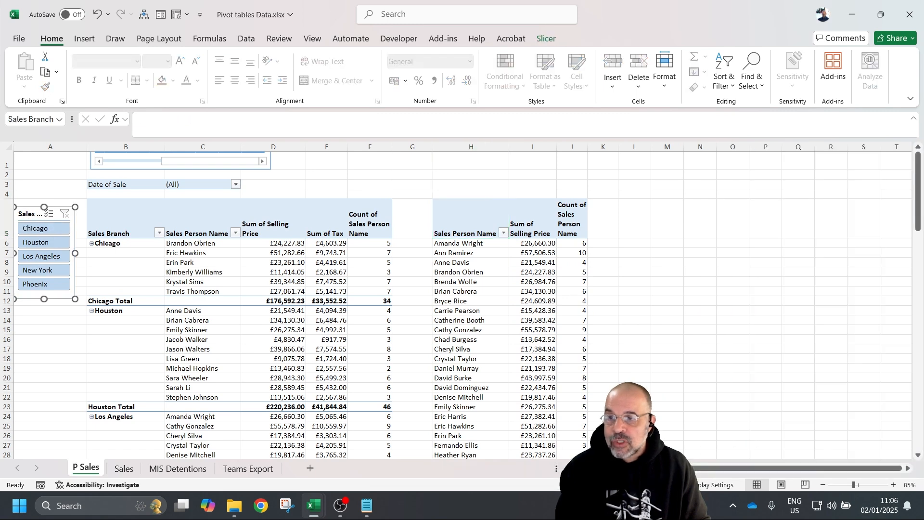
- Disconnect PivotTable4 from the Sales Branch slicer so it controls only PivotTable3
{"action": "left_click", "coordinate": [546, 42]}
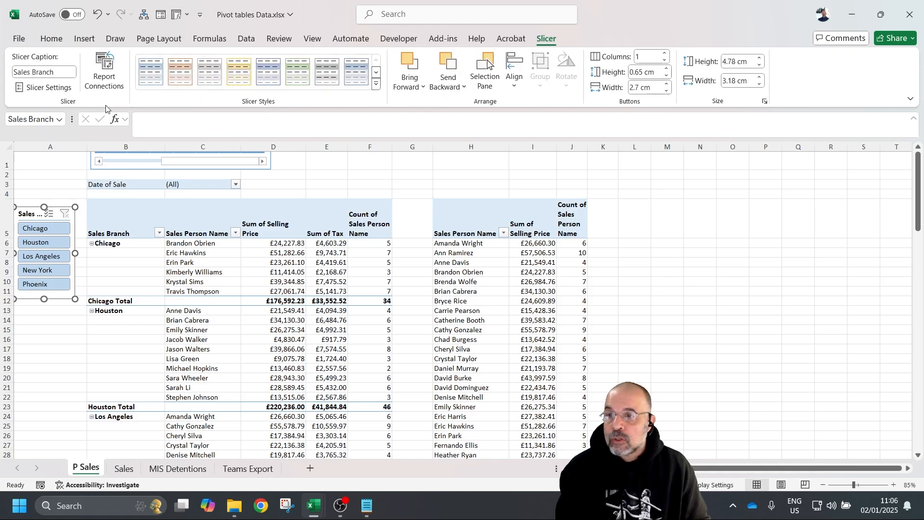
{"action": "left_click", "coordinate": [111, 68]}
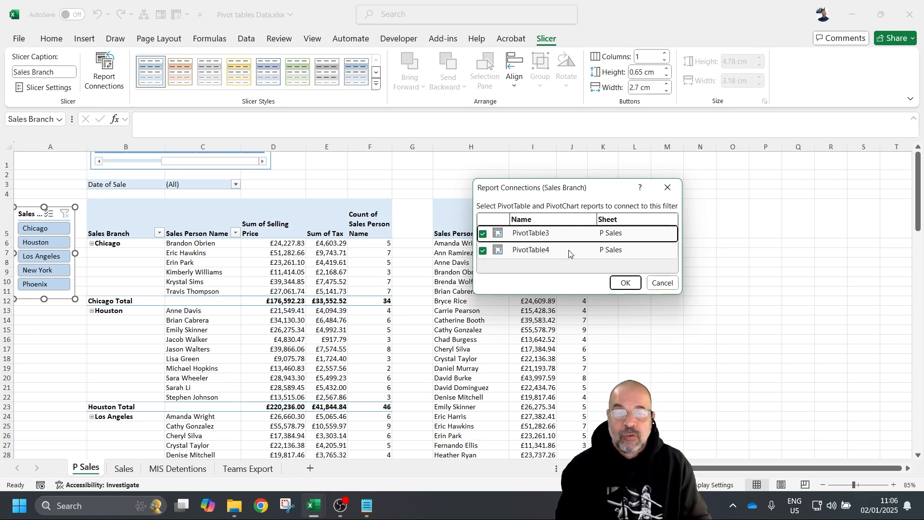
{"action": "left_click", "coordinate": [482, 254]}
{"action": "left_click", "coordinate": [484, 252]}
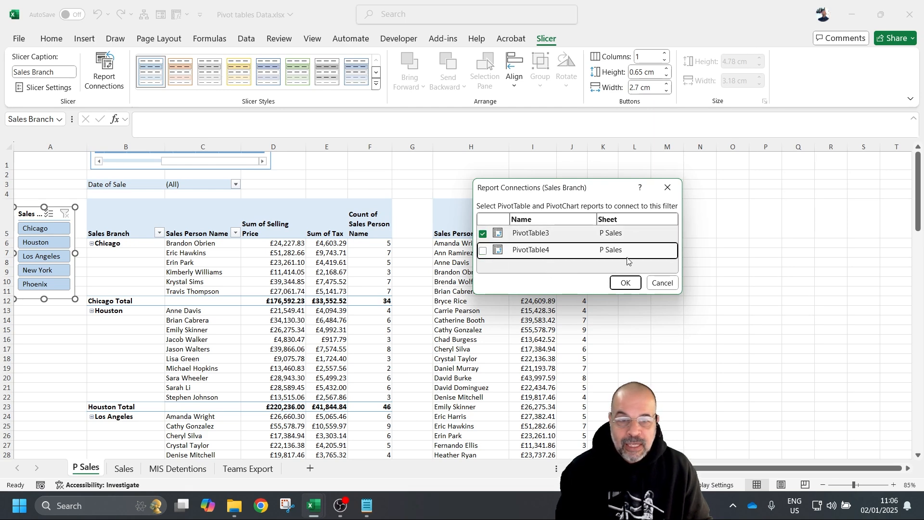
{"action": "left_click", "coordinate": [625, 284]}
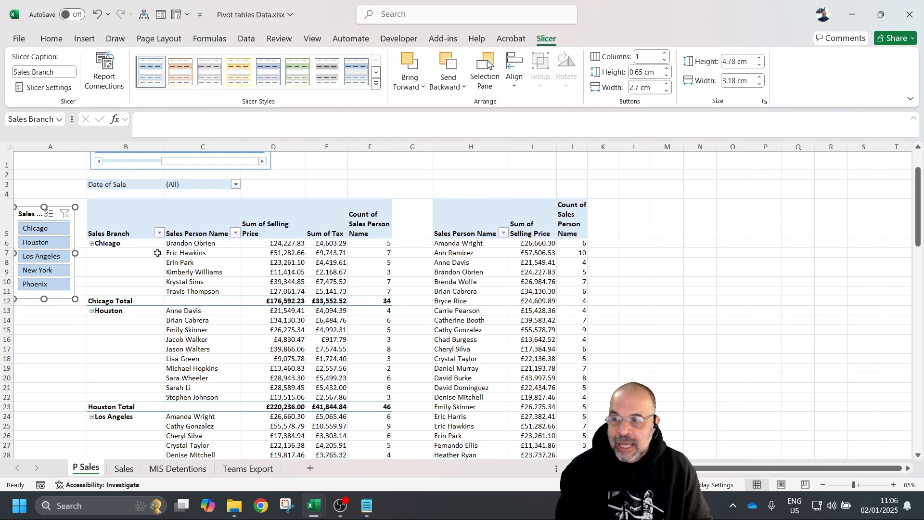
- Test the slicer with Houston, Phoenix and Chicago, then clear the branch filter
{"action": "left_click", "coordinate": [44, 245]}
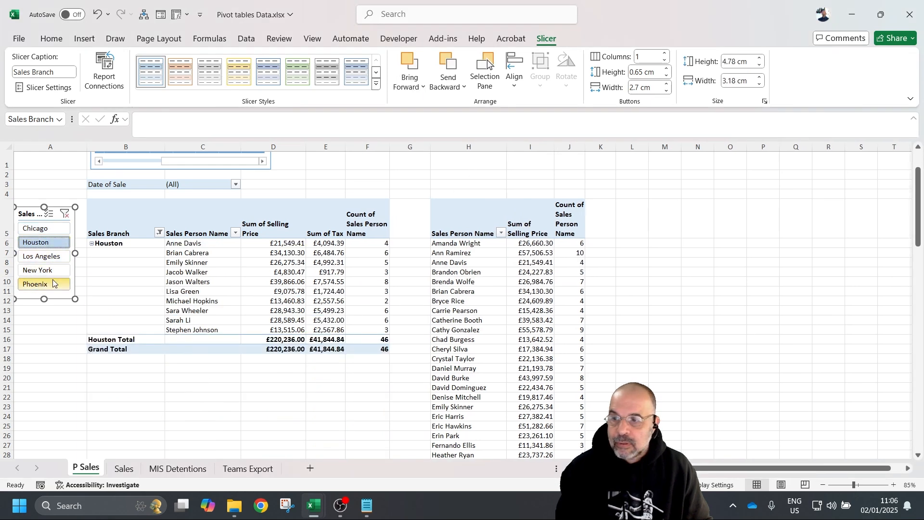
{"action": "left_click", "coordinate": [54, 285]}
{"action": "left_click", "coordinate": [54, 229]}
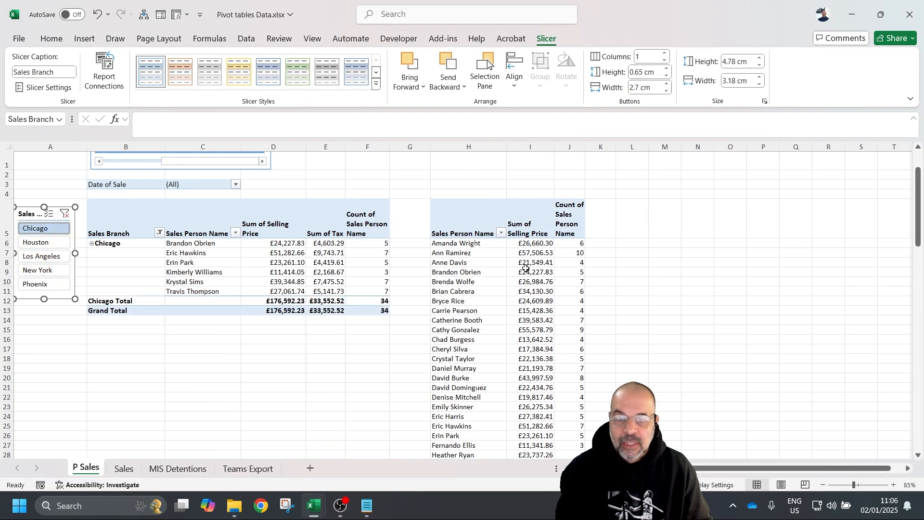
{"action": "left_click", "coordinate": [600, 281]}
{"action": "scroll", "coordinate": [592, 284], "scroll_direction": "down", "scroll_amount": 2}
{"action": "scroll", "coordinate": [592, 287], "scroll_direction": "up", "scroll_amount": 3}
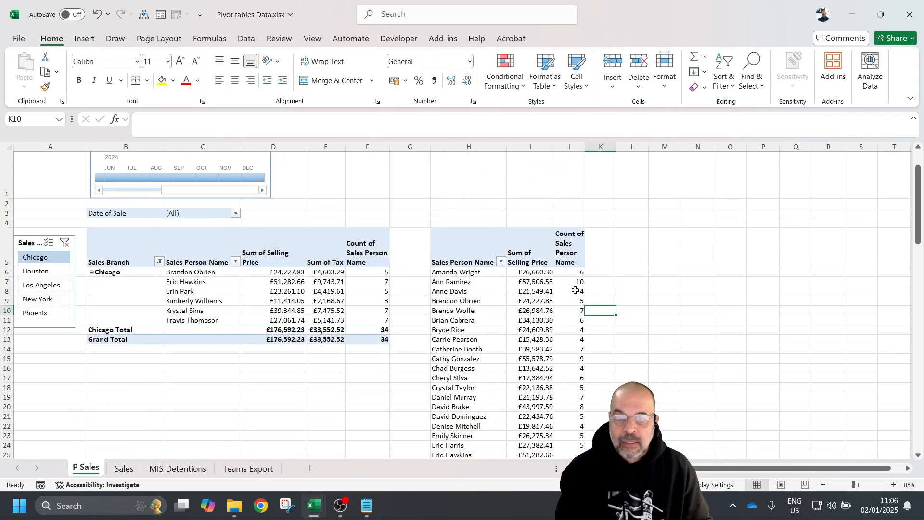
{"action": "left_click", "coordinate": [65, 243]}
{"action": "scroll", "coordinate": [235, 234], "scroll_direction": "up", "scroll_amount": 1}
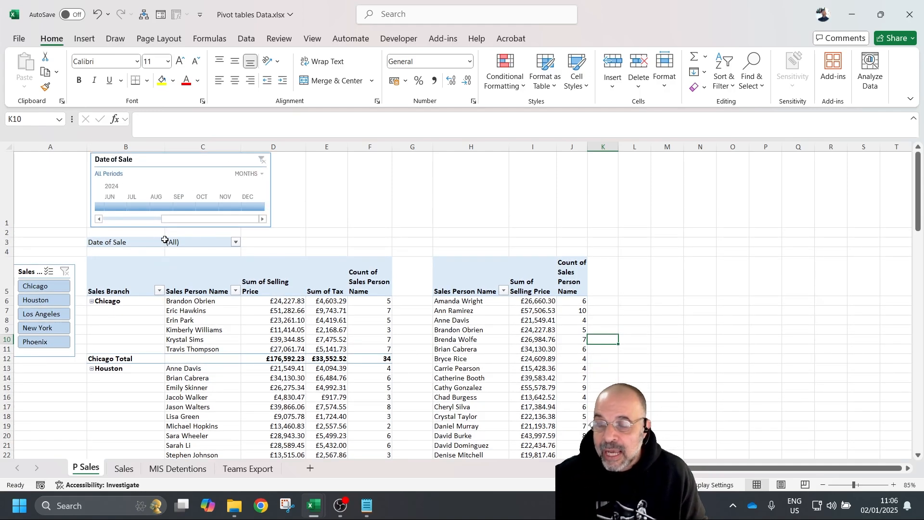
- Keep the Date of Sale timeline connected to both PivotTable3 and PivotTable4
{"action": "left_click", "coordinate": [182, 161]}
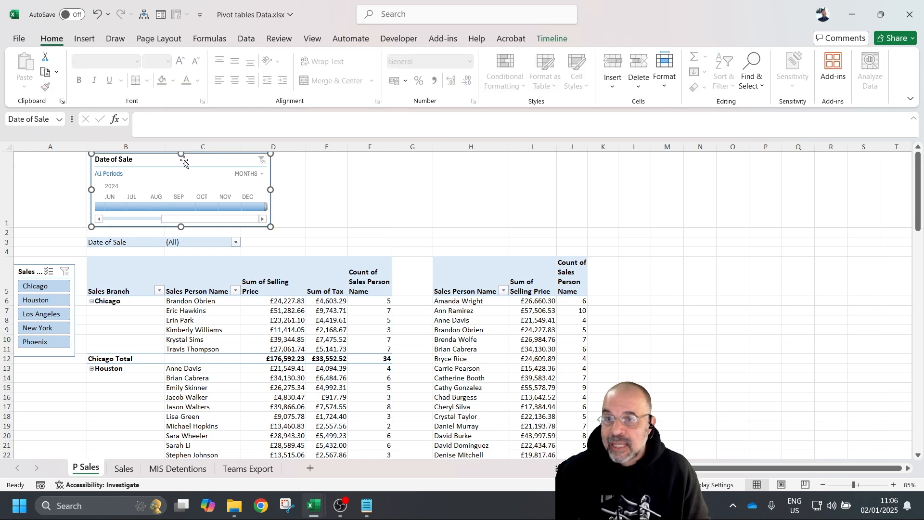
{"action": "left_click", "coordinate": [558, 38]}
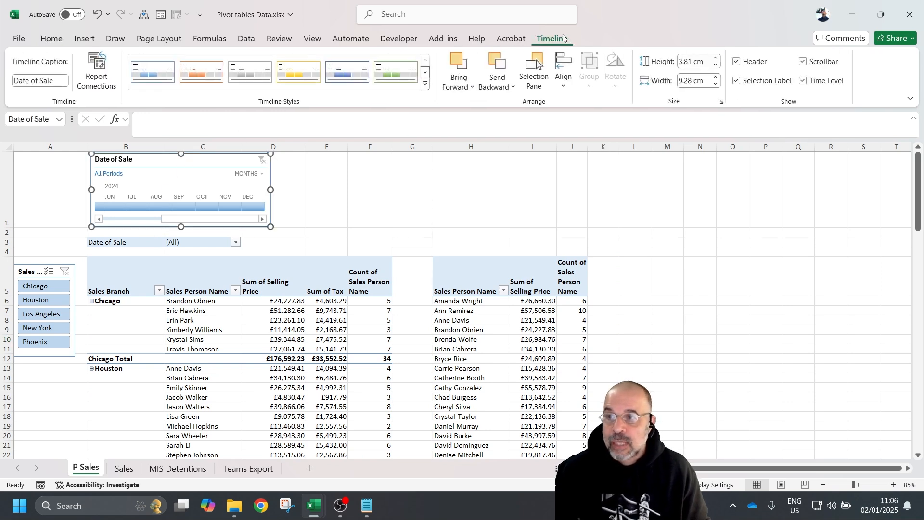
{"action": "left_click", "coordinate": [97, 71]}
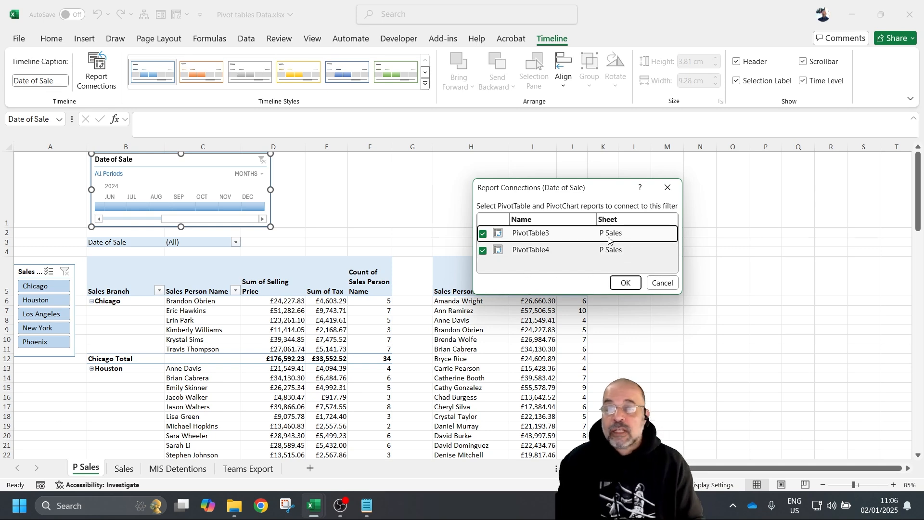
{"action": "left_click", "coordinate": [625, 283]}
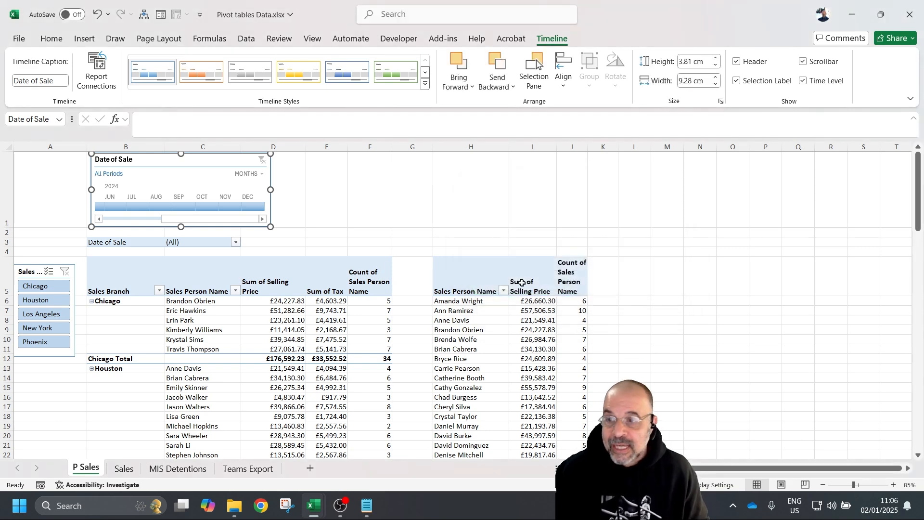
{"action": "left_click", "coordinate": [150, 243]}
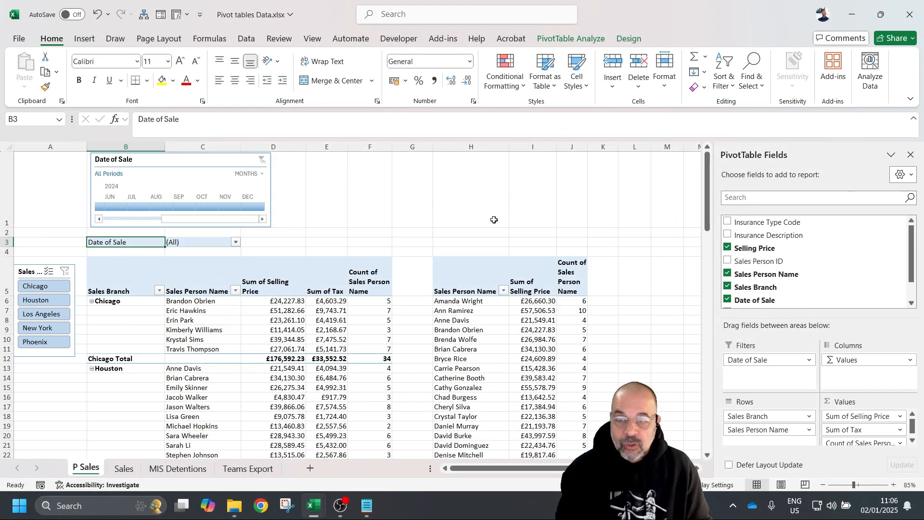
- Hide the field list for the salesperson pivot table and bring up the Insert ribbon
{"action": "left_click", "coordinate": [507, 223]}
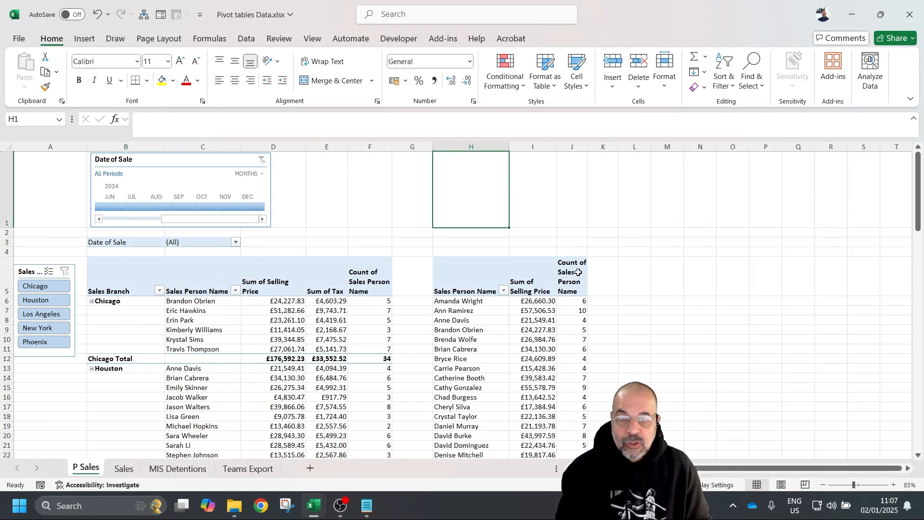
{"action": "scroll", "coordinate": [450, 275], "scroll_direction": "down", "scroll_amount": 5}
{"action": "scroll", "coordinate": [527, 293], "scroll_direction": "up", "scroll_amount": 5}
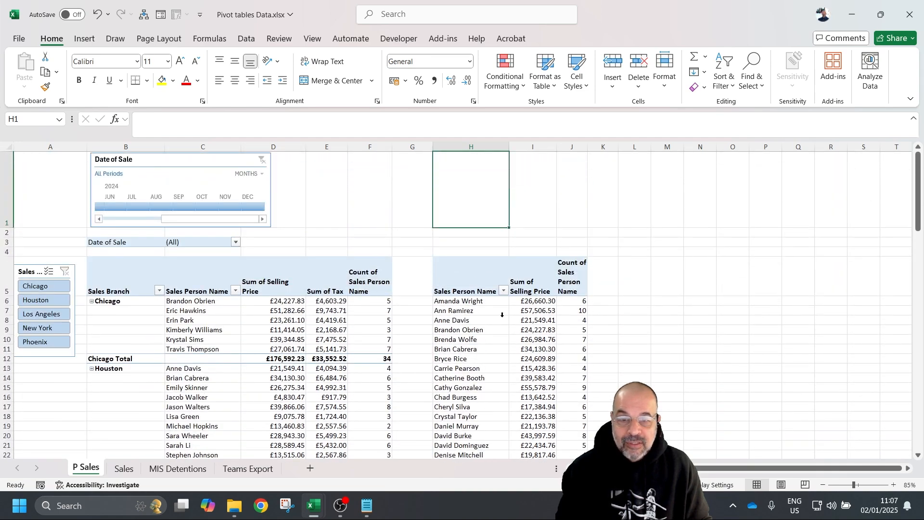
{"action": "scroll", "coordinate": [484, 295], "scroll_direction": "down", "scroll_amount": 1}
{"action": "left_click", "coordinate": [469, 281]}
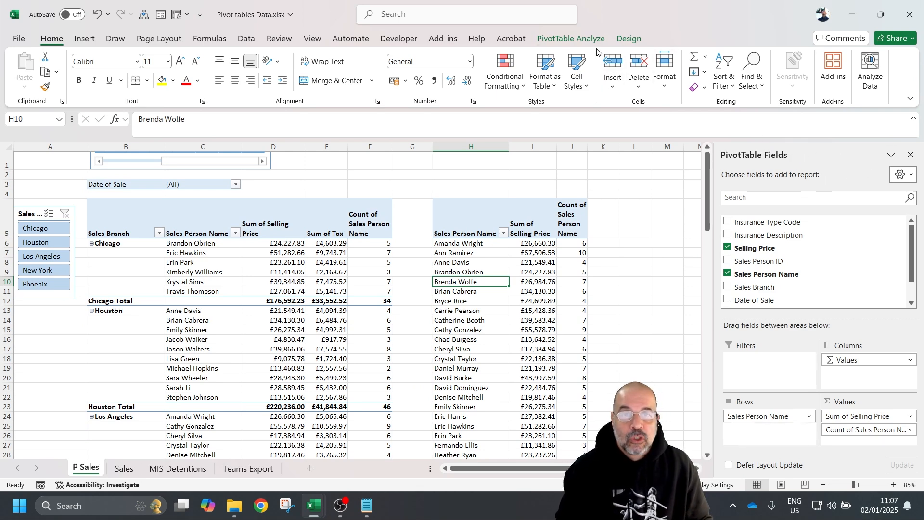
{"action": "left_click", "coordinate": [592, 34]}
{"action": "left_click", "coordinate": [788, 73]}
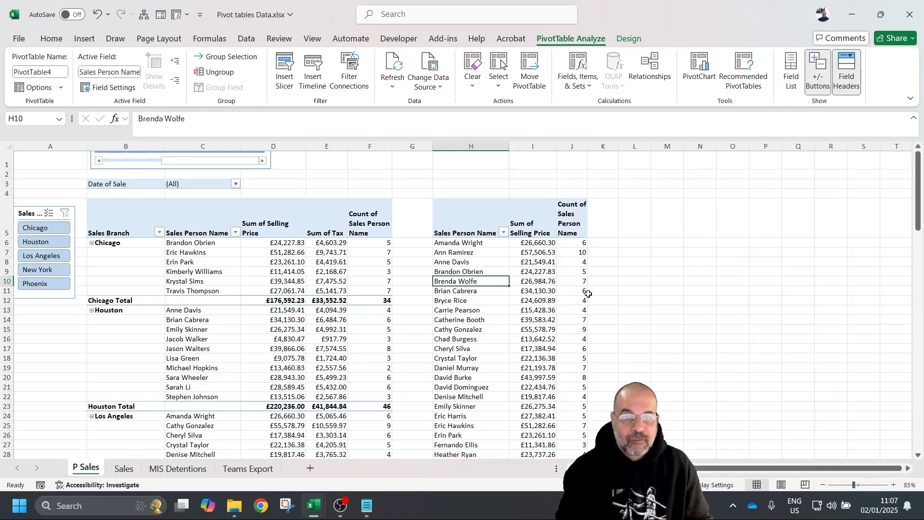
{"action": "left_click", "coordinate": [443, 274]}
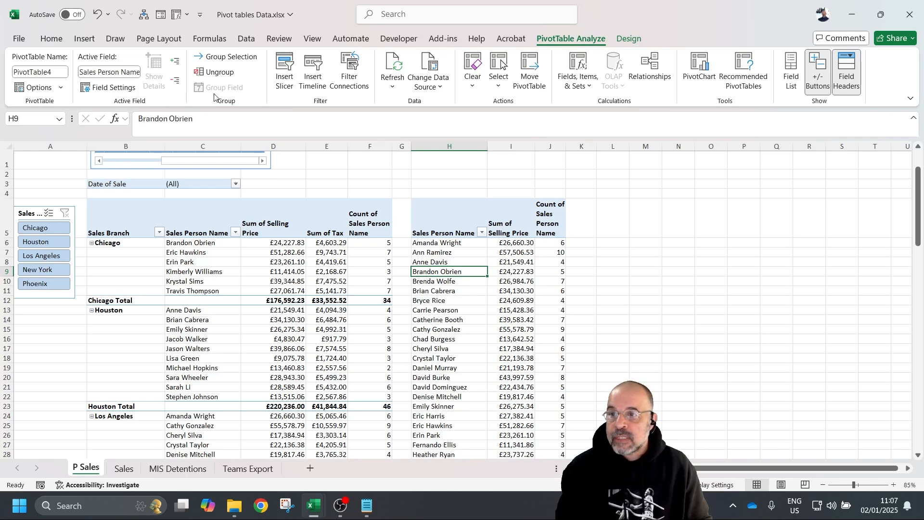
{"action": "left_click", "coordinate": [84, 39]}
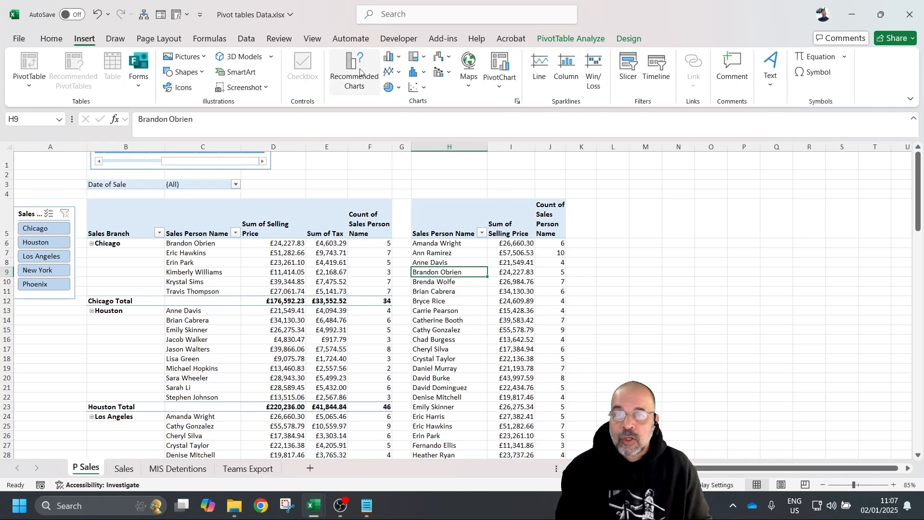
- Add a clustered column pivot chart beside the second pivot and set the timeline to May–Jun 2024
{"action": "left_click", "coordinate": [400, 59]}
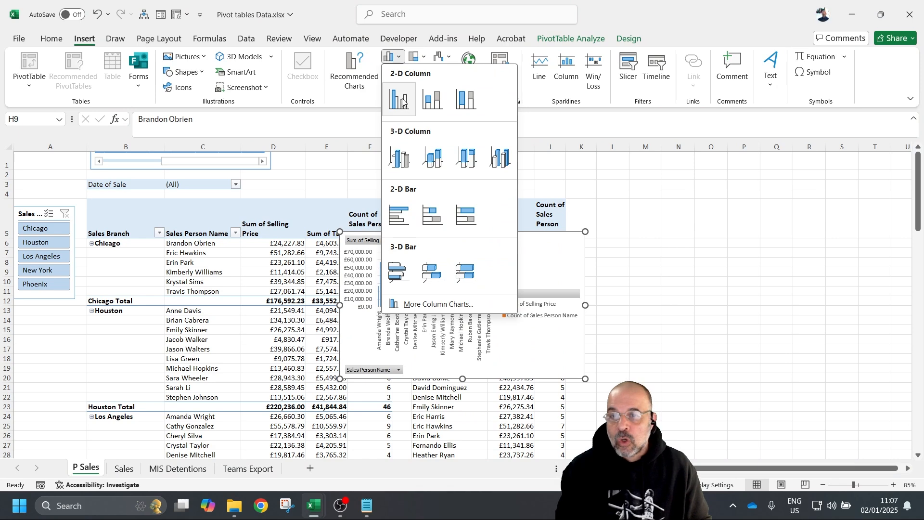
{"action": "left_click", "coordinate": [406, 103]}
{"action": "left_click_drag", "start_coordinate": [495, 243], "coordinate": [766, 192]}
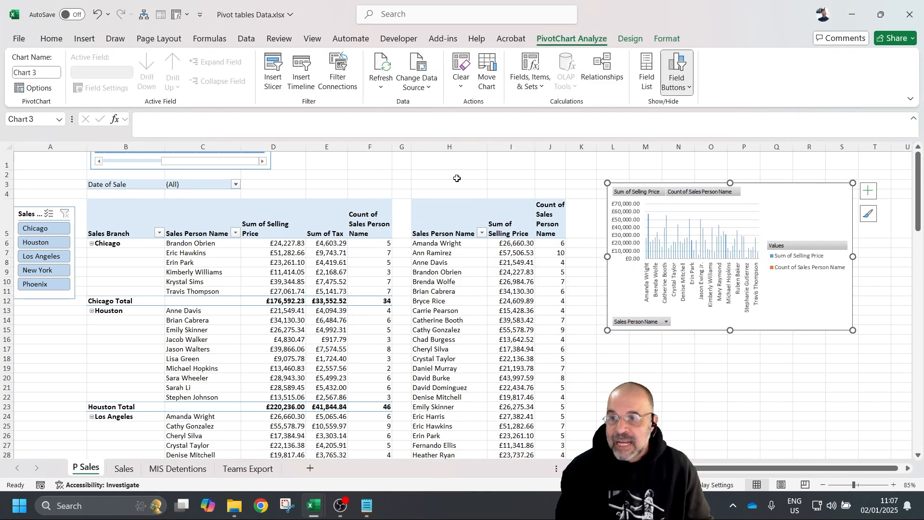
{"action": "scroll", "coordinate": [263, 193], "scroll_direction": "up", "scroll_amount": 2}
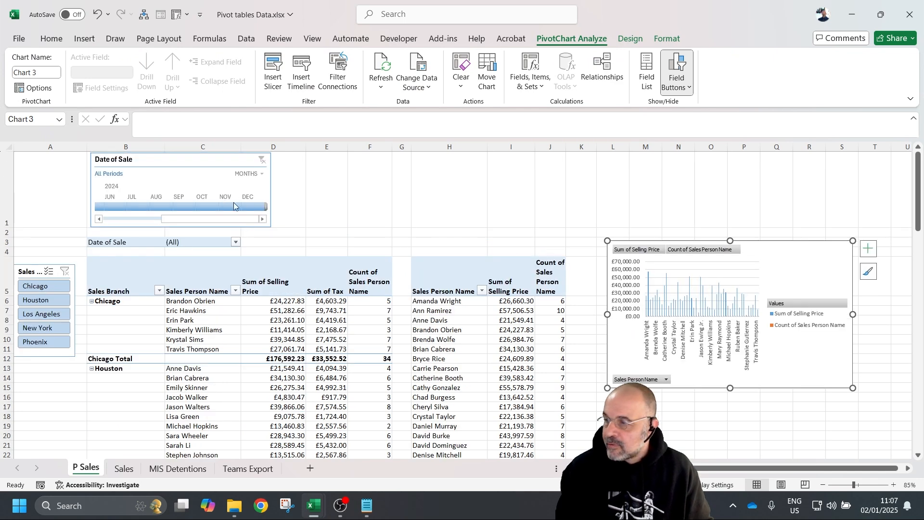
{"action": "left_click_drag", "start_coordinate": [766, 256], "coordinate": [749, 177]}
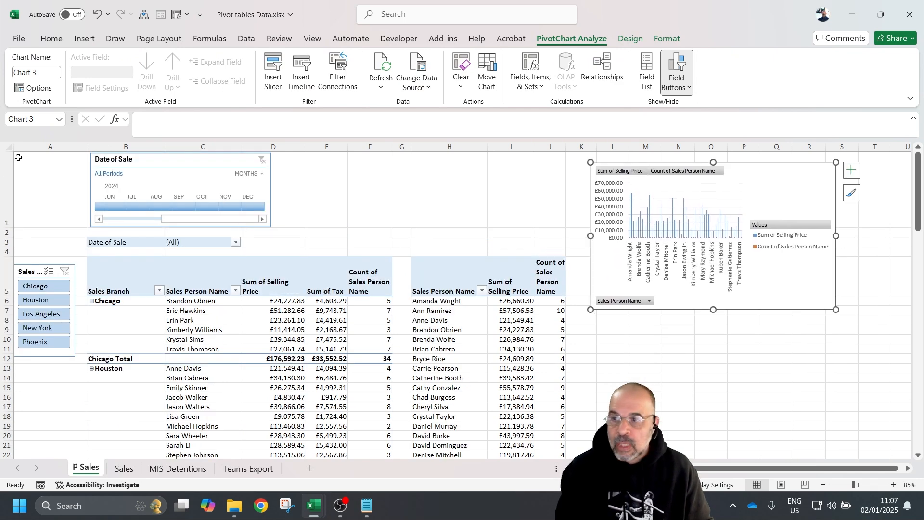
{"action": "left_click_drag", "start_coordinate": [264, 206], "coordinate": [127, 206]}
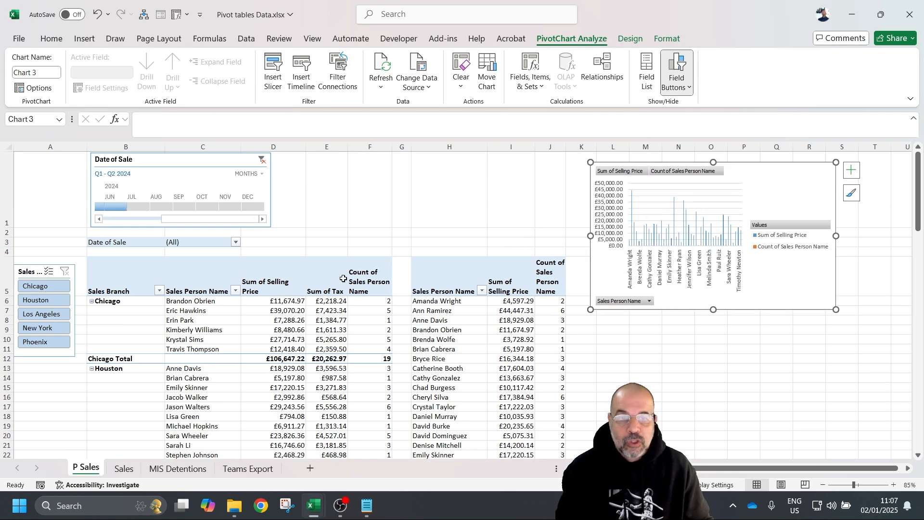
{"action": "mouse_move", "coordinate": [192, 220]}
{"action": "left_mouse_down"}
{"action": "mouse_move", "coordinate": [113, 221]}
{"action": "mouse_move", "coordinate": [183, 206]}
{"action": "left_mouse_up"}
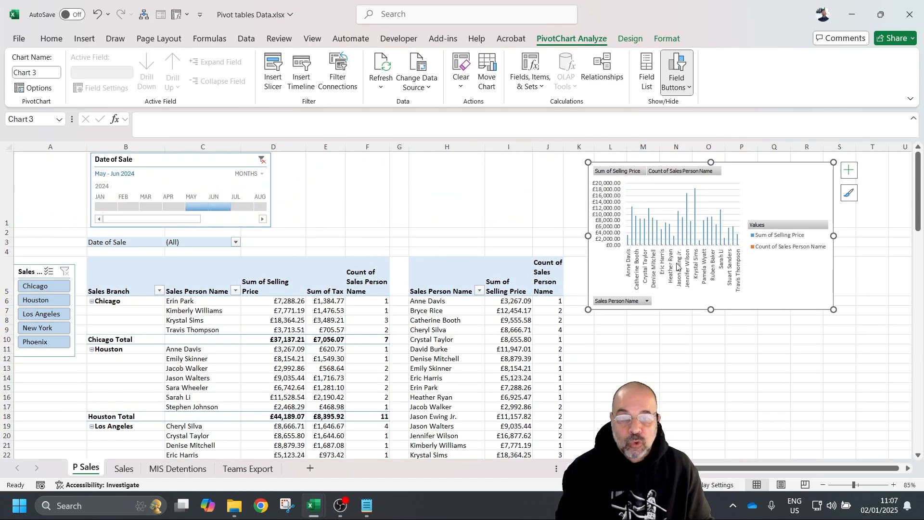
- Make the chart a column-line combo with Count on a secondary axis, and extend the timeline to March
{"action": "right_click", "coordinate": [778, 292]}
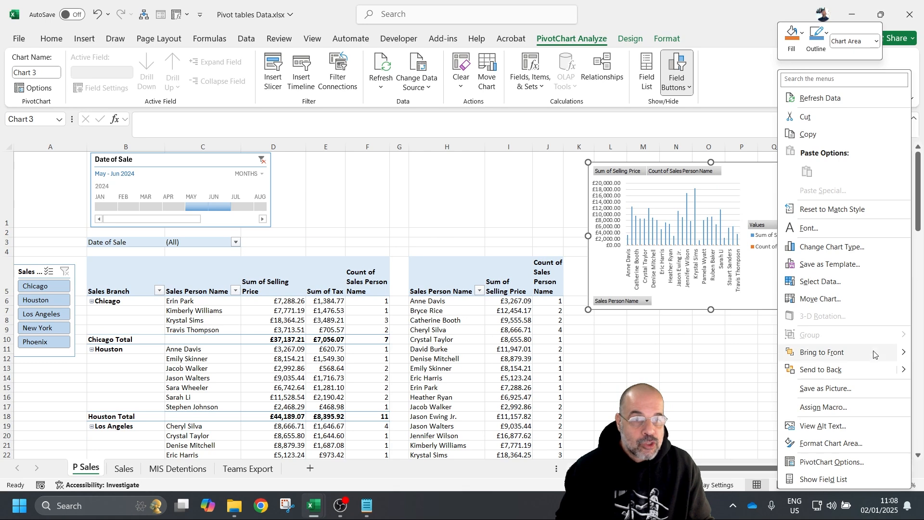
{"action": "left_click", "coordinate": [818, 247]}
{"action": "left_click", "coordinate": [317, 358]}
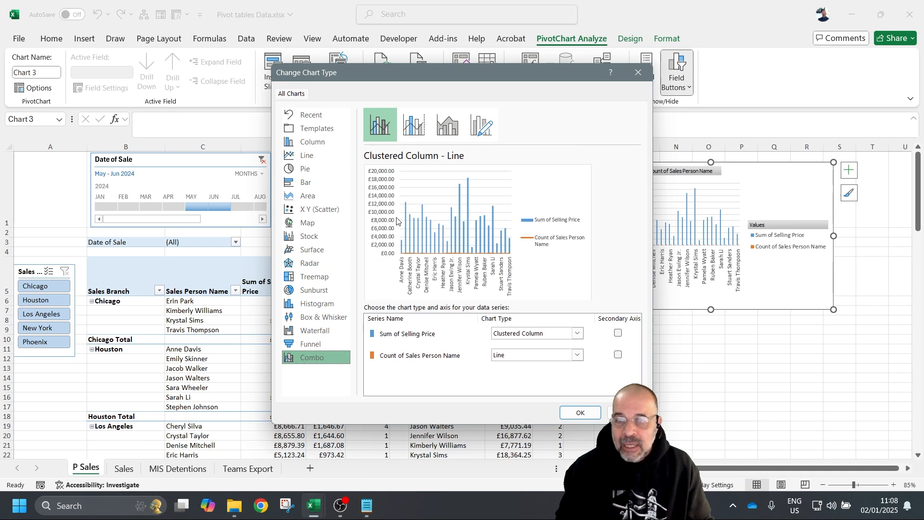
{"action": "left_click", "coordinate": [618, 355]}
{"action": "left_click", "coordinate": [580, 413]}
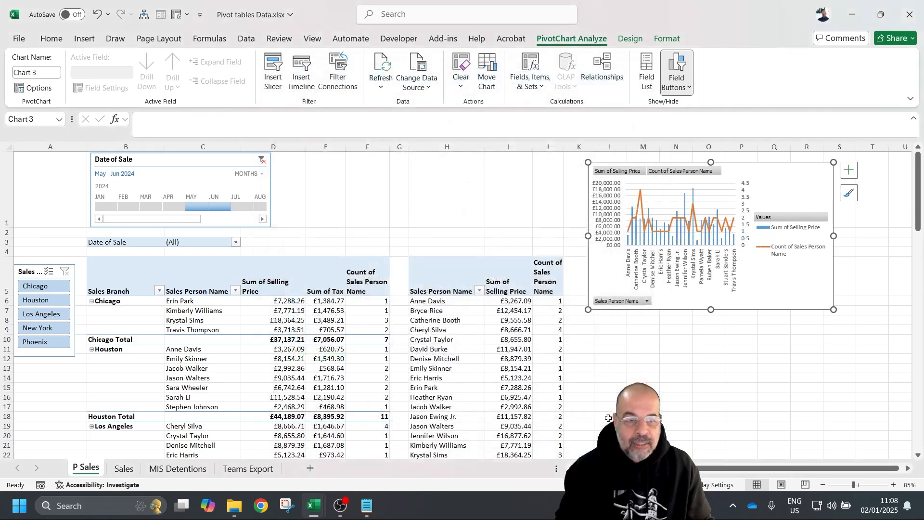
{"action": "left_click_drag", "start_coordinate": [183, 207], "coordinate": [140, 207]}
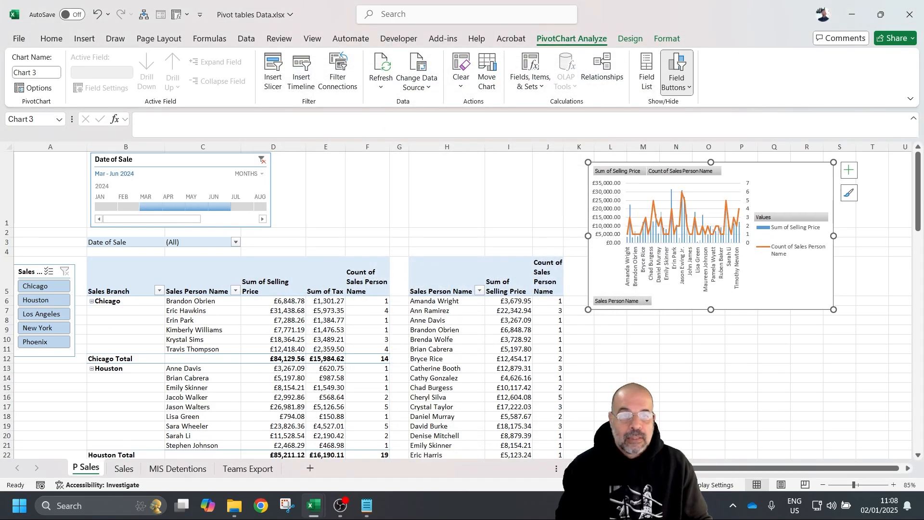
- Reconnect the Sales Branch slicer to PivotTable4 and filter both pivots to Houston
{"action": "left_click", "coordinate": [27, 268]}
{"action": "left_click", "coordinate": [543, 39]}
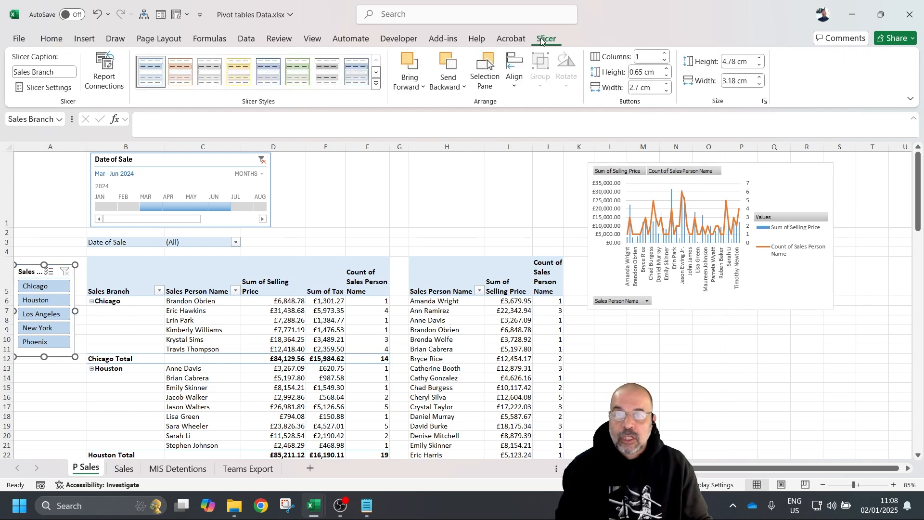
{"action": "left_click", "coordinate": [104, 72]}
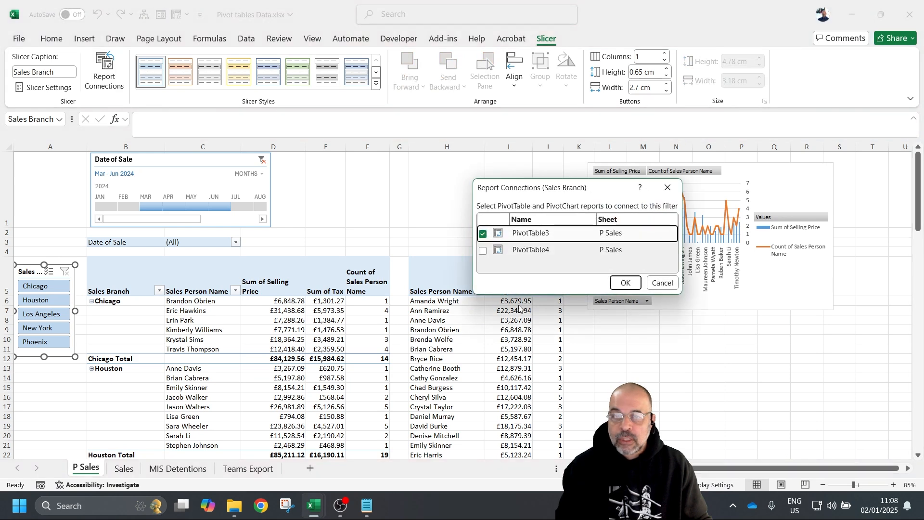
{"action": "left_click", "coordinate": [483, 251]}
{"action": "left_click", "coordinate": [625, 283]}
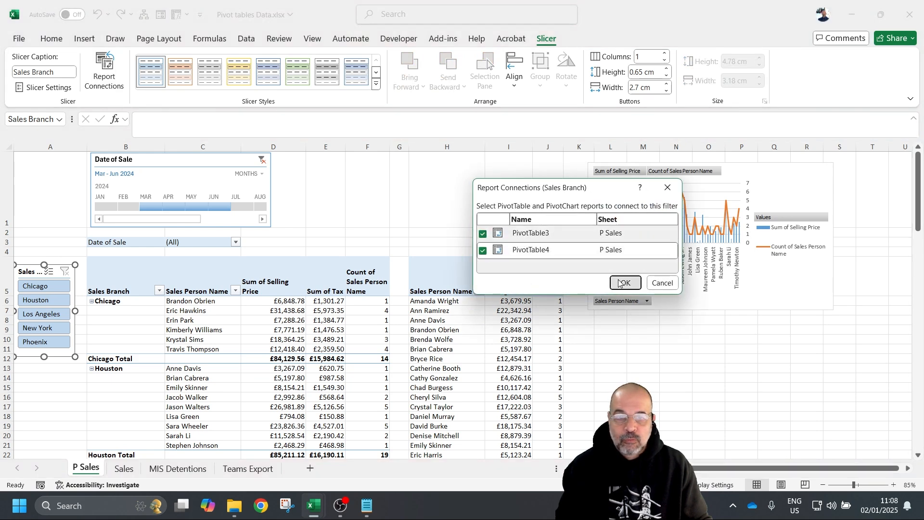
{"action": "left_click", "coordinate": [60, 306]}
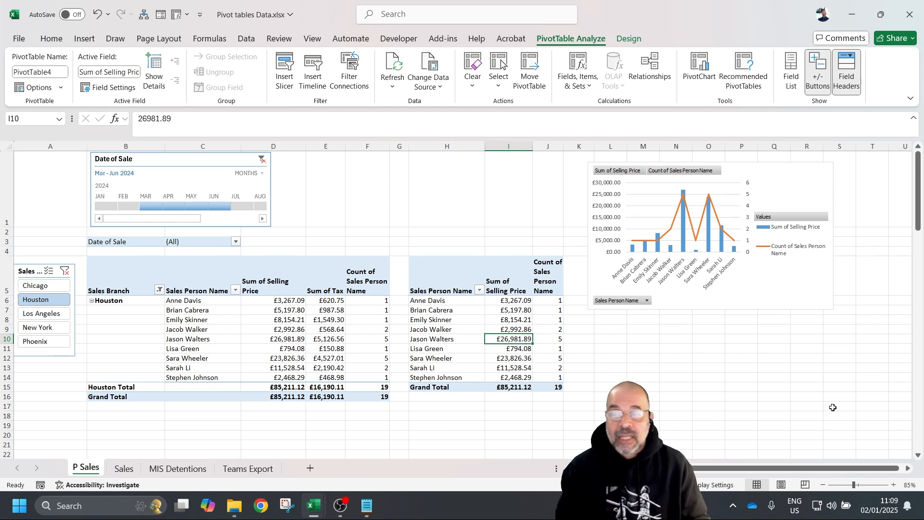
- Unlink the Date of Sale timeline from PivotTable4 in its filter connections
{"action": "left_click", "coordinate": [202, 162]}
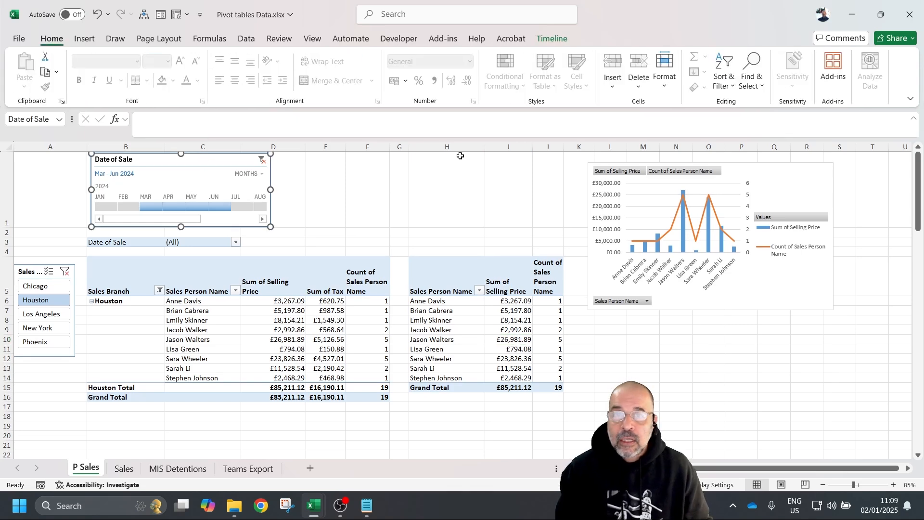
{"action": "left_click", "coordinate": [327, 315]}
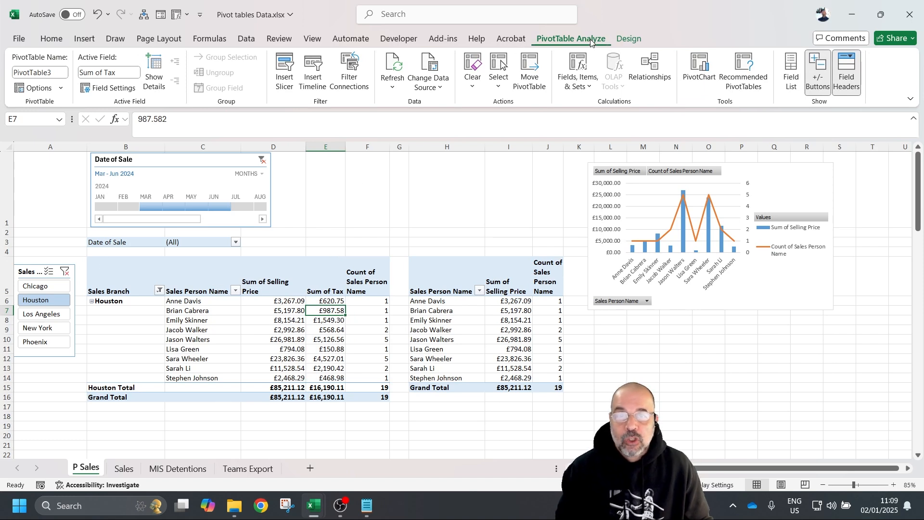
{"action": "left_click", "coordinate": [353, 70]}
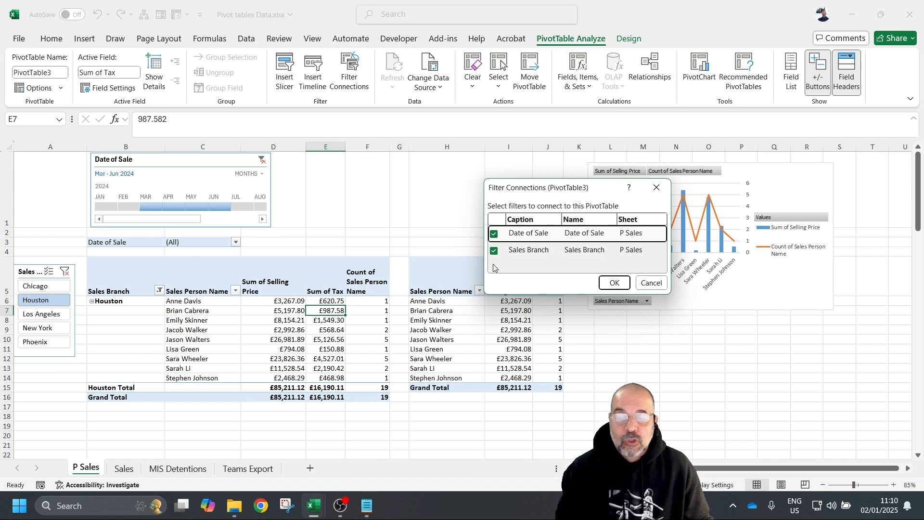
{"action": "left_click", "coordinate": [657, 189]}
{"action": "left_click", "coordinate": [480, 331]}
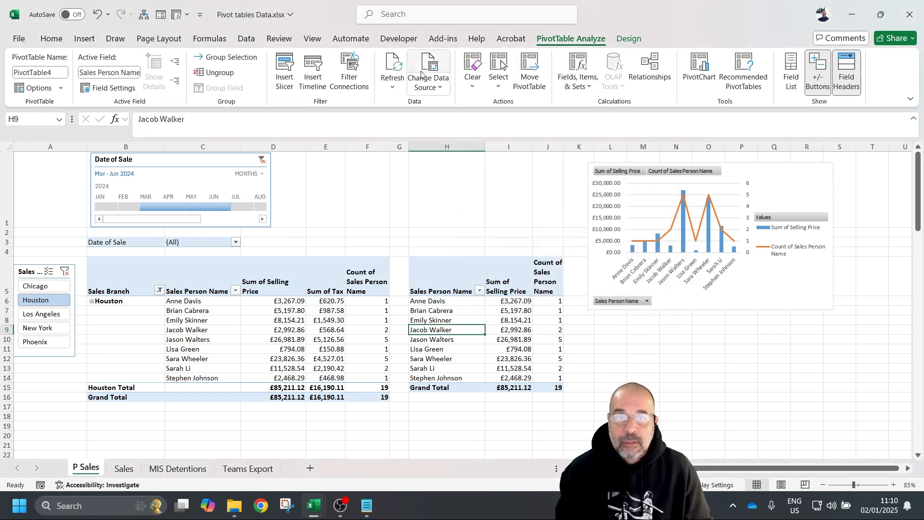
{"action": "left_click", "coordinate": [349, 73]}
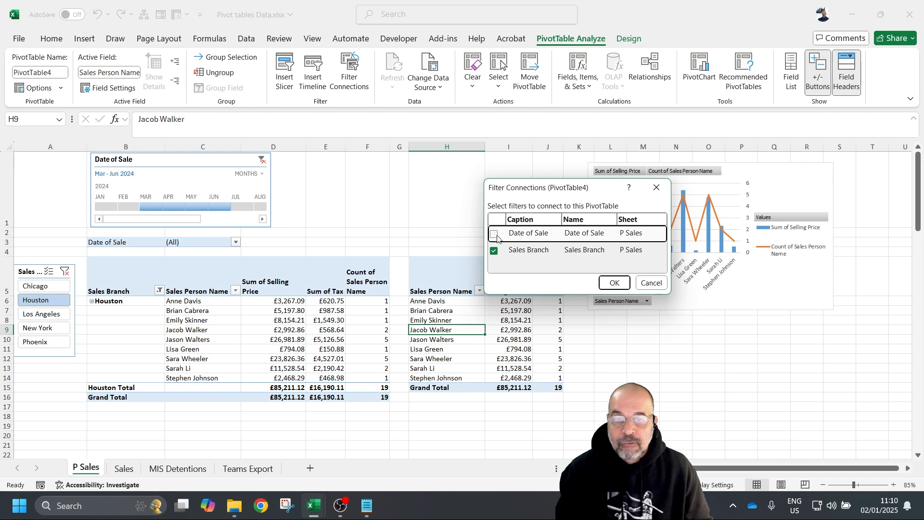
{"action": "left_click", "coordinate": [613, 283]}
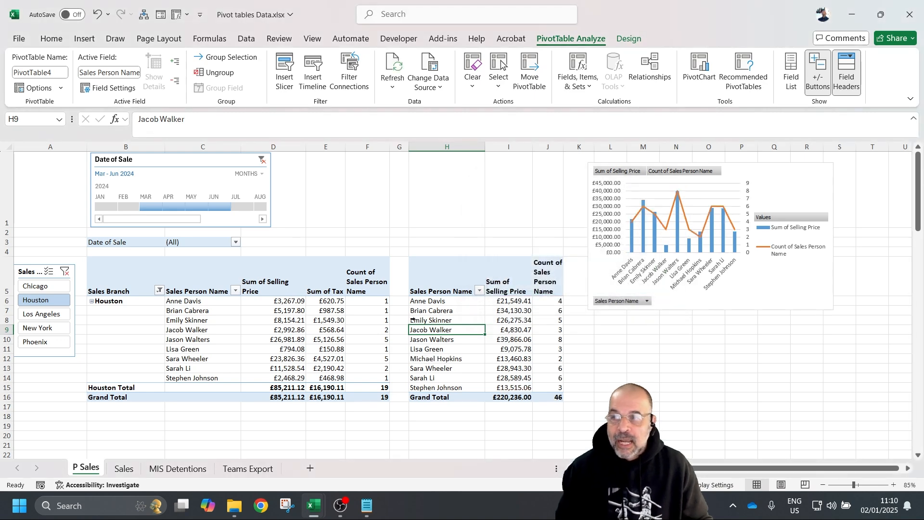
- Filter the slicer to Chicago and widen the timeline to Jan–Jul 2024
{"action": "left_click", "coordinate": [50, 315]}
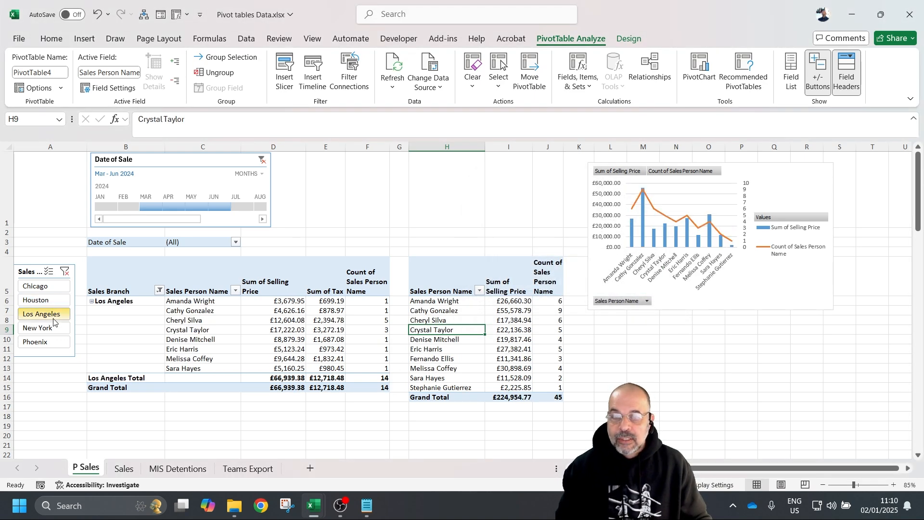
{"action": "left_click", "coordinate": [53, 287]}
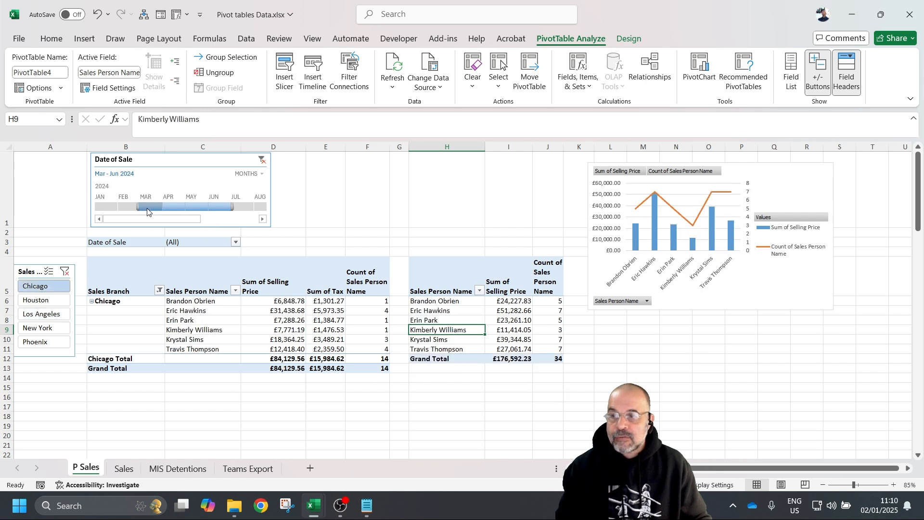
{"action": "left_click_drag", "start_coordinate": [139, 206], "coordinate": [42, 210]}
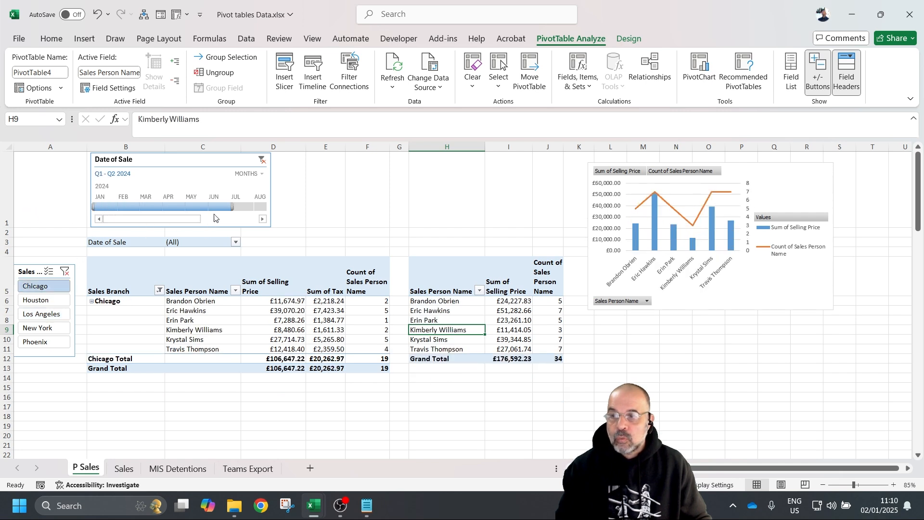
{"action": "left_click_drag", "start_coordinate": [232, 207], "coordinate": [293, 212]}
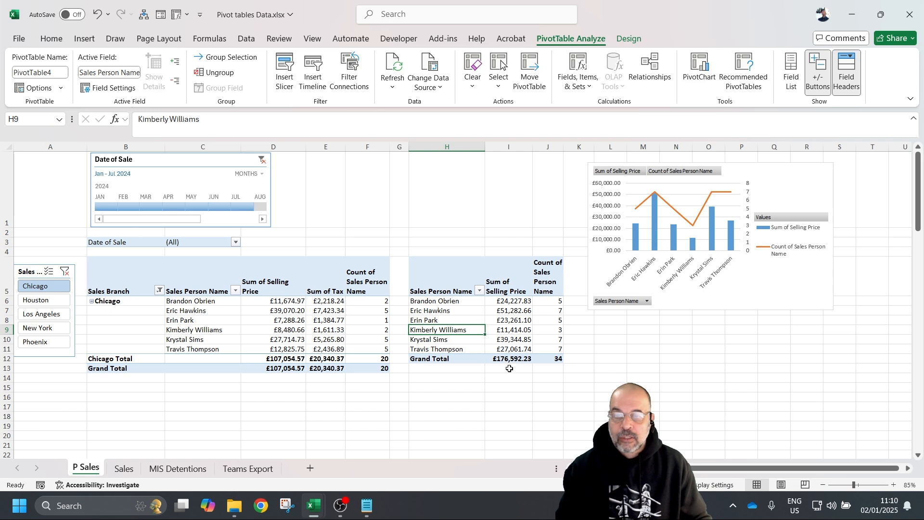
- Review the filter connections of the second and first pivot tables
{"action": "mouse_move", "coordinate": [371, 329]}
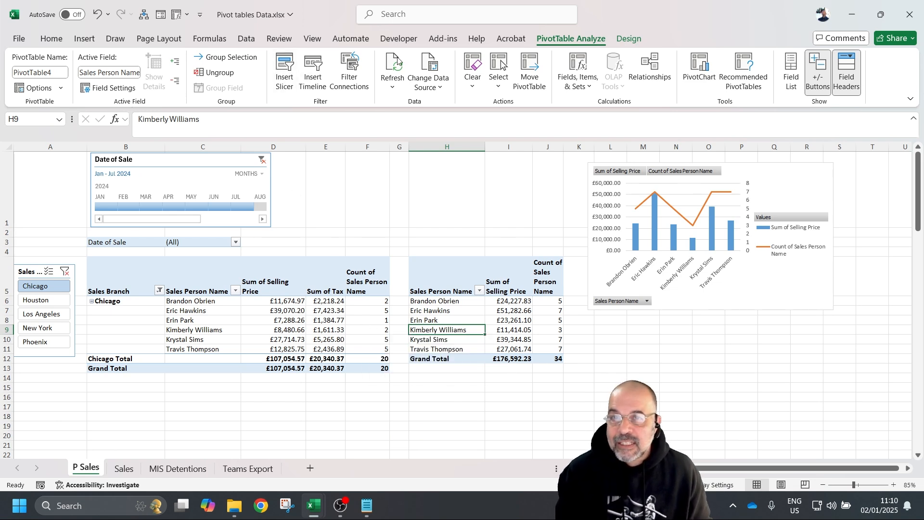
{"action": "left_click", "coordinate": [350, 73]}
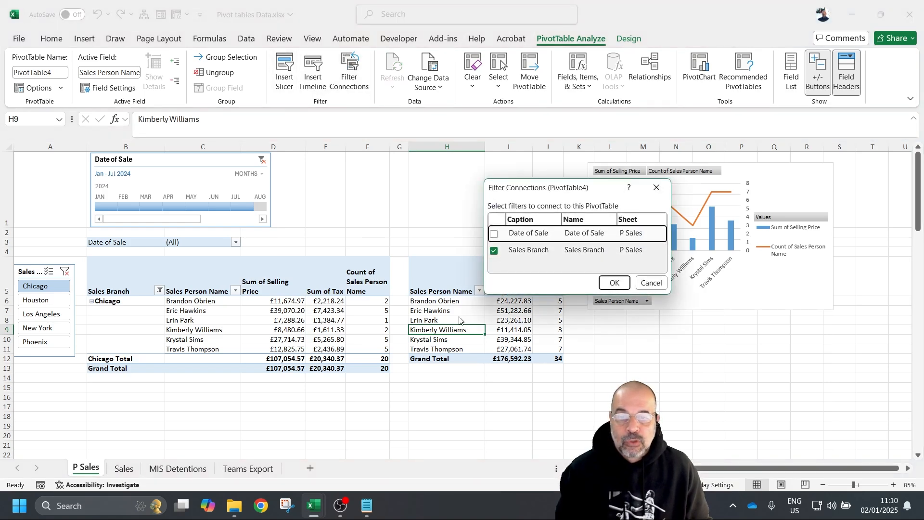
{"action": "left_click", "coordinate": [652, 282]}
{"action": "left_click", "coordinate": [294, 310]}
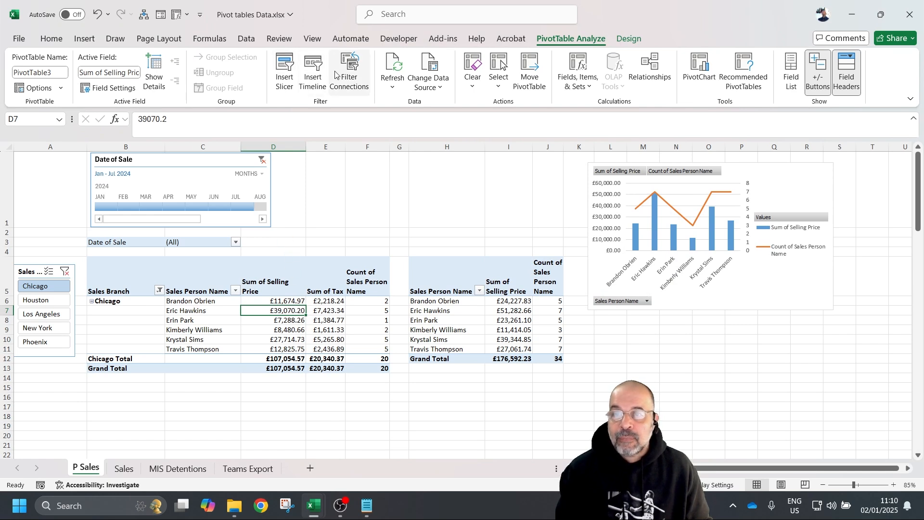
{"action": "left_click", "coordinate": [358, 73]}
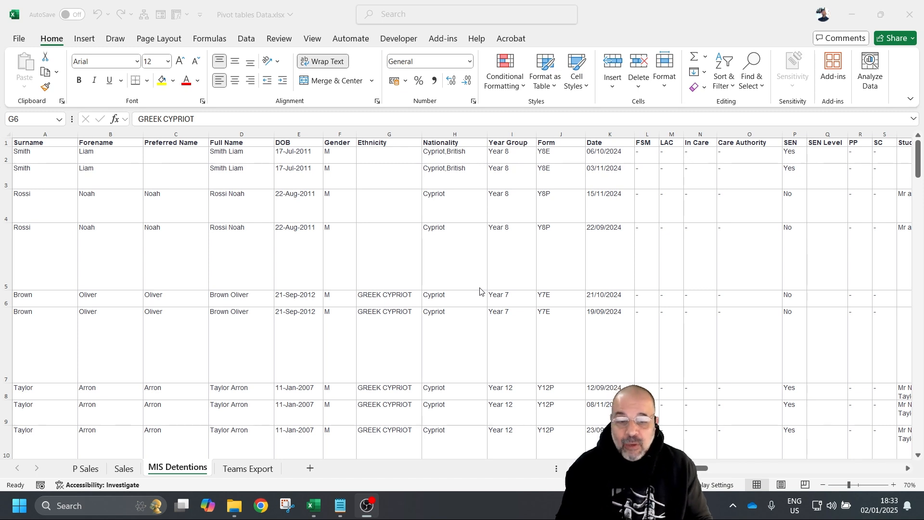
- Scroll through the student detention records on the MIS Detentions sheet
{"action": "mouse_move", "coordinate": [701, 470]}
{"action": "left_mouse_down"}
{"action": "mouse_move", "coordinate": [780, 472]}
{"action": "mouse_move", "coordinate": [701, 472]}
{"action": "left_mouse_up"}
{"action": "scroll", "coordinate": [309, 274], "scroll_direction": "down", "scroll_amount": 4}
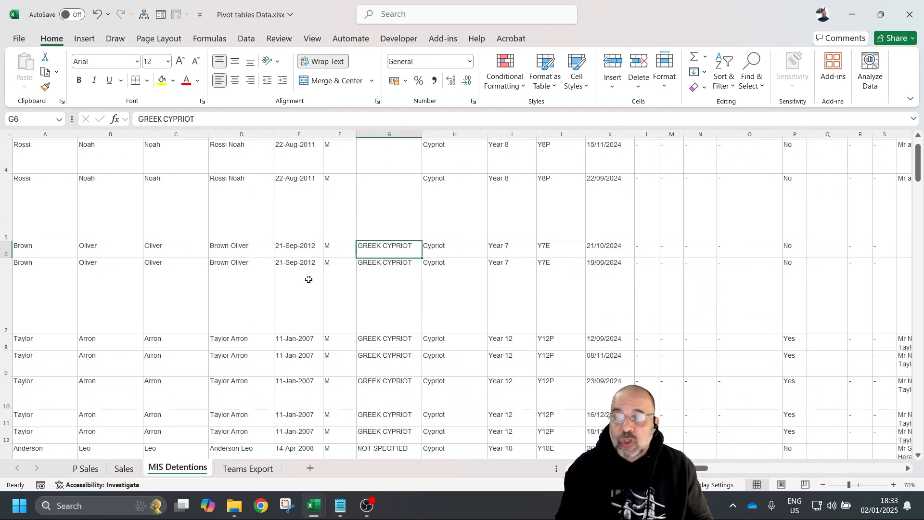
{"action": "scroll", "coordinate": [279, 311], "scroll_direction": "down", "scroll_amount": 2}
{"action": "scroll", "coordinate": [251, 317], "scroll_direction": "up", "scroll_amount": 6}
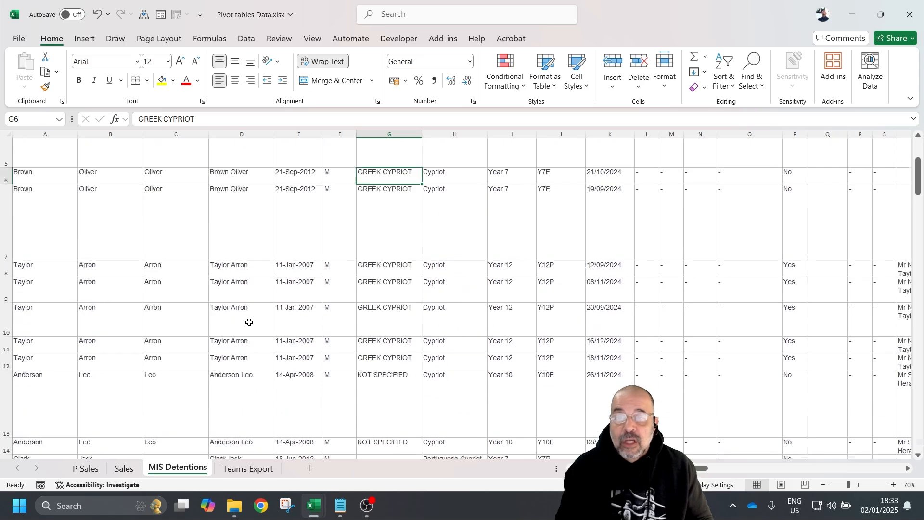
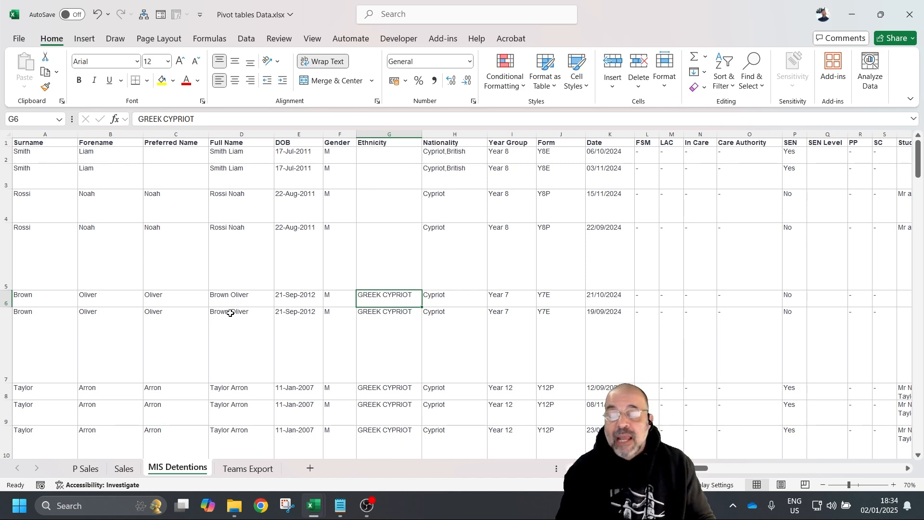
- From A1, select the whole A1:AM63 detention data block with Ctrl+A, then return to the top-left
{"action": "left_click", "coordinate": [47, 141]}
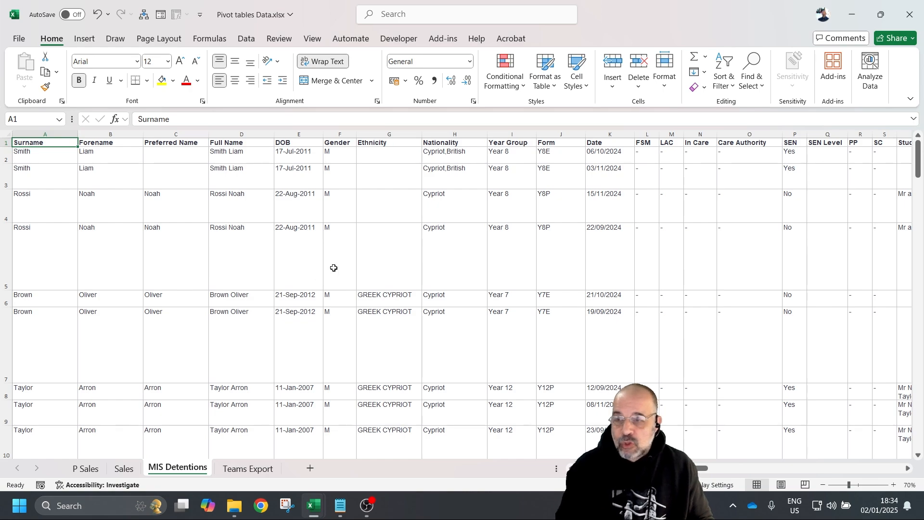
{"action": "scroll", "coordinate": [517, 272], "scroll_direction": "down", "scroll_amount": 1}
{"action": "scroll", "coordinate": [519, 270], "scroll_direction": "down", "scroll_amount": 18}
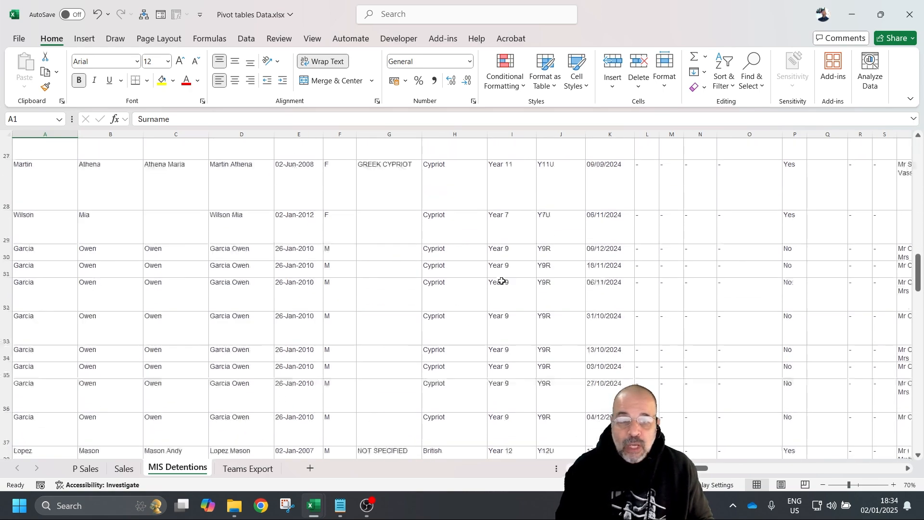
{"action": "scroll", "coordinate": [507, 259], "scroll_direction": "right", "scroll_amount": 2}
{"action": "scroll", "coordinate": [507, 259], "scroll_direction": "right", "scroll_amount": 15}
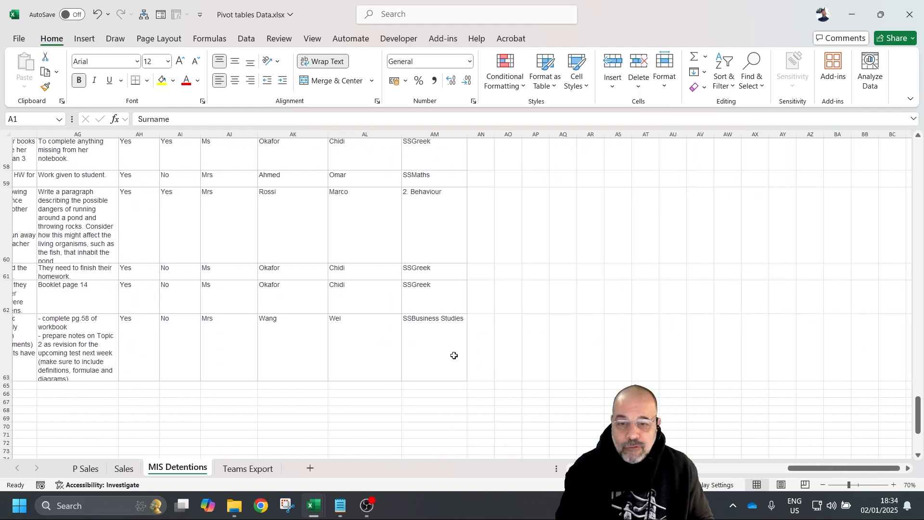
{"action": "key", "text": "ctrl+a"}
{"action": "scroll", "coordinate": [434, 347], "scroll_direction": "up", "scroll_amount": 18}
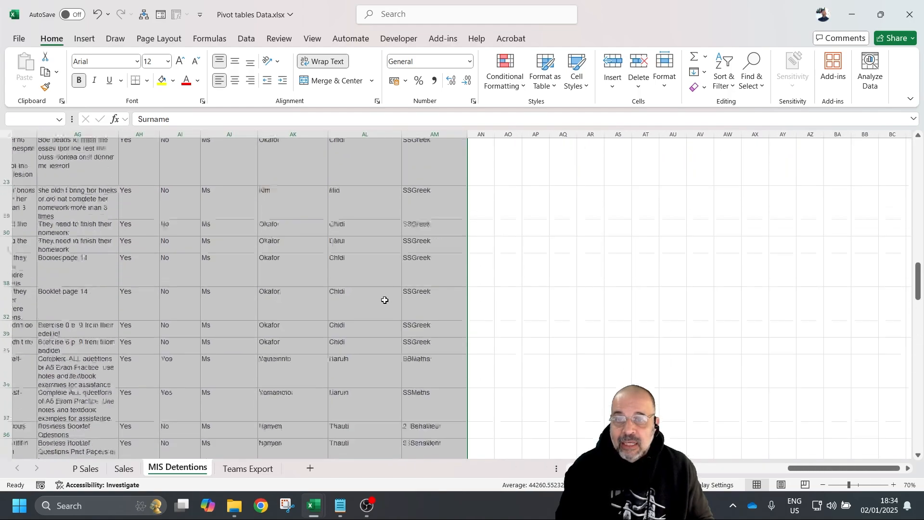
{"action": "scroll", "coordinate": [354, 340], "scroll_direction": "left", "scroll_amount": 9}
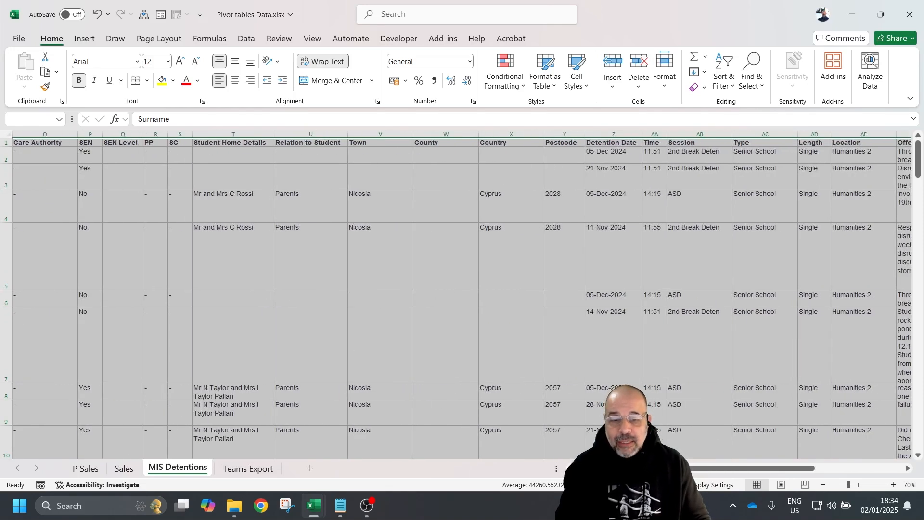
{"action": "scroll", "coordinate": [342, 258], "scroll_direction": "left", "scroll_amount": 7}
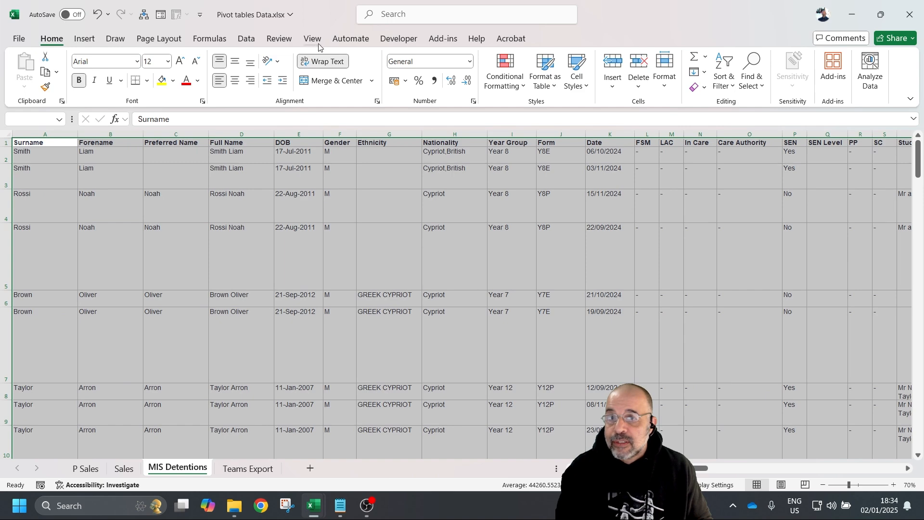
- Convert the detention data into a table with headers, Table3
{"action": "left_click", "coordinate": [84, 39]}
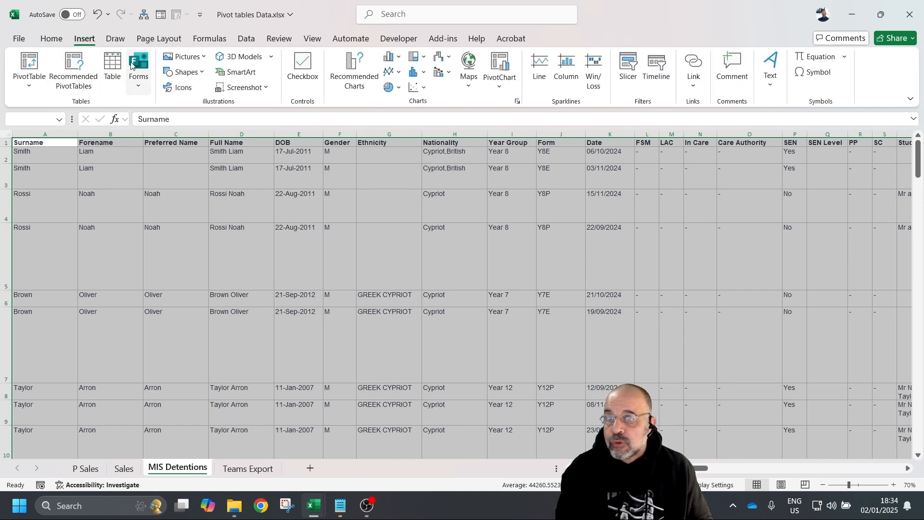
{"action": "left_click", "coordinate": [112, 67]}
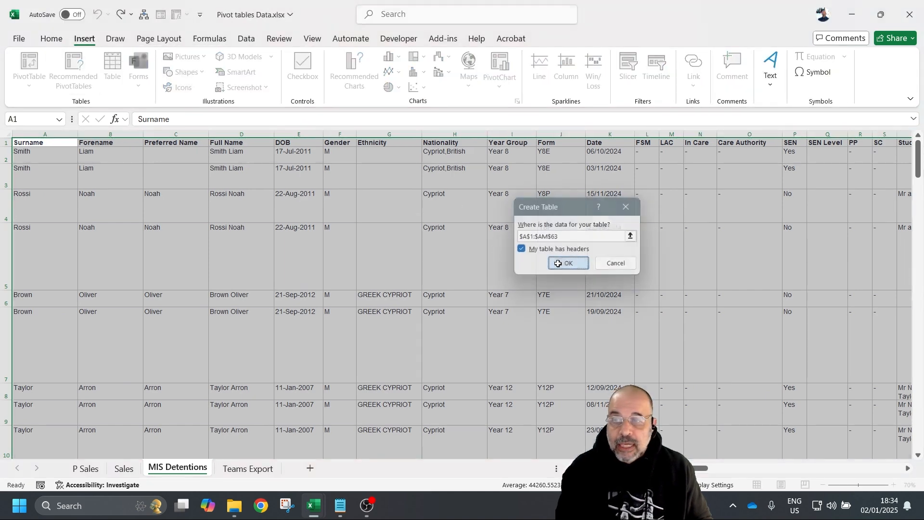
{"action": "left_click", "coordinate": [565, 264]}
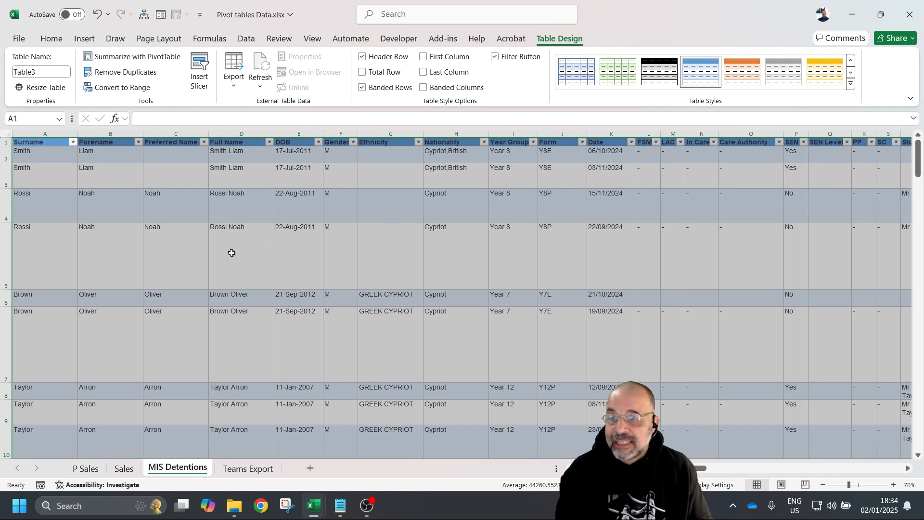
{"action": "left_click", "coordinate": [307, 269]}
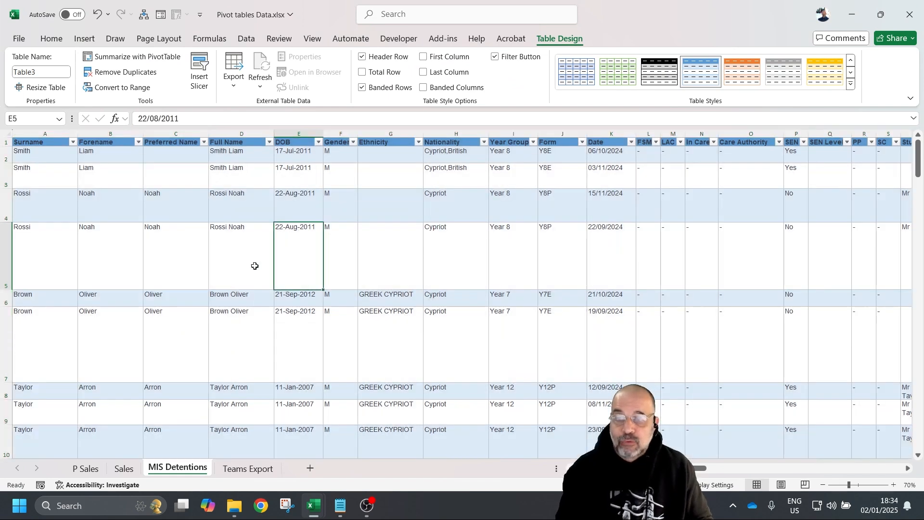
- Start a PivotTable from Table3
{"action": "left_click", "coordinate": [186, 242]}
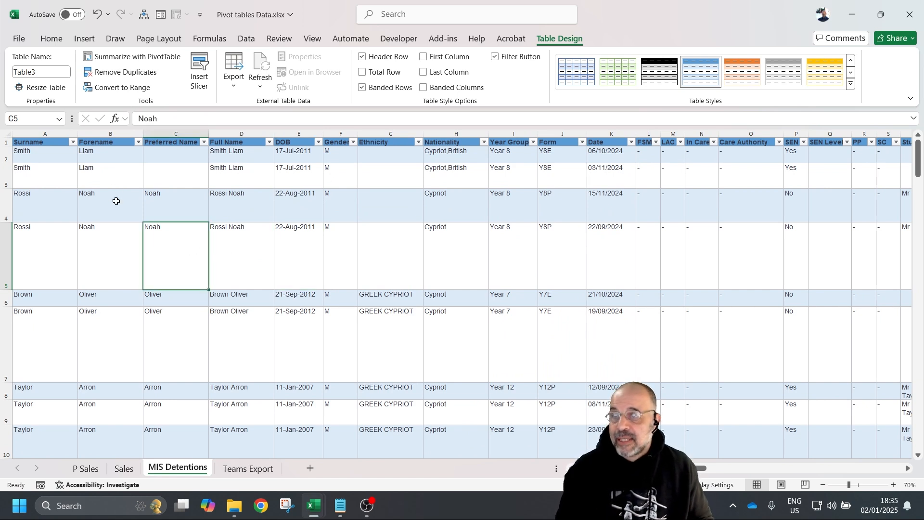
{"action": "left_click", "coordinate": [84, 40]}
{"action": "left_click", "coordinate": [32, 63]}
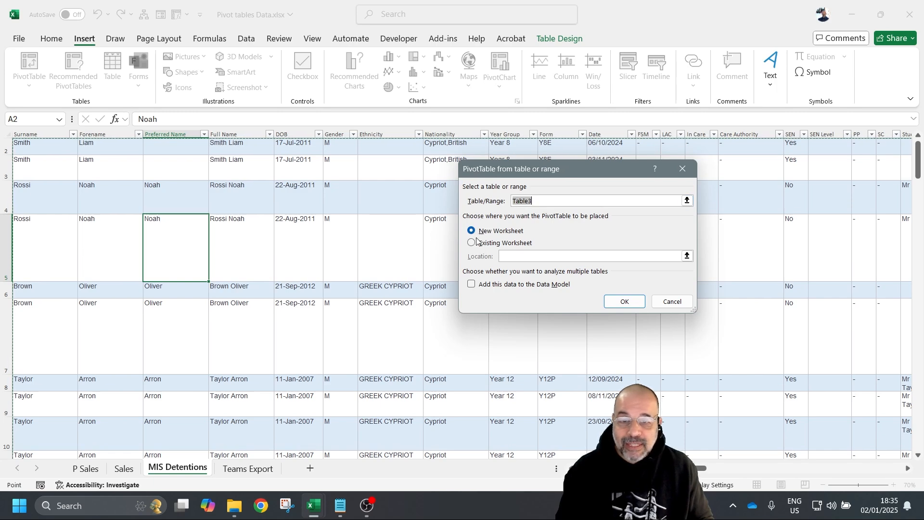
- Place PivotTable7 on a new worksheet, narrow the field list pane, and toggle it off and on
{"action": "left_click", "coordinate": [607, 302]}
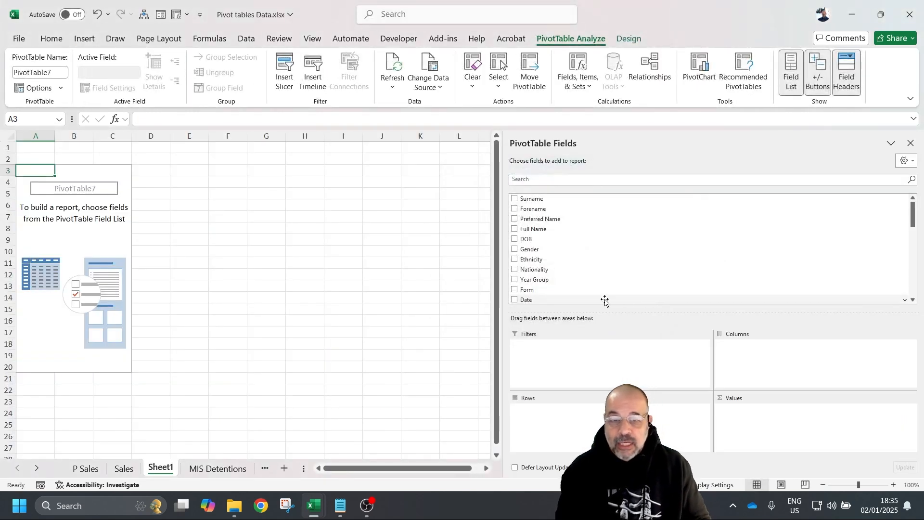
{"action": "left_click_drag", "start_coordinate": [504, 280], "coordinate": [673, 292]}
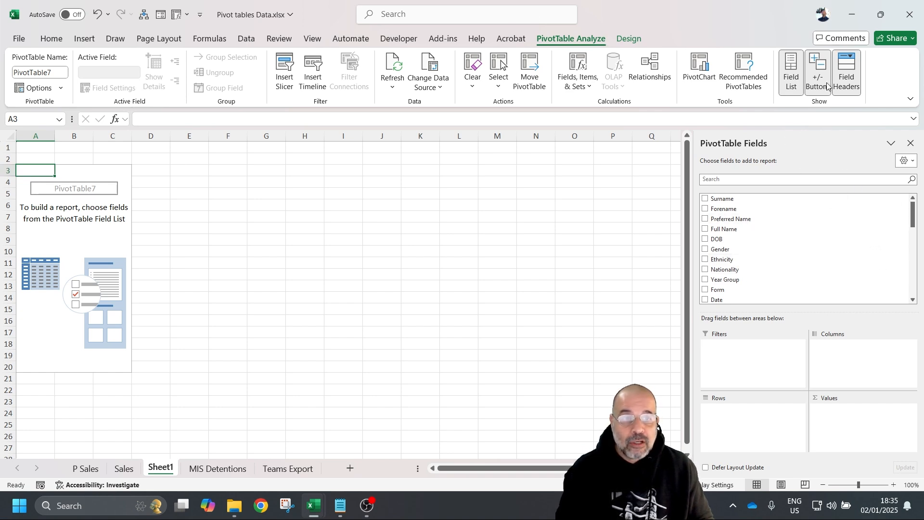
{"action": "left_click", "coordinate": [799, 79]}
{"action": "left_click", "coordinate": [801, 79]}
{"action": "left_click", "coordinate": [800, 78]}
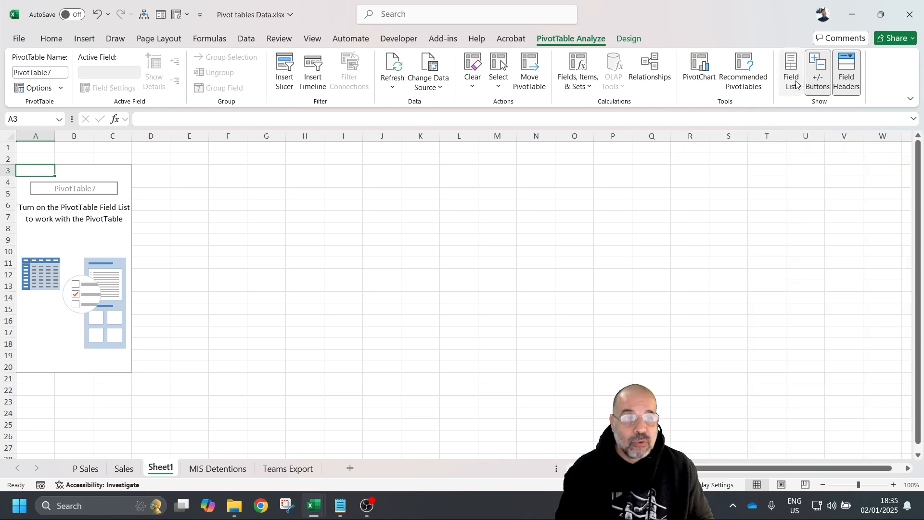
{"action": "left_click", "coordinate": [787, 74]}
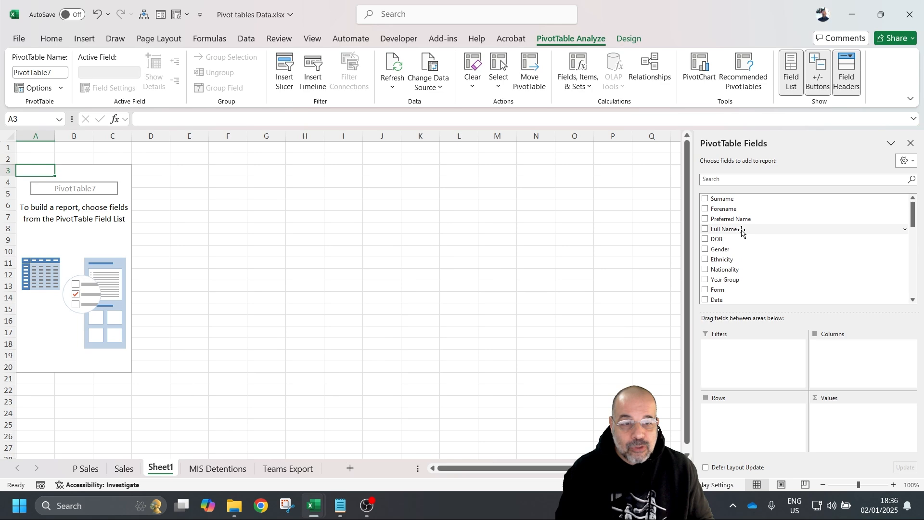
- Add Full Name as the pivot's row field
{"action": "left_click_drag", "start_coordinate": [741, 229], "coordinate": [753, 414]}
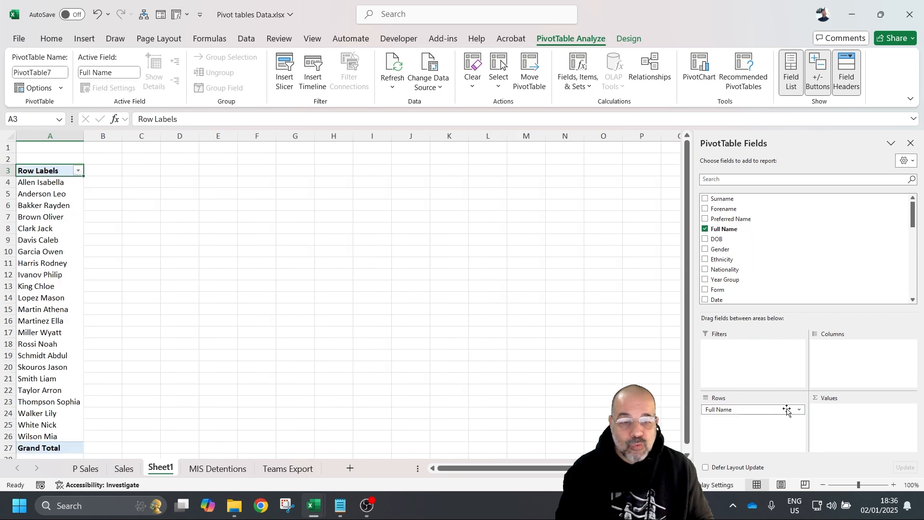
{"action": "scroll", "coordinate": [67, 217], "scroll_direction": "down", "scroll_amount": 4}
{"action": "scroll", "coordinate": [51, 243], "scroll_direction": "up", "scroll_amount": 4}
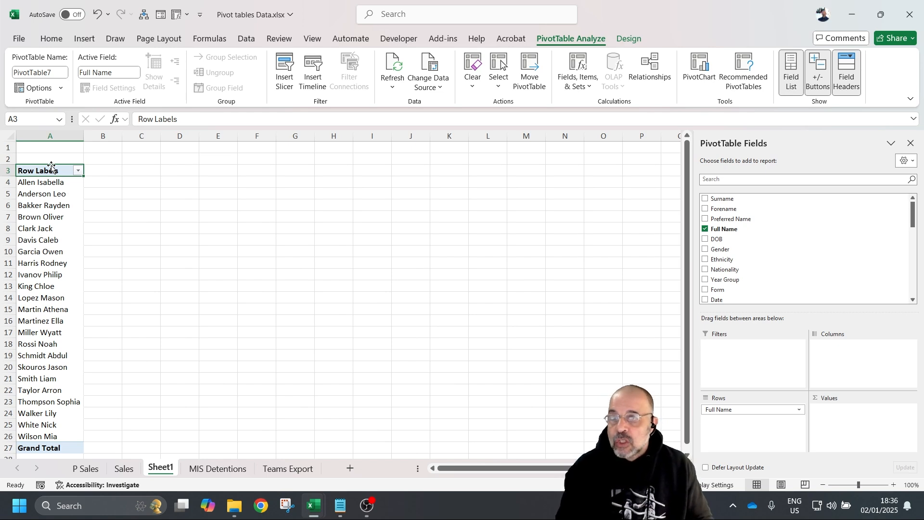
- Switch the pivot's report layout to Tabular Form
{"action": "left_click", "coordinate": [630, 40]}
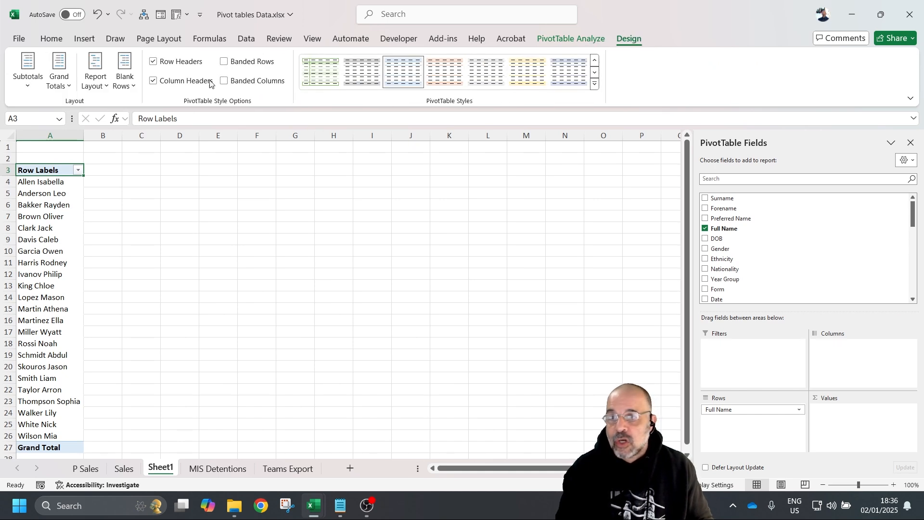
{"action": "left_click", "coordinate": [99, 85]}
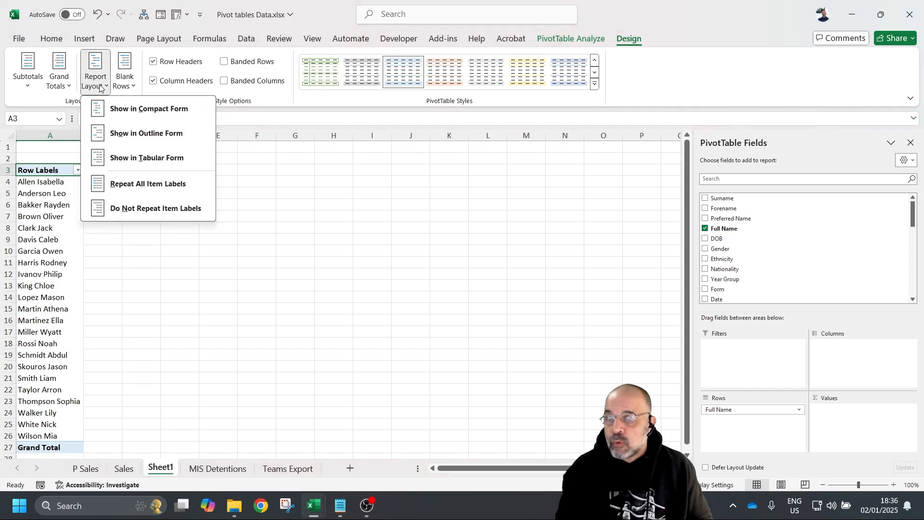
{"action": "left_click", "coordinate": [159, 158]}
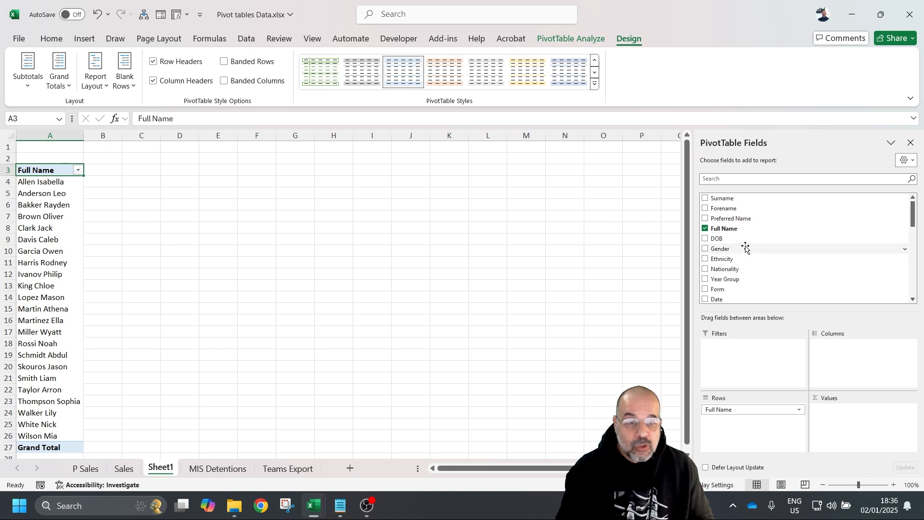
- Add Year Group above Full Name in Rows, then move it to Columns for Year 10–Year 9
{"action": "left_click", "coordinate": [761, 280]}
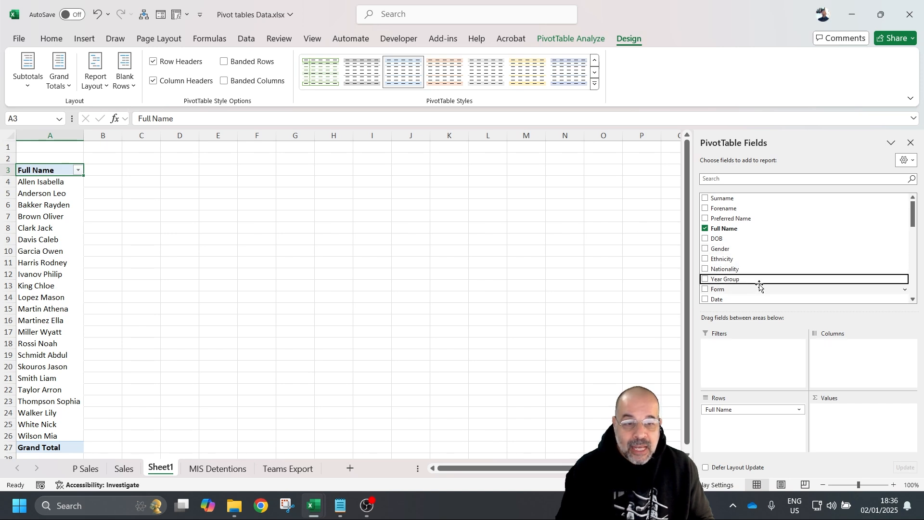
{"action": "left_click_drag", "start_coordinate": [763, 281], "coordinate": [737, 430]}
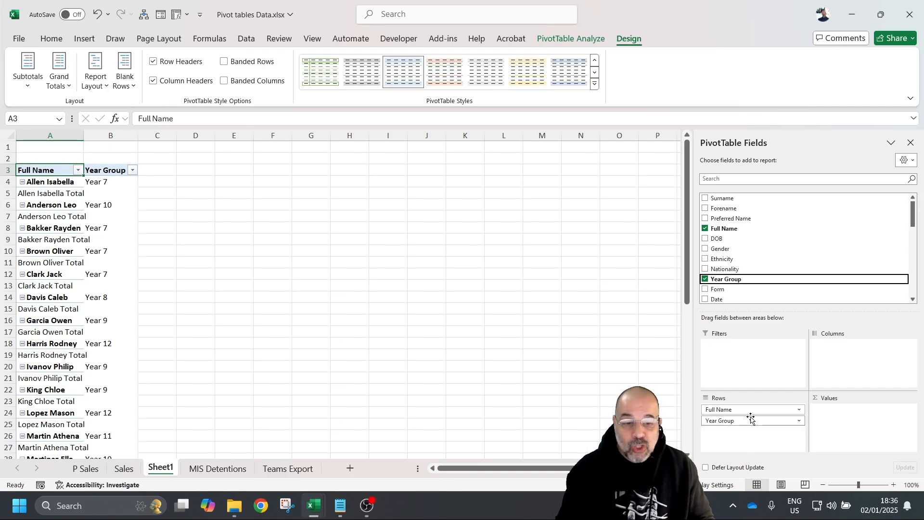
{"action": "mouse_move", "coordinate": [749, 421]}
{"action": "left_mouse_down"}
{"action": "mouse_move", "coordinate": [765, 419]}
{"action": "mouse_move", "coordinate": [702, 397]}
{"action": "mouse_move", "coordinate": [750, 420]}
{"action": "mouse_move", "coordinate": [751, 410]}
{"action": "left_mouse_up"}
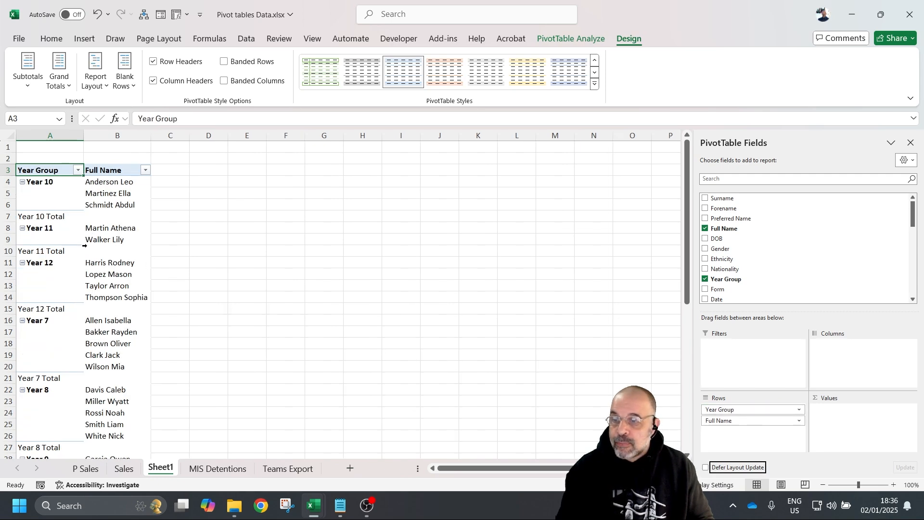
{"action": "scroll", "coordinate": [120, 357], "scroll_direction": "down", "scroll_amount": 6}
{"action": "scroll", "coordinate": [118, 332], "scroll_direction": "up", "scroll_amount": 6}
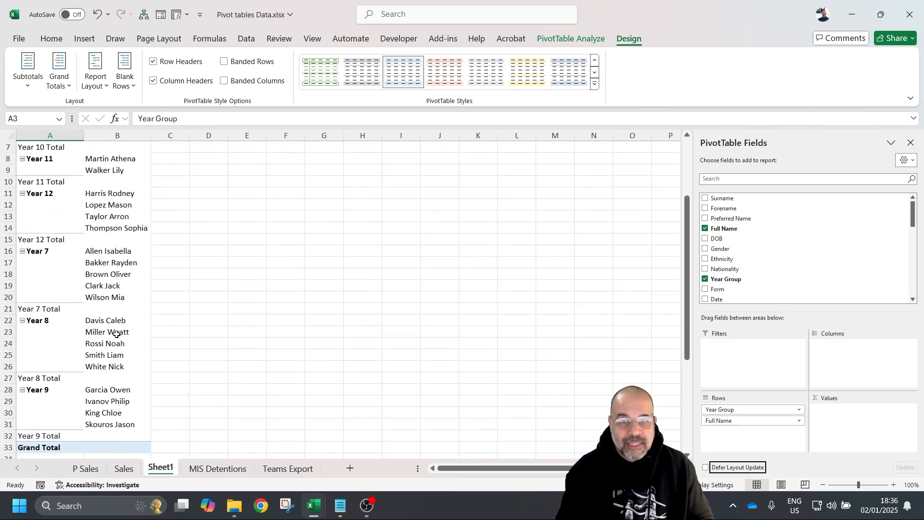
{"action": "scroll", "coordinate": [119, 323], "scroll_direction": "down", "scroll_amount": 6}
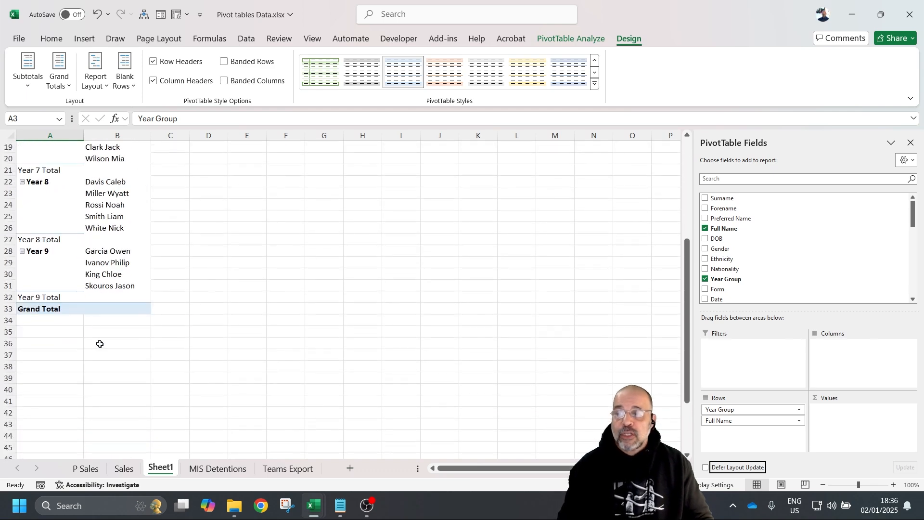
{"action": "scroll", "coordinate": [111, 304], "scroll_direction": "up", "scroll_amount": 6}
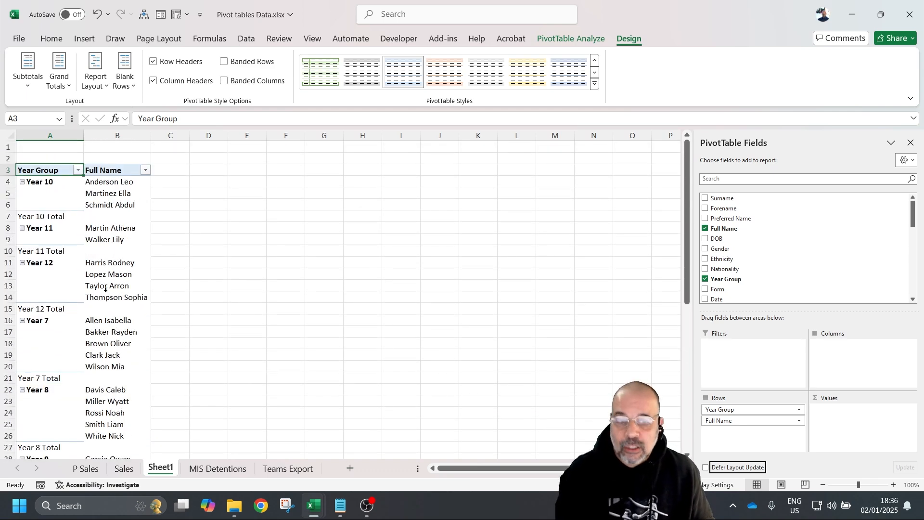
{"action": "left_click_drag", "start_coordinate": [732, 409], "coordinate": [840, 355]}
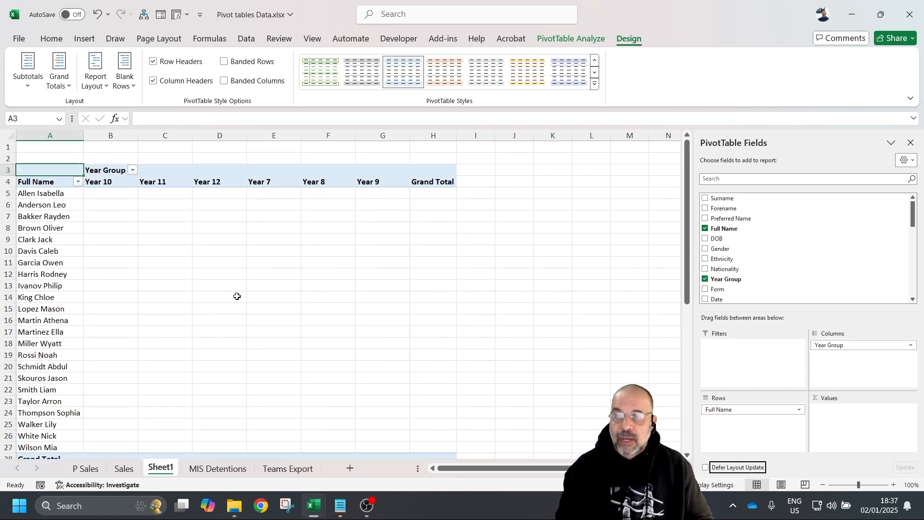
{"action": "scroll", "coordinate": [237, 294], "scroll_direction": "down", "scroll_amount": 1}
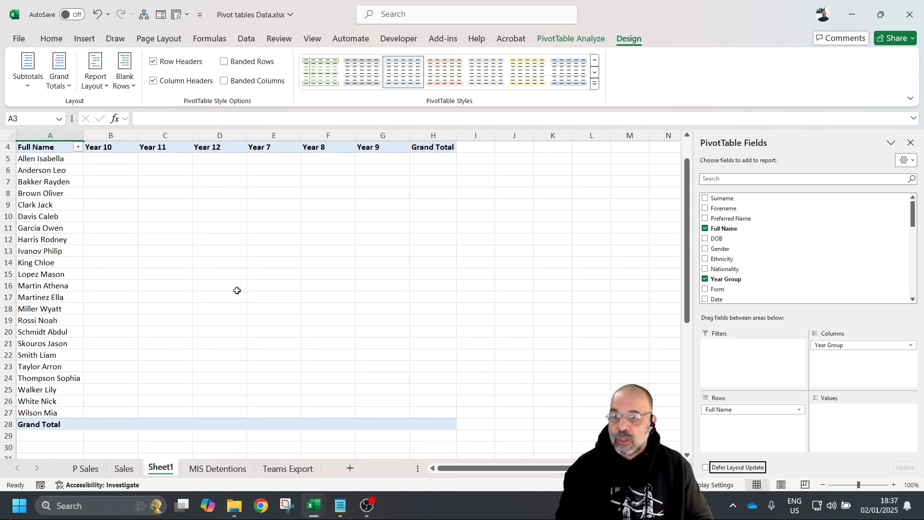
{"action": "scroll", "coordinate": [236, 290], "scroll_direction": "down", "scroll_amount": 1, "text": "ctrl"}
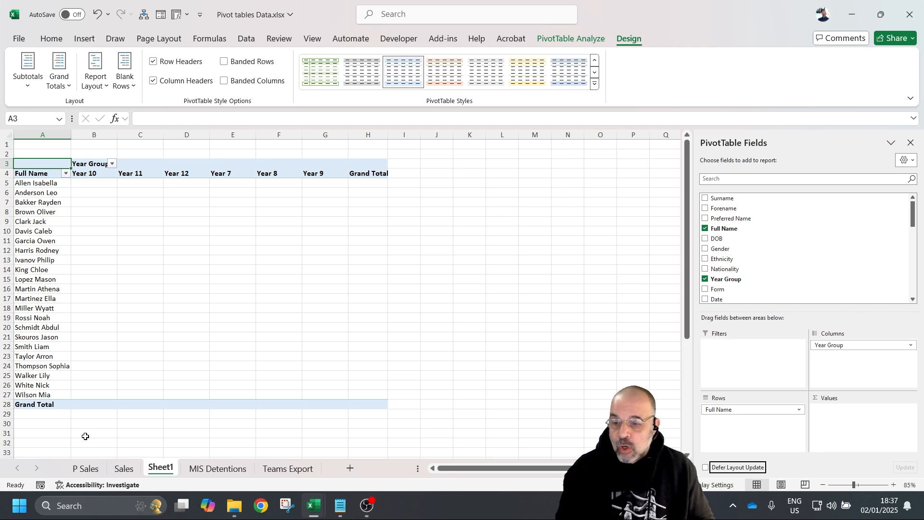
- Select cells B4:C5 and G2:G5 on MIS Detentions, then return to the Sheet1 pivot
{"action": "left_click", "coordinate": [218, 468]}
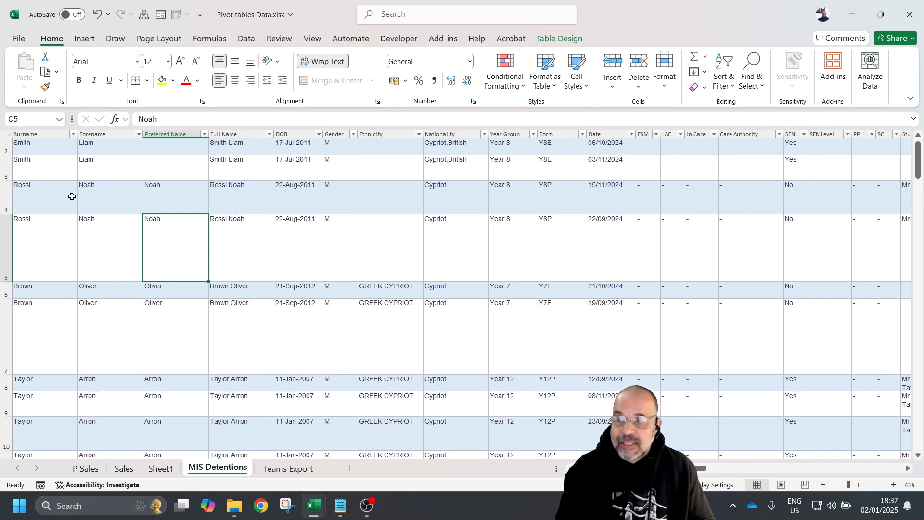
{"action": "left_click", "coordinate": [99, 193]}
{"action": "left_click_drag", "start_coordinate": [100, 192], "coordinate": [176, 237]}
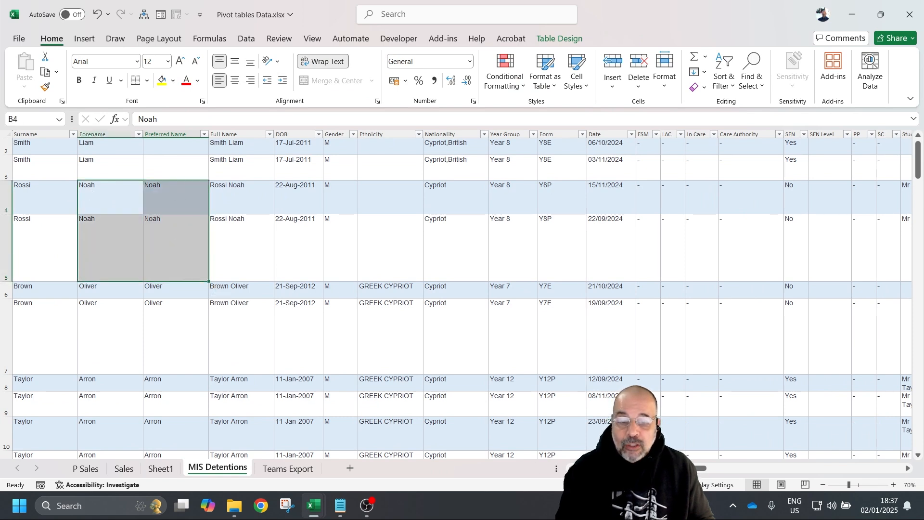
{"action": "scroll", "coordinate": [127, 316], "scroll_direction": "up", "scroll_amount": 1}
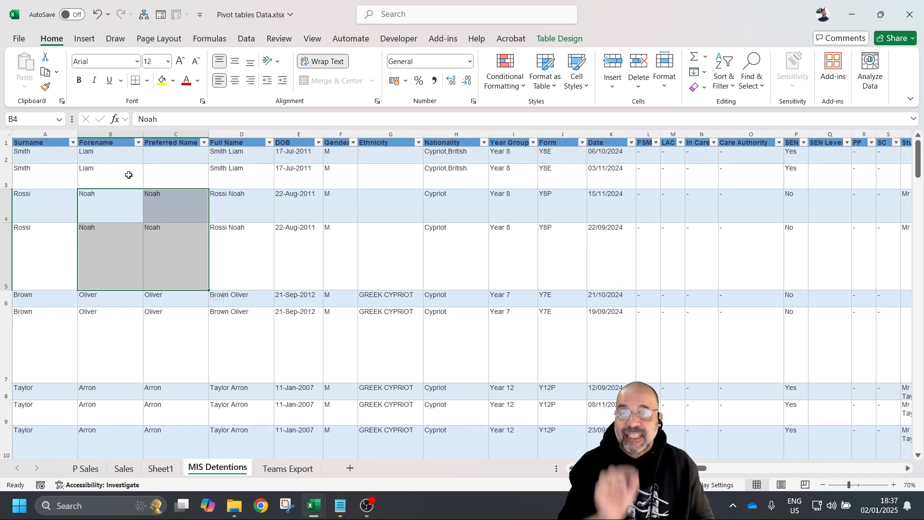
{"action": "left_click_drag", "start_coordinate": [403, 158], "coordinate": [398, 255]}
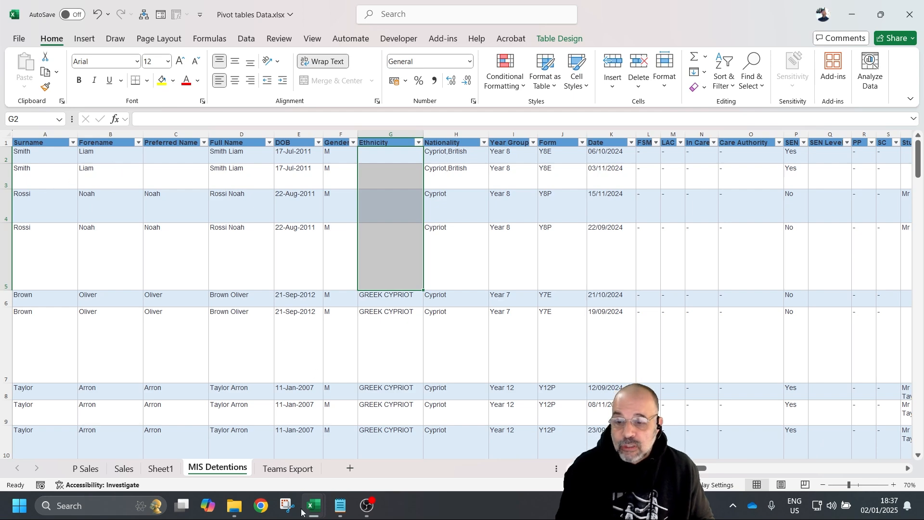
{"action": "left_click", "coordinate": [166, 471]}
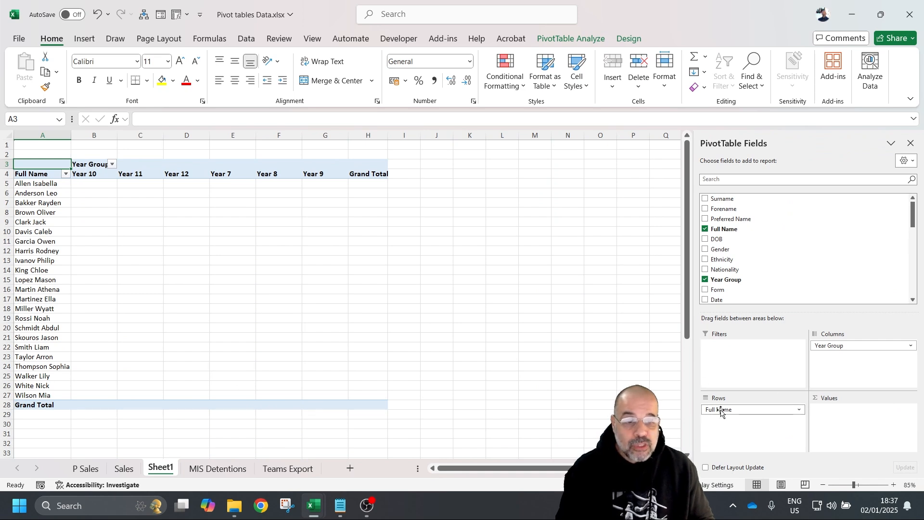
- Add Count of Full Name to Values and review its Value Field Settings without changes
{"action": "left_click_drag", "start_coordinate": [737, 228], "coordinate": [859, 414]}
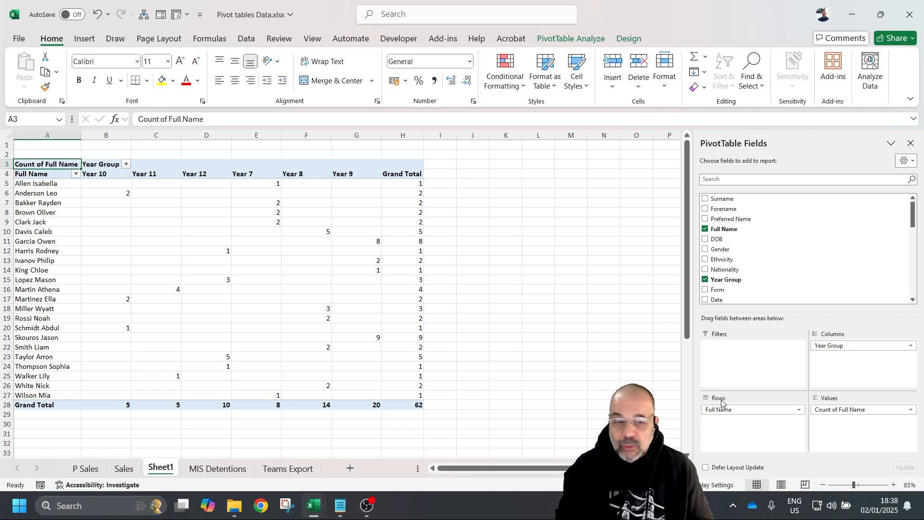
{"action": "left_click", "coordinate": [910, 410]}
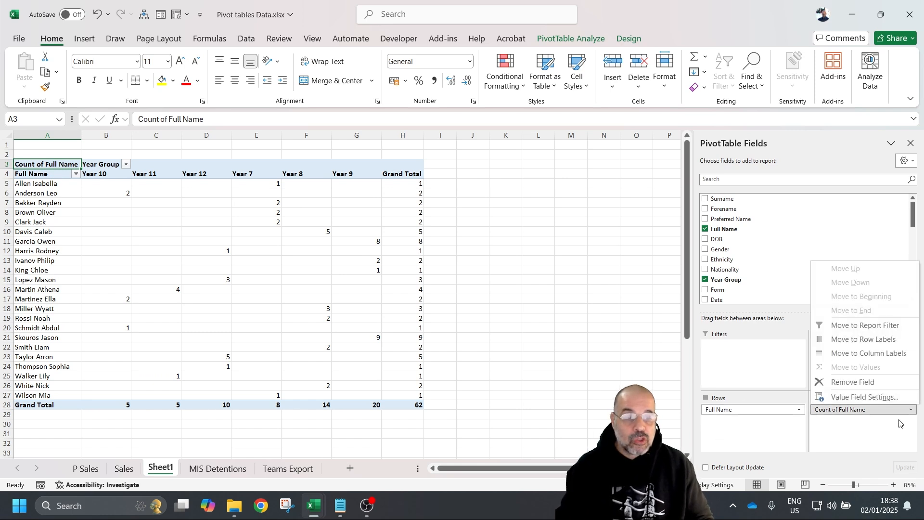
{"action": "left_click", "coordinate": [864, 397]}
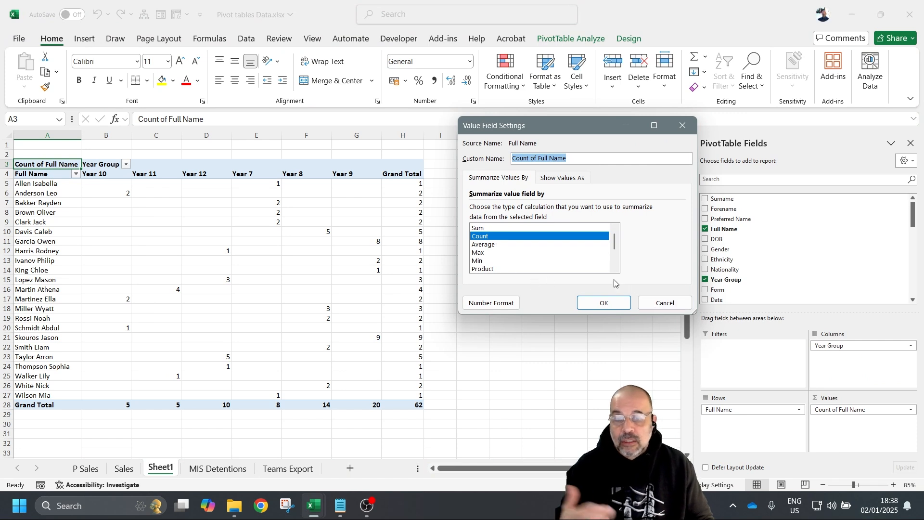
{"action": "left_click", "coordinate": [662, 303]}
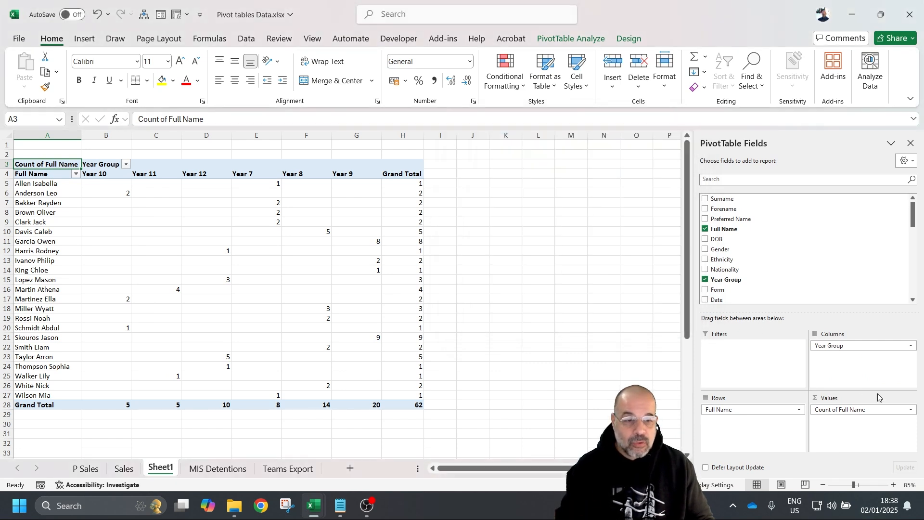
{"action": "left_click", "coordinate": [908, 410]}
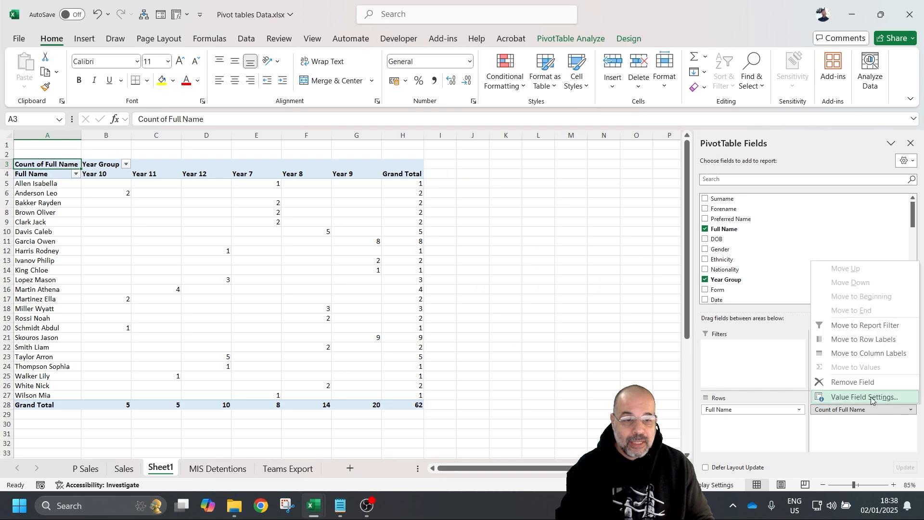
{"action": "left_click", "coordinate": [900, 398]}
{"action": "left_click", "coordinate": [680, 303]}
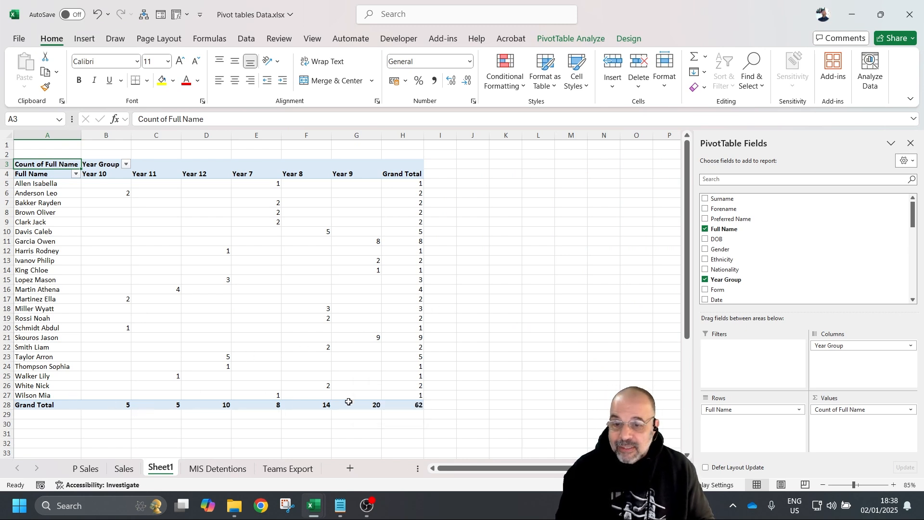
- Select the Year 9 grand total of 20 and the Grand Total values H5:H27
{"action": "left_click", "coordinate": [371, 407]}
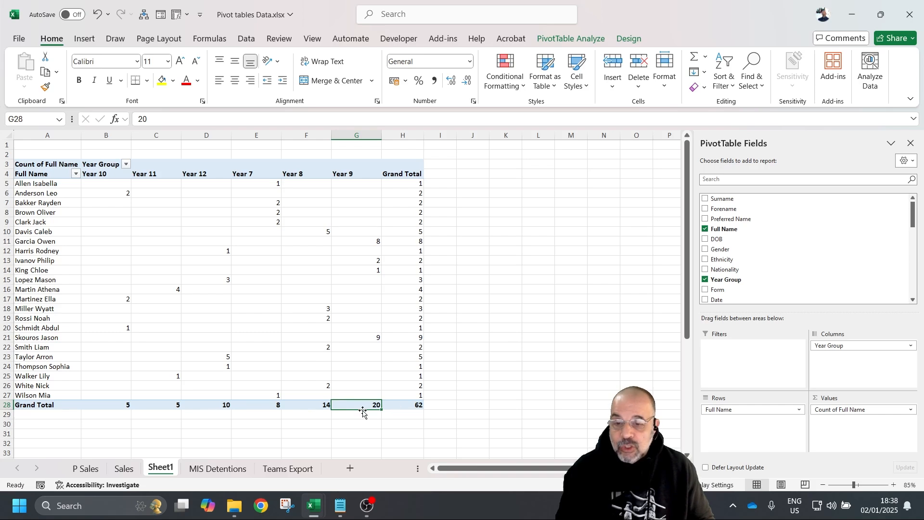
{"action": "left_click", "coordinate": [348, 136]}
{"action": "left_click", "coordinate": [346, 404]}
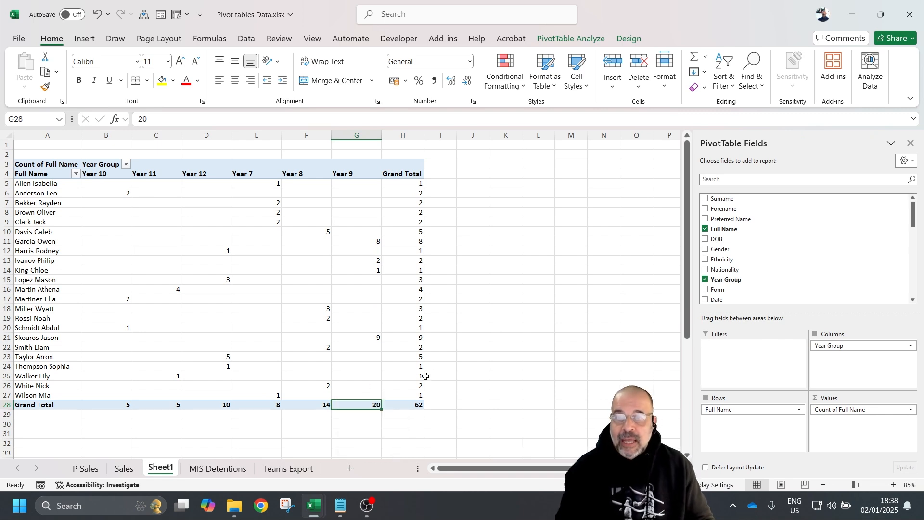
{"action": "left_click_drag", "start_coordinate": [393, 185], "coordinate": [379, 386]}
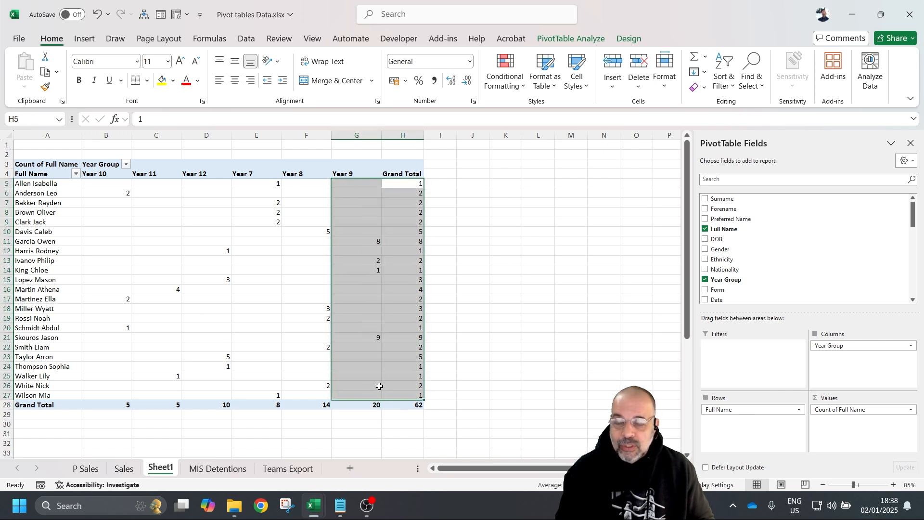
{"action": "left_click", "coordinate": [387, 386]}
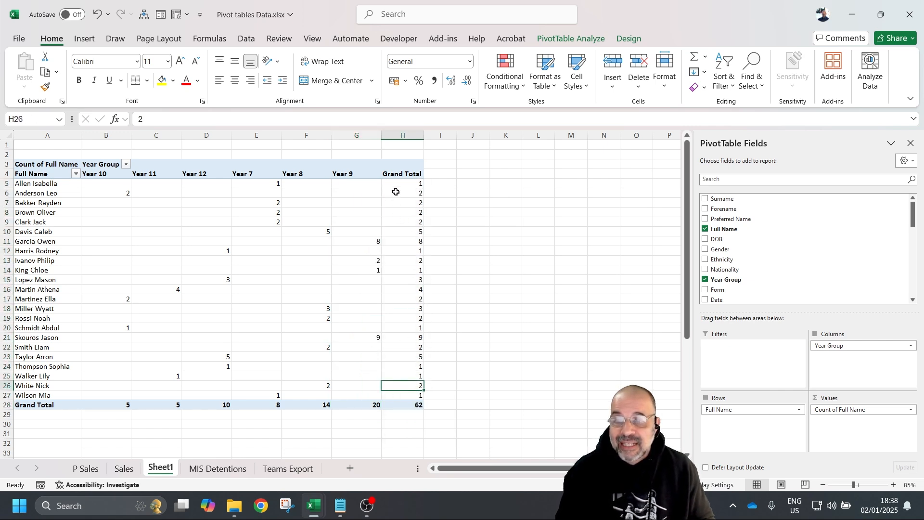
- Sort the students by Grand Total from largest to smallest
{"action": "right_click", "coordinate": [402, 224]}
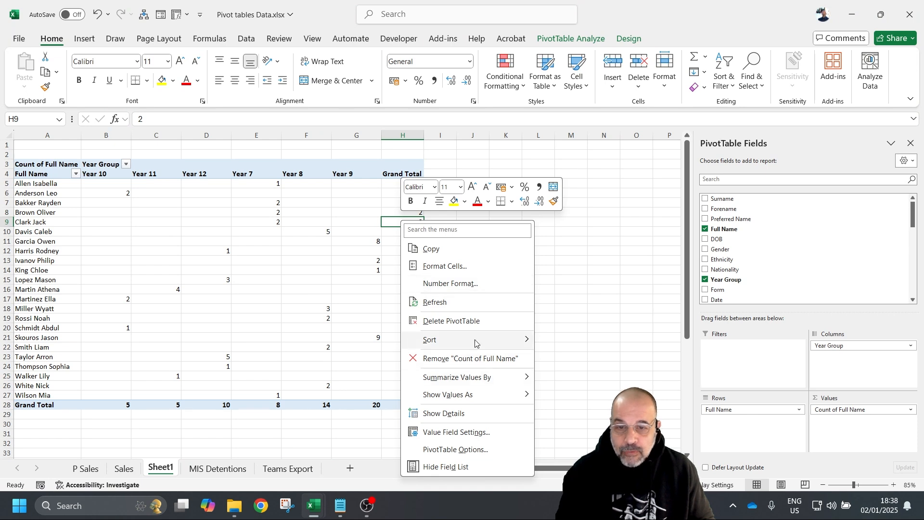
{"action": "mouse_move", "coordinate": [477, 341]}
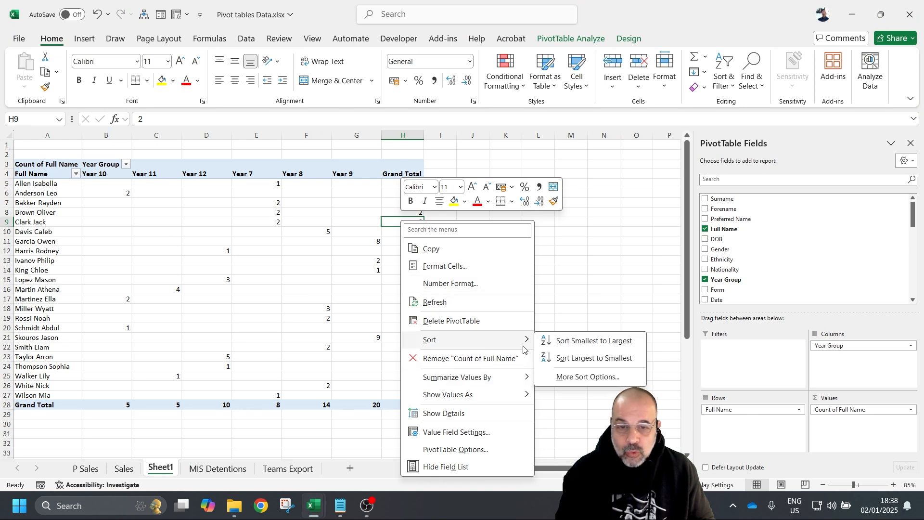
{"action": "left_click", "coordinate": [620, 362]}
{"action": "left_click", "coordinate": [535, 233]}
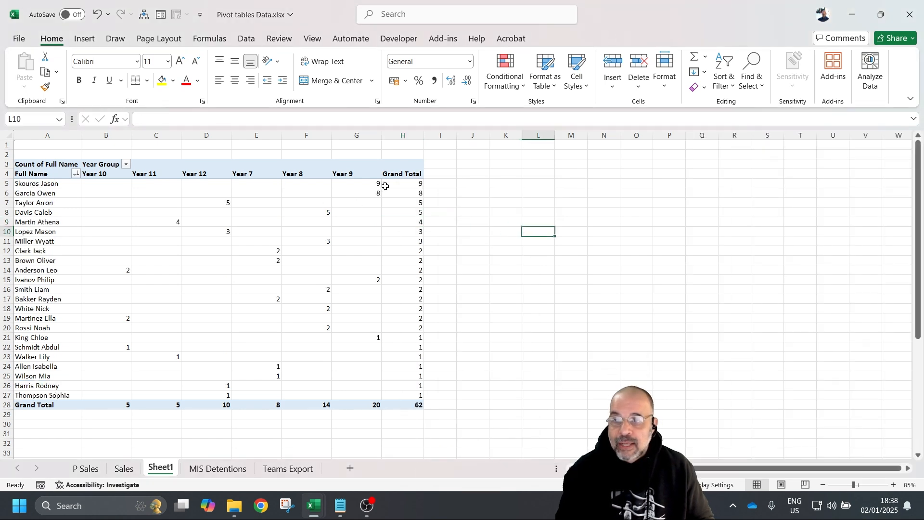
{"action": "left_click_drag", "start_coordinate": [406, 185], "coordinate": [50, 181]}
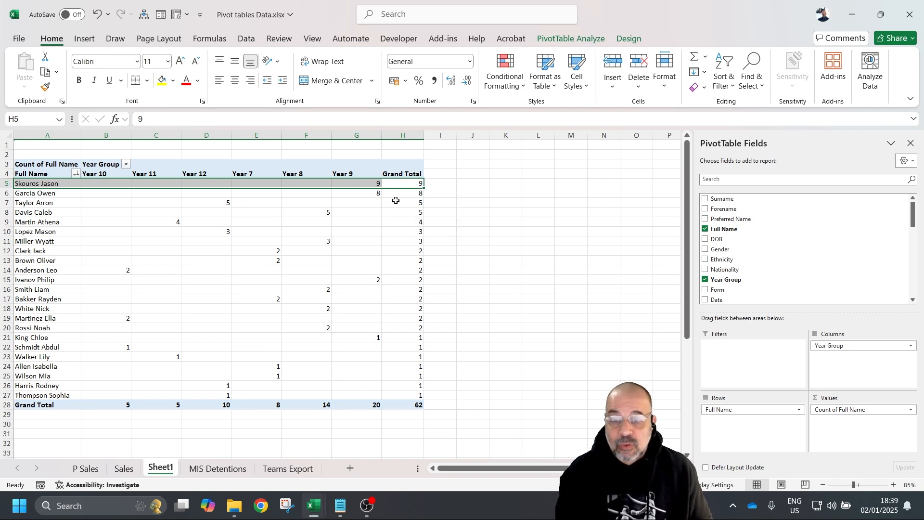
{"action": "left_click", "coordinate": [356, 134]}
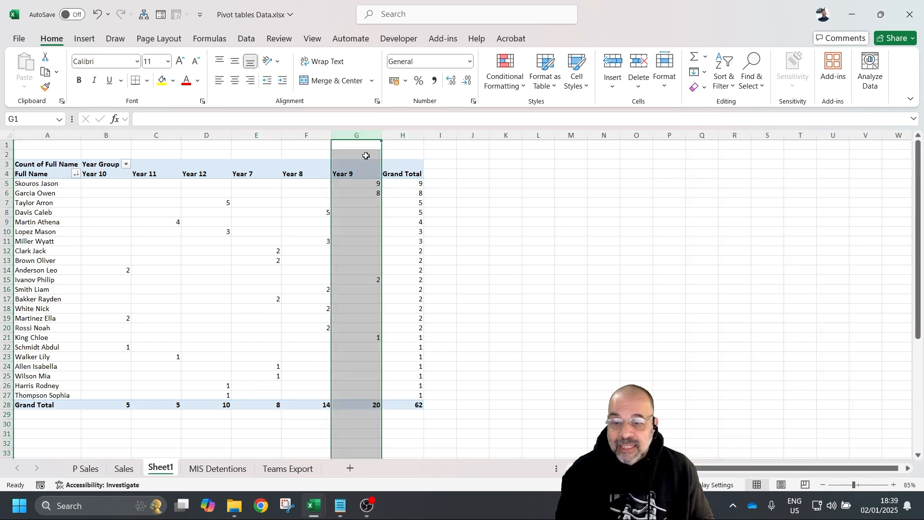
{"action": "left_click", "coordinate": [359, 409]}
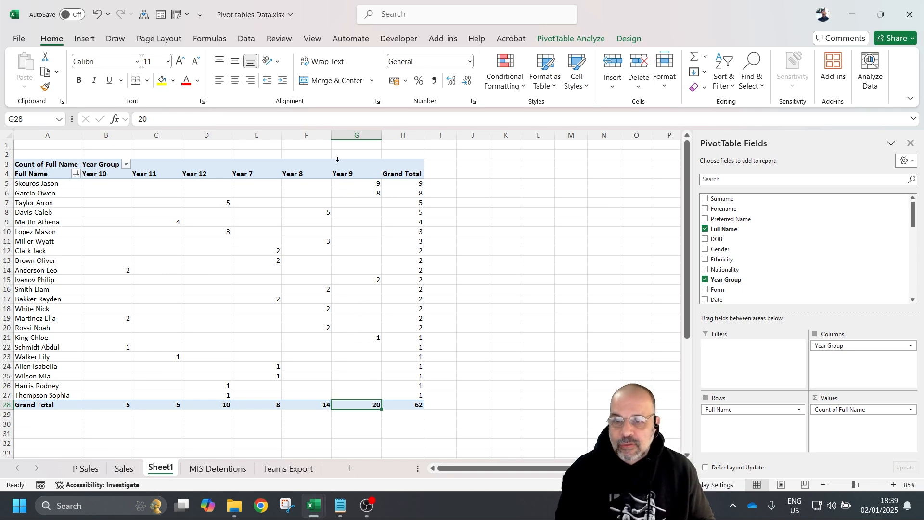
{"action": "left_click", "coordinate": [352, 187]}
{"action": "left_click_drag", "start_coordinate": [351, 191], "coordinate": [351, 183]}
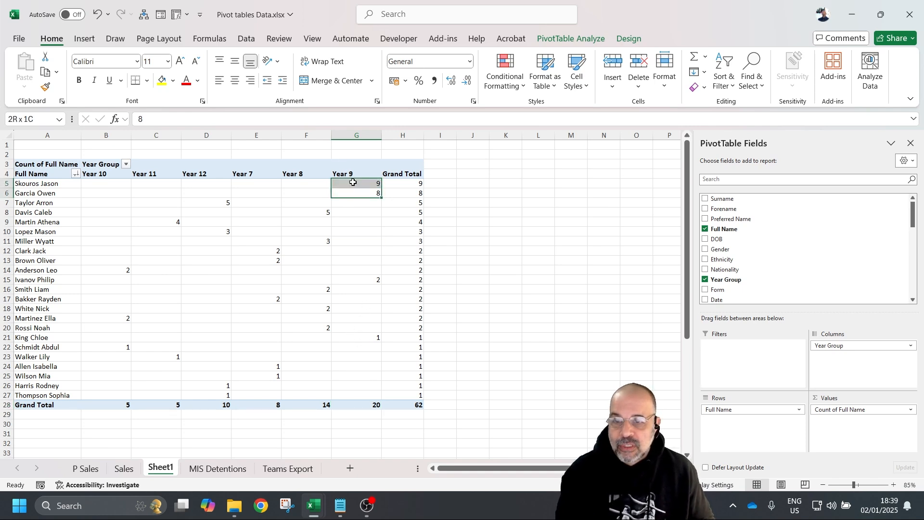
{"action": "left_click_drag", "start_coordinate": [408, 184], "coordinate": [403, 395]}
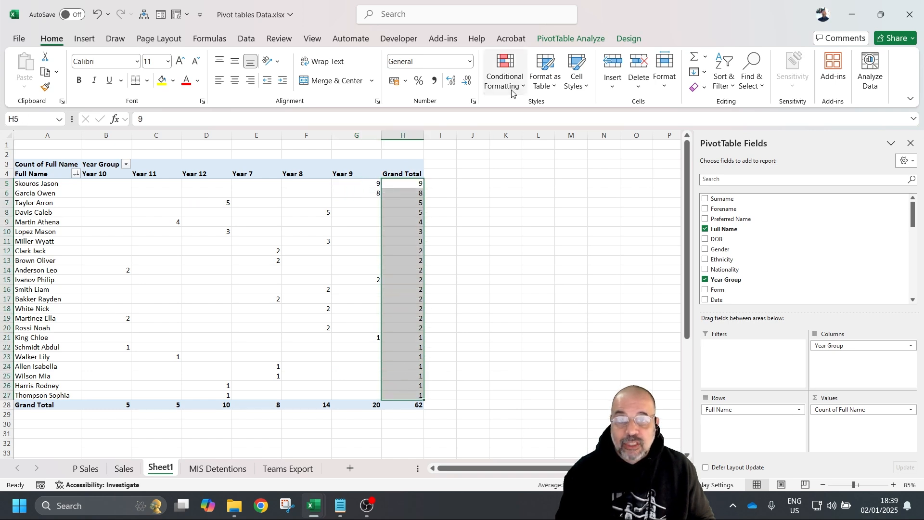
{"action": "left_click", "coordinate": [511, 88]}
{"action": "mouse_move", "coordinate": [563, 189]}
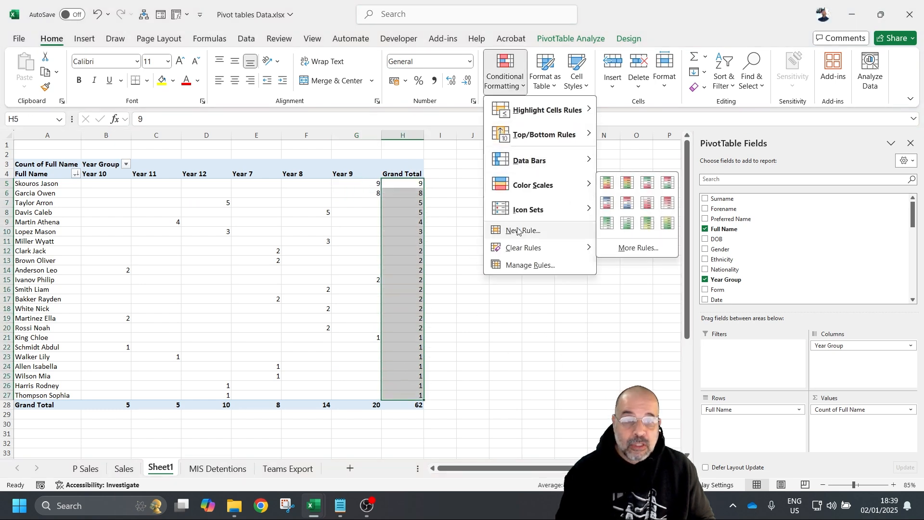
{"action": "left_click", "coordinate": [609, 183]}
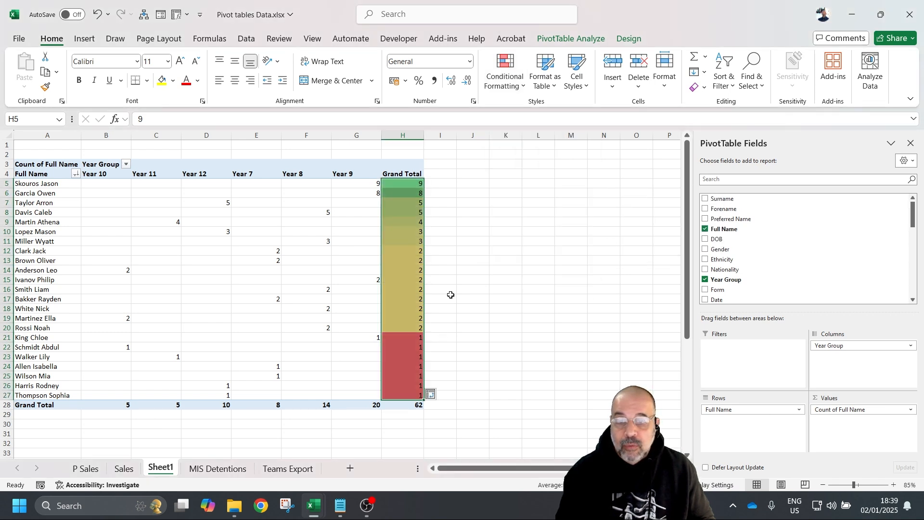
{"action": "left_click", "coordinate": [419, 242]}
{"action": "left_click_drag", "start_coordinate": [402, 182], "coordinate": [421, 398]}
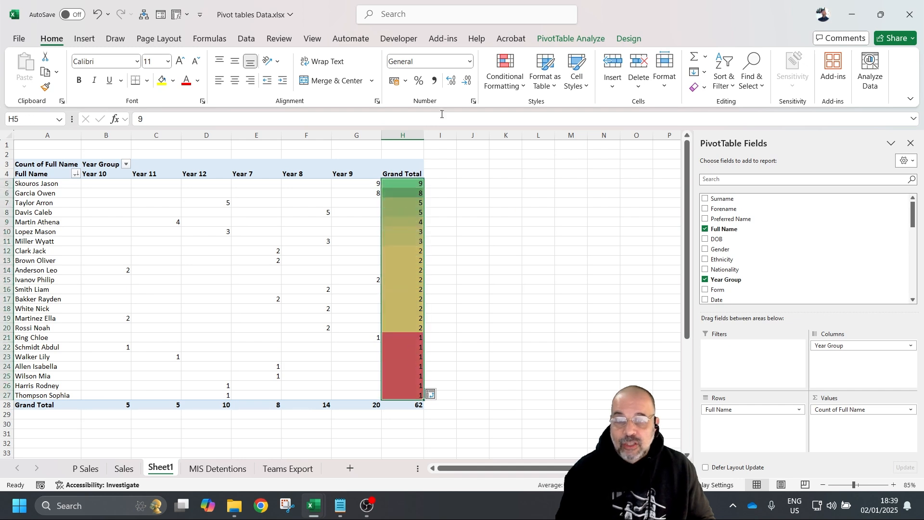
{"action": "key", "text": "ctrl+z"}
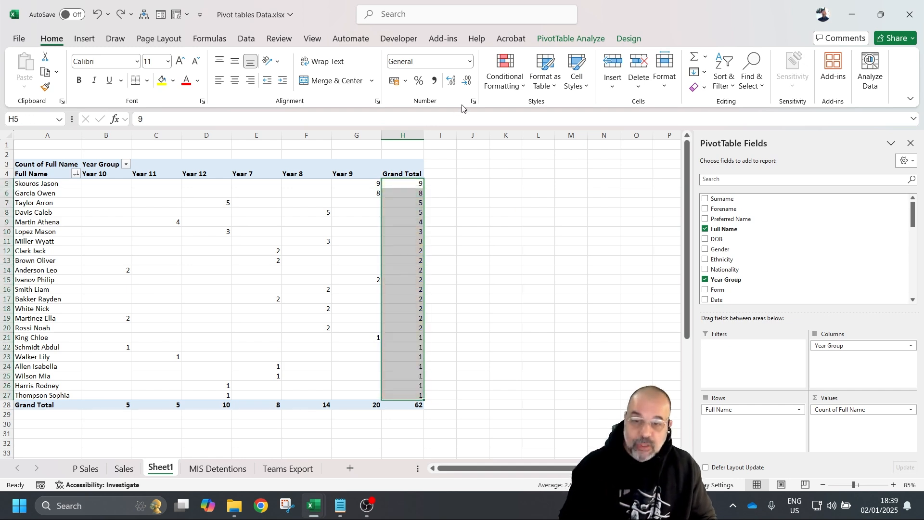
{"action": "left_click", "coordinate": [496, 214]}
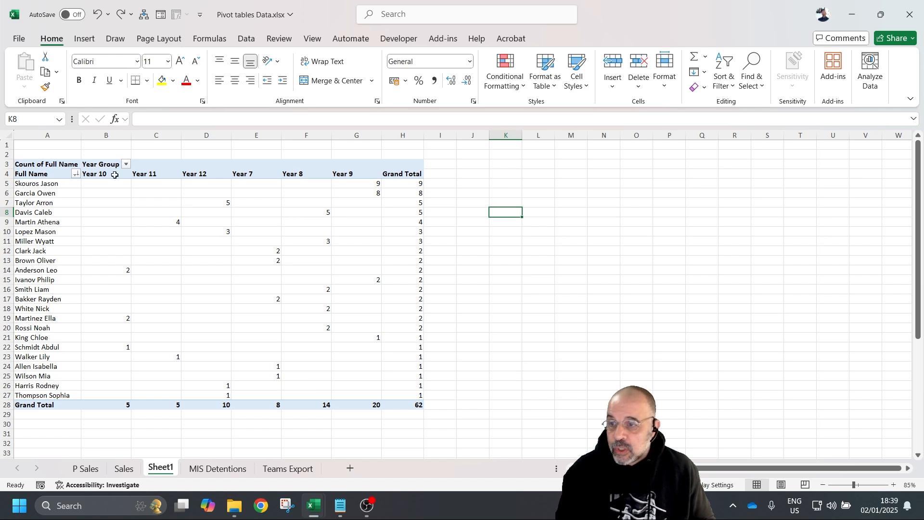
- Insert a new row above the pivot table and select cells A2 and C12:C13
{"action": "right_click", "coordinate": [7, 144]}
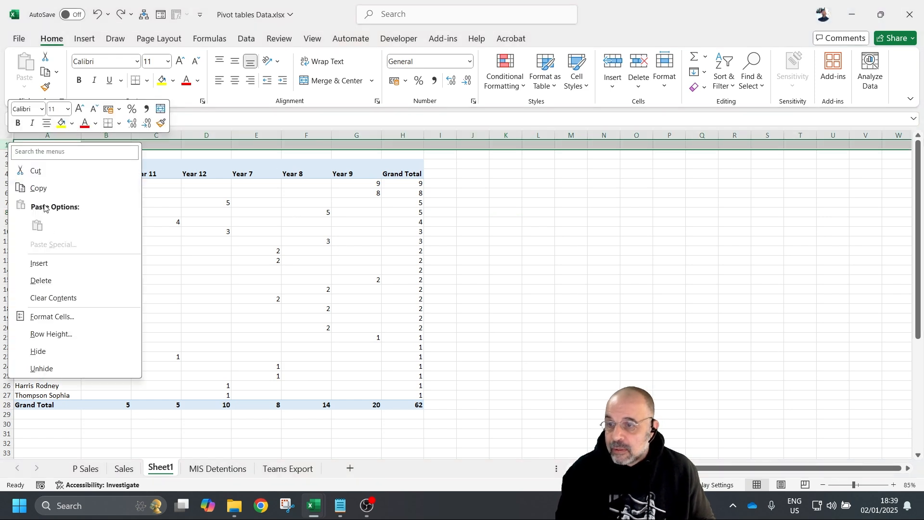
{"action": "left_click", "coordinate": [51, 264]}
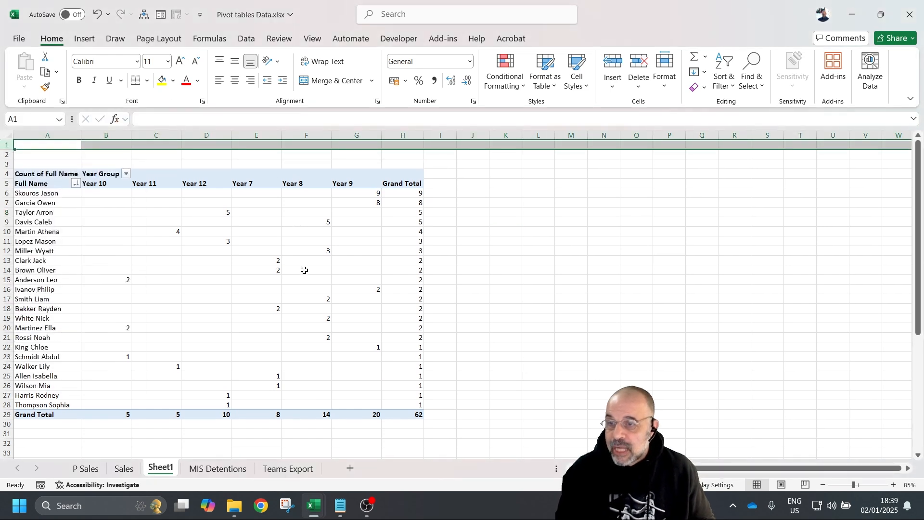
{"action": "left_click", "coordinate": [49, 153]}
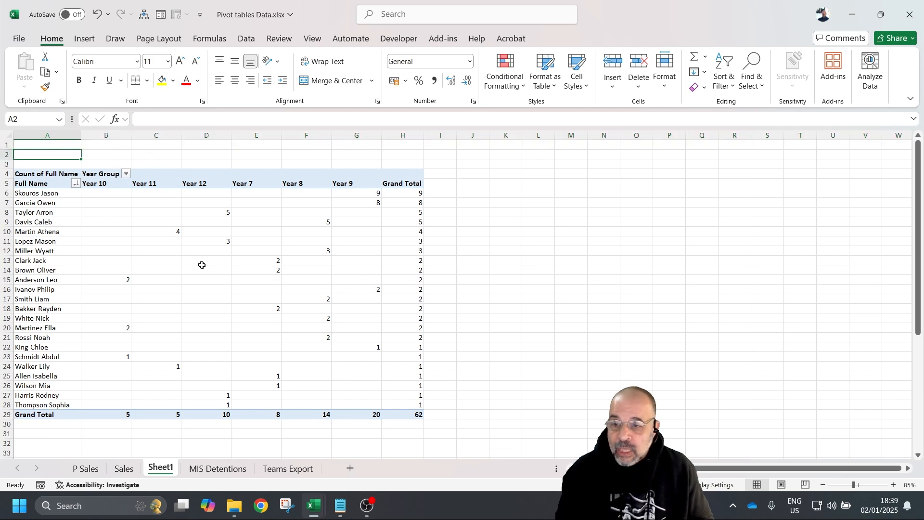
{"action": "left_click_drag", "start_coordinate": [171, 261], "coordinate": [181, 236]}
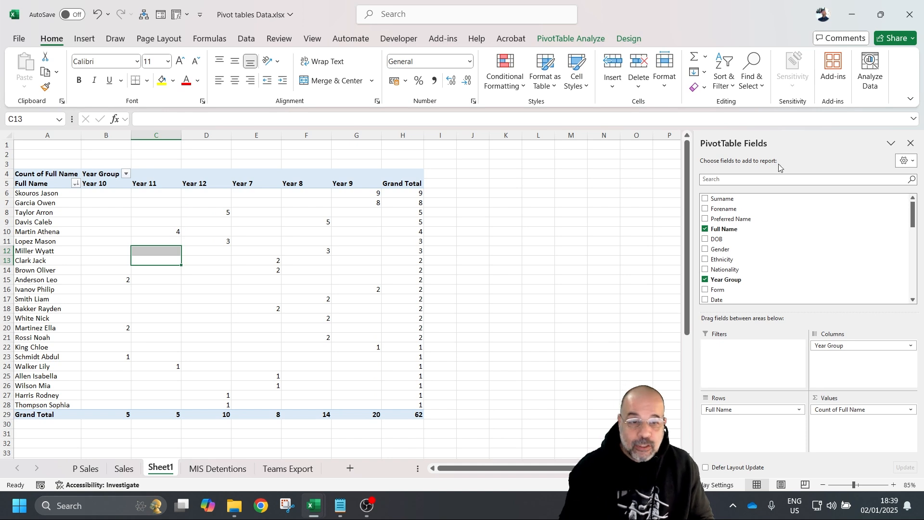
{"action": "scroll", "coordinate": [770, 282], "scroll_direction": "down", "scroll_amount": 2}
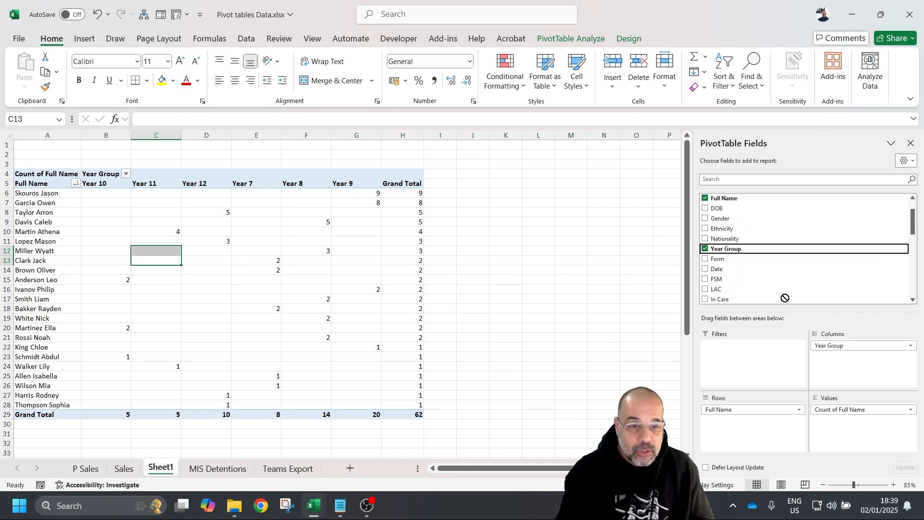
- Add Year Group as a slicer and drag it higher up the sheet
{"action": "right_click", "coordinate": [764, 243]}
{"action": "right_click", "coordinate": [748, 243]}
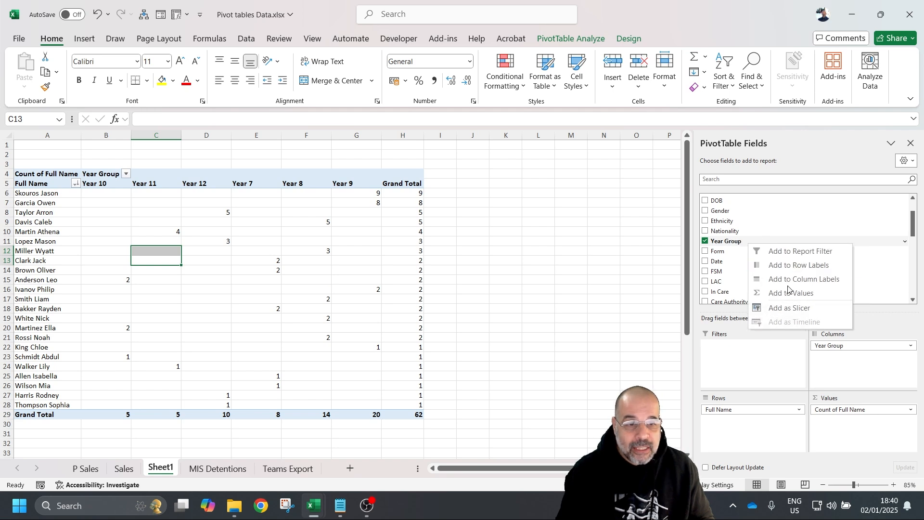
{"action": "left_click", "coordinate": [791, 307]}
{"action": "left_click_drag", "start_coordinate": [352, 233], "coordinate": [320, 149]}
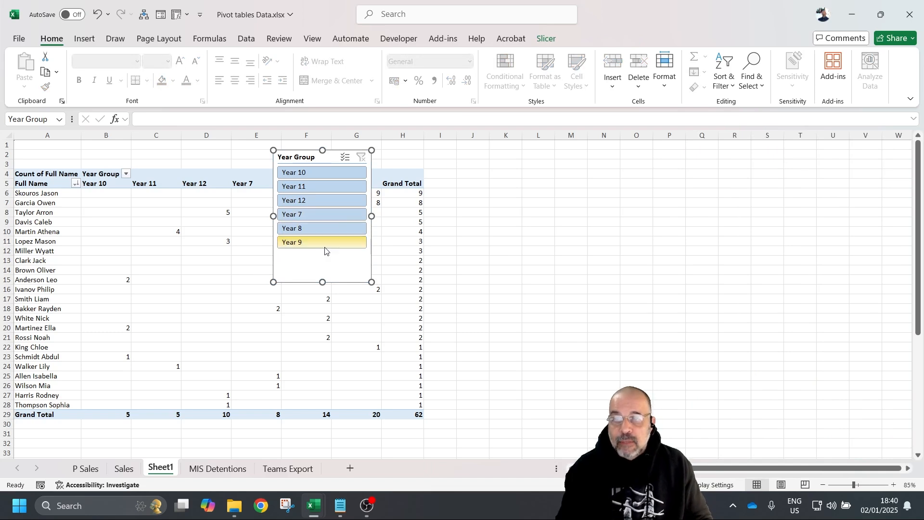
- Set the Year Group slicer to 7 columns and resize it so buttons fit one row
{"action": "left_click", "coordinate": [545, 40]}
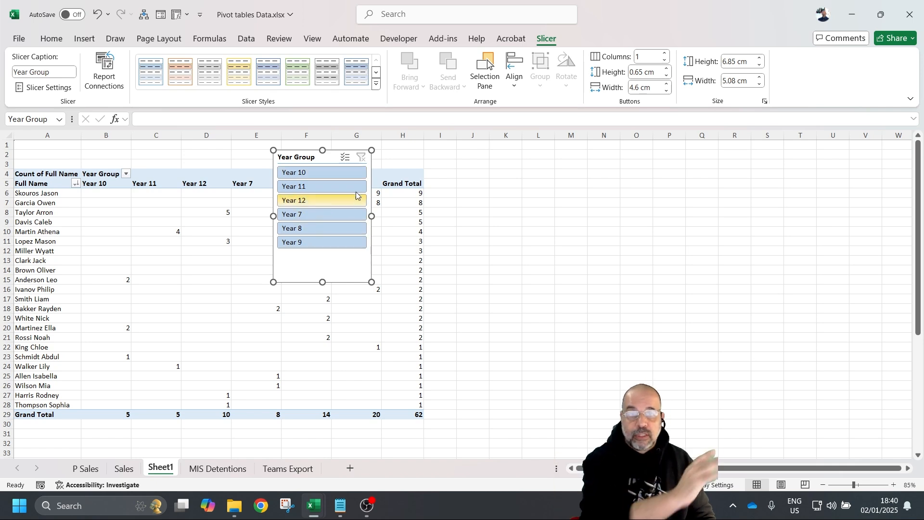
{"action": "left_click", "coordinate": [665, 54]}
{"action": "left_click", "coordinate": [665, 54]}
{"action": "left_click", "coordinate": [665, 54]}
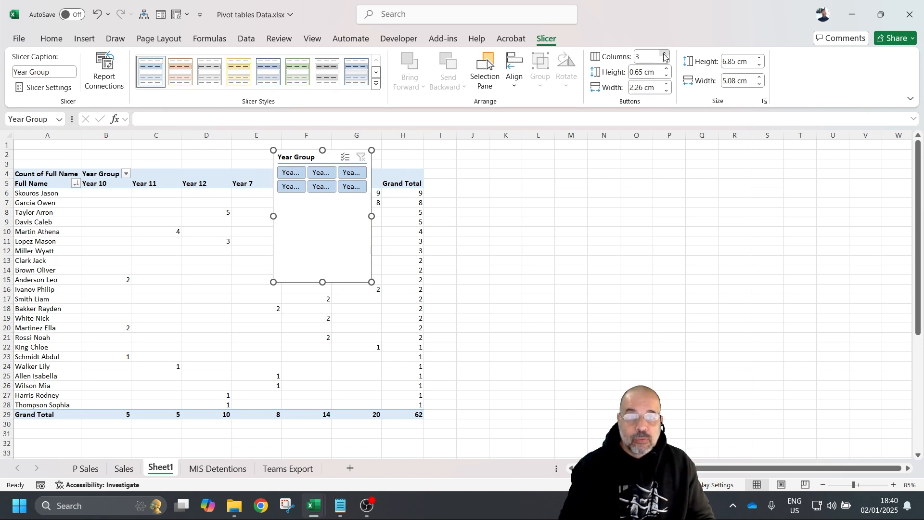
{"action": "left_click", "coordinate": [665, 54]}
{"action": "left_click", "coordinate": [665, 54]}
{"action": "left_click", "coordinate": [665, 54]}
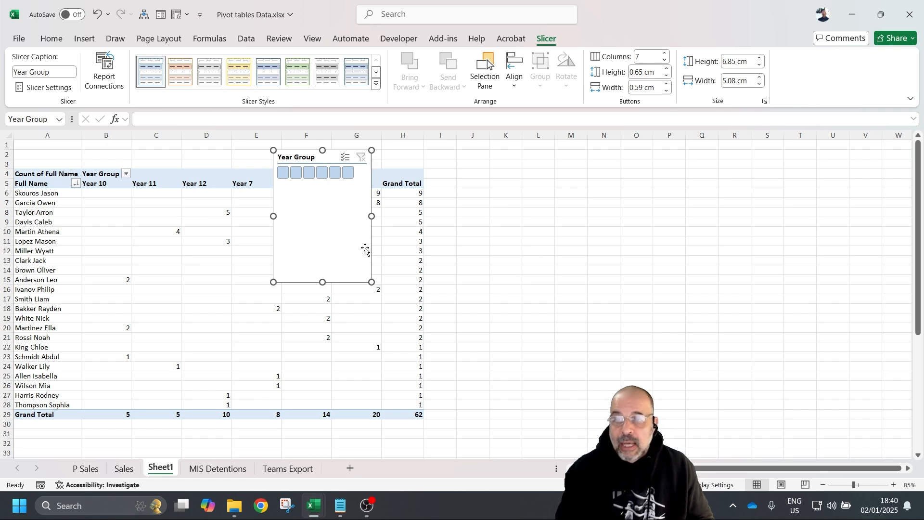
{"action": "left_click_drag", "start_coordinate": [371, 282], "coordinate": [651, 175]}
{"action": "left_click_drag", "start_coordinate": [462, 175], "coordinate": [462, 194]}
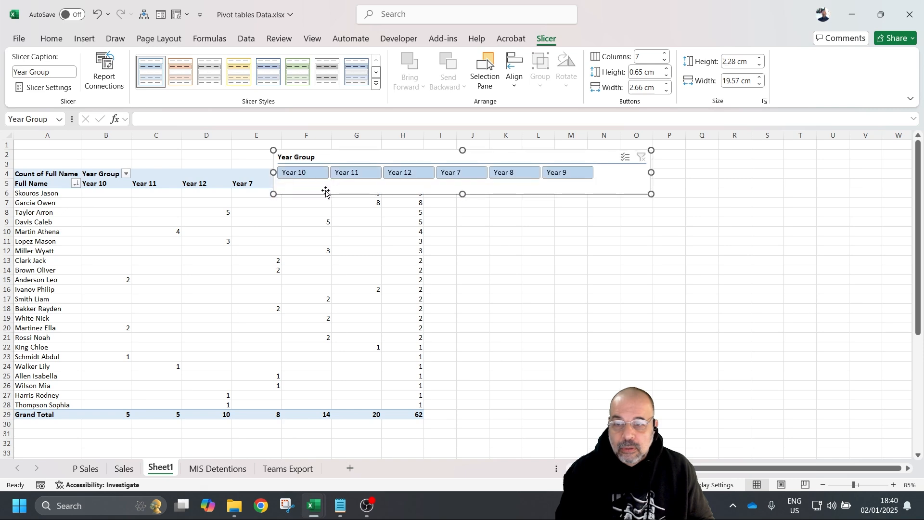
- Insert a tall row 1 and move the slicer into it above the pivot
{"action": "right_click", "coordinate": [7, 144]}
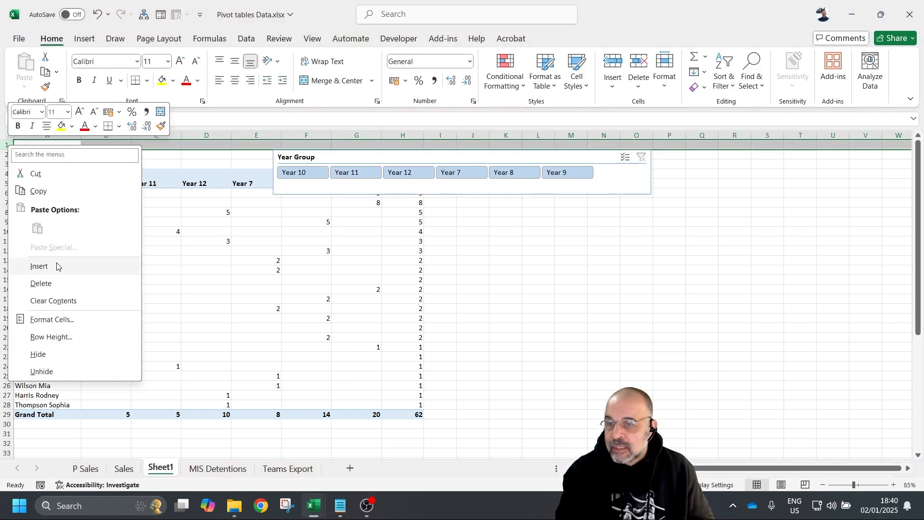
{"action": "left_click", "coordinate": [41, 265]}
{"action": "left_click_drag", "start_coordinate": [10, 149], "coordinate": [10, 180]}
{"action": "left_click", "coordinate": [407, 198]}
{"action": "left_click_drag", "start_coordinate": [407, 197], "coordinate": [203, 147]}
{"action": "left_click_drag", "start_coordinate": [146, 139], "coordinate": [201, 144]}
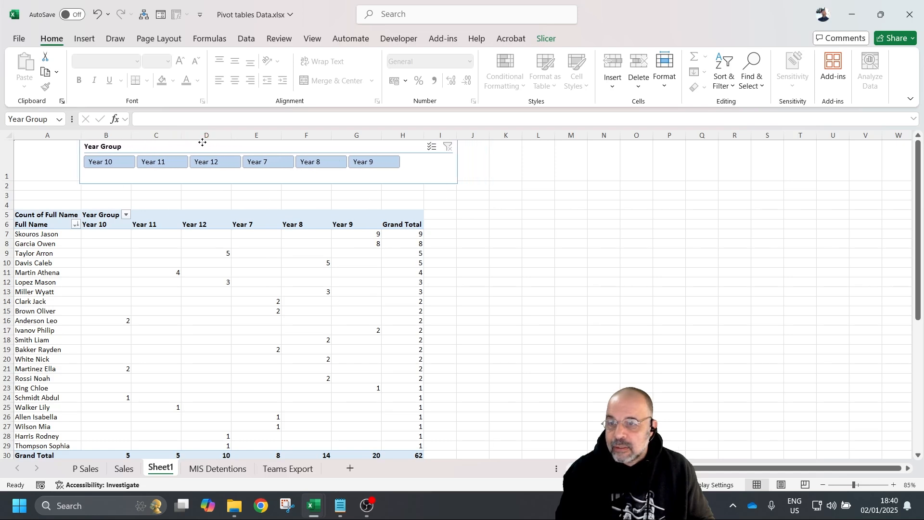
- Step through the Year Group slicer from Year 10 to Year 9, then clear the filter
{"action": "left_click", "coordinate": [125, 164]}
{"action": "left_click", "coordinate": [143, 162]}
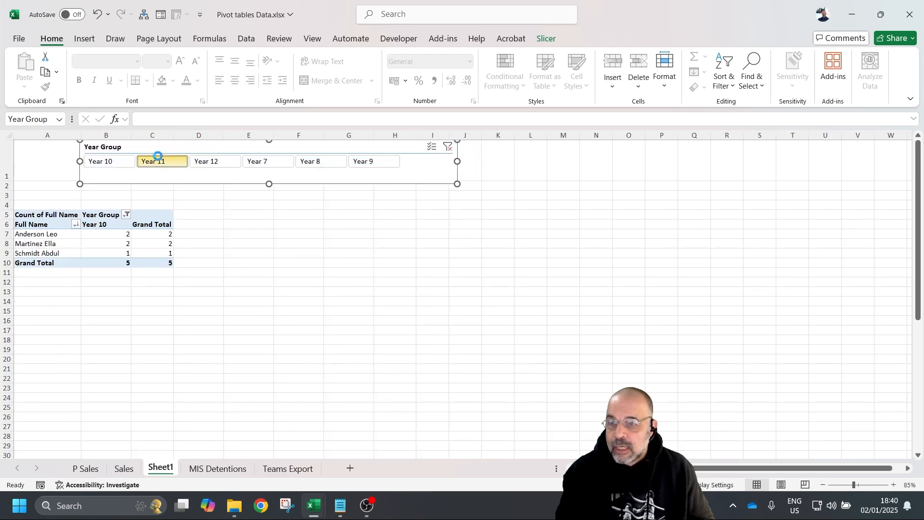
{"action": "left_click", "coordinate": [214, 162]}
{"action": "left_click", "coordinate": [260, 162]}
{"action": "left_click", "coordinate": [317, 164]}
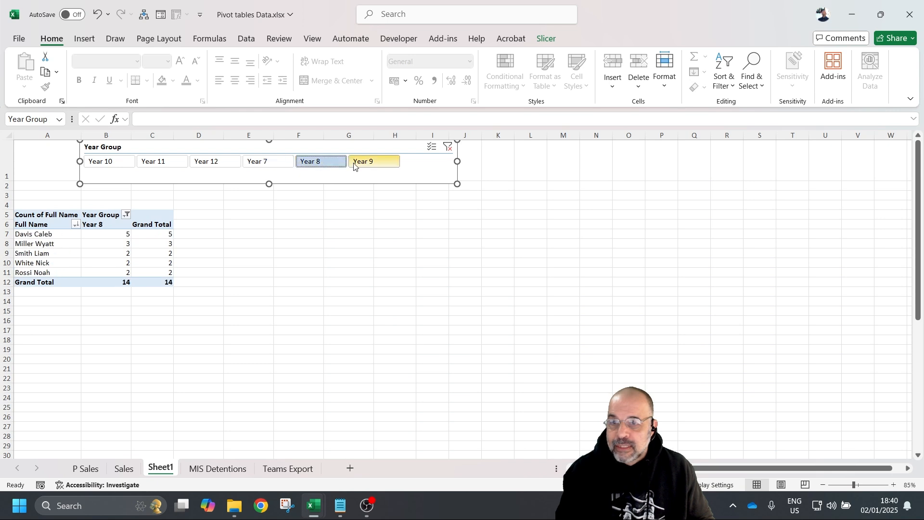
{"action": "left_click", "coordinate": [360, 164]}
{"action": "left_click", "coordinate": [448, 147]}
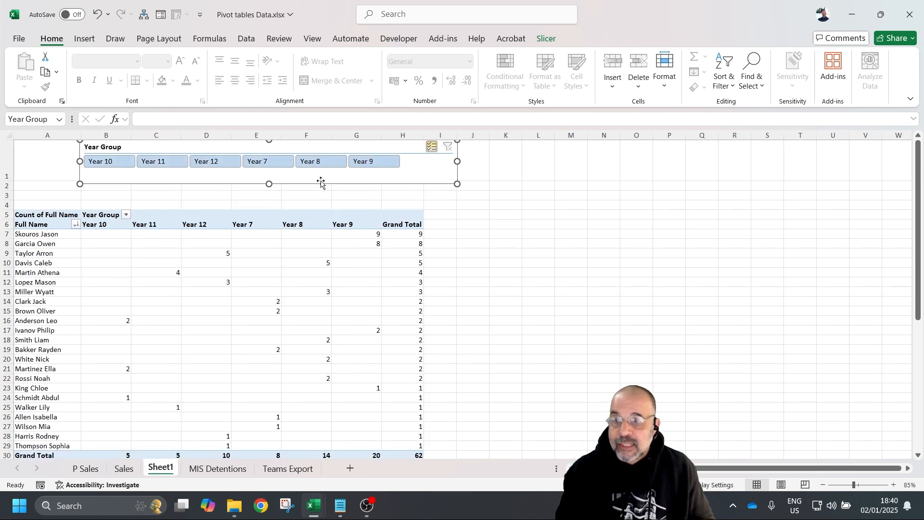
- Leave out Years 12, 11 and 10, then clear the slicer so all six years show again
{"action": "left_click", "coordinate": [212, 161]}
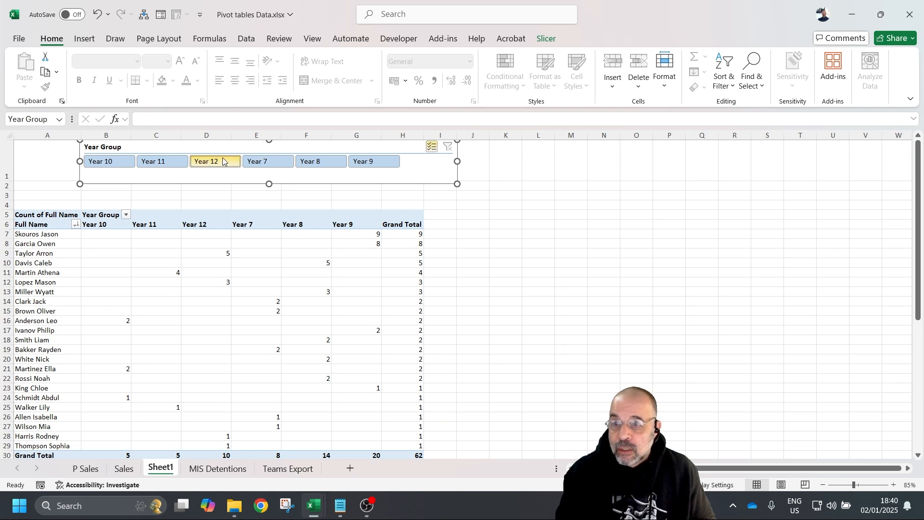
{"action": "left_click", "coordinate": [161, 162]}
{"action": "left_click", "coordinate": [106, 162]}
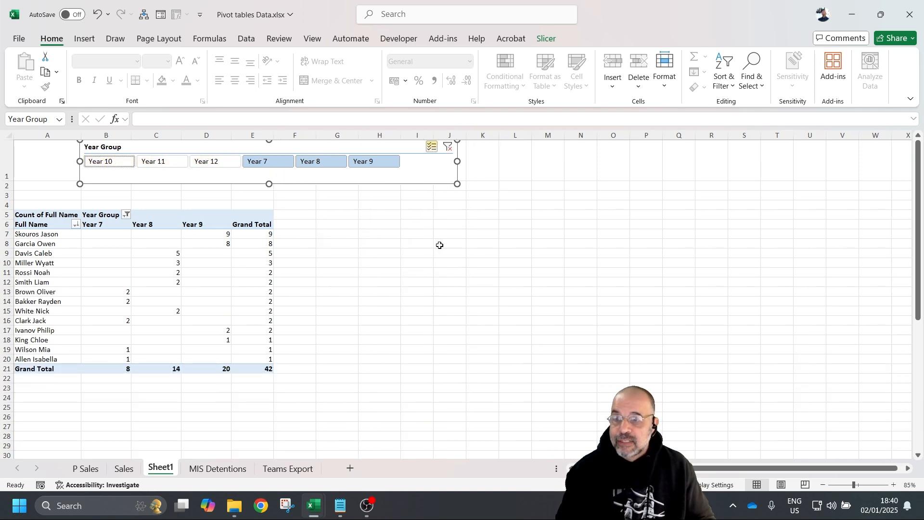
{"action": "left_click", "coordinate": [448, 147]}
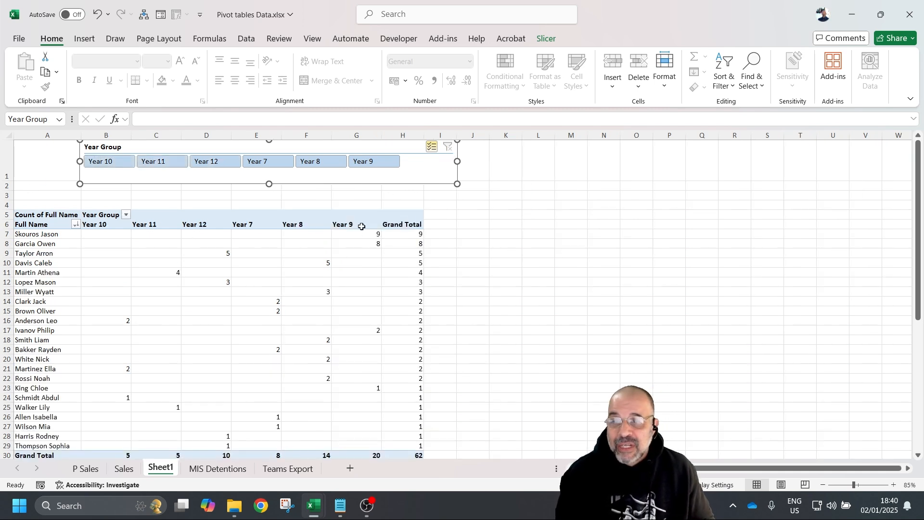
{"action": "left_click", "coordinate": [348, 251]}
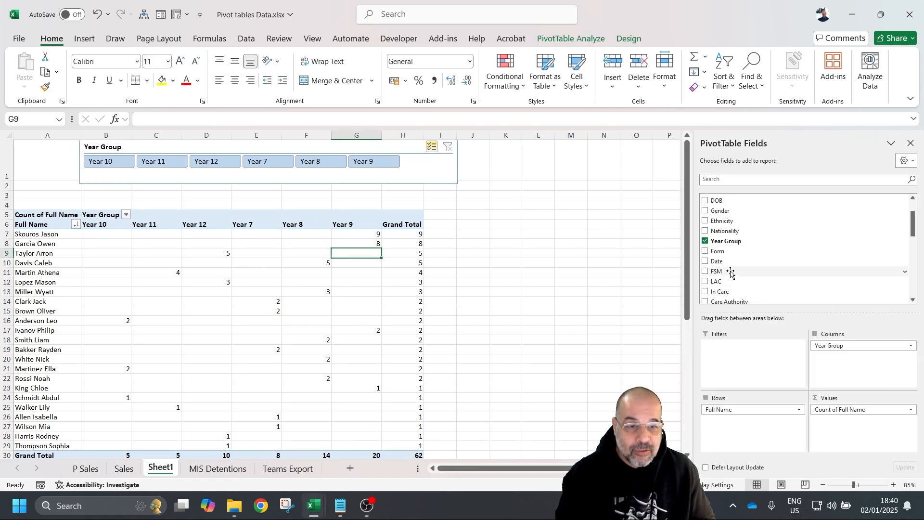
- Add Date as a report filter and place a Date timeline beside the pivot table
{"action": "left_click_drag", "start_coordinate": [734, 261], "coordinate": [735, 261]}
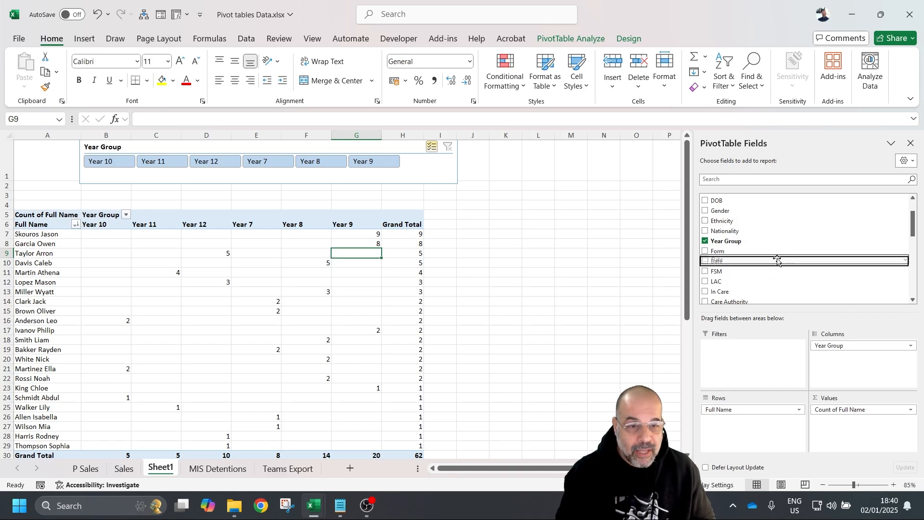
{"action": "left_click_drag", "start_coordinate": [777, 260], "coordinate": [758, 372]}
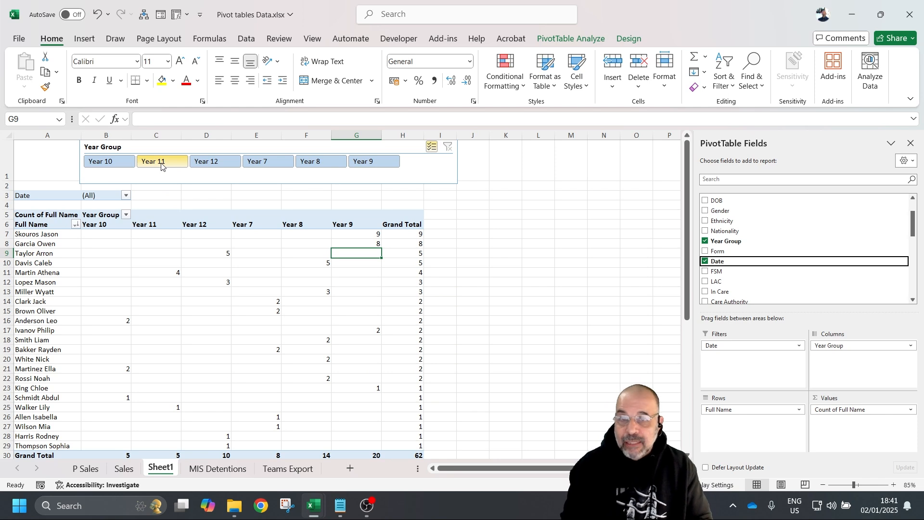
{"action": "right_click", "coordinate": [809, 262]}
{"action": "left_click", "coordinate": [888, 340]}
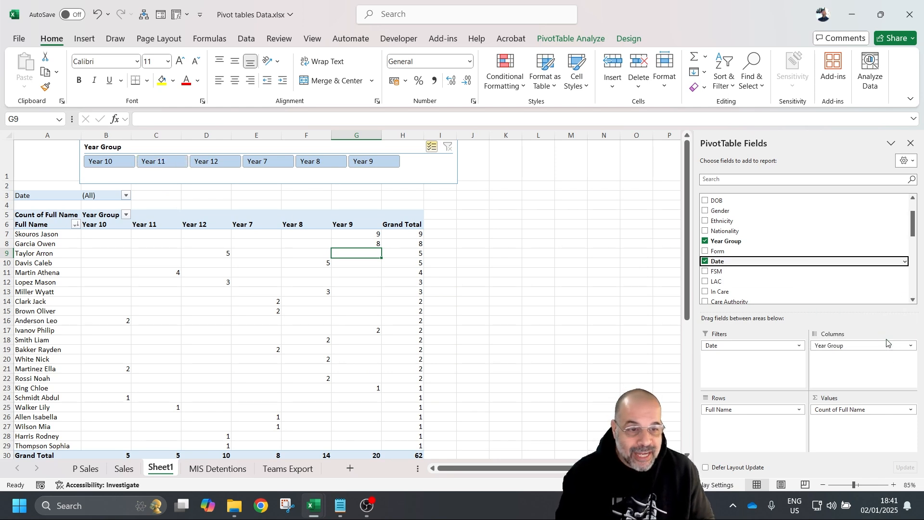
{"action": "left_click_drag", "start_coordinate": [414, 278], "coordinate": [582, 194]}
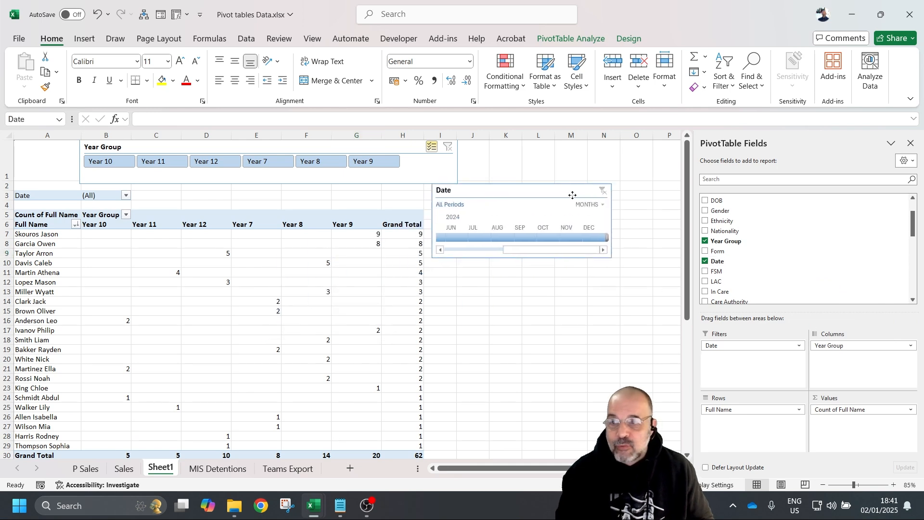
- Heighten row 1 and place the Date timeline under the Year Group slicer, widened to match it
{"action": "left_click", "coordinate": [29, 164]}
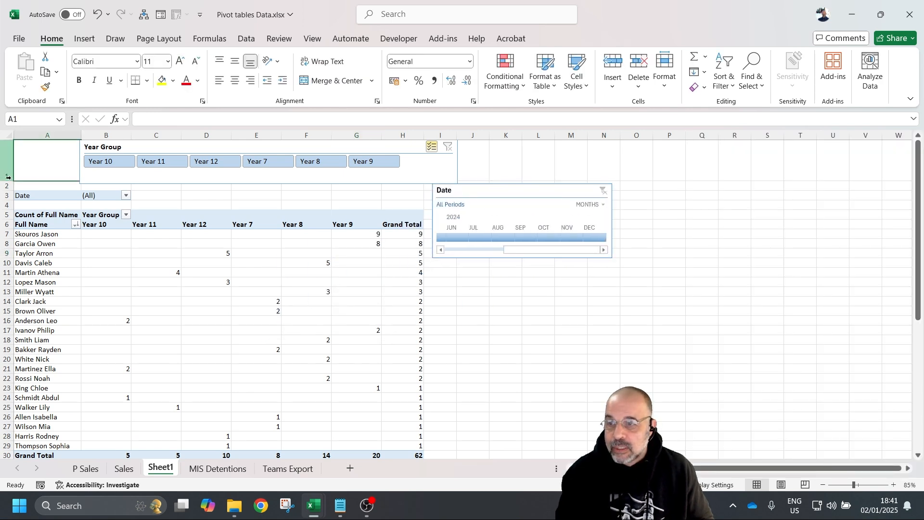
{"action": "left_click_drag", "start_coordinate": [10, 181], "coordinate": [9, 205]}
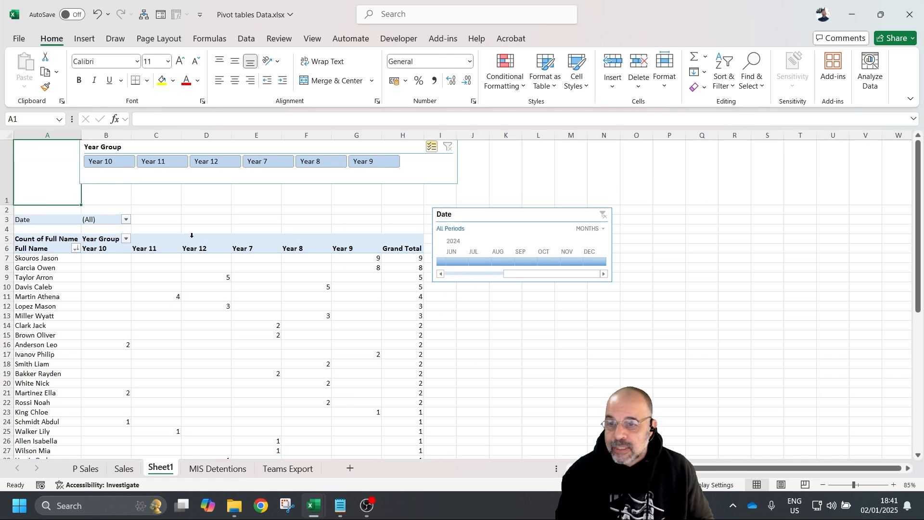
{"action": "left_click_drag", "start_coordinate": [499, 218], "coordinate": [215, 188]}
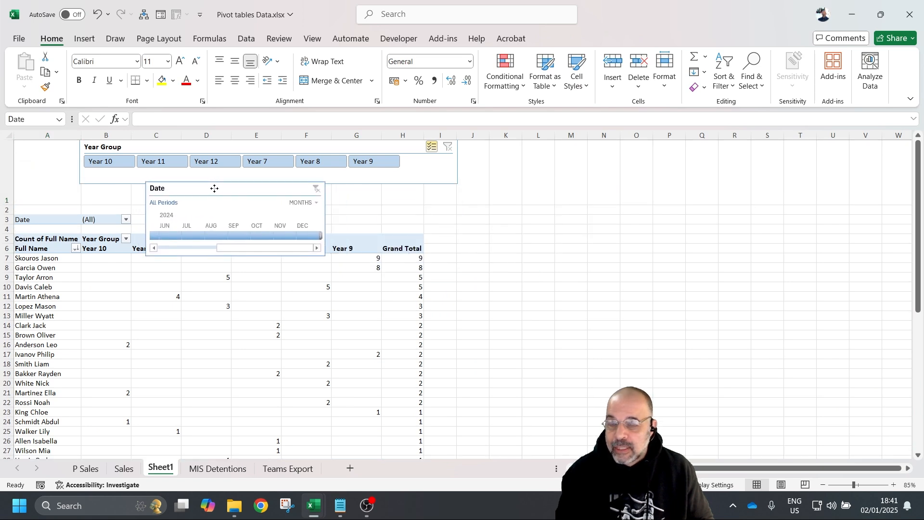
{"action": "left_click_drag", "start_coordinate": [5, 206], "coordinate": [5, 223]}
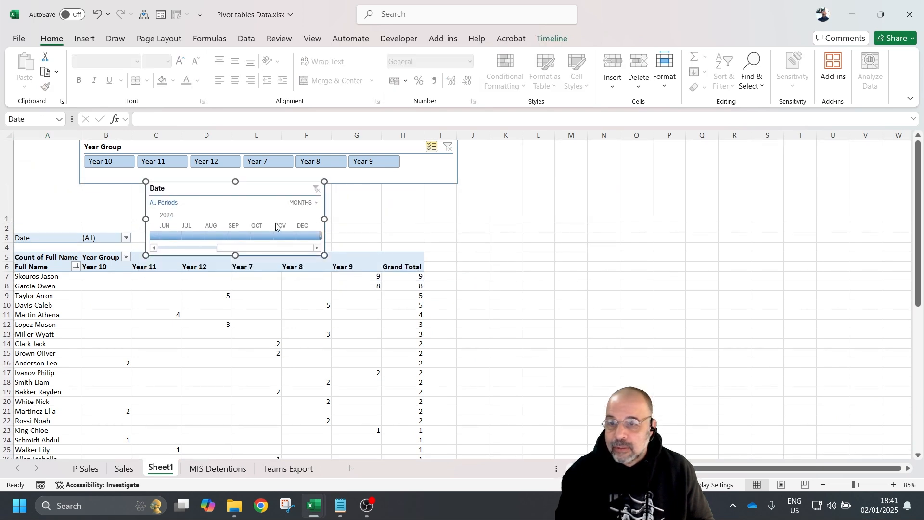
{"action": "left_click_drag", "start_coordinate": [343, 214], "coordinate": [458, 217]}
{"action": "left_click", "coordinate": [566, 296]}
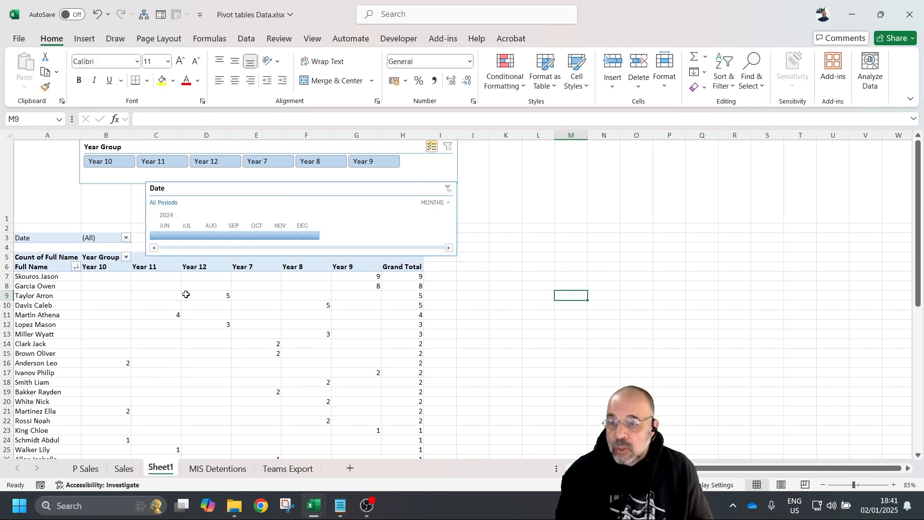
{"action": "left_click_drag", "start_coordinate": [8, 221], "coordinate": [8, 240]}
{"action": "scroll", "coordinate": [520, 272], "scroll_direction": "down", "scroll_amount": 1}
{"action": "scroll", "coordinate": [520, 273], "scroll_direction": "up", "scroll_amount": 1}
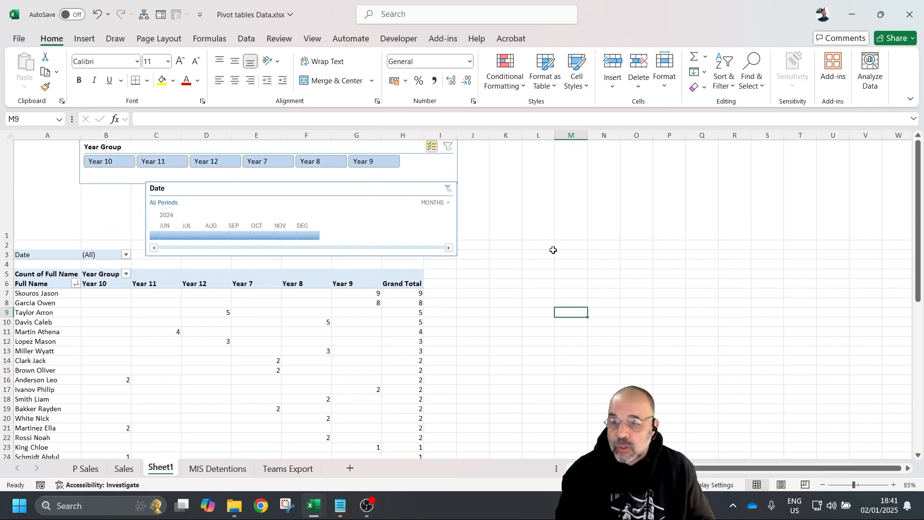
- Try May and September 2024 on the Date timeline, then settle on October 2024 (total 16)
{"action": "left_click", "coordinate": [154, 236]}
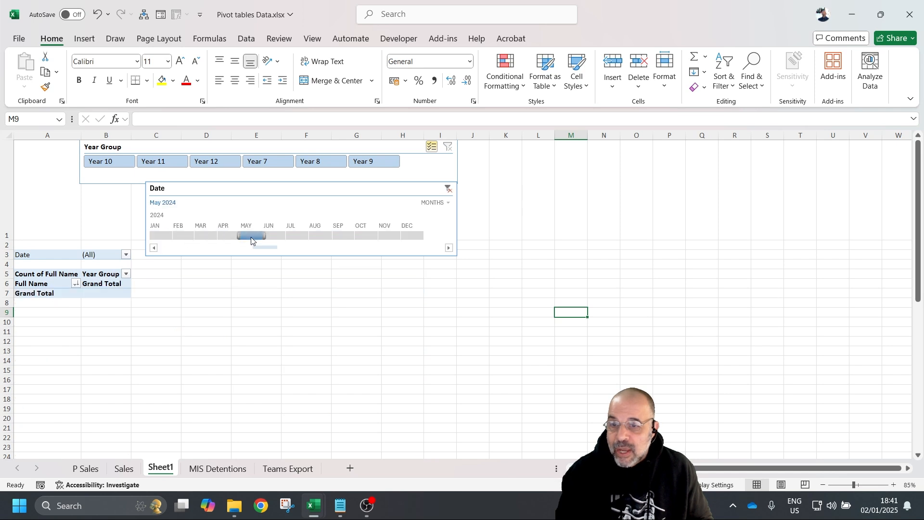
{"action": "left_click", "coordinate": [344, 235]}
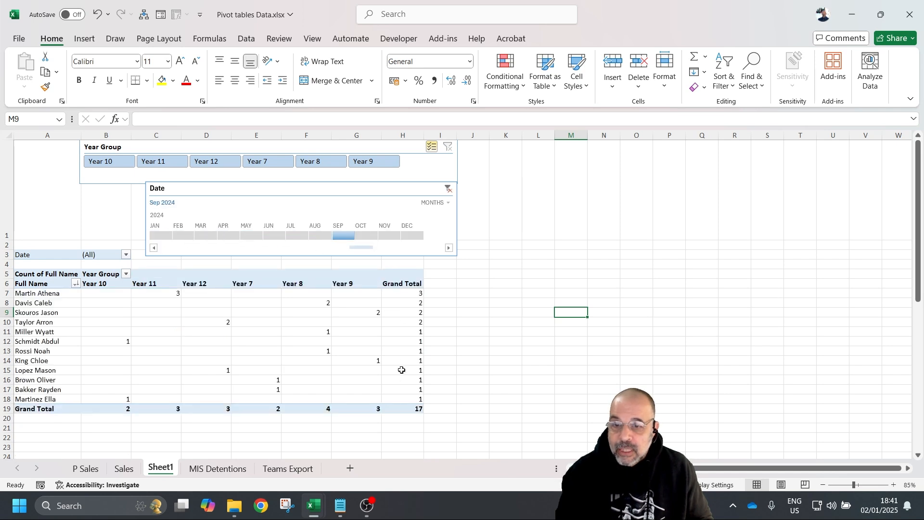
{"action": "left_click_drag", "start_coordinate": [313, 273], "coordinate": [322, 413]}
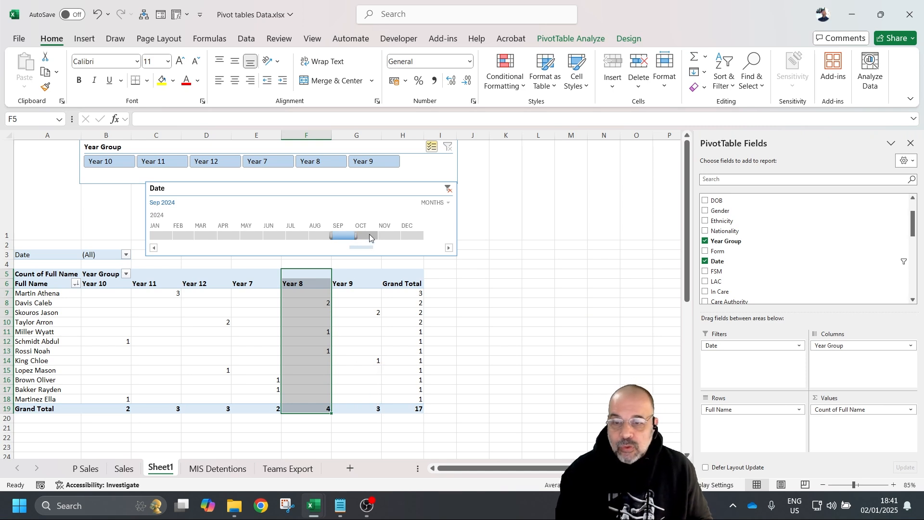
{"action": "left_click", "coordinate": [369, 234]}
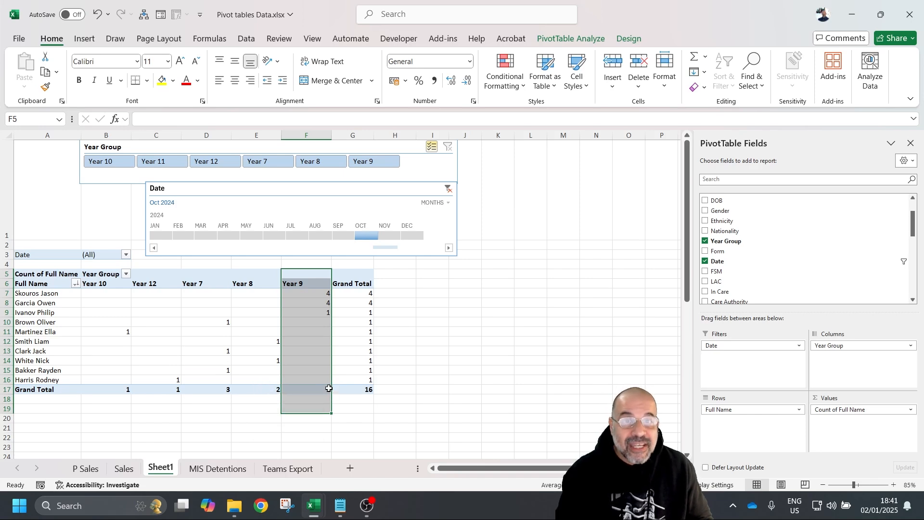
{"action": "left_click", "coordinate": [343, 234]}
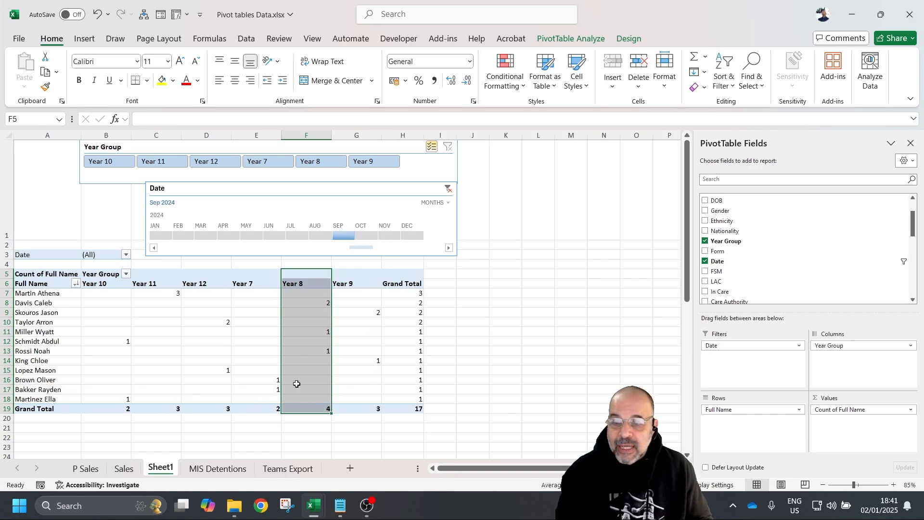
{"action": "left_click", "coordinate": [380, 417]}
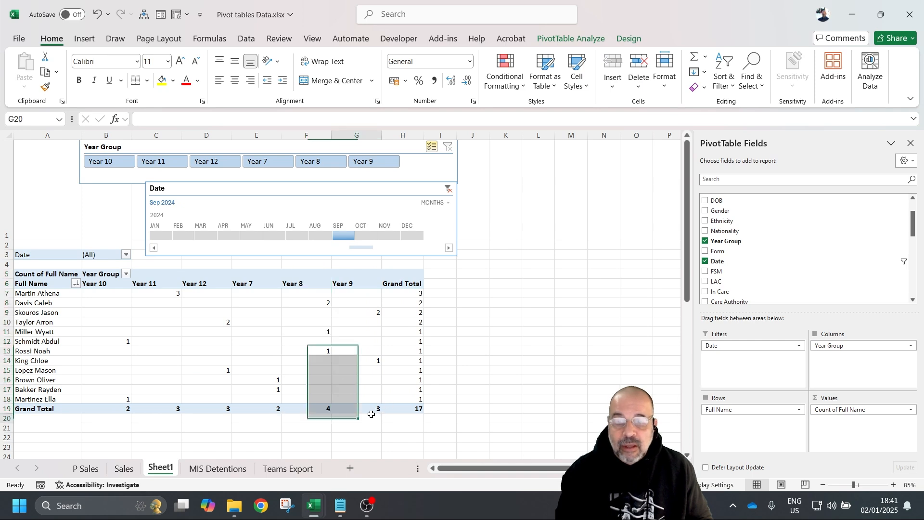
{"action": "left_click", "coordinate": [366, 235]}
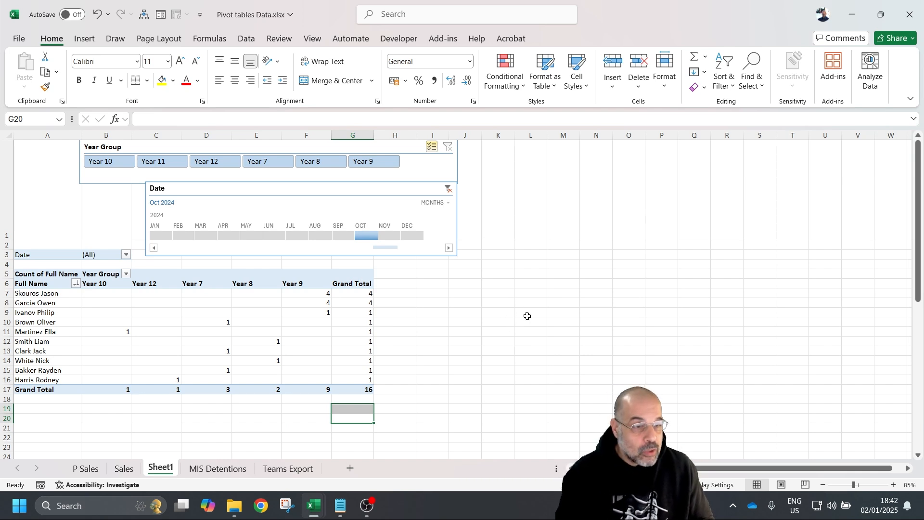
{"action": "left_click", "coordinate": [442, 304]}
- Add Gender as a report filter and show only male (M) students
{"action": "left_click", "coordinate": [339, 312]}
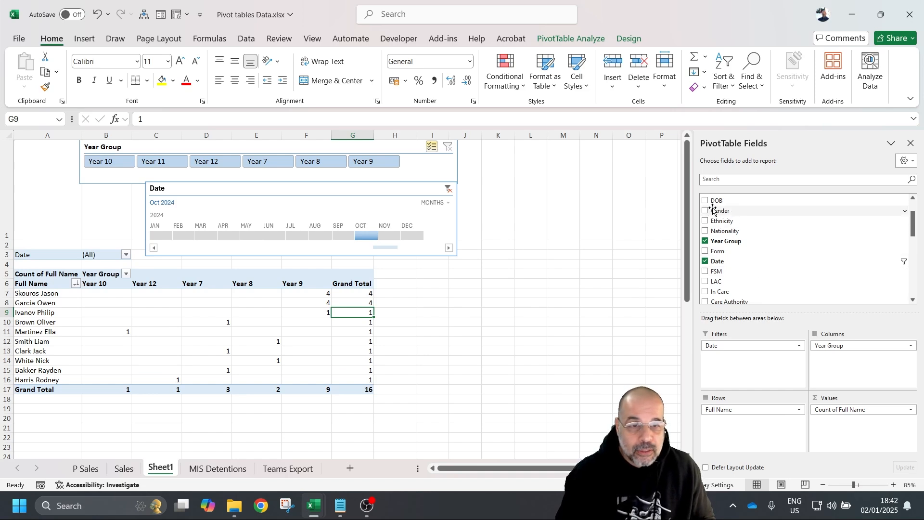
{"action": "left_click_drag", "start_coordinate": [716, 211], "coordinate": [747, 373]}
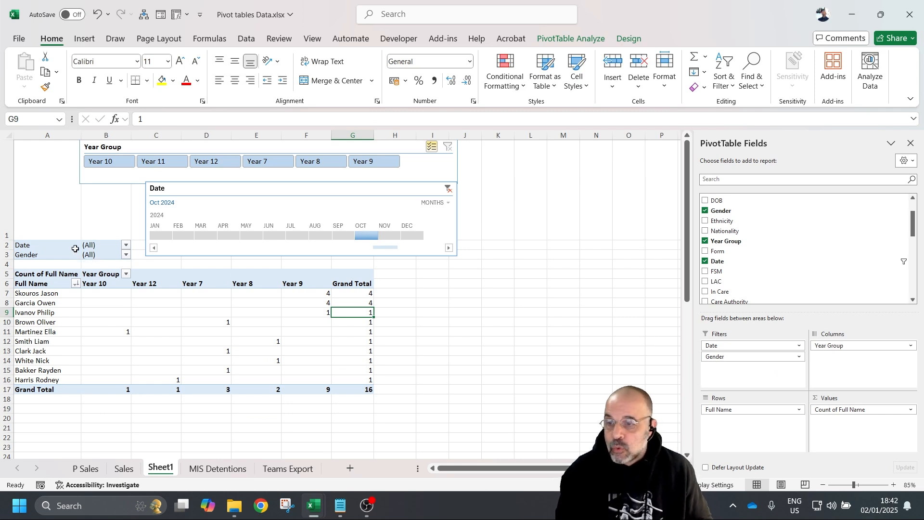
{"action": "left_click", "coordinate": [126, 254]}
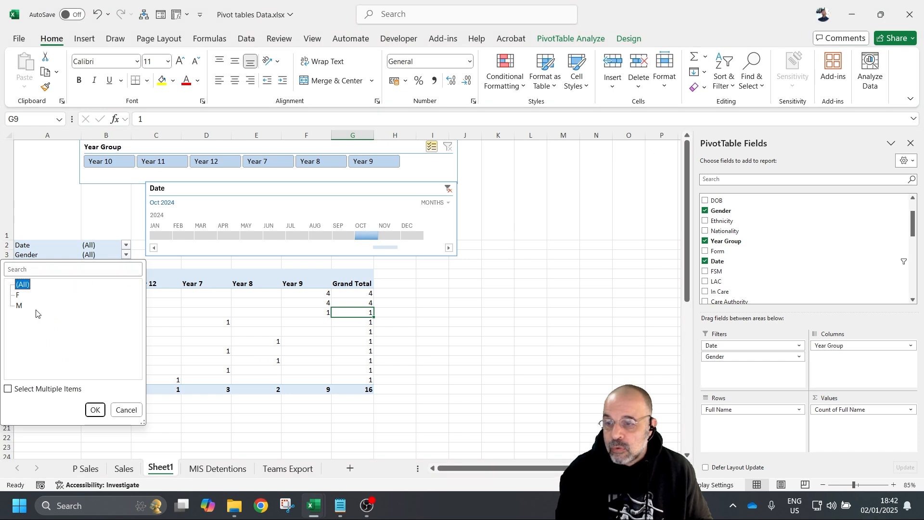
{"action": "left_click", "coordinate": [20, 306]}
{"action": "left_click", "coordinate": [95, 410]}
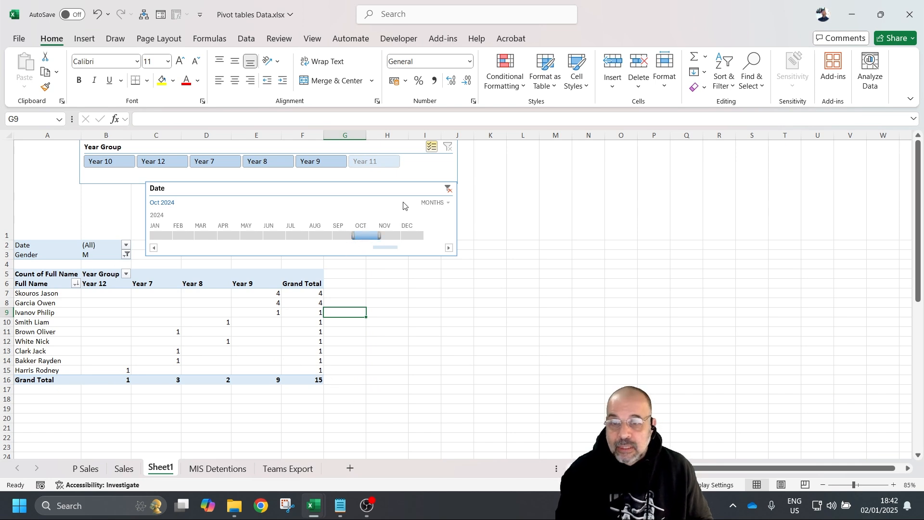
- Clear the Date timeline filter, then switch the Gender filter to F
{"action": "left_click", "coordinate": [448, 188]}
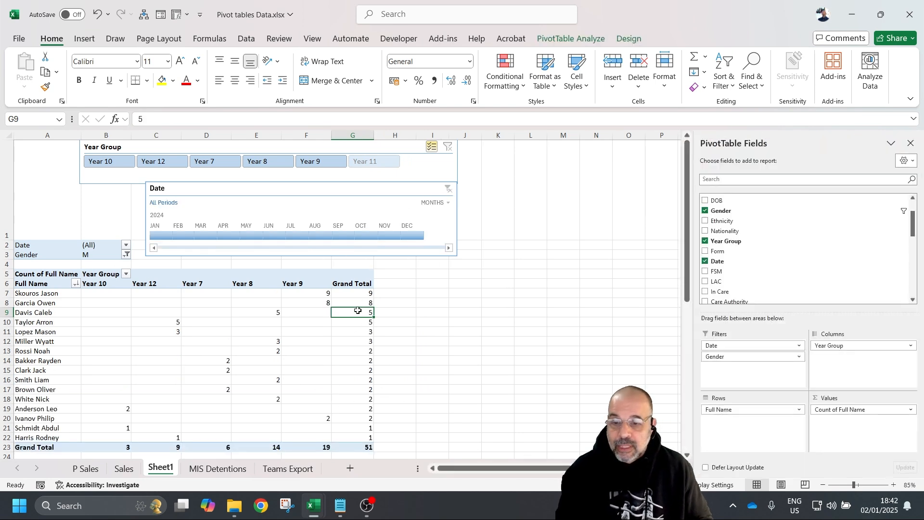
{"action": "scroll", "coordinate": [356, 313], "scroll_direction": "down", "scroll_amount": 2}
{"action": "scroll", "coordinate": [325, 323], "scroll_direction": "up", "scroll_amount": 2}
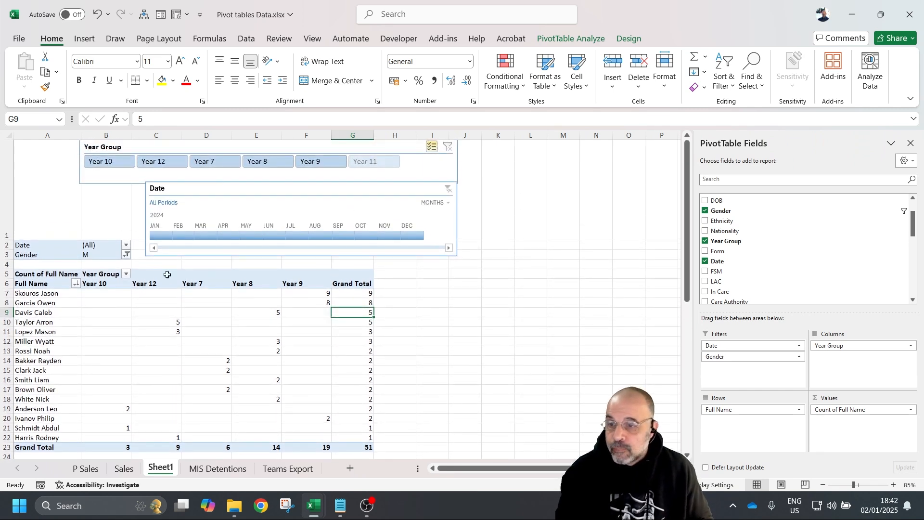
{"action": "mouse_move", "coordinate": [368, 445]}
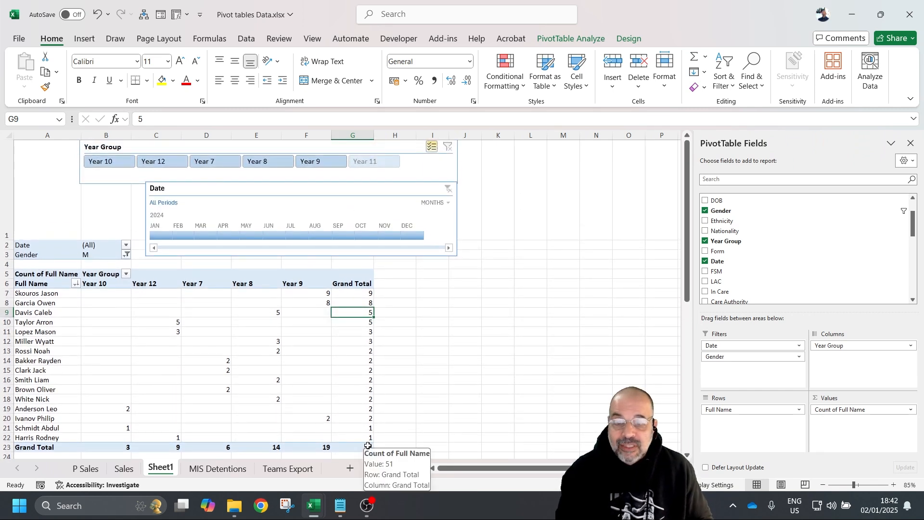
{"action": "left_click", "coordinate": [126, 254]}
{"action": "left_click", "coordinate": [18, 295]}
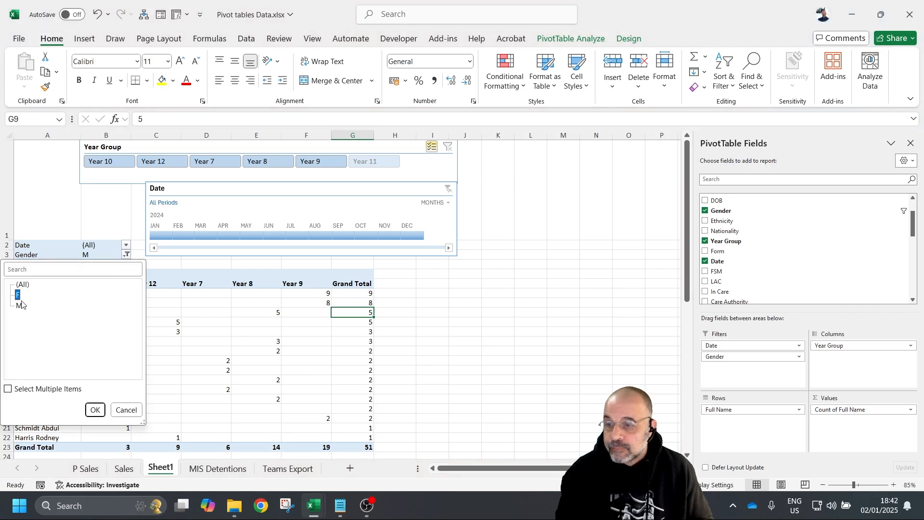
{"action": "left_click", "coordinate": [95, 409]}
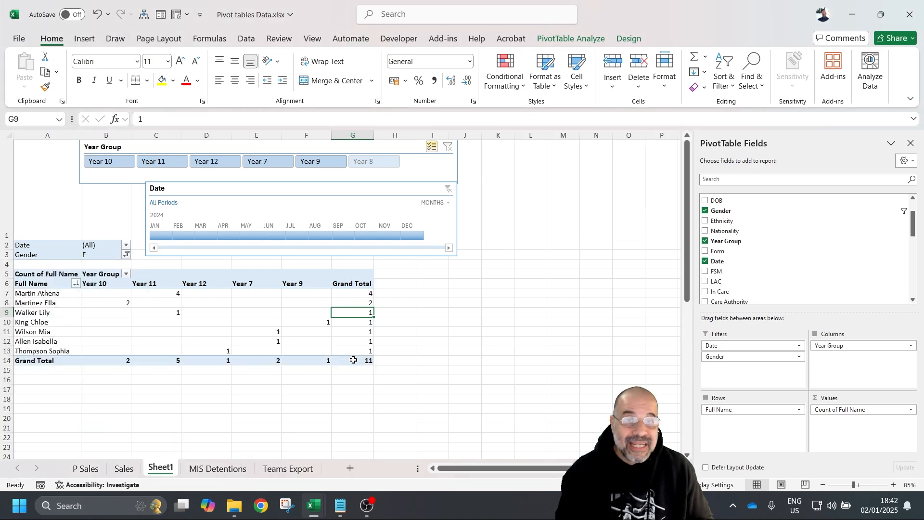
{"action": "mouse_move", "coordinate": [353, 360]}
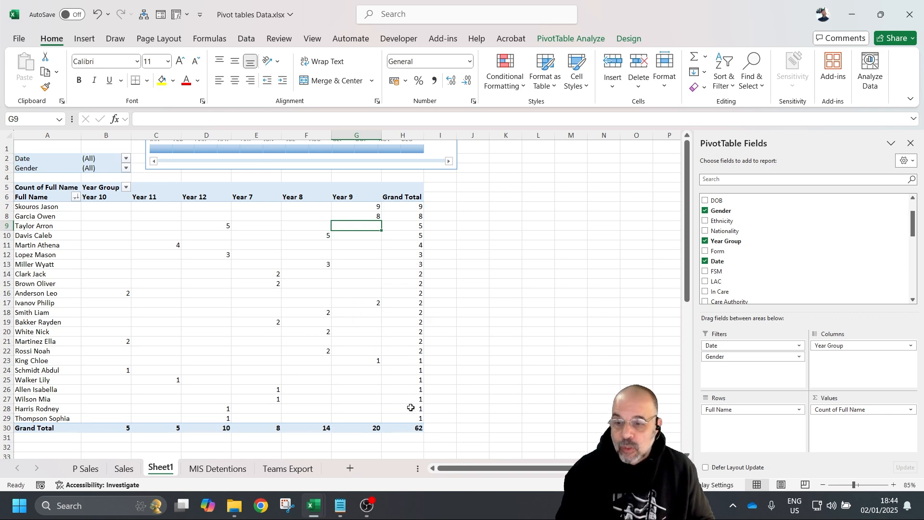
- On MIS Detentions, enter the new student's surname, forename and preferred name in row 64
{"action": "left_click", "coordinate": [205, 469]}
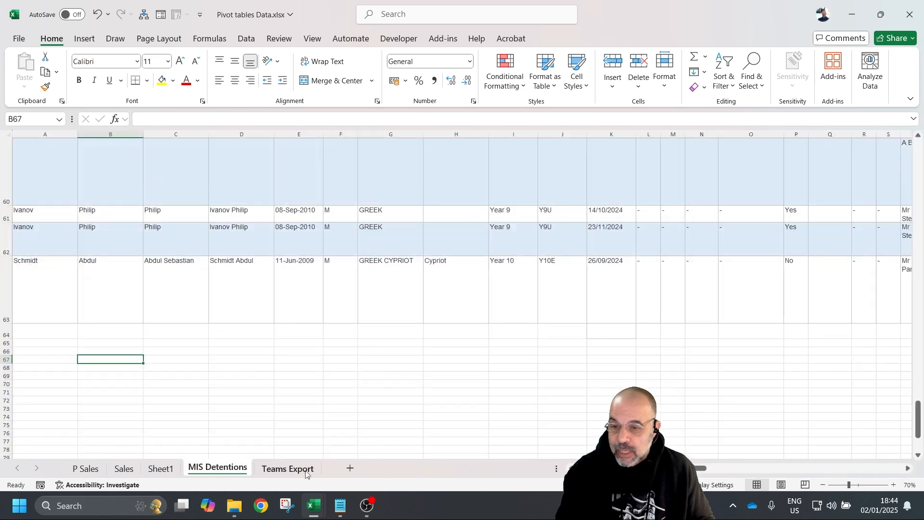
{"action": "left_click", "coordinate": [27, 334]}
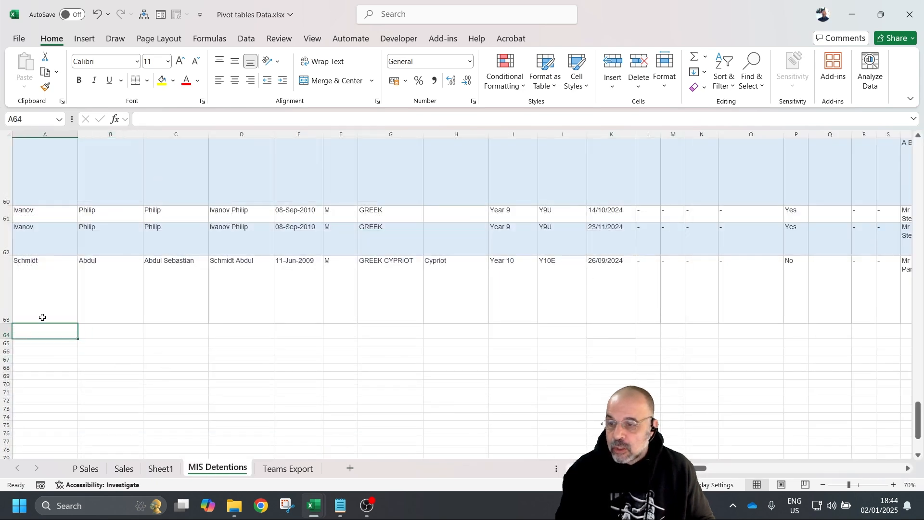
{"action": "left_click", "coordinate": [5, 332]}
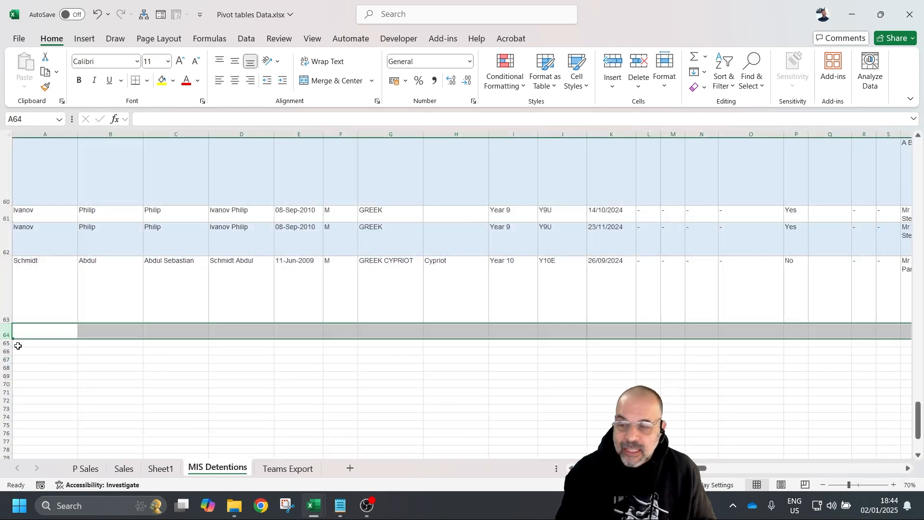
{"action": "left_click", "coordinate": [33, 334]}
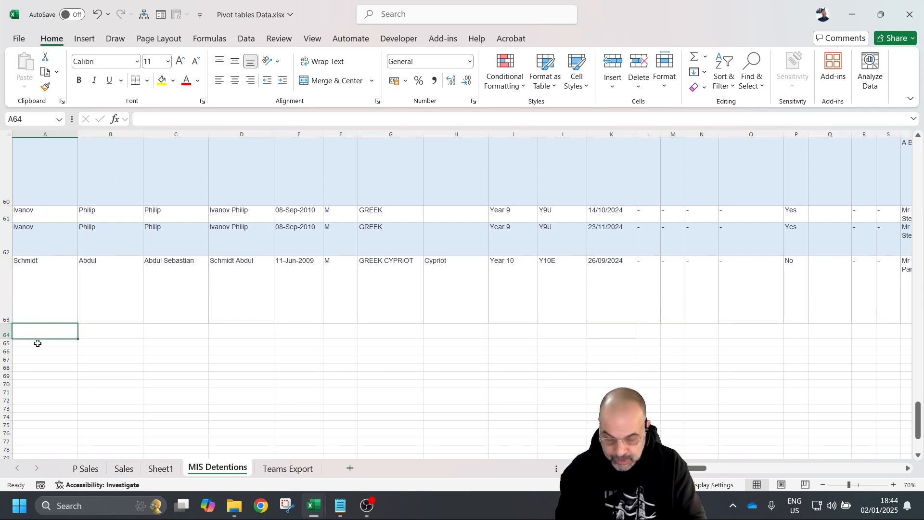
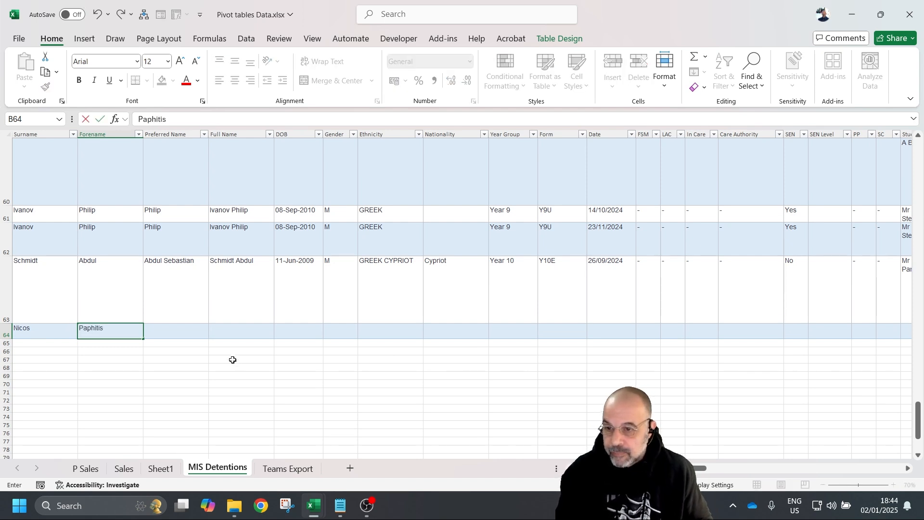
{"action": "left_click", "coordinate": [184, 331]}
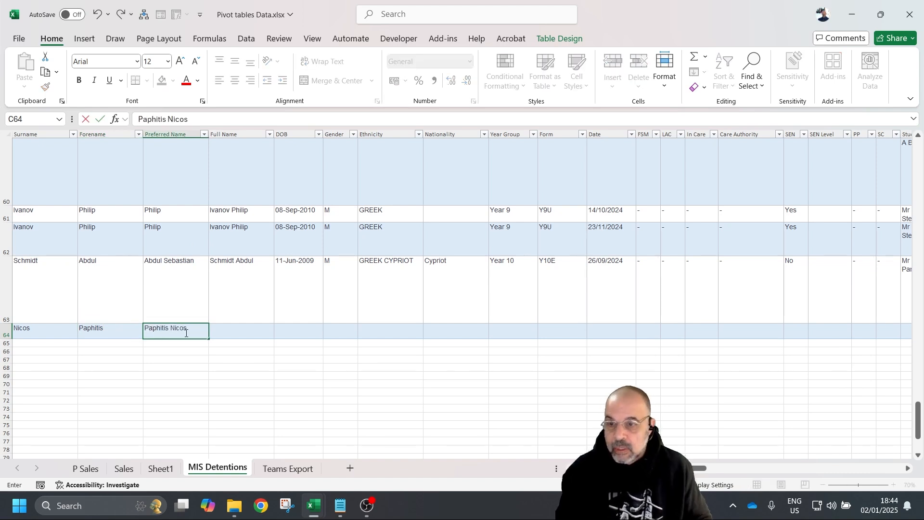
{"action": "left_click", "coordinate": [319, 331]}
- Copy row 63's details from DOB onward into row 64 starting at the DOB column
{"action": "left_click", "coordinate": [309, 268]}
{"action": "key", "text": "ctrl+c"}
{"action": "left_click_drag", "start_coordinate": [295, 272], "coordinate": [792, 311]}
{"action": "key", "text": "ctrl+c"}
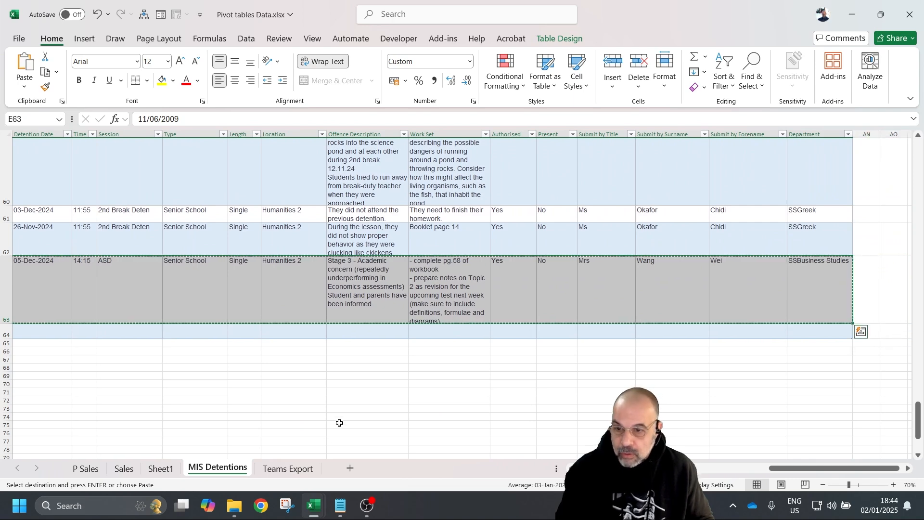
{"action": "scroll", "coordinate": [299, 435], "scroll_direction": "left", "scroll_amount": 10}
{"action": "scroll", "coordinate": [282, 426], "scroll_direction": "left", "scroll_amount": 5}
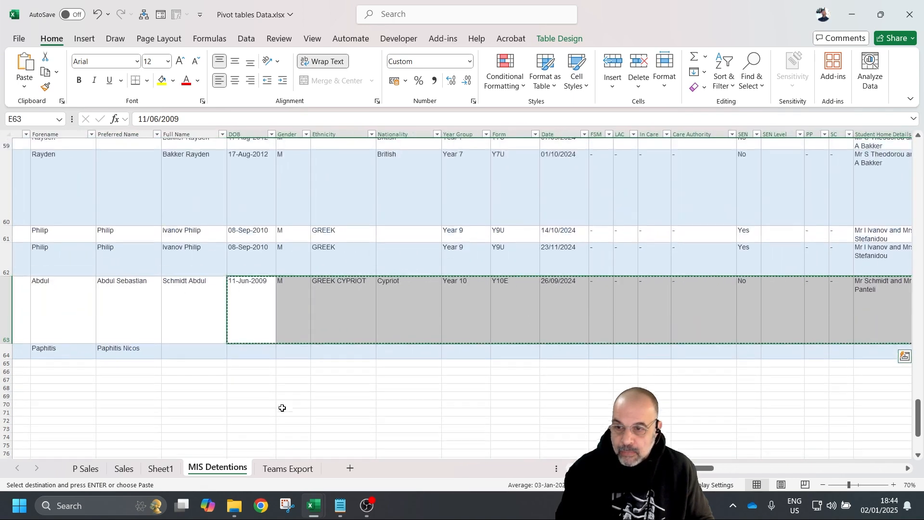
{"action": "left_click", "coordinate": [238, 354]}
{"action": "key", "text": "ctrl+v"}
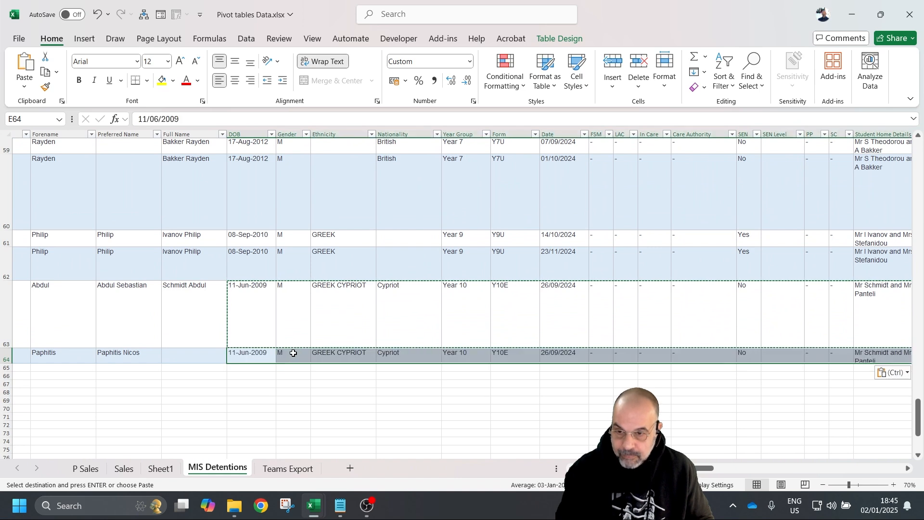
{"action": "left_click", "coordinate": [460, 354]}
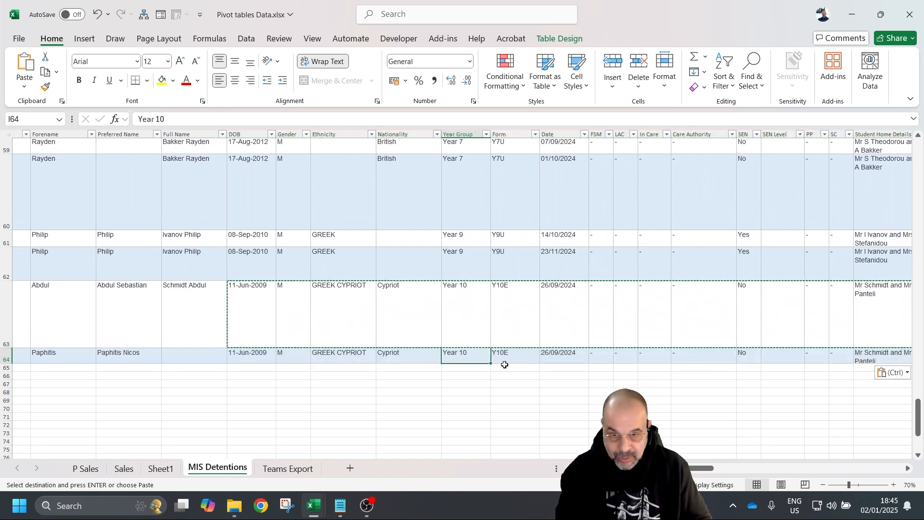
{"action": "left_click", "coordinate": [174, 469]}
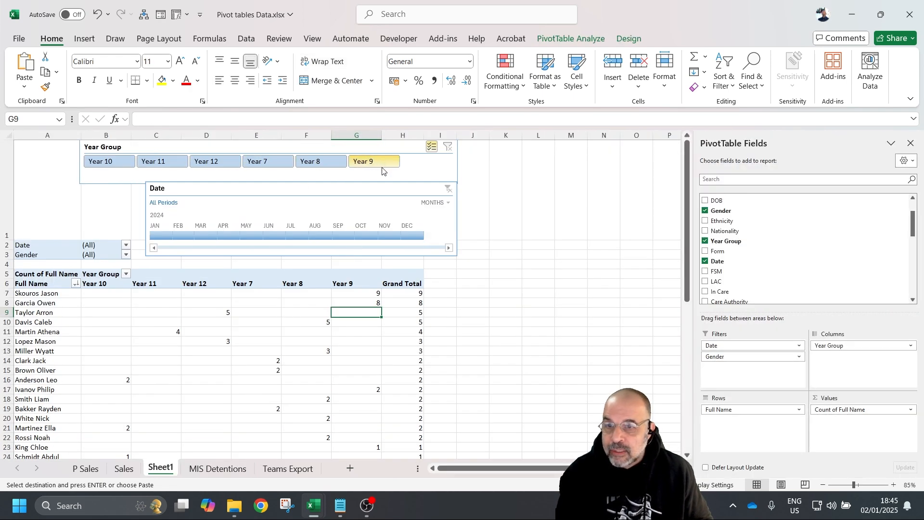
- Change the new student's Year Group in I64 to Year 13 and edit their form in J64
{"action": "scroll", "coordinate": [326, 338], "scroll_direction": "down", "scroll_amount": 2}
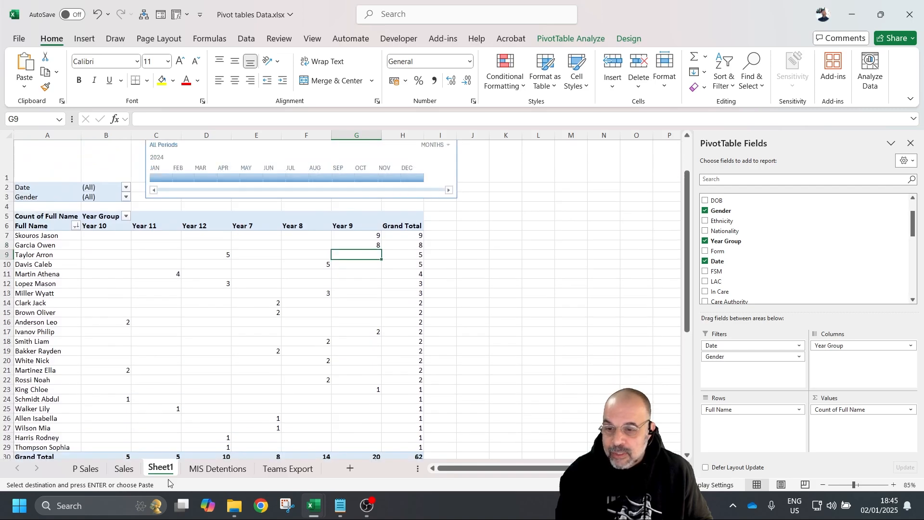
{"action": "left_click", "coordinate": [218, 468]}
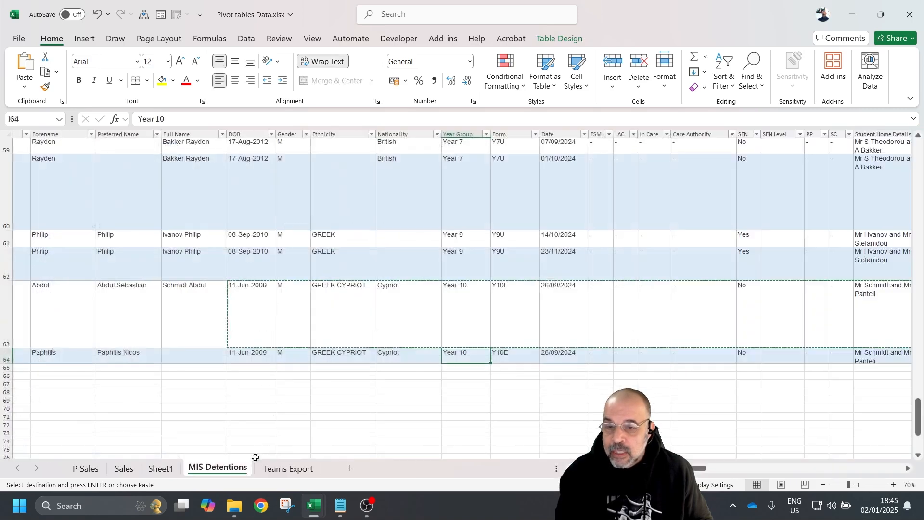
{"action": "double_click", "coordinate": [485, 356]}
{"action": "key", "text": "BackSpace"}
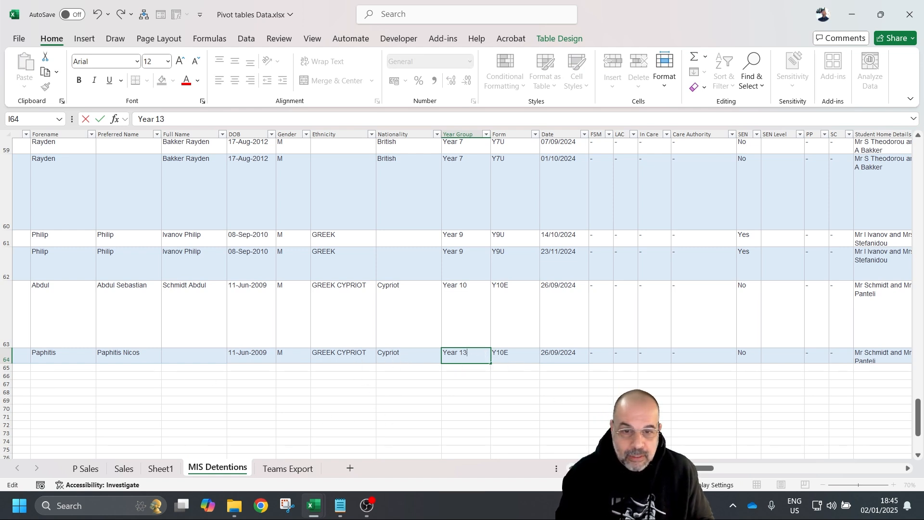
{"action": "left_click", "coordinate": [501, 353]}
{"action": "double_click", "coordinate": [501, 352]}
{"action": "key", "text": "Delete"}
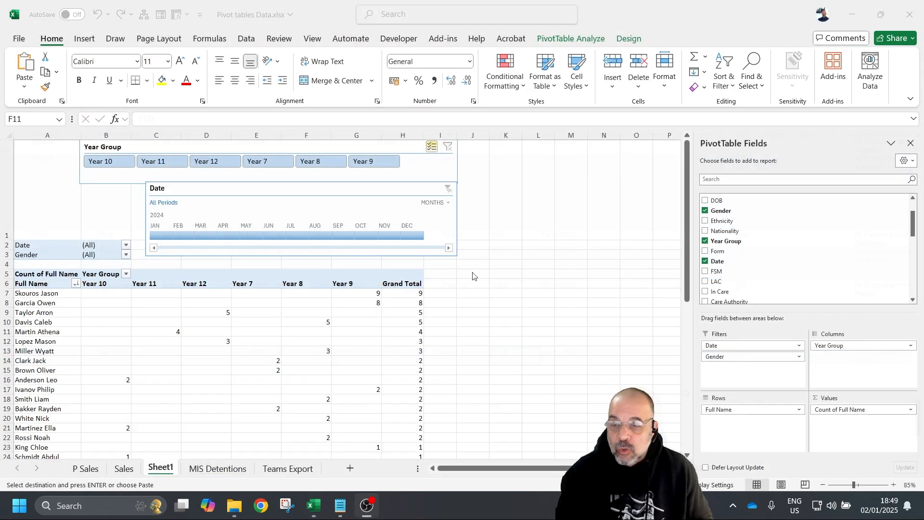
{"action": "left_click", "coordinate": [198, 146]}
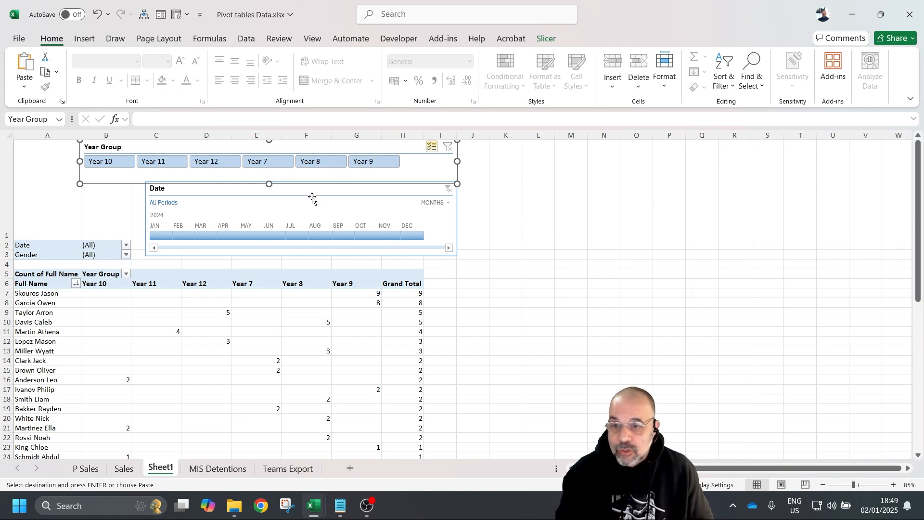
{"action": "left_click", "coordinate": [162, 282]}
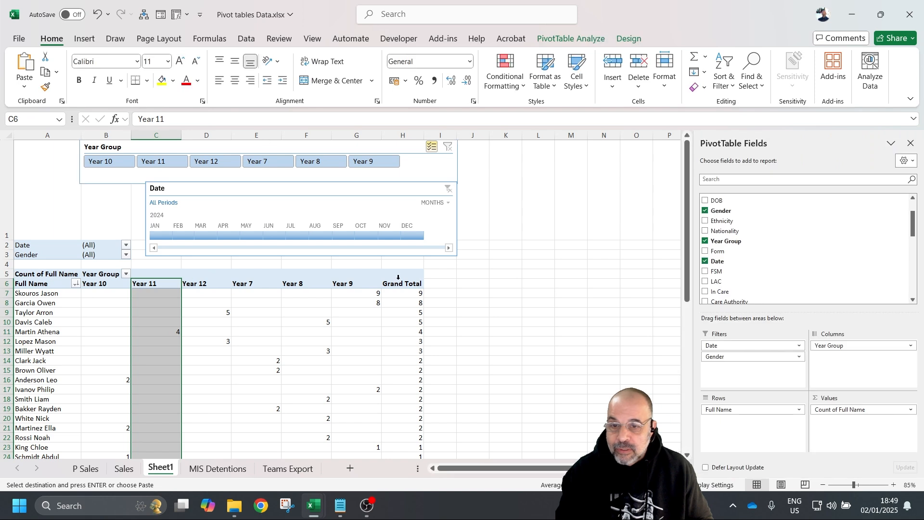
- Refresh All on the pivot so a Year 13 column appears and the grand total becomes 63
{"action": "left_click", "coordinate": [368, 281]}
{"action": "left_click", "coordinate": [491, 292]}
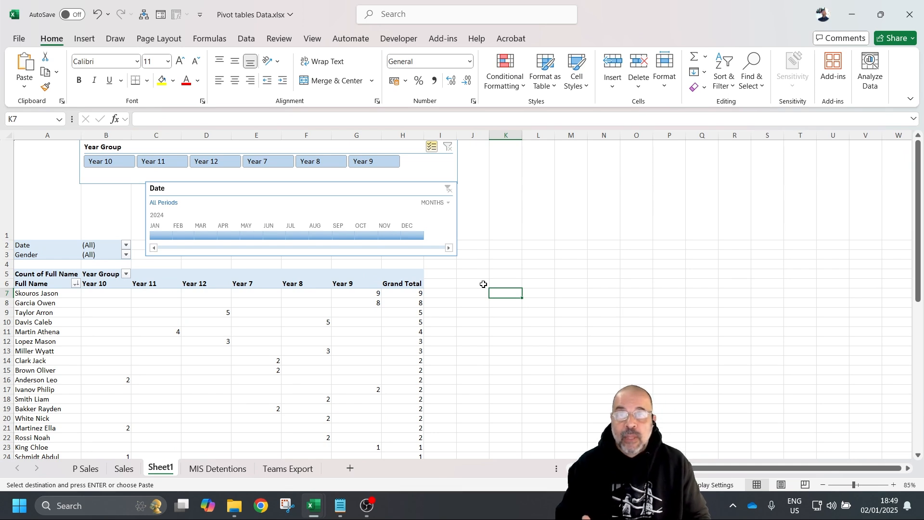
{"action": "left_click", "coordinate": [293, 334]}
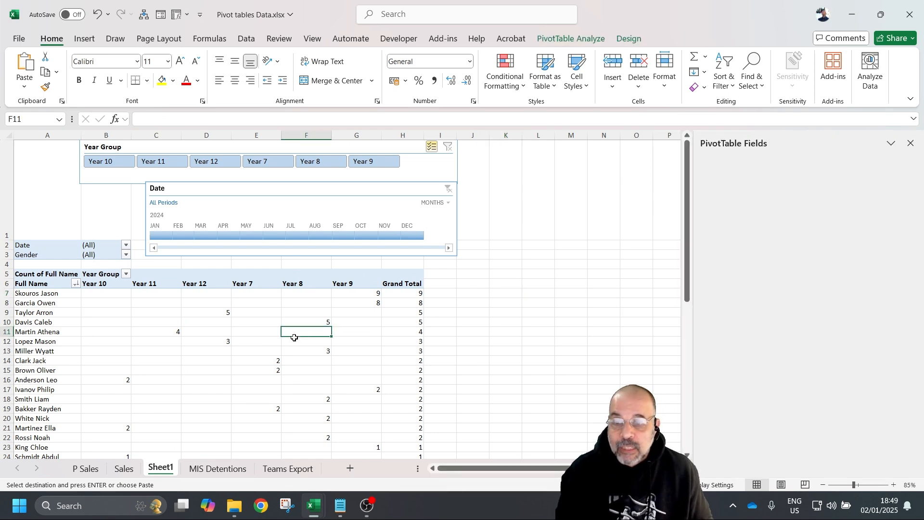
{"action": "left_click", "coordinate": [585, 37]}
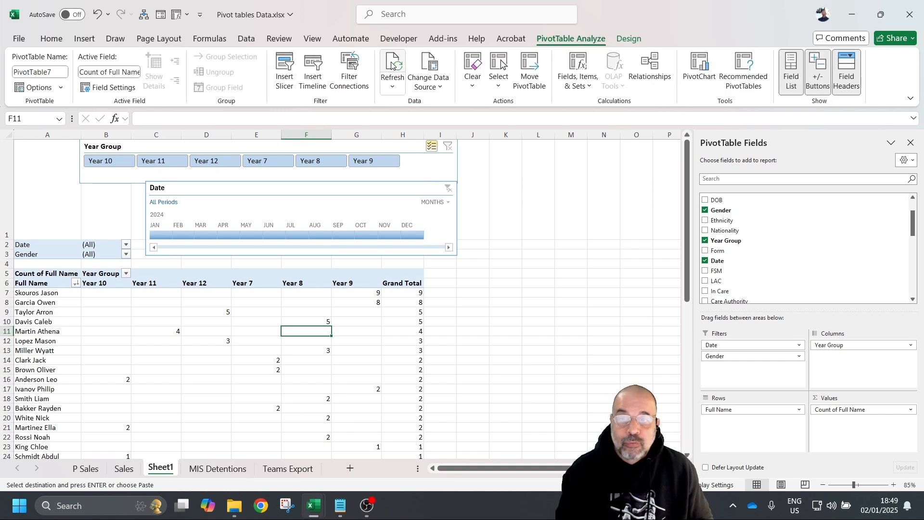
{"action": "left_click", "coordinate": [392, 86]}
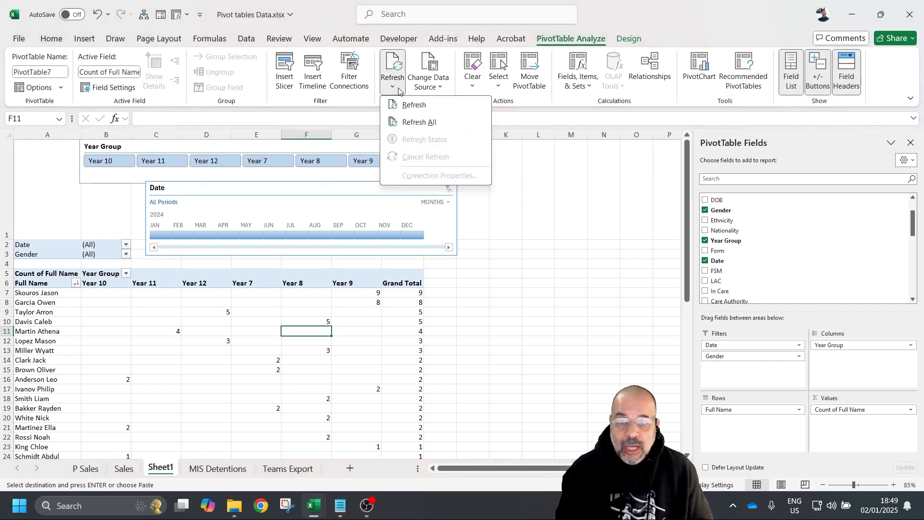
{"action": "left_click", "coordinate": [434, 125]}
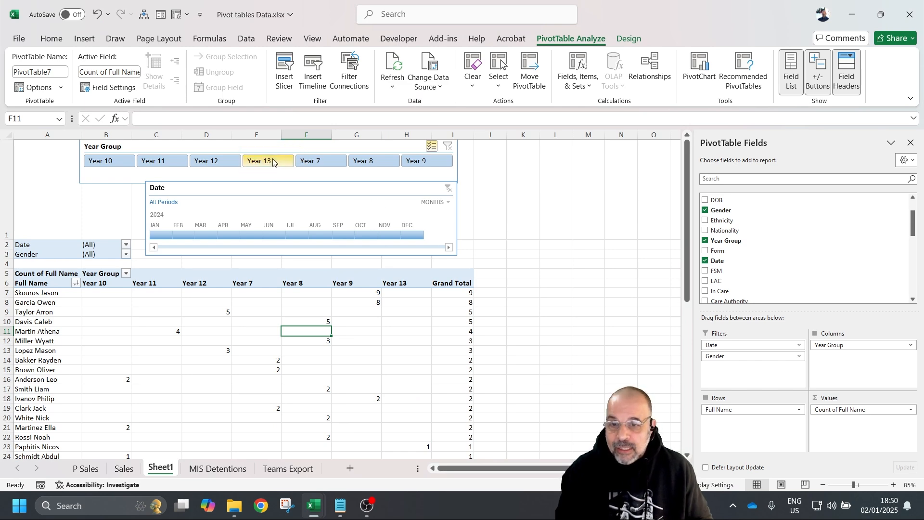
{"action": "scroll", "coordinate": [246, 341], "scroll_direction": "down", "scroll_amount": 2}
{"action": "left_click_drag", "start_coordinate": [409, 331], "coordinate": [37, 333]}
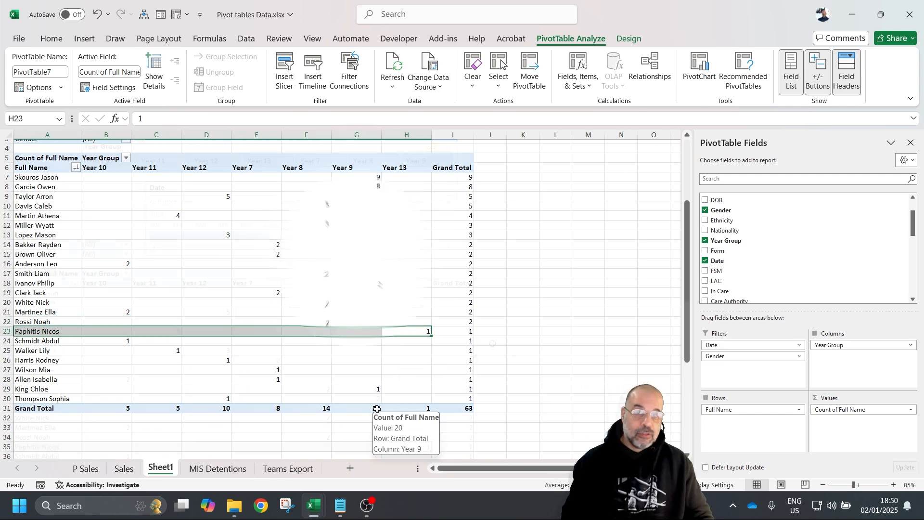
{"action": "scroll", "coordinate": [491, 343], "scroll_direction": "up", "scroll_amount": 2}
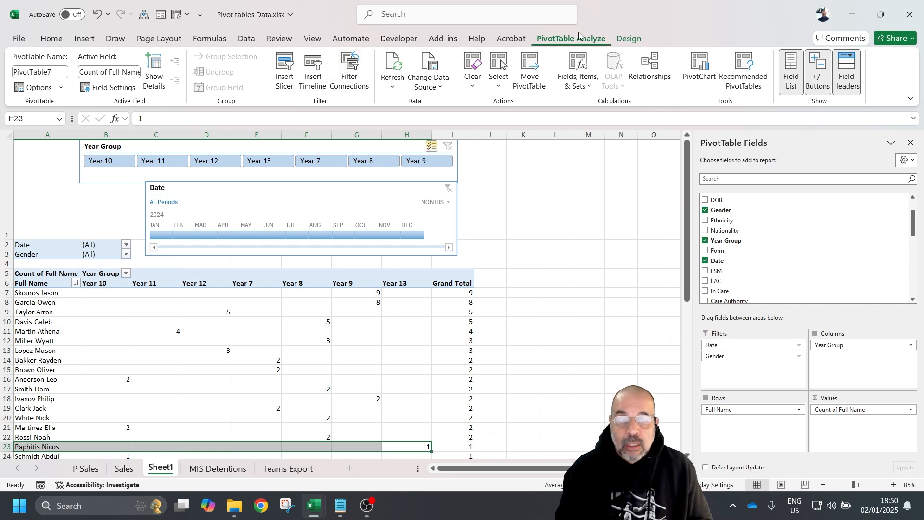
- Turn on 'Refresh data when opening the file' in the Sheet1 pivot's options
{"action": "left_click", "coordinate": [60, 87]}
{"action": "left_click", "coordinate": [45, 105]}
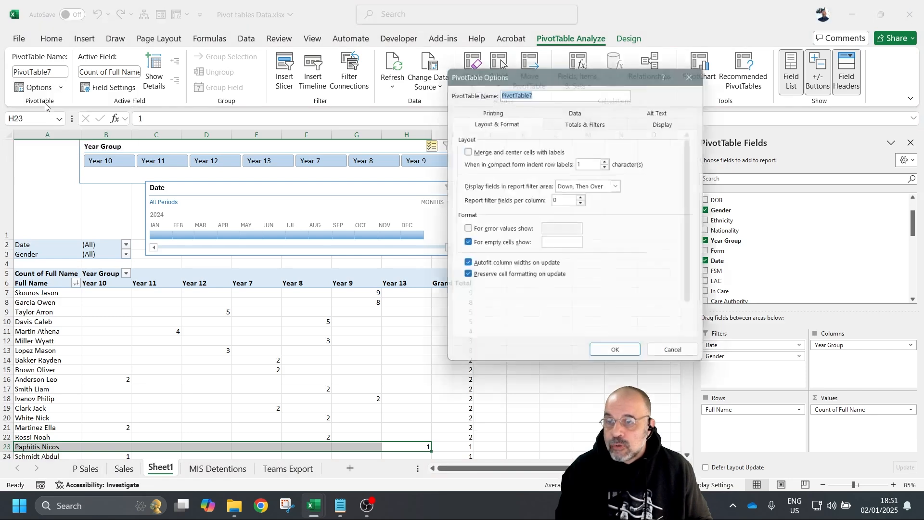
{"action": "left_click", "coordinate": [587, 111]}
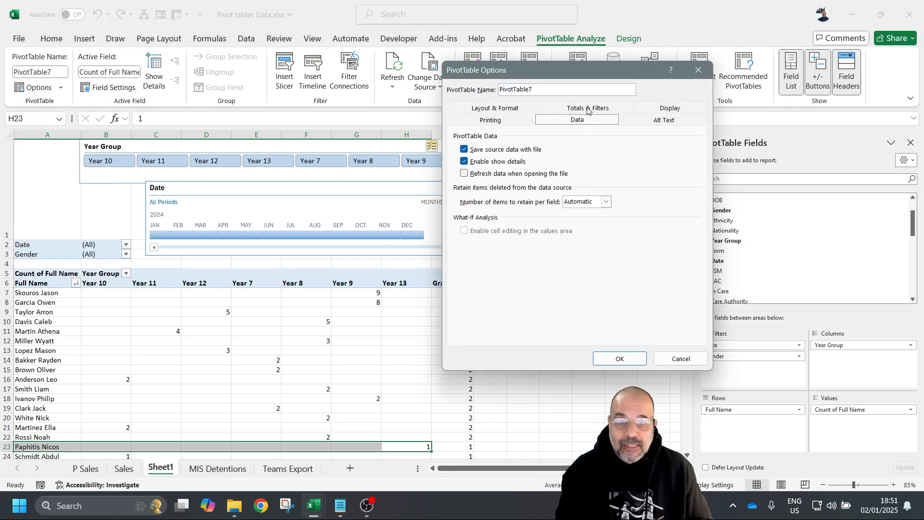
{"action": "left_click", "coordinate": [464, 174]}
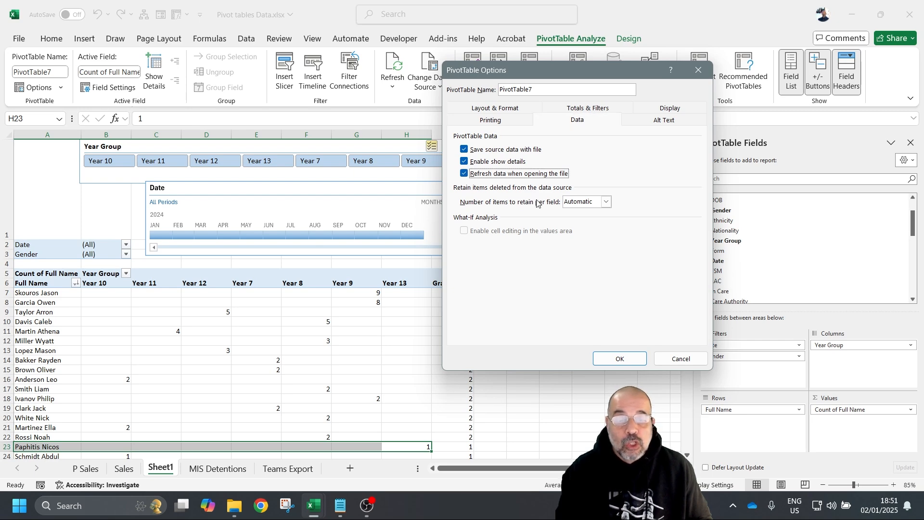
{"action": "left_click", "coordinate": [616, 360]}
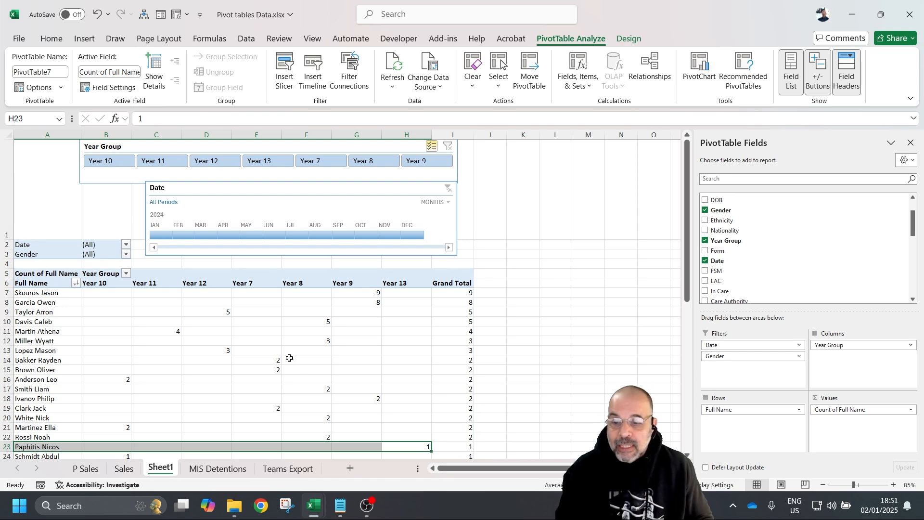
{"action": "left_click", "coordinate": [87, 468]}
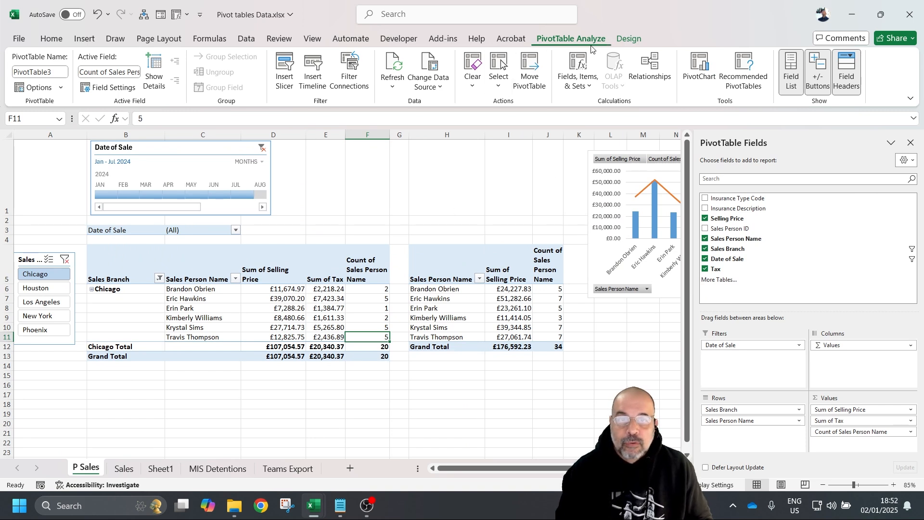
- Enable 'Refresh data when opening the file' for PivotTable3, accepting the shared-source warning
{"action": "left_click", "coordinate": [42, 87]}
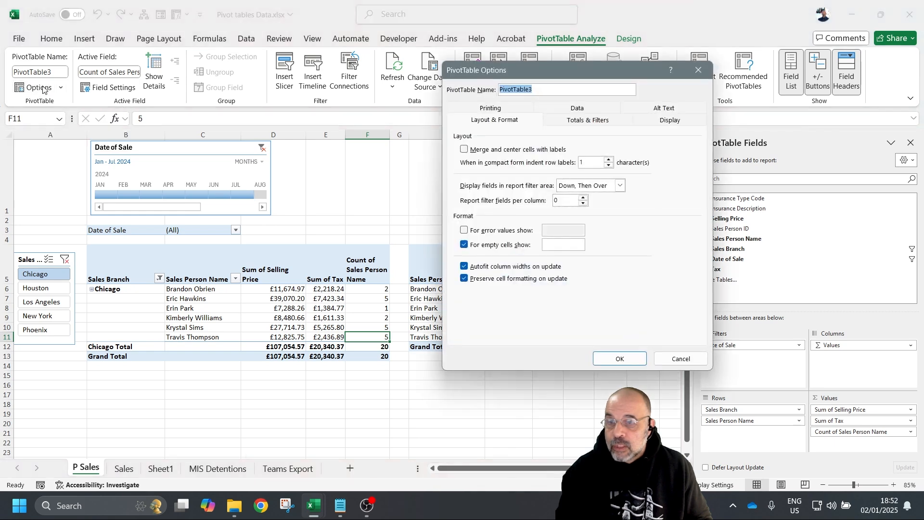
{"action": "left_click", "coordinate": [593, 108]}
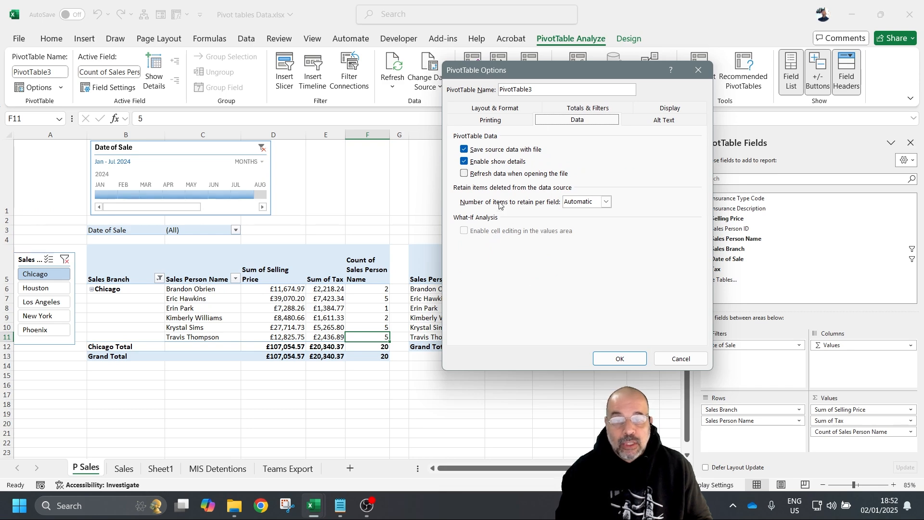
{"action": "left_click", "coordinate": [464, 174]}
{"action": "left_click", "coordinate": [612, 357]}
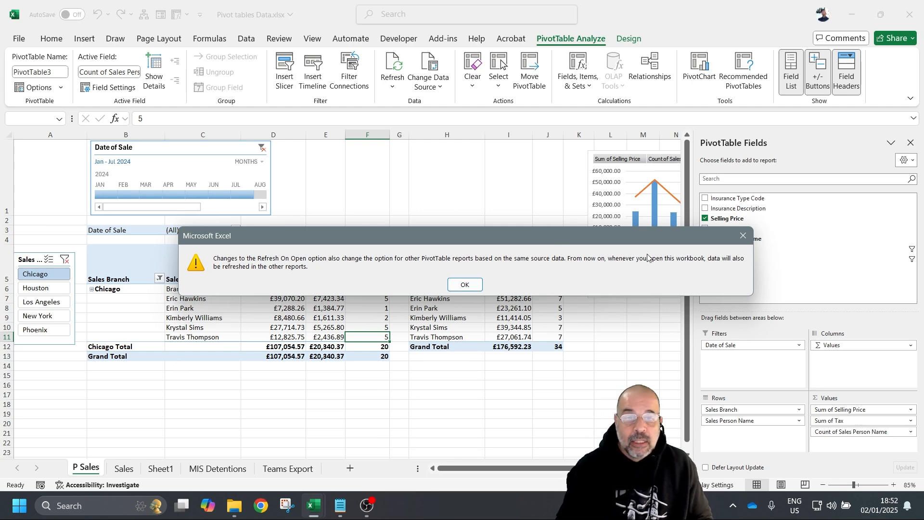
{"action": "left_click", "coordinate": [466, 285]}
{"action": "left_click", "coordinate": [162, 469]}
{"action": "scroll", "coordinate": [462, 256], "scroll_direction": "down", "scroll_amount": 3}
{"action": "scroll", "coordinate": [345, 226], "scroll_direction": "up", "scroll_amount": 2}
{"action": "scroll", "coordinate": [345, 225], "scroll_direction": "up", "scroll_amount": 1}
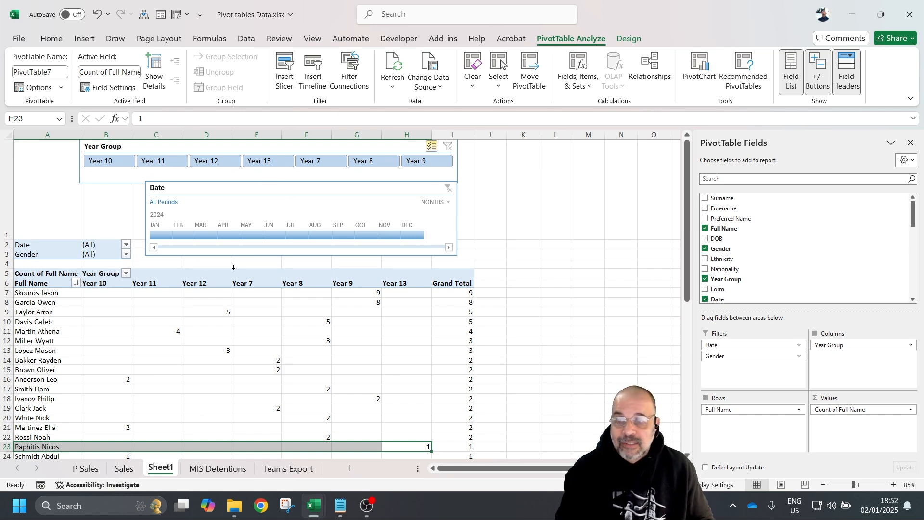
{"action": "right_click", "coordinate": [292, 312]}
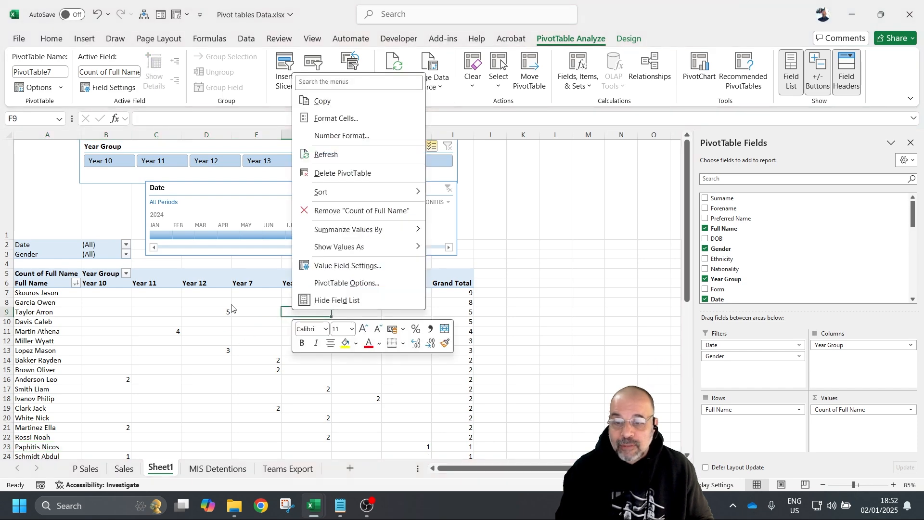
{"action": "left_click", "coordinate": [372, 284]}
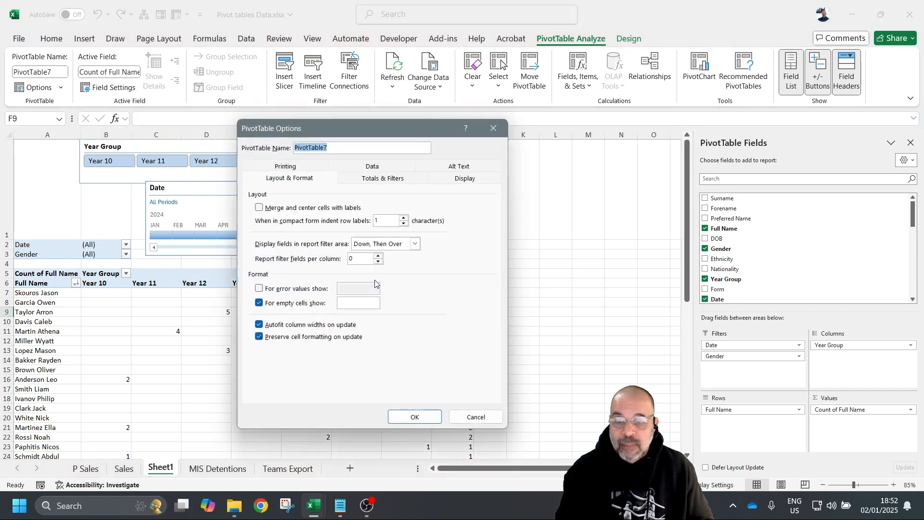
{"action": "left_click", "coordinate": [381, 168]}
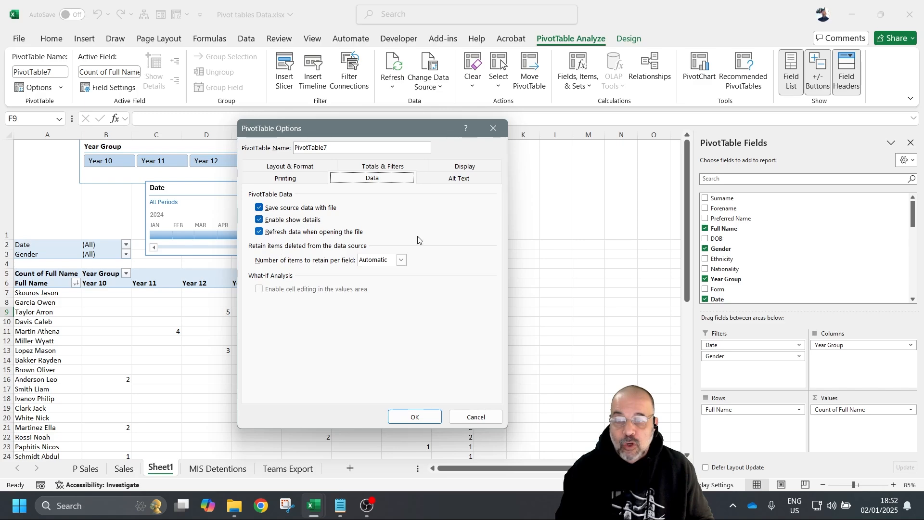
{"action": "left_click", "coordinate": [413, 416]}
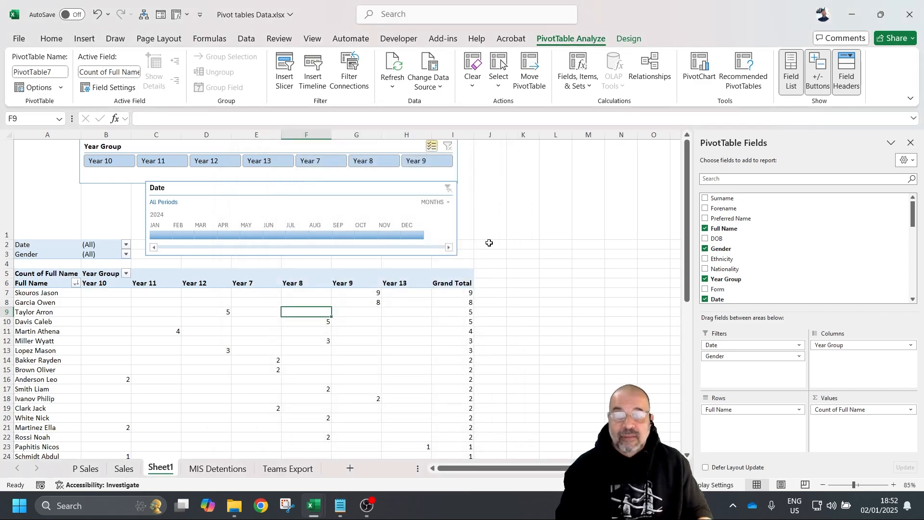
{"action": "scroll", "coordinate": [466, 282], "scroll_direction": "down", "scroll_amount": 2}
{"action": "scroll", "coordinate": [466, 283], "scroll_direction": "up", "scroll_amount": 2}
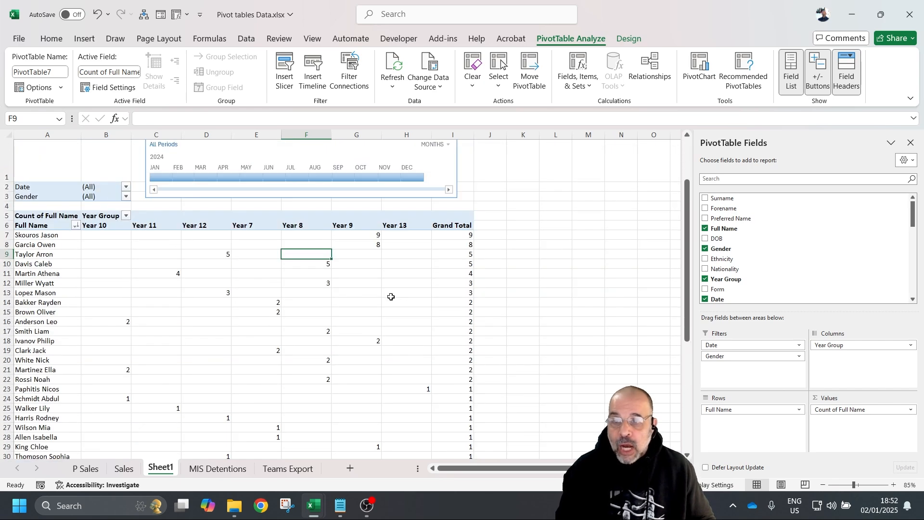
{"action": "left_click", "coordinate": [230, 315]}
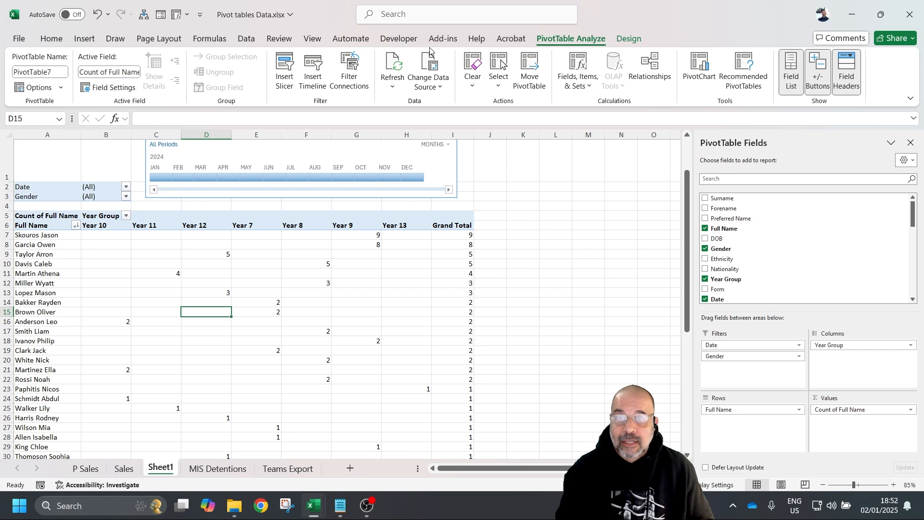
- Copy the entire detention pivot table and paste it starting at cell A34
{"action": "left_click", "coordinate": [500, 88]}
{"action": "left_click", "coordinate": [553, 162]}
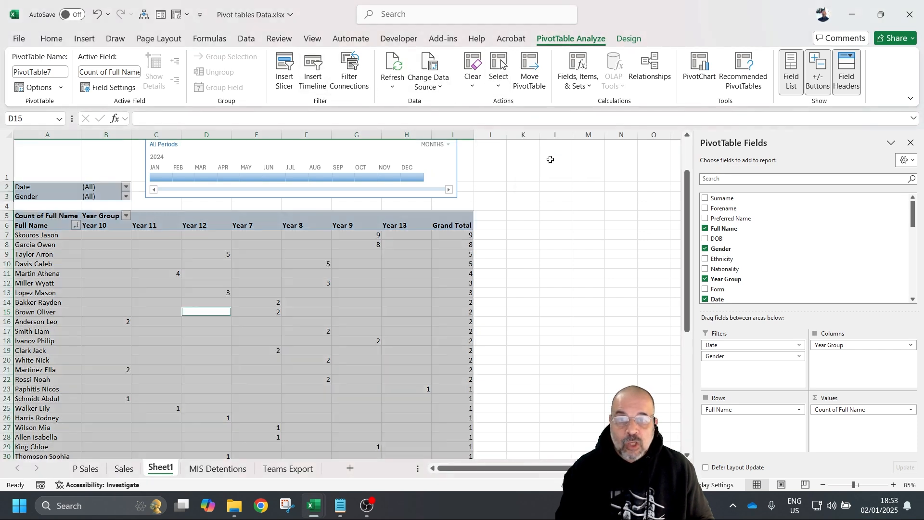
{"action": "key", "text": "ctrl+c"}
{"action": "scroll", "coordinate": [346, 217], "scroll_direction": "down", "scroll_amount": 6}
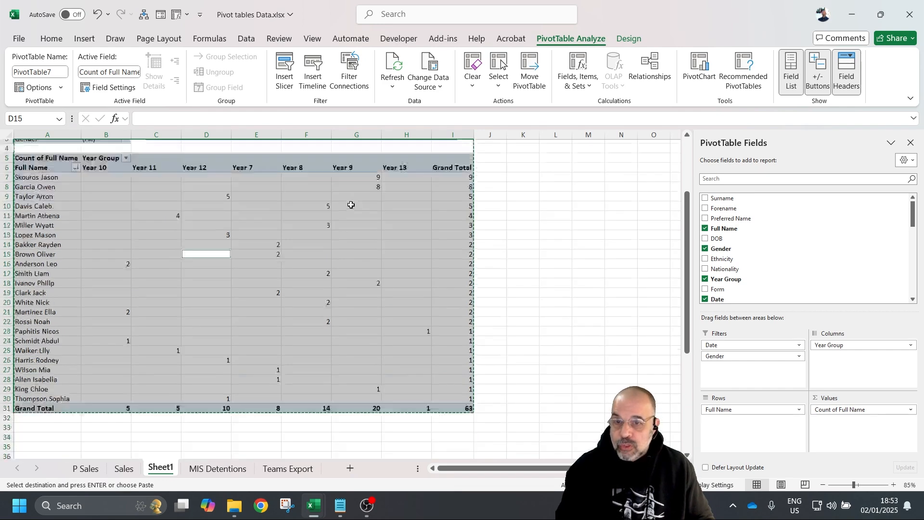
{"action": "left_click", "coordinate": [50, 291]}
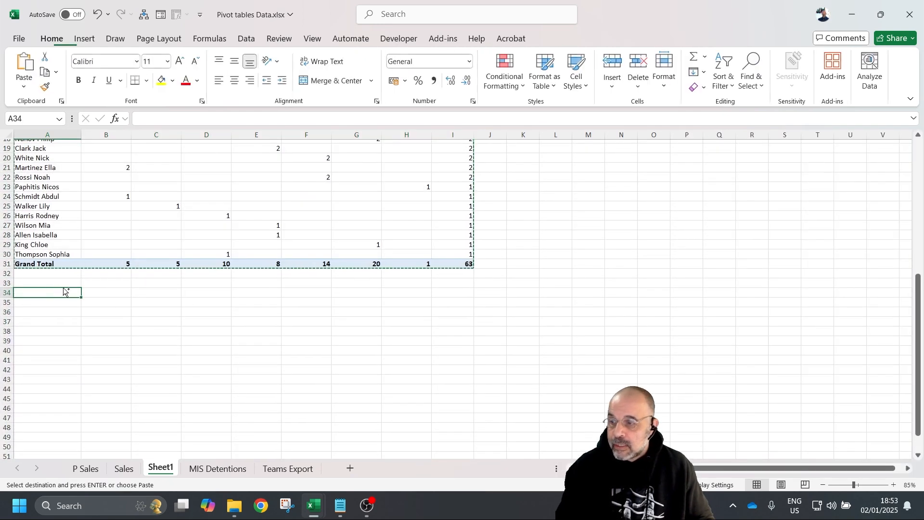
{"action": "key", "text": "ctrl+v"}
{"action": "scroll", "coordinate": [322, 313], "scroll_direction": "down", "scroll_amount": 4}
{"action": "scroll", "coordinate": [321, 313], "scroll_direction": "down", "scroll_amount": 1}
{"action": "scroll", "coordinate": [318, 316], "scroll_direction": "up", "scroll_amount": 1}
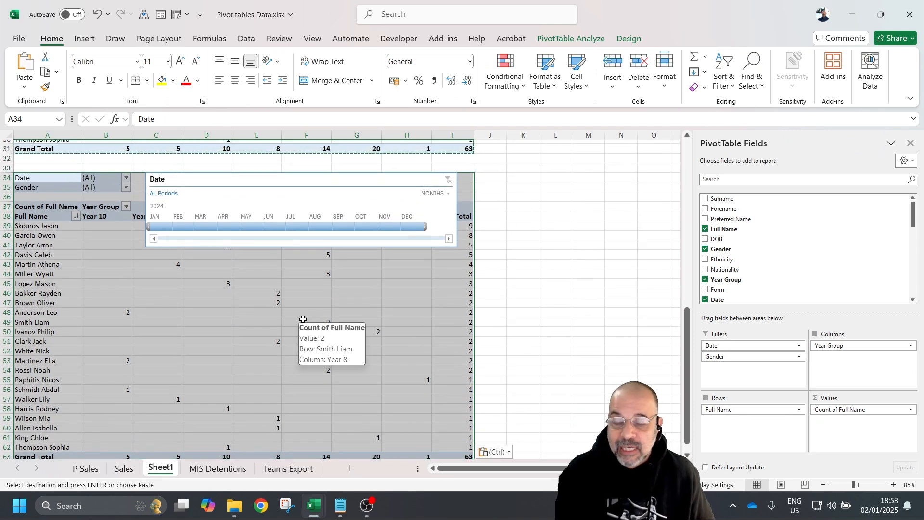
{"action": "scroll", "coordinate": [303, 319], "scroll_direction": "down", "scroll_amount": 1}
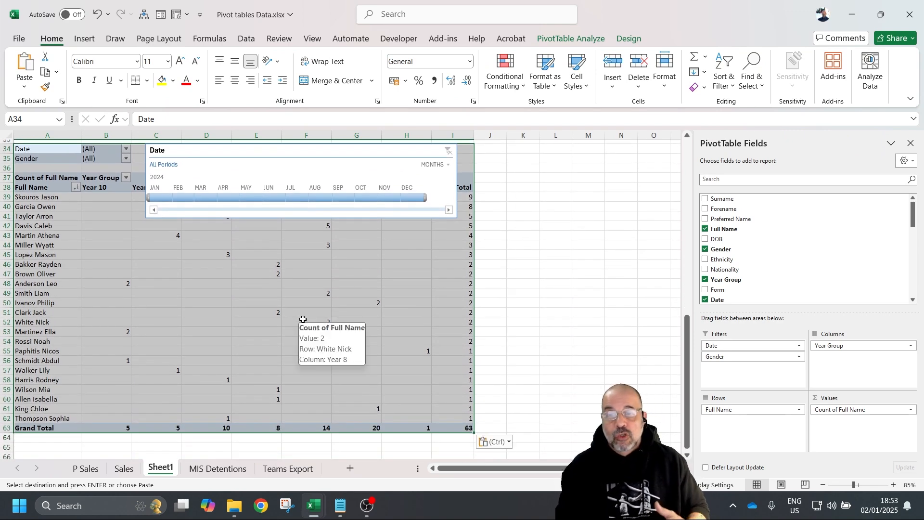
{"action": "scroll", "coordinate": [546, 361], "scroll_direction": "up", "scroll_amount": 6}
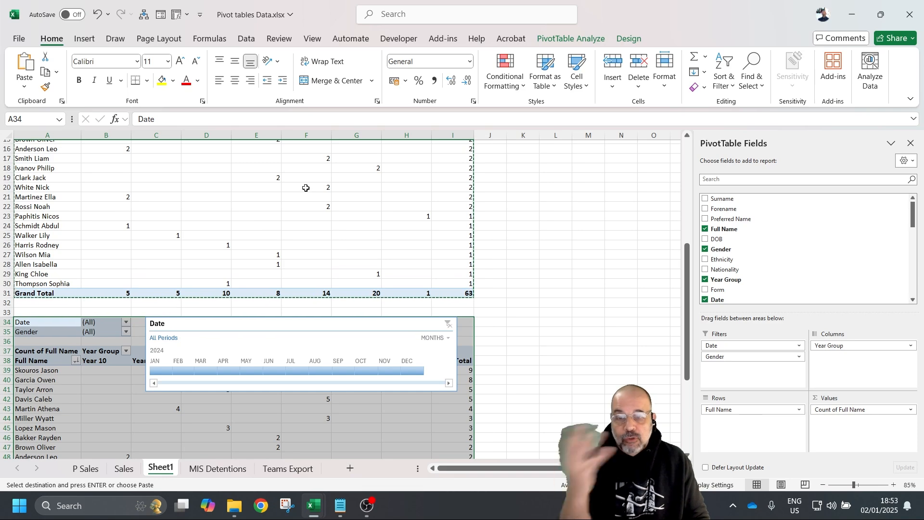
- Delete the duplicate Date timeline that came with the pasted pivot
{"action": "left_click", "coordinate": [335, 326]}
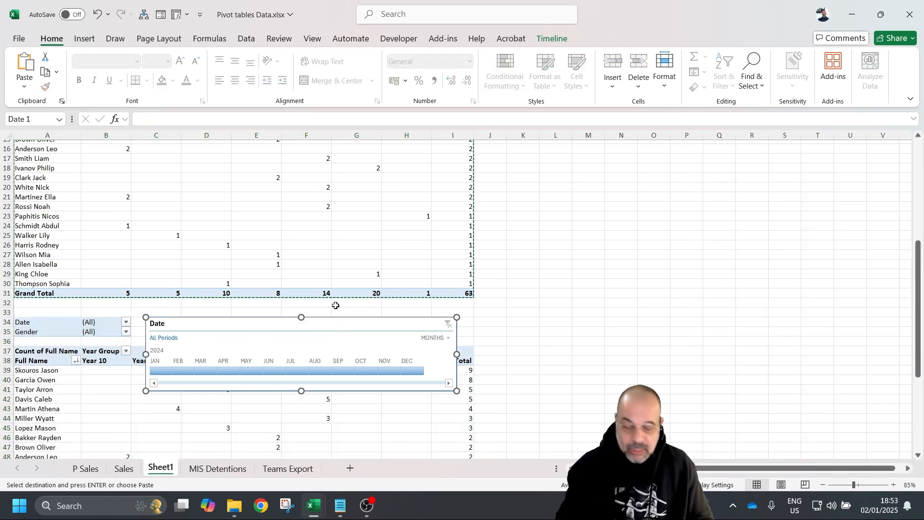
{"action": "key", "text": "Delete"}
{"action": "left_click", "coordinate": [110, 322]}
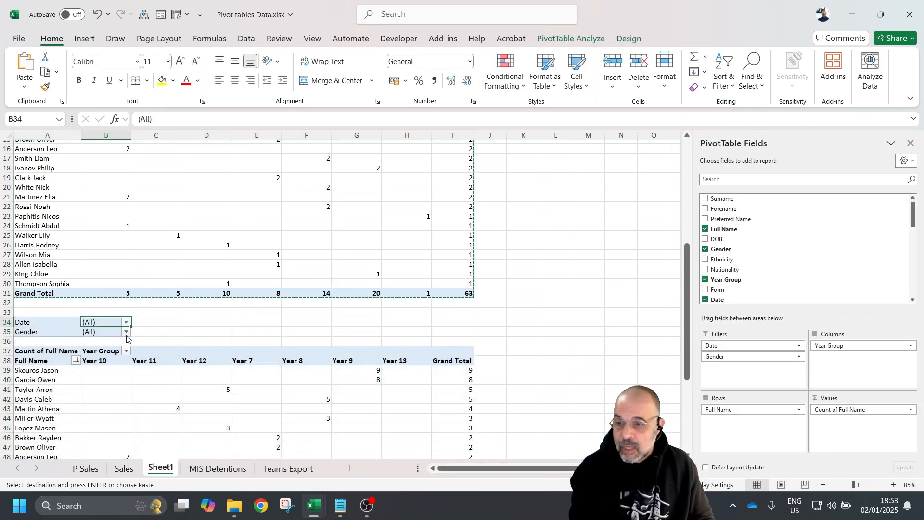
{"action": "scroll", "coordinate": [240, 299], "scroll_direction": "down", "scroll_amount": 5}
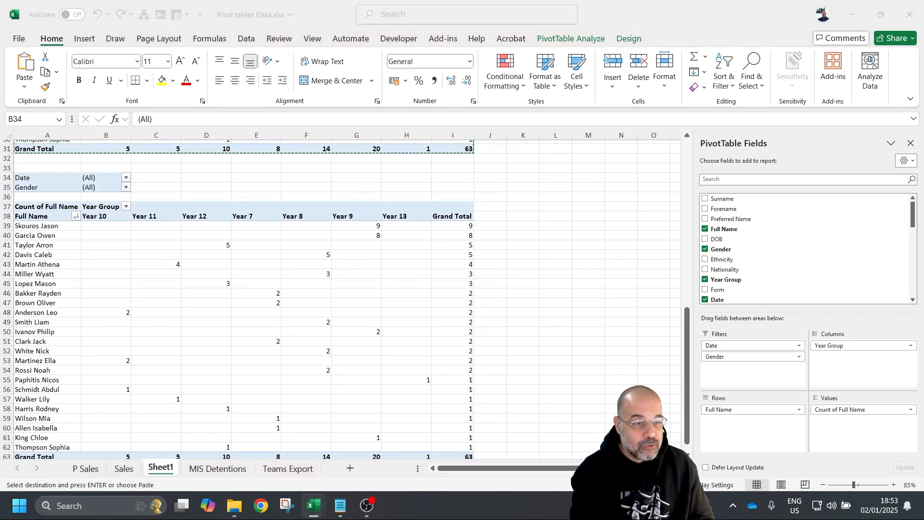
- Replace the Date and Gender filters with Full Name, and put Year Group then Date in Rows
{"action": "left_click", "coordinate": [217, 255]}
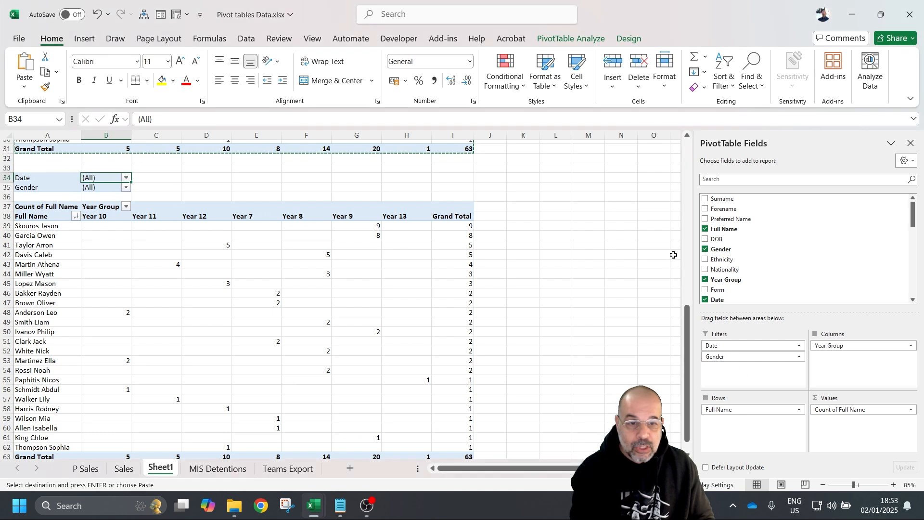
{"action": "left_click_drag", "start_coordinate": [736, 346], "coordinate": [795, 264]}
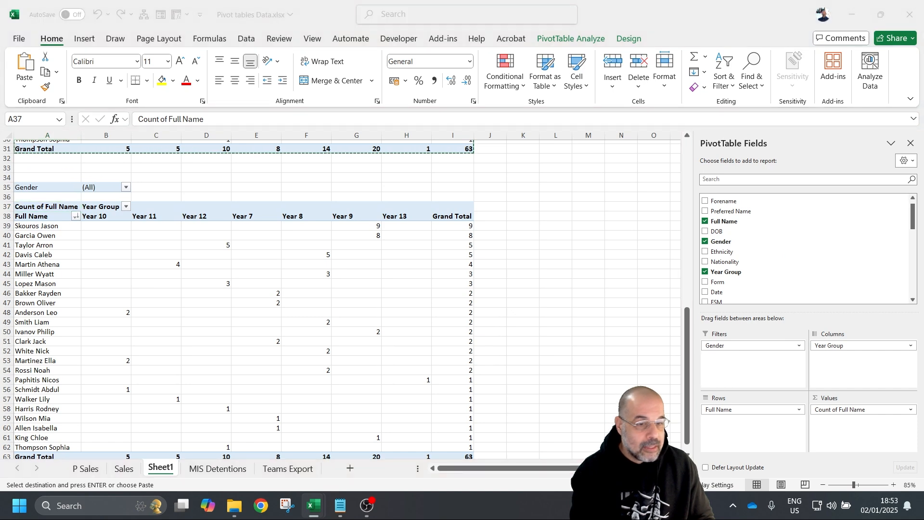
{"action": "left_click_drag", "start_coordinate": [781, 345], "coordinate": [796, 276]}
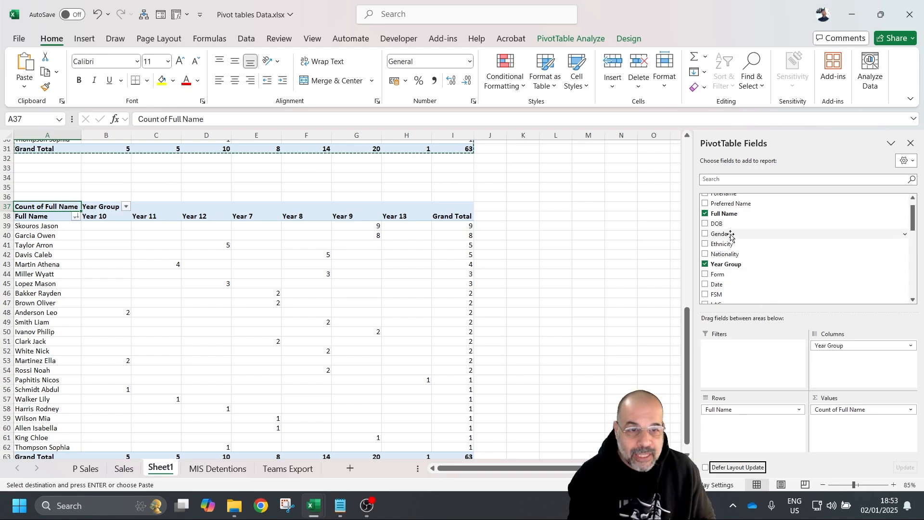
{"action": "left_click_drag", "start_coordinate": [734, 215], "coordinate": [731, 343]}
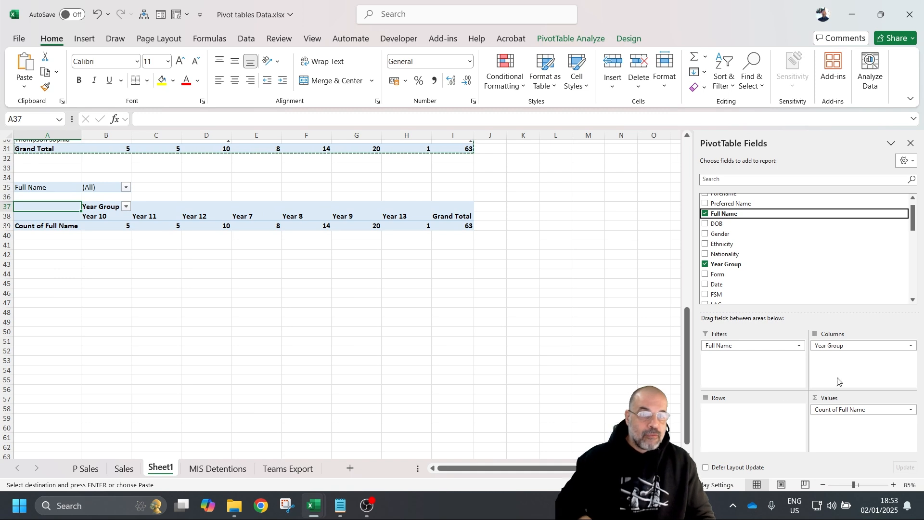
{"action": "left_click_drag", "start_coordinate": [869, 351], "coordinate": [847, 285]}
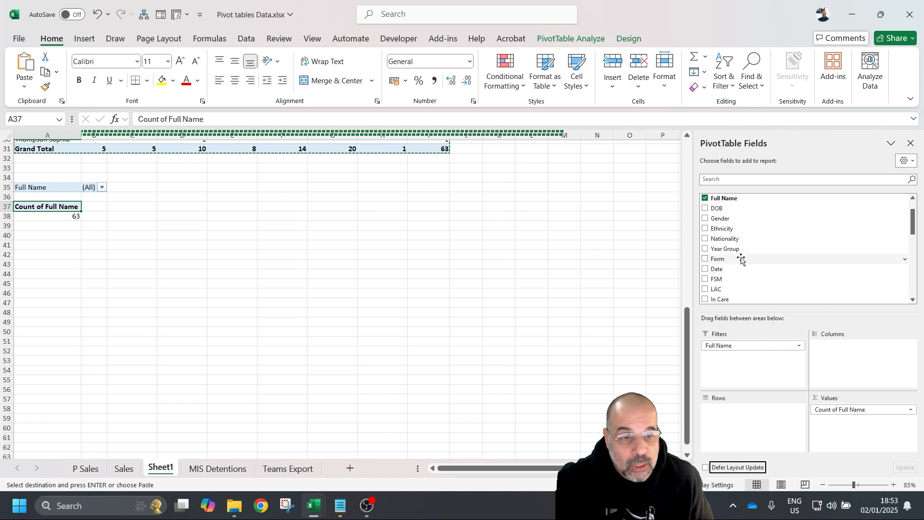
{"action": "left_click_drag", "start_coordinate": [740, 250], "coordinate": [738, 411]}
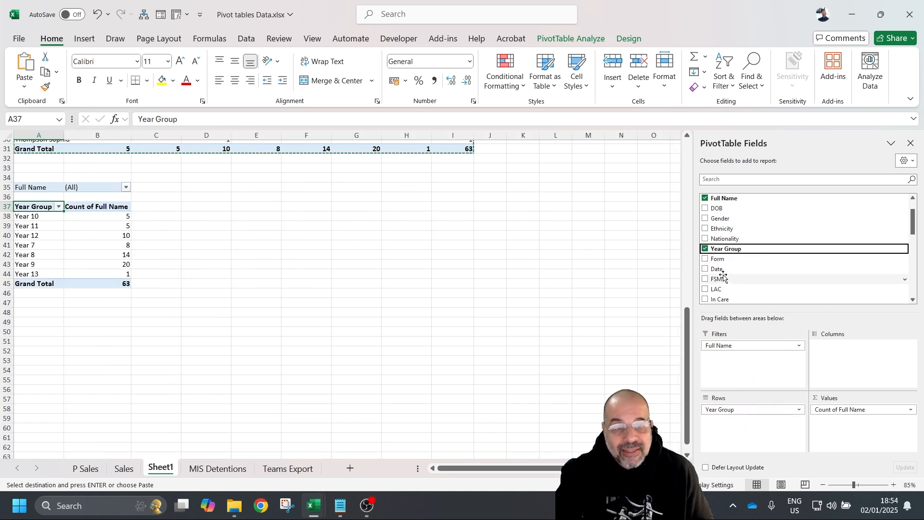
{"action": "left_click_drag", "start_coordinate": [738, 269], "coordinate": [739, 424]}
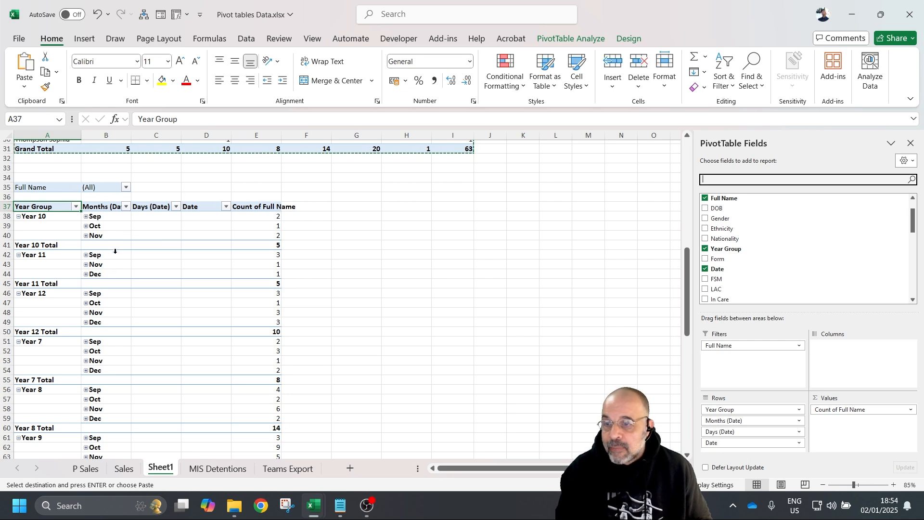
- Expand Year 10's Oct and Nov months to show individual days like 03-Oct and 08-Nov
{"action": "left_click", "coordinate": [85, 227]}
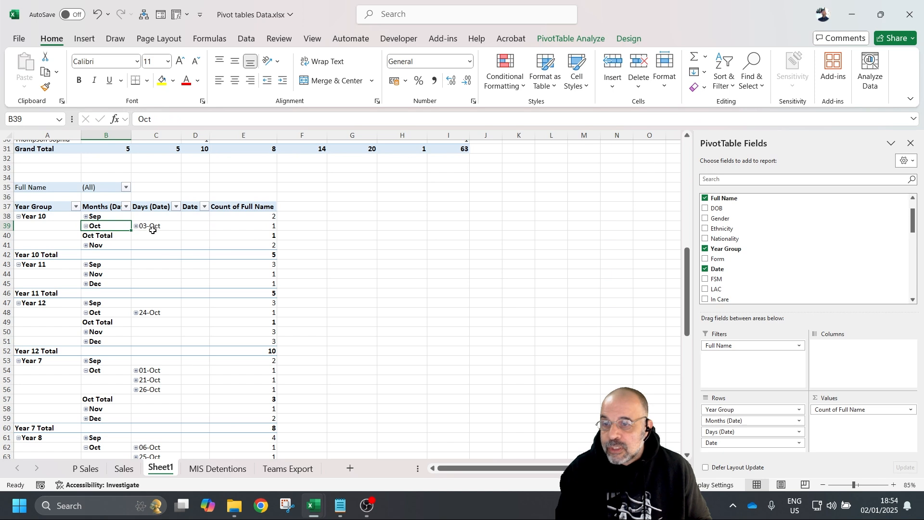
{"action": "left_click", "coordinate": [86, 246]}
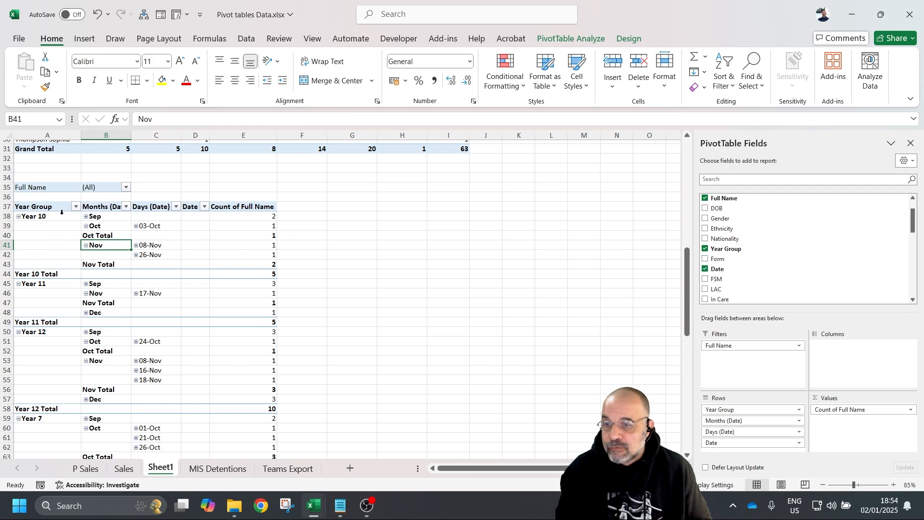
{"action": "scroll", "coordinate": [183, 392], "scroll_direction": "down", "scroll_amount": 7}
{"action": "scroll", "coordinate": [173, 401], "scroll_direction": "up", "scroll_amount": 8}
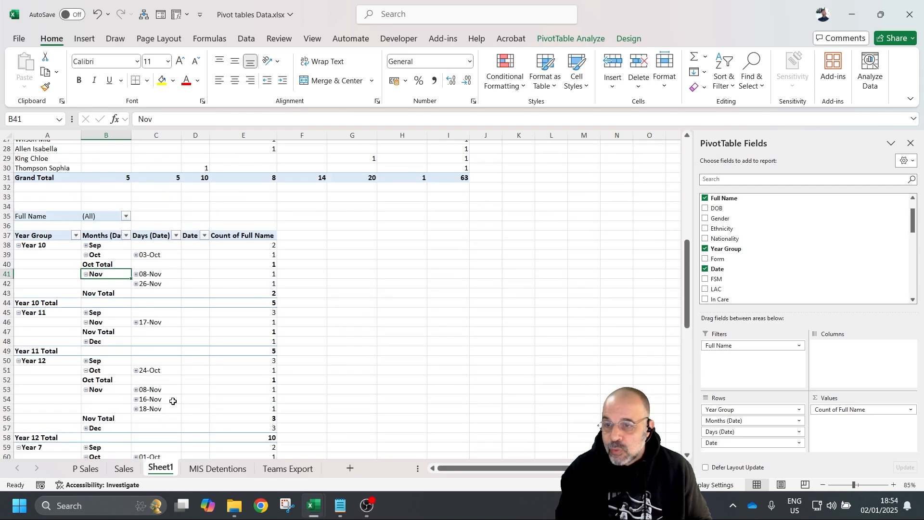
- Remove the Date field from the pivot's Rows area
{"action": "left_click", "coordinate": [136, 275]}
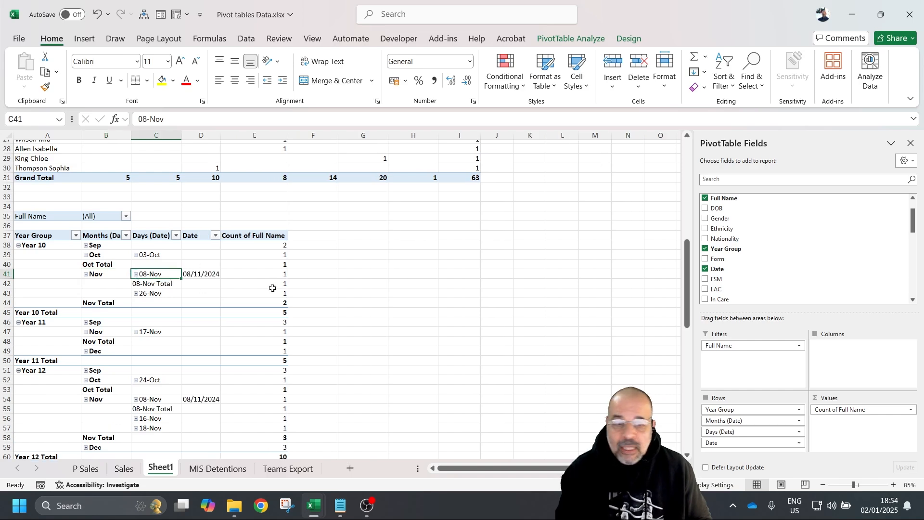
{"action": "left_click", "coordinate": [764, 442]}
{"action": "left_click_drag", "start_coordinate": [764, 443], "coordinate": [819, 282]}
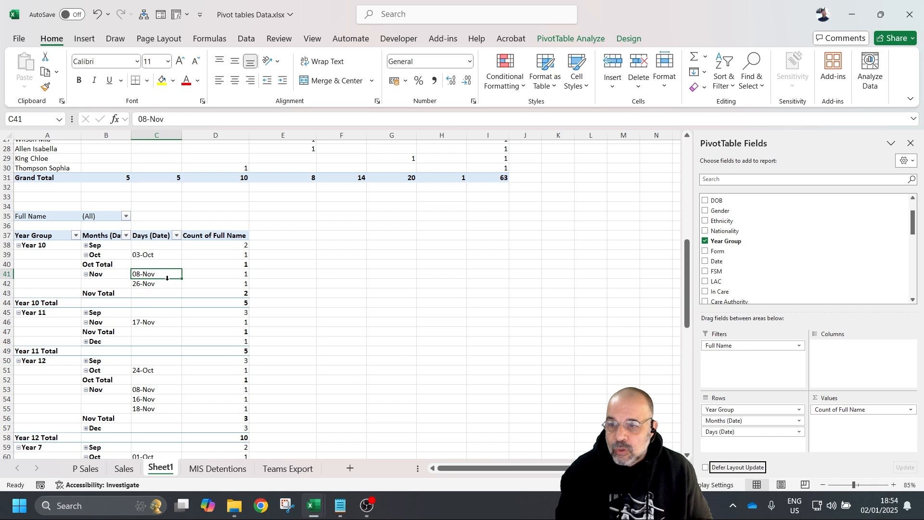
{"action": "left_click", "coordinate": [195, 285]}
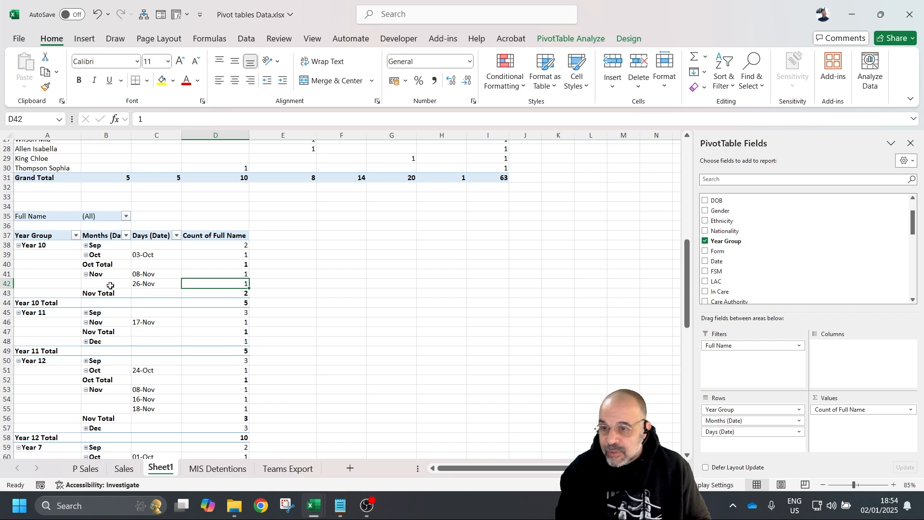
- Collapse Year 10's Oct, then the entire month field, leaving monthly counts per year group
{"action": "right_click", "coordinate": [89, 253]}
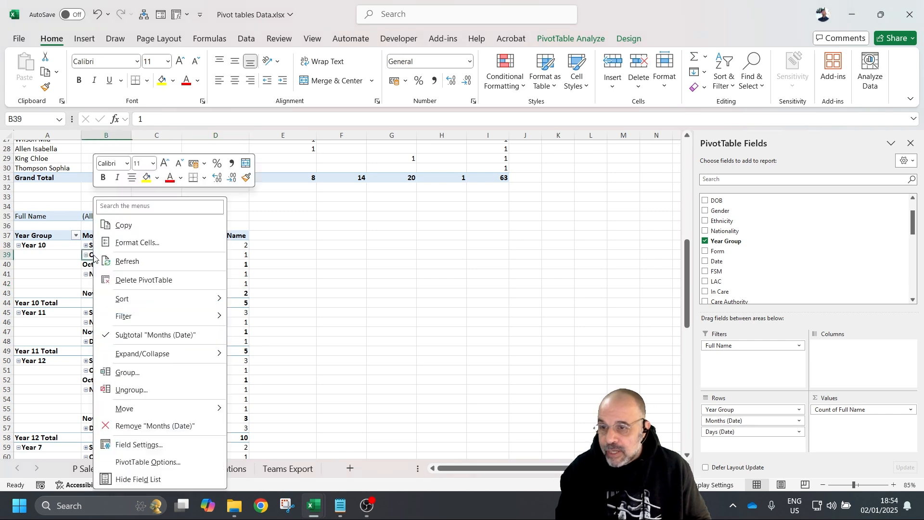
{"action": "mouse_move", "coordinate": [139, 354]}
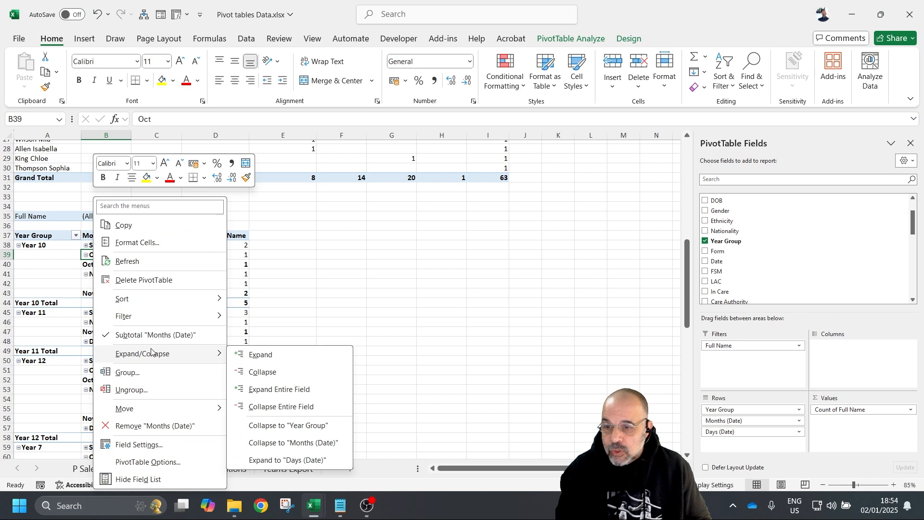
{"action": "left_click", "coordinate": [282, 373]}
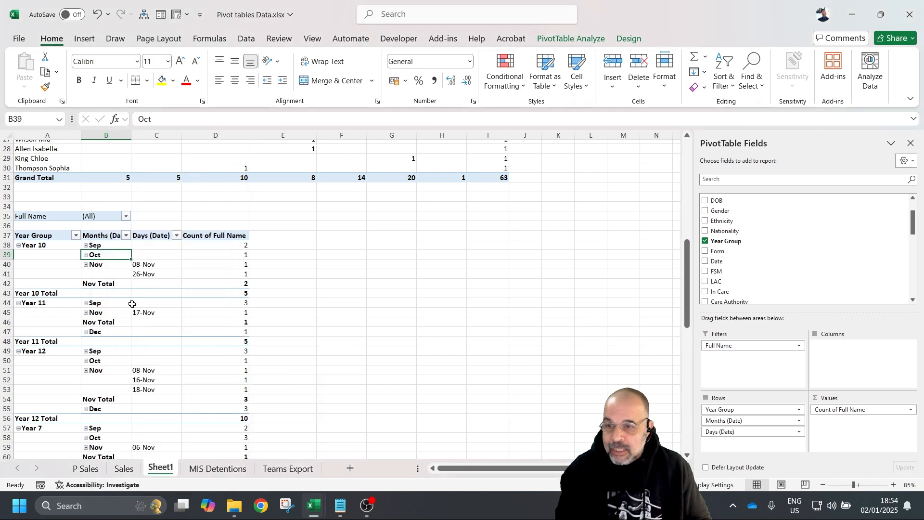
{"action": "right_click", "coordinate": [110, 255]}
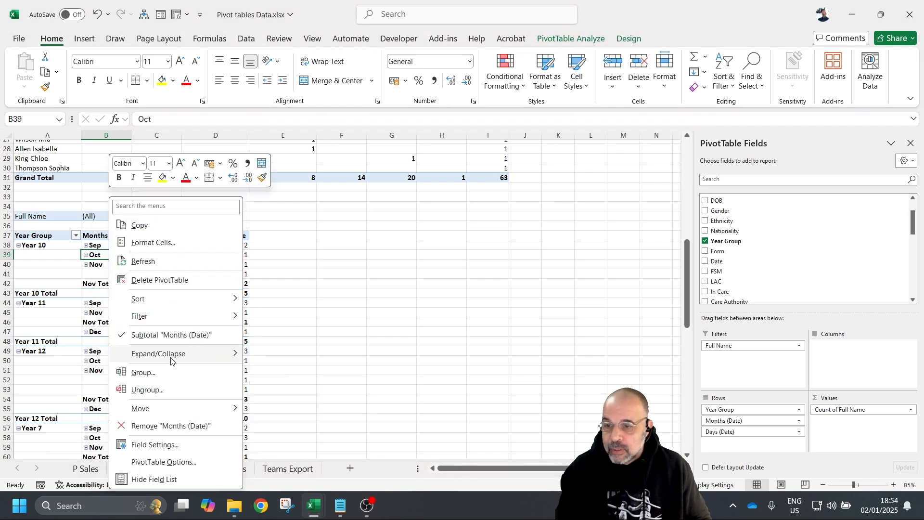
{"action": "mouse_move", "coordinate": [174, 359]}
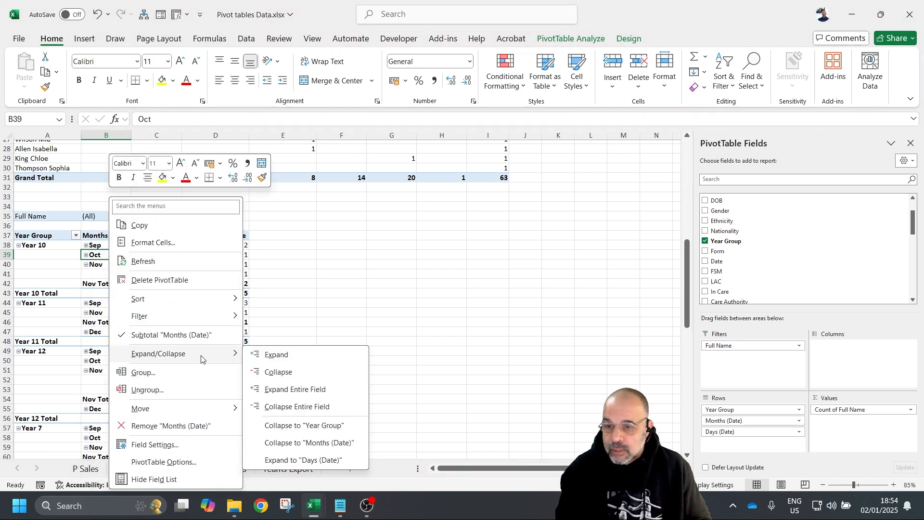
{"action": "left_click", "coordinate": [304, 409]}
{"action": "scroll", "coordinate": [158, 340], "scroll_direction": "down", "scroll_amount": 7}
{"action": "scroll", "coordinate": [159, 332], "scroll_direction": "up", "scroll_amount": 8}
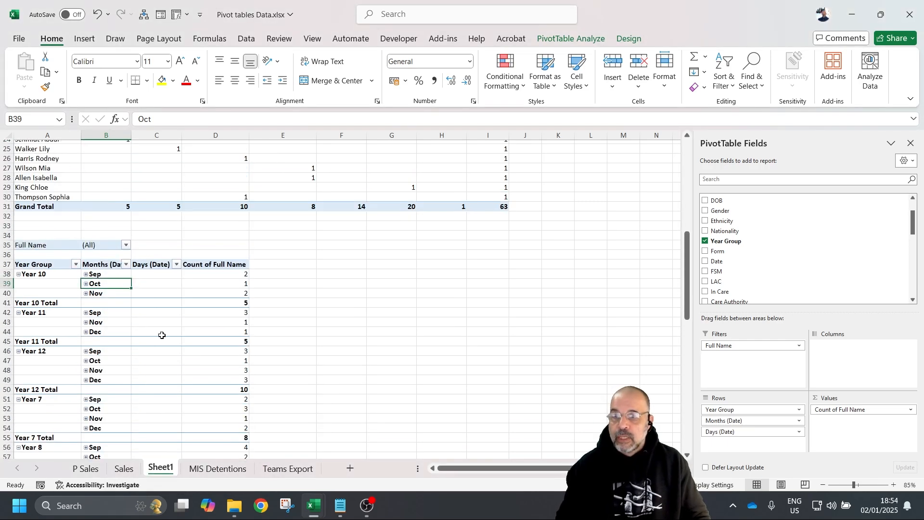
{"action": "left_click", "coordinate": [84, 332]}
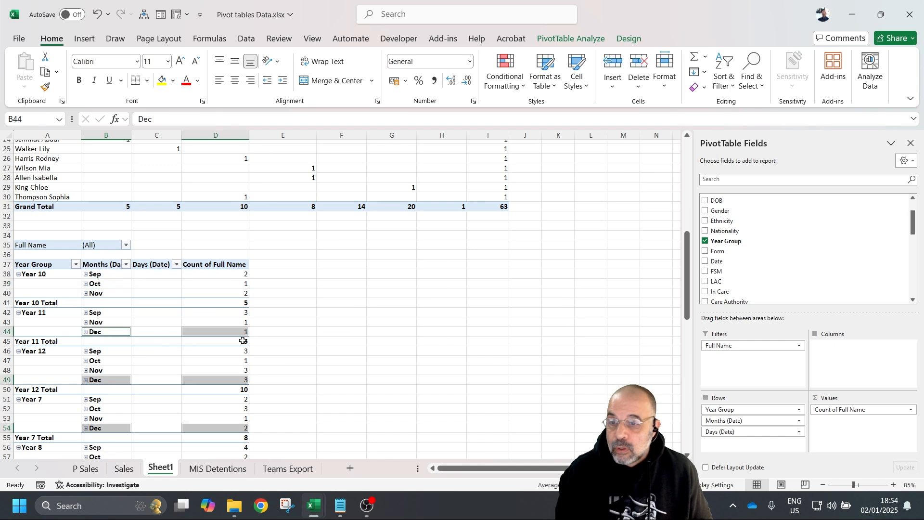
{"action": "left_click_drag", "start_coordinate": [174, 319], "coordinate": [173, 316]}
{"action": "left_click", "coordinate": [151, 324]}
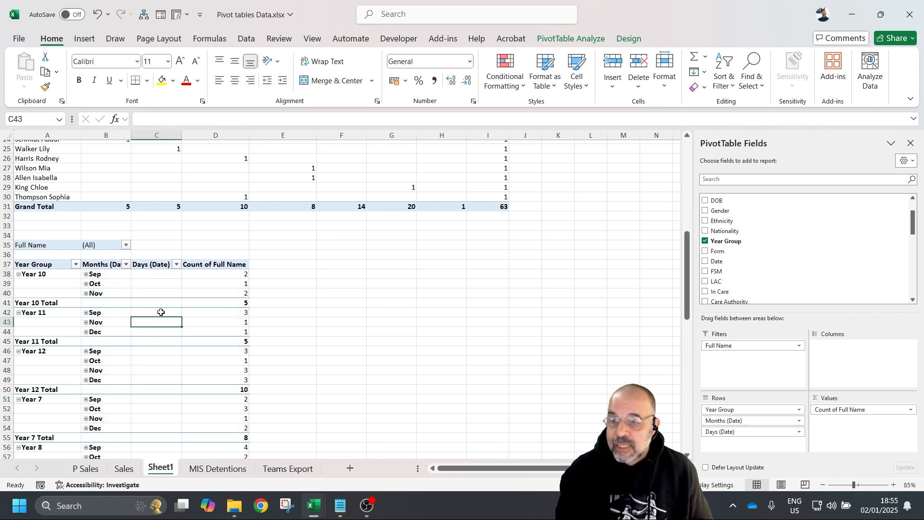
- Insert a clustered column PivotChart from the copied pivot
{"action": "left_click", "coordinate": [85, 41]}
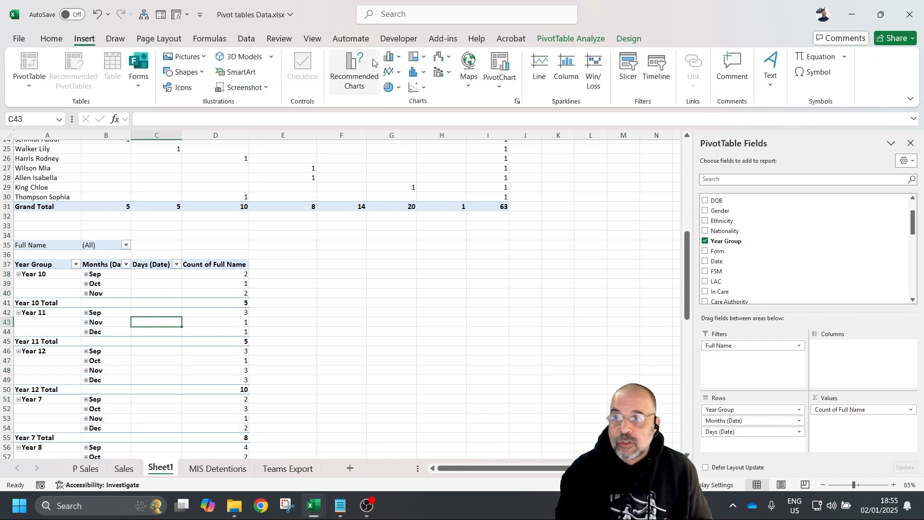
{"action": "left_click", "coordinate": [392, 57]}
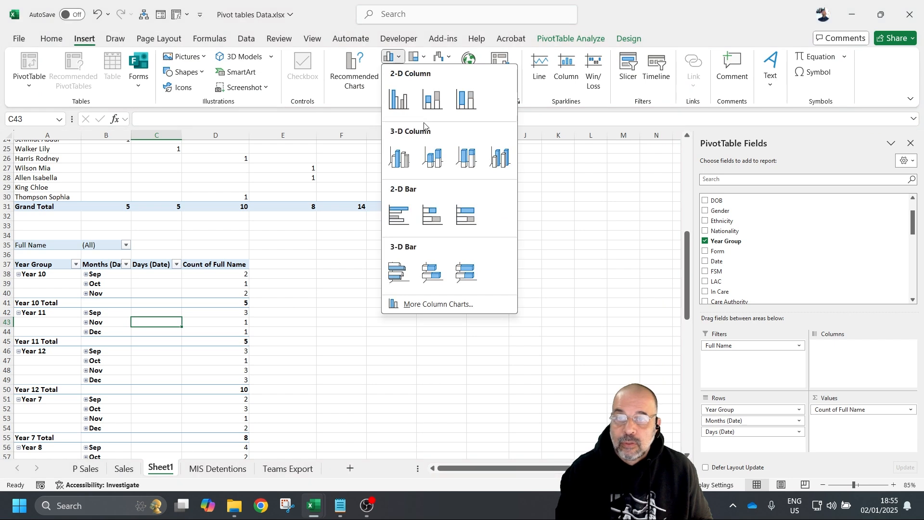
{"action": "left_click", "coordinate": [400, 103]}
- Move the chart beside the pivot, hide the field list, and enlarge the chart
{"action": "left_click_drag", "start_coordinate": [366, 235], "coordinate": [431, 256]}
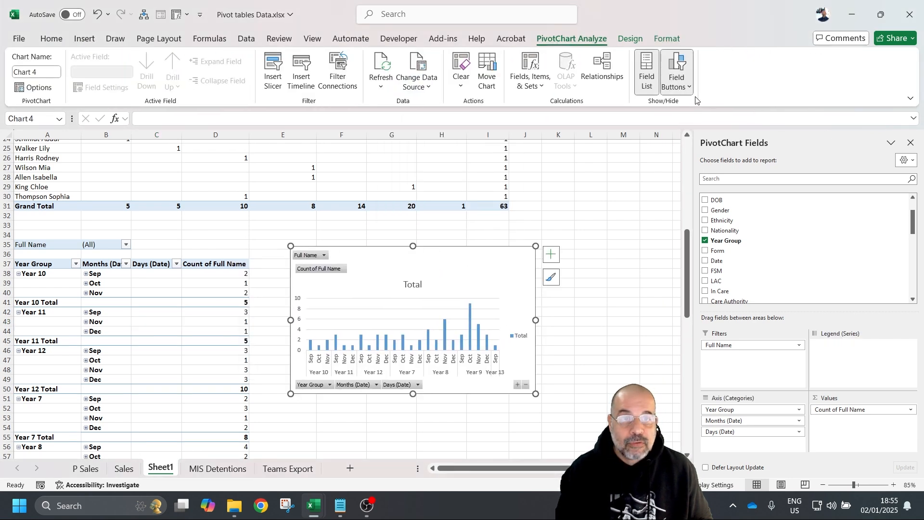
{"action": "left_click", "coordinate": [646, 72]}
{"action": "scroll", "coordinate": [623, 291], "scroll_direction": "down", "scroll_amount": 3}
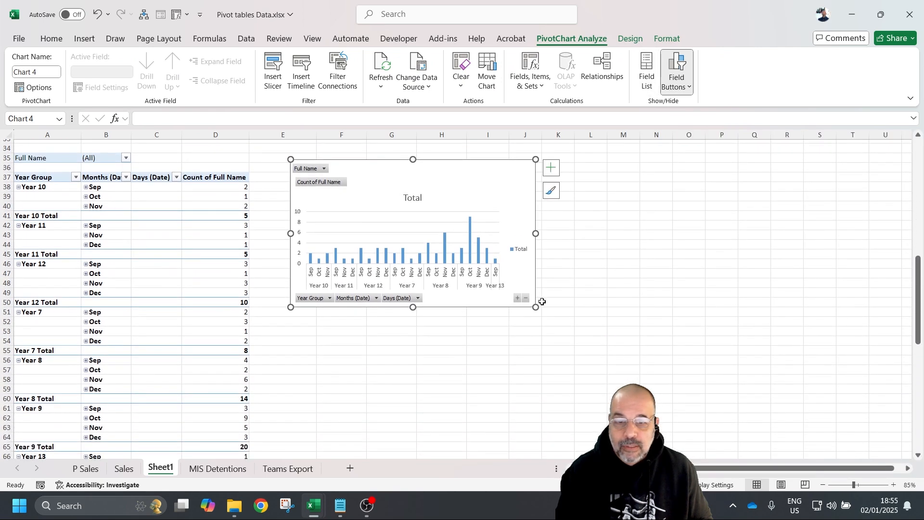
{"action": "left_click_drag", "start_coordinate": [535, 307], "coordinate": [750, 346]}
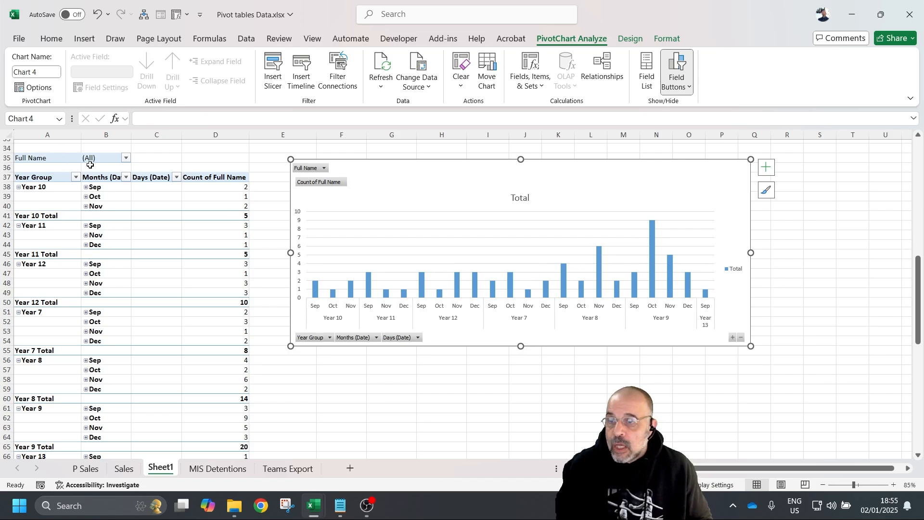
- Filter the pivot by Full Name to one student, then switch to a different student
{"action": "left_click", "coordinate": [127, 158]}
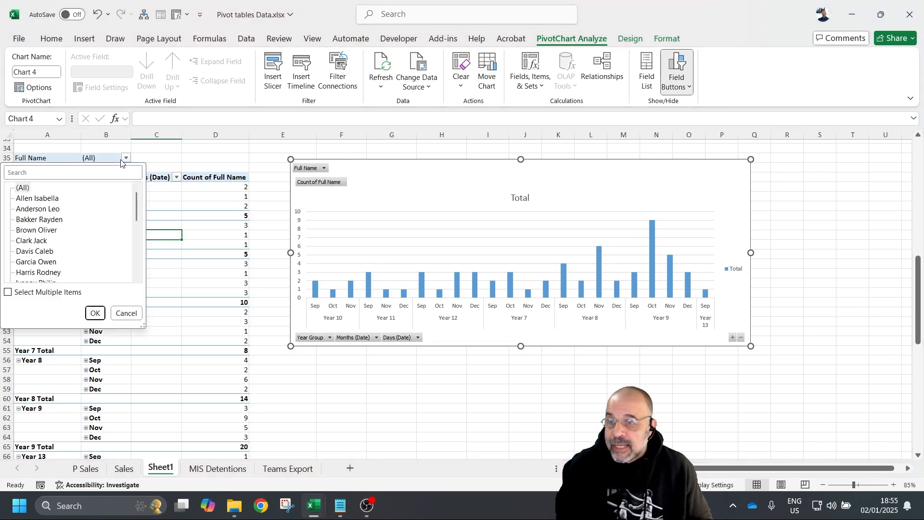
{"action": "left_click", "coordinate": [48, 230]}
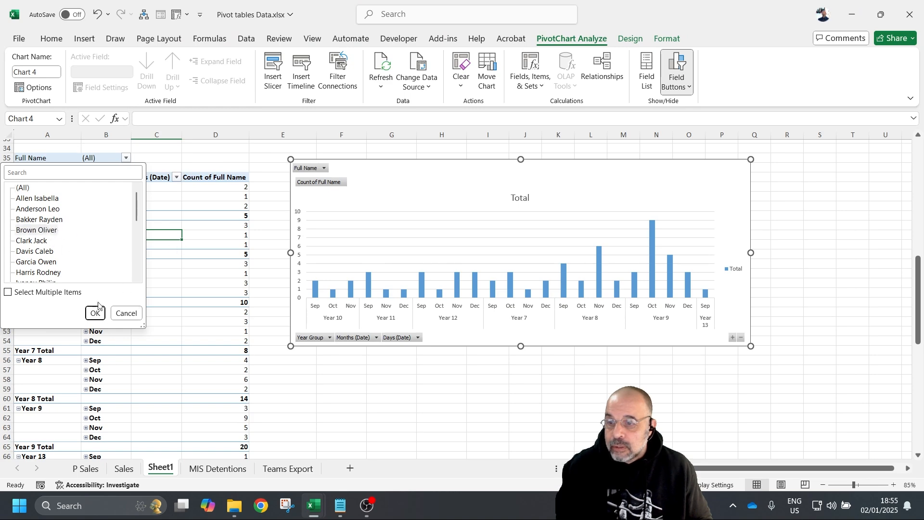
{"action": "left_click", "coordinate": [95, 313]}
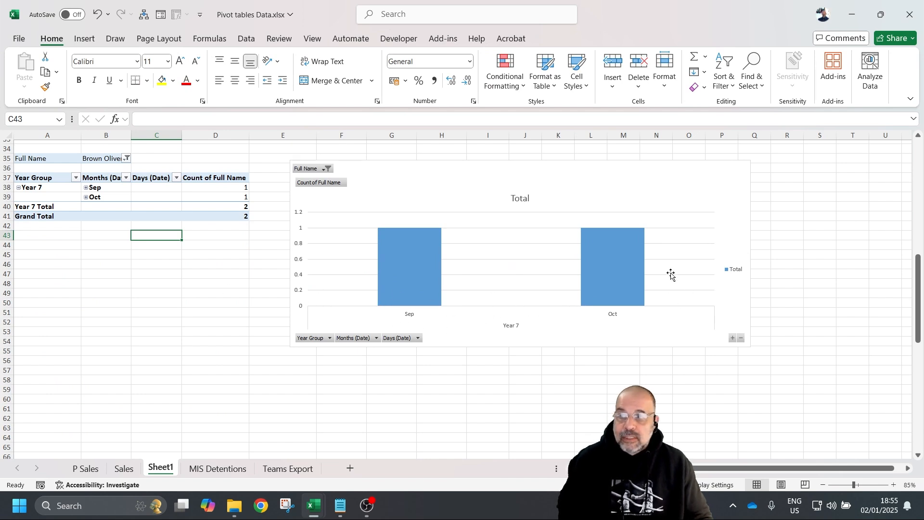
{"action": "left_click", "coordinate": [127, 158]}
{"action": "scroll", "coordinate": [76, 215], "scroll_direction": "down", "scroll_amount": 7}
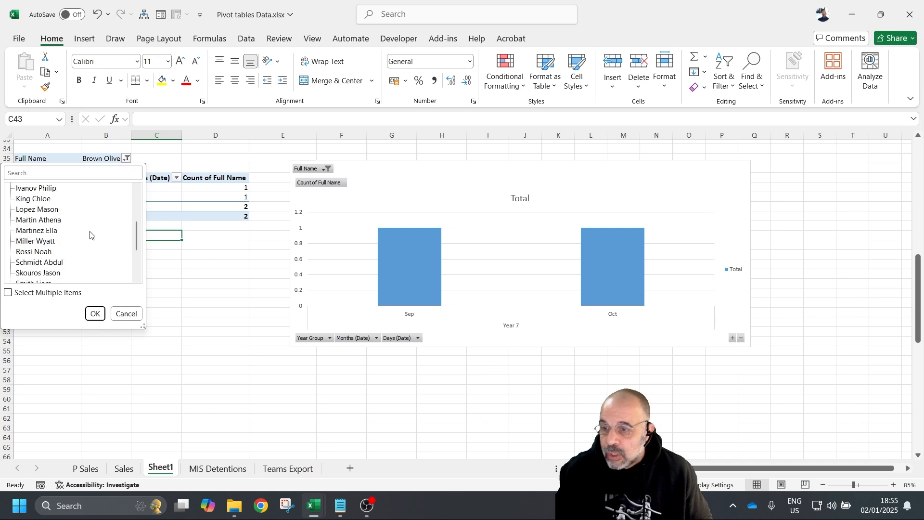
{"action": "left_click", "coordinate": [53, 209]}
{"action": "left_click", "coordinate": [95, 313]}
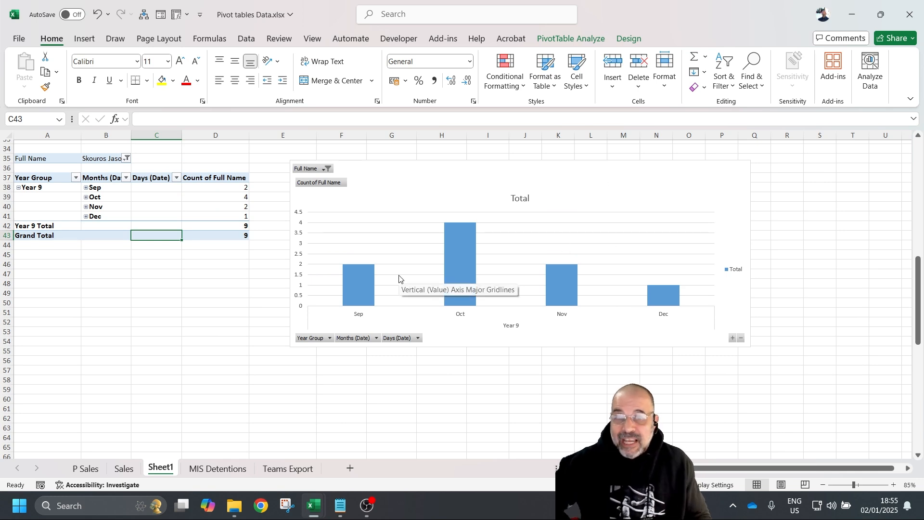
- Connect the Year Group slicer to the monthly pivot through Filter Connections
{"action": "scroll", "coordinate": [445, 419], "scroll_direction": "up", "scroll_amount": 6}
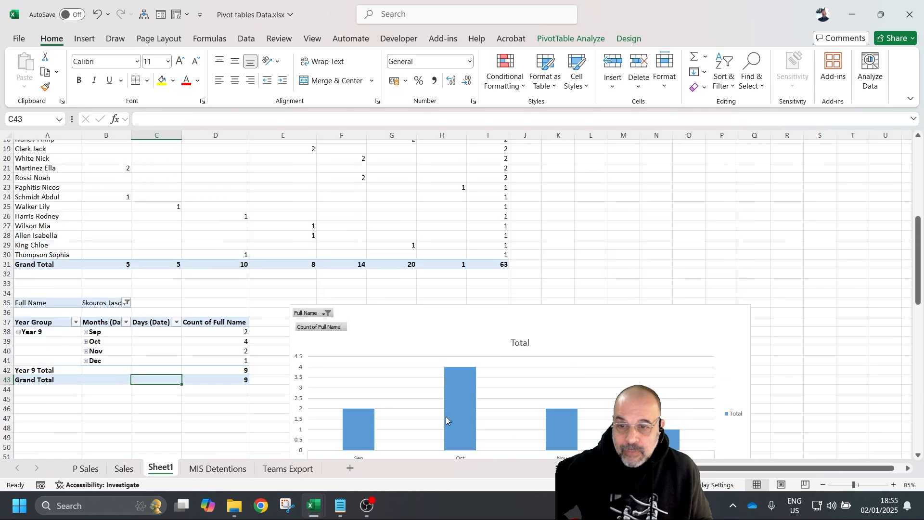
{"action": "scroll", "coordinate": [437, 372], "scroll_direction": "down", "scroll_amount": 6}
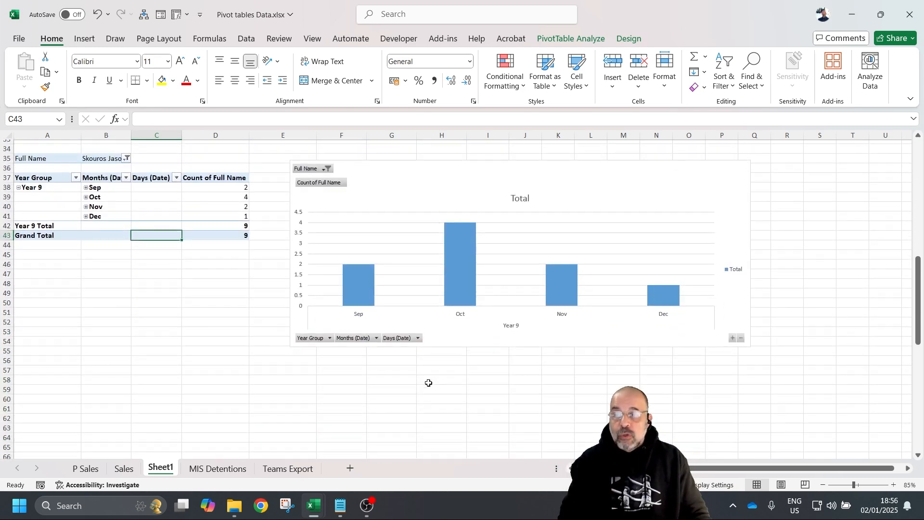
{"action": "scroll", "coordinate": [429, 382], "scroll_direction": "up", "scroll_amount": 11}
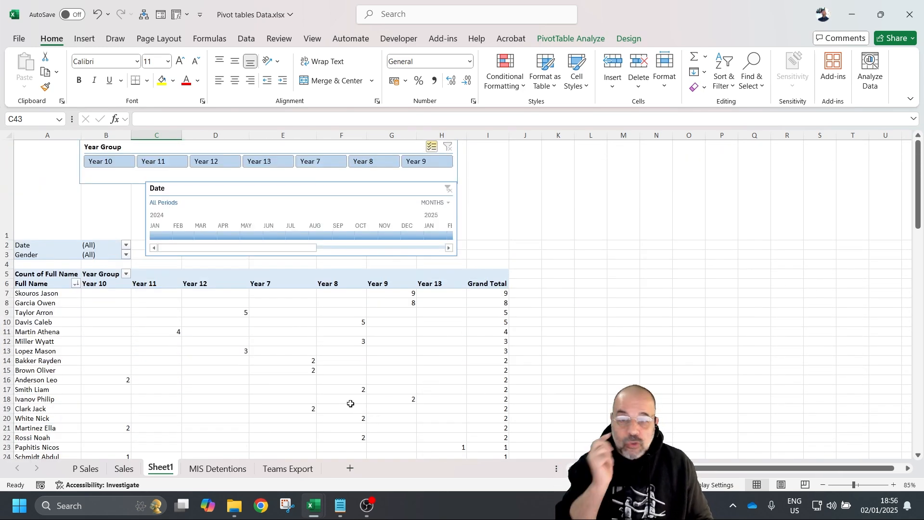
{"action": "scroll", "coordinate": [385, 289], "scroll_direction": "down", "scroll_amount": 12}
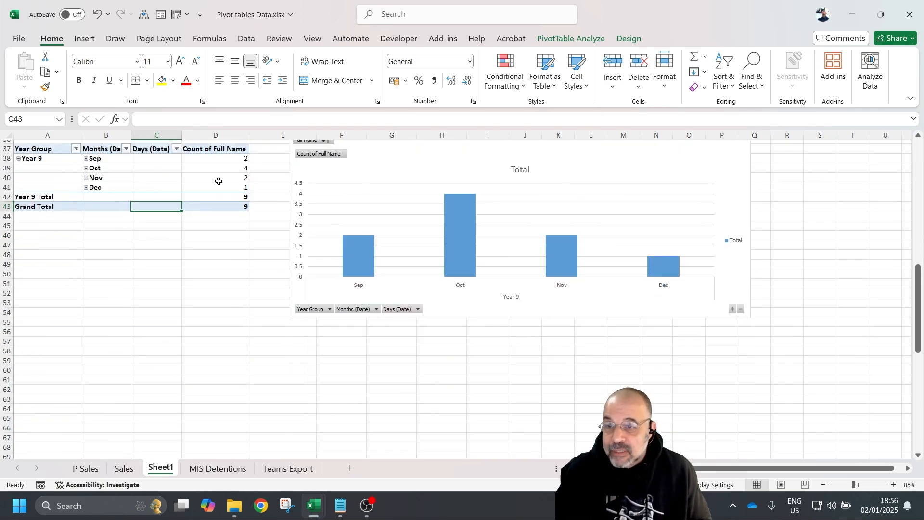
{"action": "left_click_drag", "start_coordinate": [173, 179], "coordinate": [175, 173]}
{"action": "left_click", "coordinate": [190, 167]}
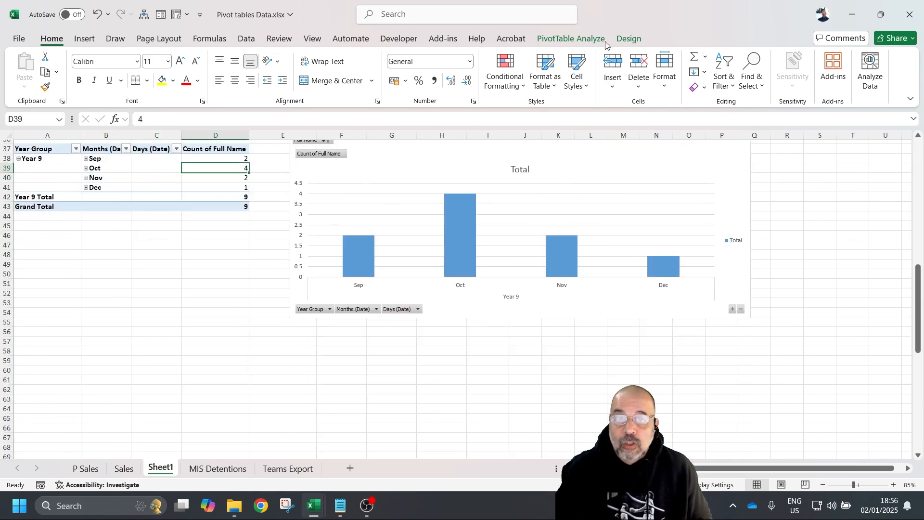
{"action": "left_click", "coordinate": [575, 39]}
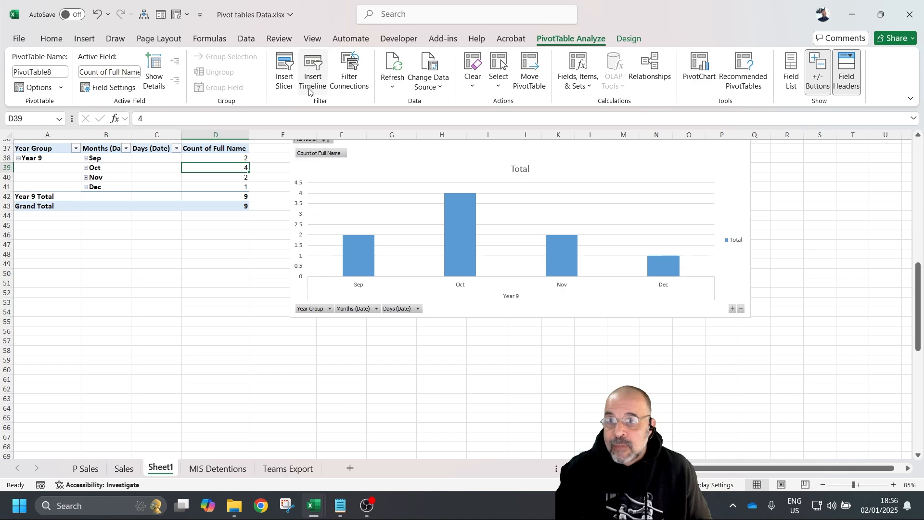
{"action": "left_click", "coordinate": [353, 85]}
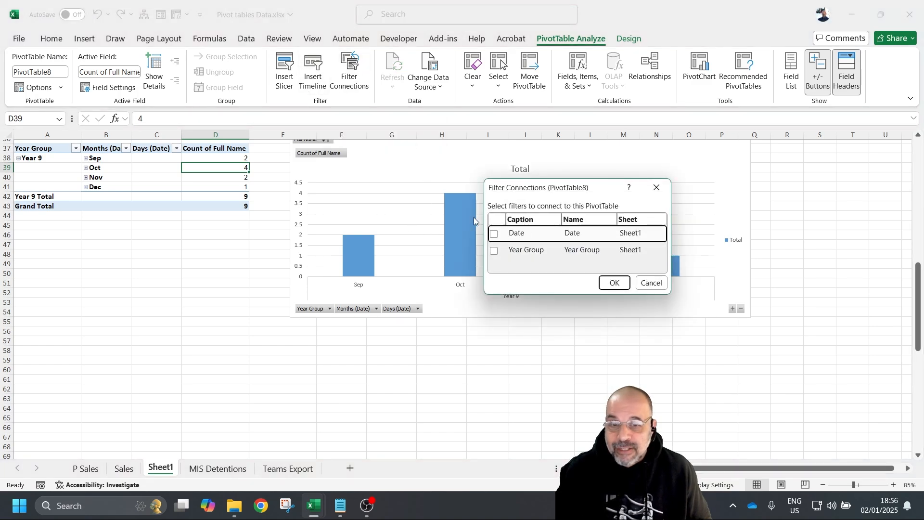
{"action": "left_click", "coordinate": [493, 250]}
{"action": "left_click", "coordinate": [614, 283]}
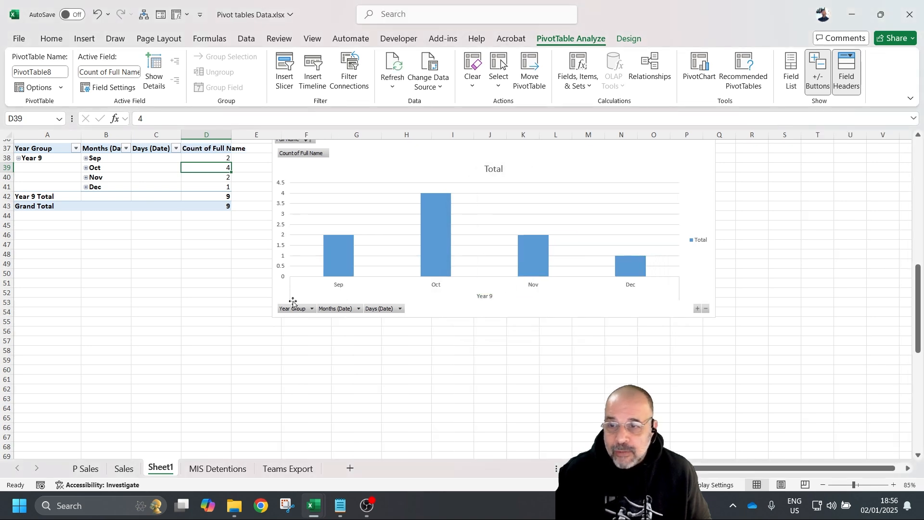
- Set the Full Name filter back to (All) names
{"action": "scroll", "coordinate": [341, 300], "scroll_direction": "up", "scroll_amount": 4}
{"action": "left_click", "coordinate": [127, 244]}
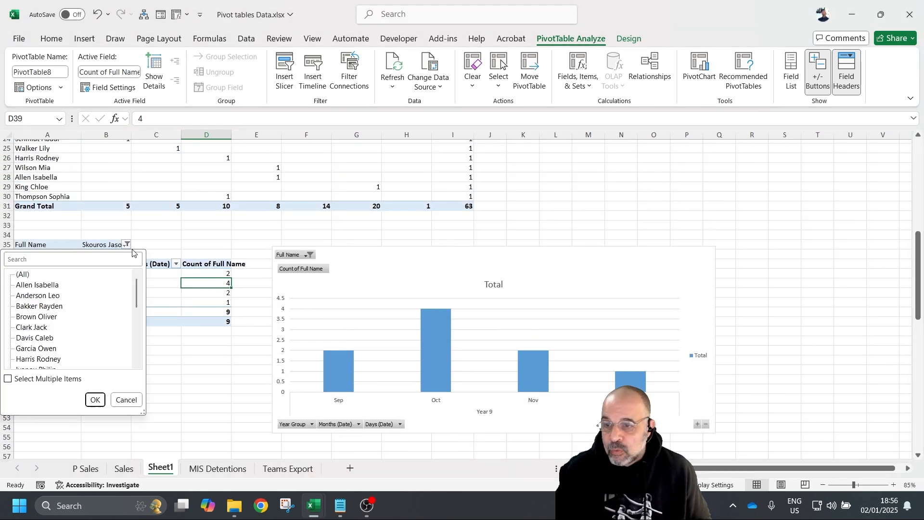
{"action": "left_click", "coordinate": [22, 274]}
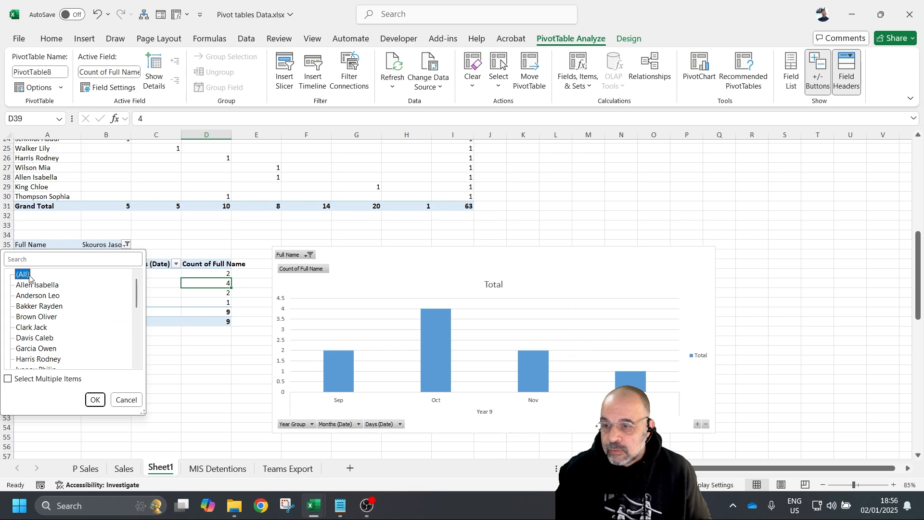
{"action": "left_click", "coordinate": [95, 400]}
- Deselect Years 13, 12, 11 and 10 in the Year Group slicer to keep Years 7–9
{"action": "scroll", "coordinate": [245, 338], "scroll_direction": "up", "scroll_amount": 6}
{"action": "scroll", "coordinate": [245, 338], "scroll_direction": "up", "scroll_amount": 3}
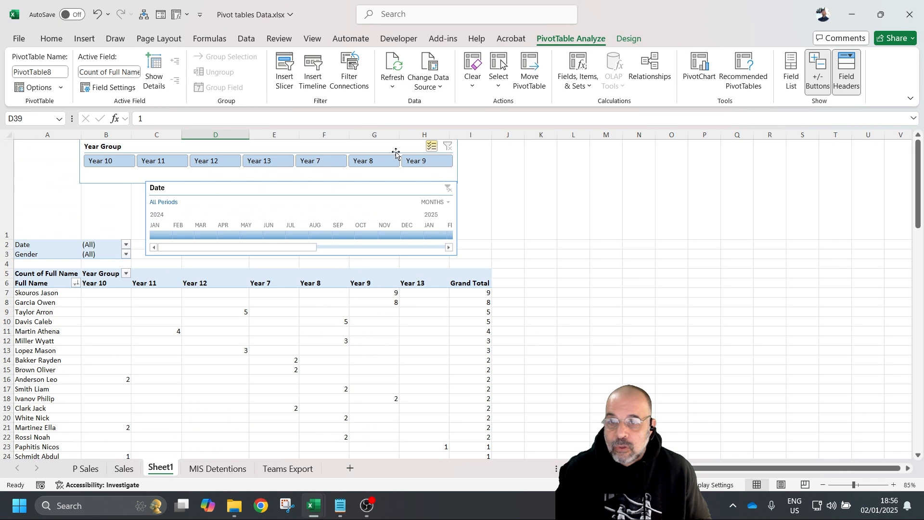
{"action": "left_click", "coordinate": [247, 163], "text": "ctrl"}
{"action": "left_click", "coordinate": [214, 161], "text": "ctrl"}
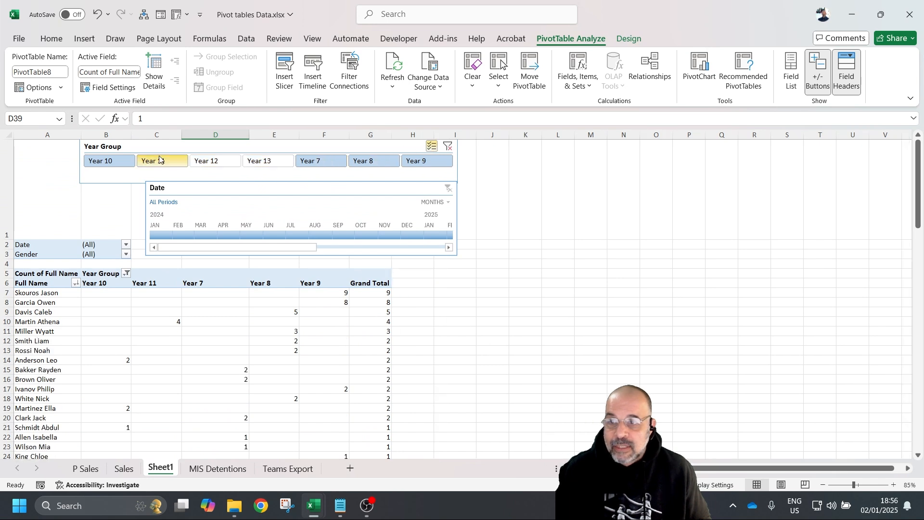
{"action": "left_click", "coordinate": [166, 161], "text": "ctrl"}
{"action": "left_click", "coordinate": [104, 162], "text": "ctrl"}
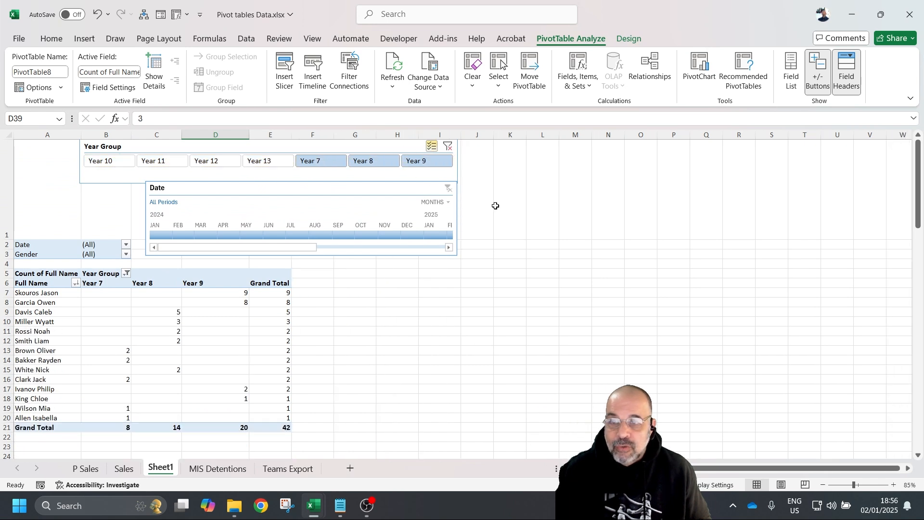
{"action": "scroll", "coordinate": [332, 164], "scroll_direction": "down", "scroll_amount": 7}
{"action": "scroll", "coordinate": [337, 166], "scroll_direction": "down", "scroll_amount": 3}
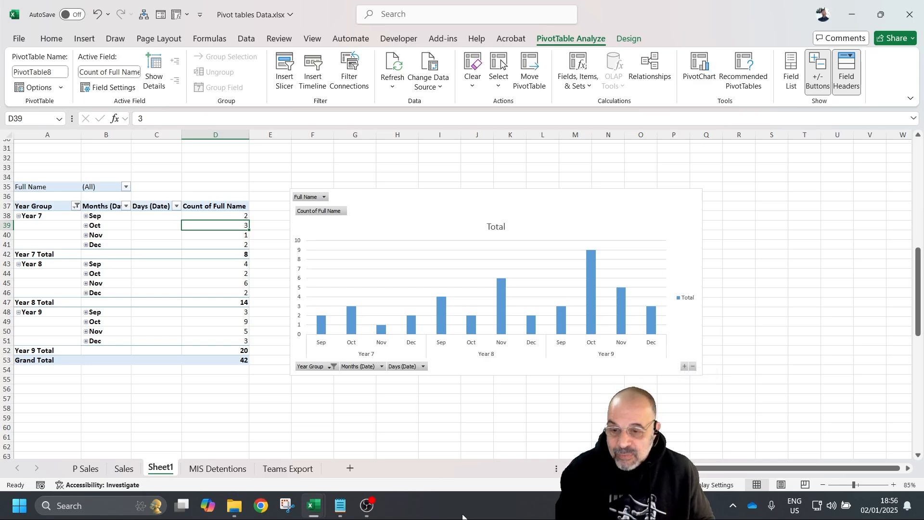
- Switch to the Teams Export sheet and scroll through its assignment table
{"action": "left_click", "coordinate": [288, 467]}
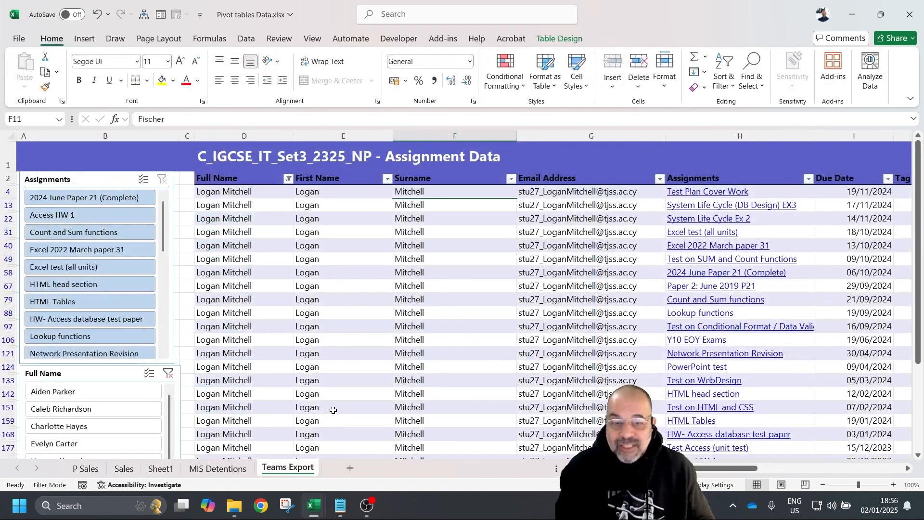
{"action": "scroll", "coordinate": [449, 168], "scroll_direction": "down", "scroll_amount": 1}
{"action": "scroll", "coordinate": [448, 168], "scroll_direction": "down", "scroll_amount": 7}
{"action": "scroll", "coordinate": [409, 198], "scroll_direction": "up", "scroll_amount": 6}
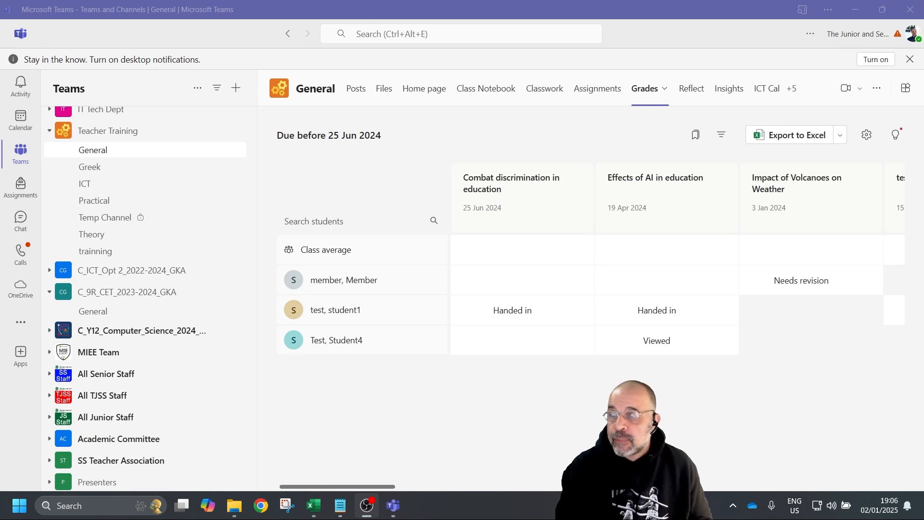
- Export the General channel's grades from Teams to Excel, then close the Teams window
{"action": "left_click", "coordinate": [86, 154]}
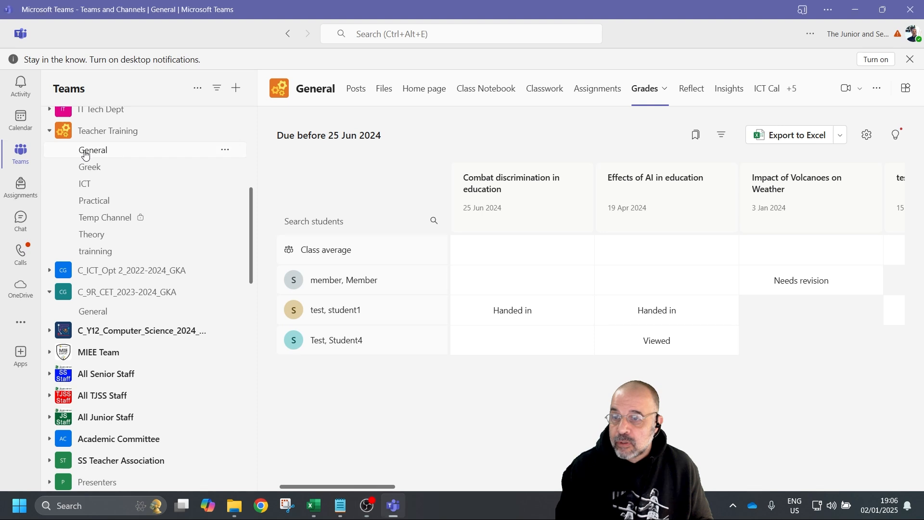
{"action": "left_click", "coordinate": [86, 154]}
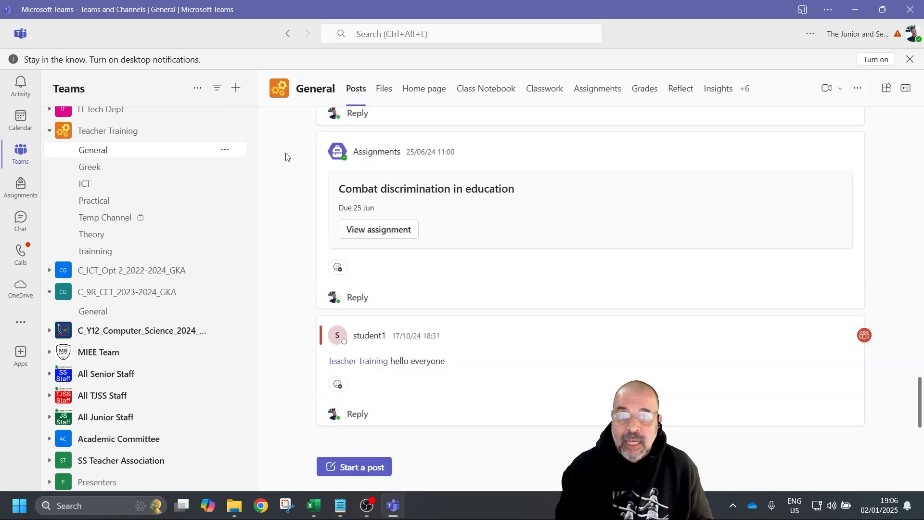
{"action": "left_click", "coordinate": [651, 94]}
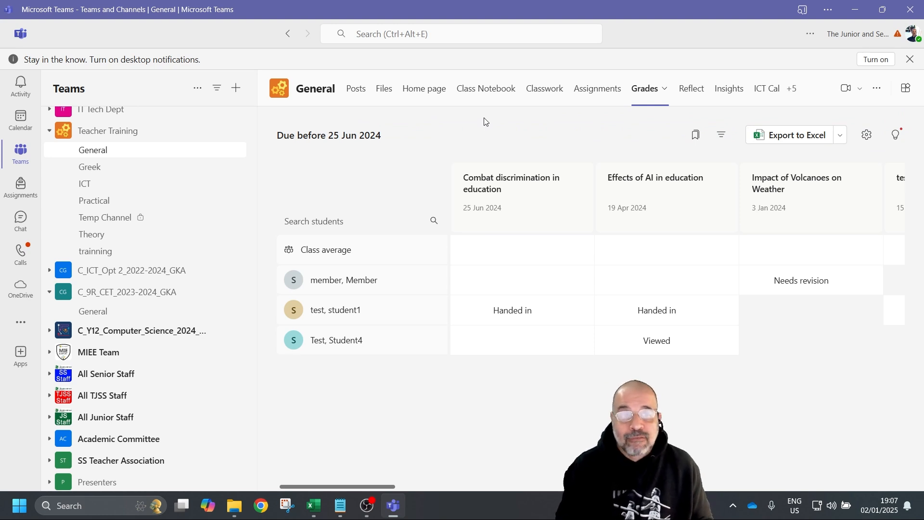
{"action": "left_click", "coordinate": [811, 139]}
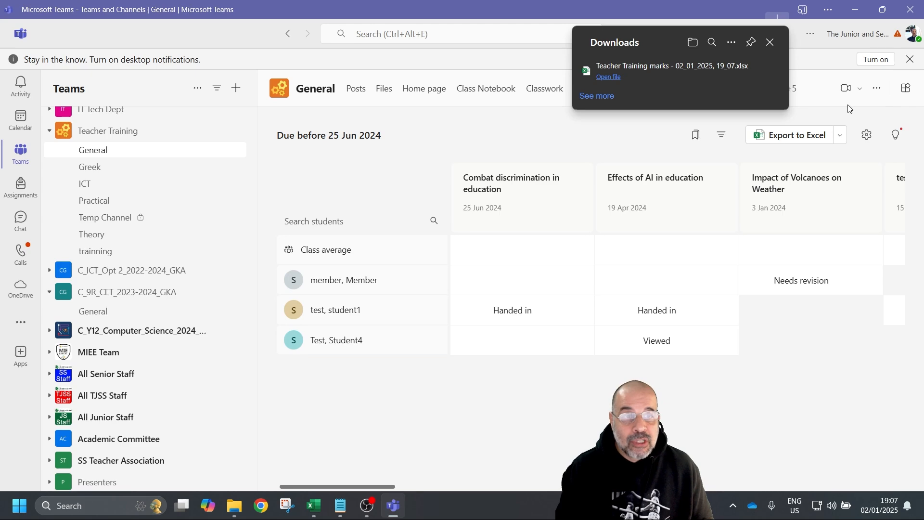
{"action": "left_click", "coordinate": [770, 42]}
{"action": "left_click", "coordinate": [911, 9]}
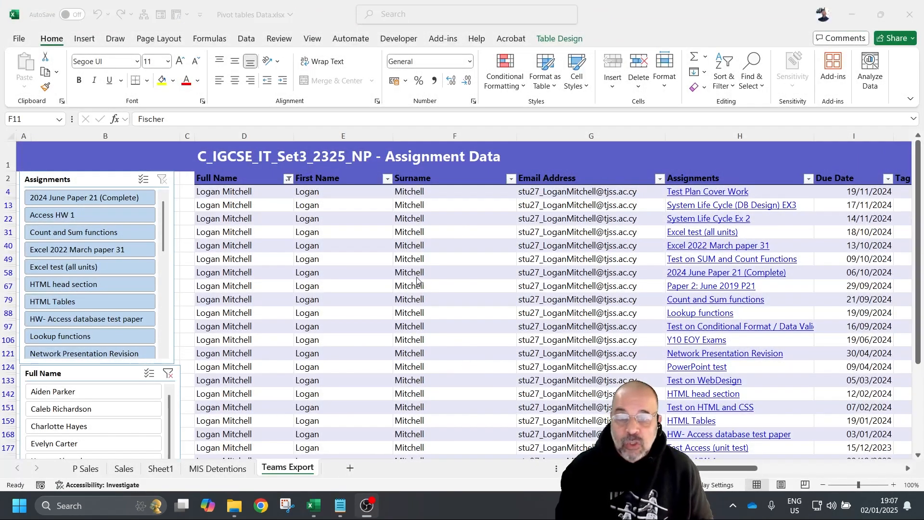
- Filter the table by assignments such as Access HW 1, then clear the student name slicer
{"action": "left_click", "coordinate": [636, 19]}
{"action": "scroll", "coordinate": [330, 247], "scroll_direction": "down", "scroll_amount": 10}
{"action": "scroll", "coordinate": [218, 313], "scroll_direction": "up", "scroll_amount": 10}
{"action": "scroll", "coordinate": [260, 314], "scroll_direction": "down", "scroll_amount": 1}
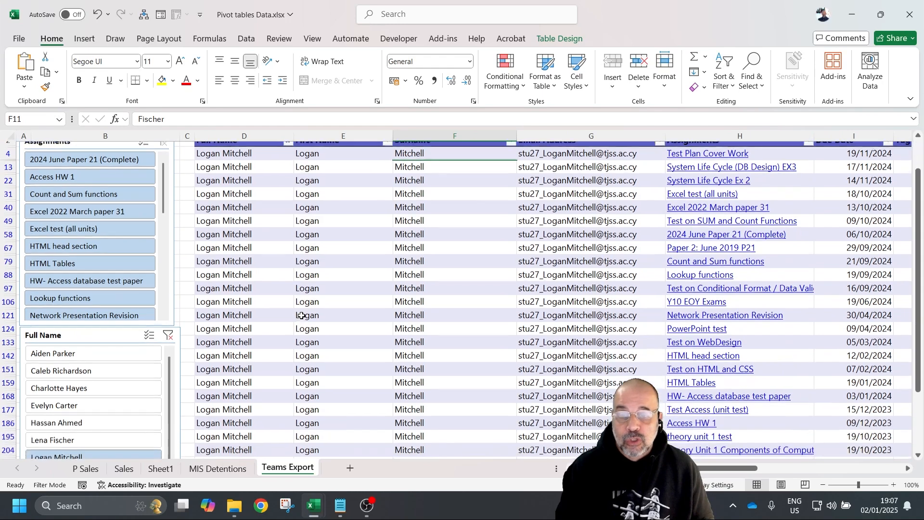
{"action": "scroll", "coordinate": [301, 316], "scroll_direction": "up", "scroll_amount": 1}
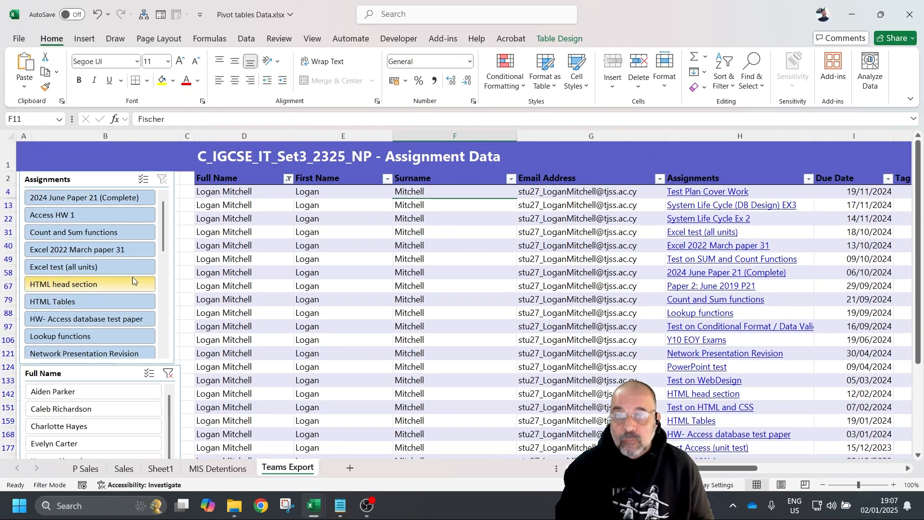
{"action": "left_click", "coordinate": [96, 250]}
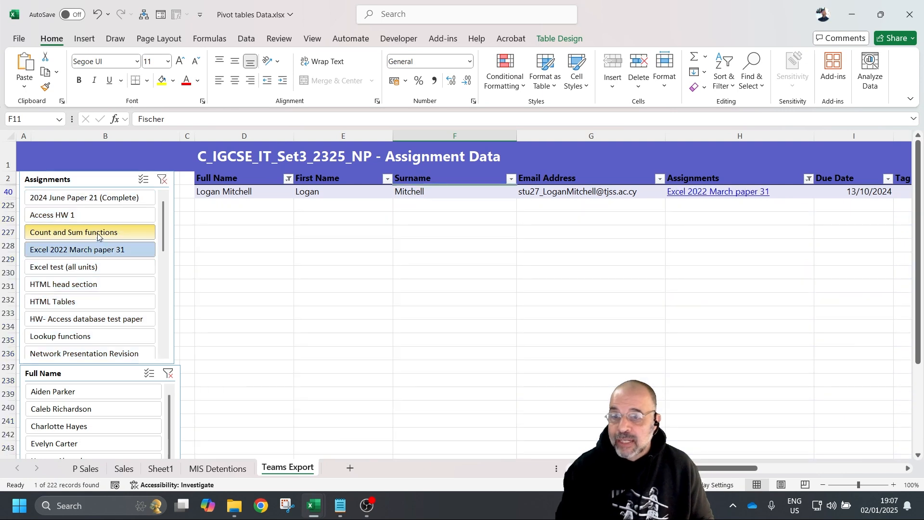
{"action": "left_click", "coordinate": [99, 233]}
{"action": "left_click", "coordinate": [104, 212]}
{"action": "left_click", "coordinate": [103, 198]}
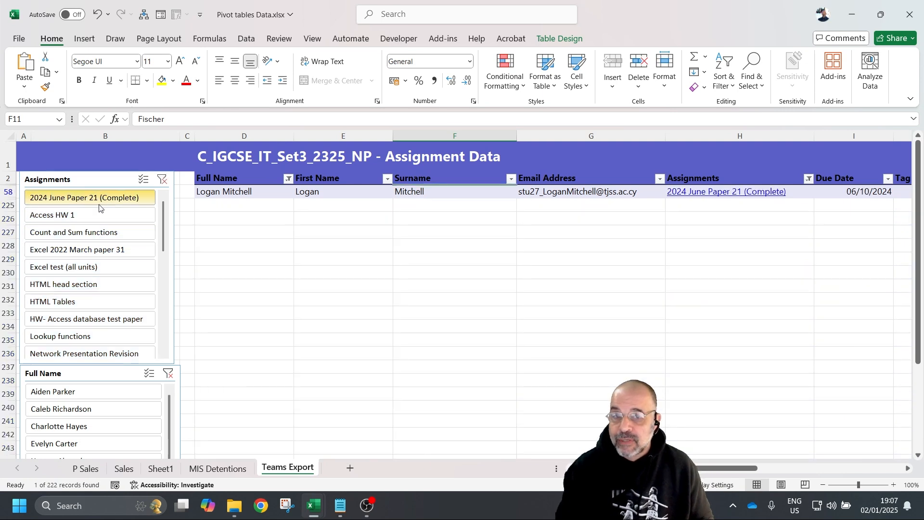
{"action": "left_click", "coordinate": [72, 350]}
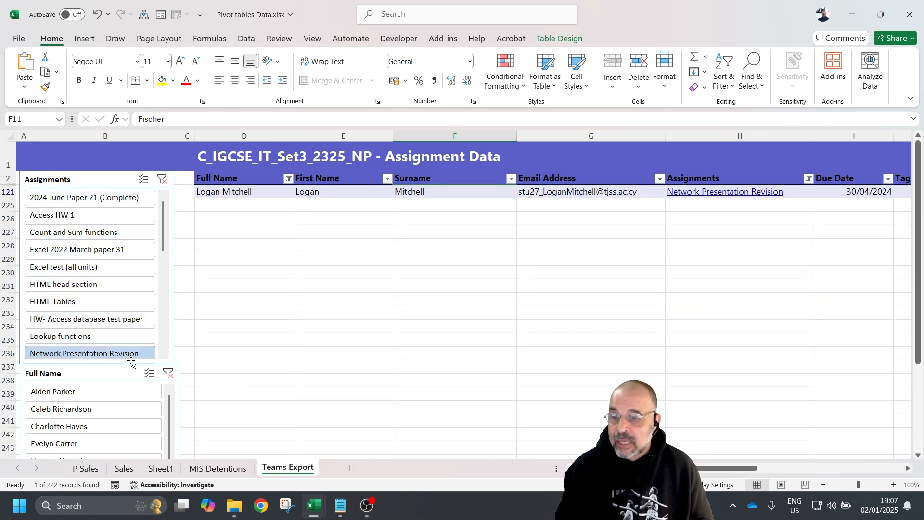
{"action": "left_click", "coordinate": [167, 372]}
- Filter to Excel 2022 March paper 31 for one student, then clear both slicer filters
{"action": "scroll", "coordinate": [116, 378], "scroll_direction": "down", "scroll_amount": 3}
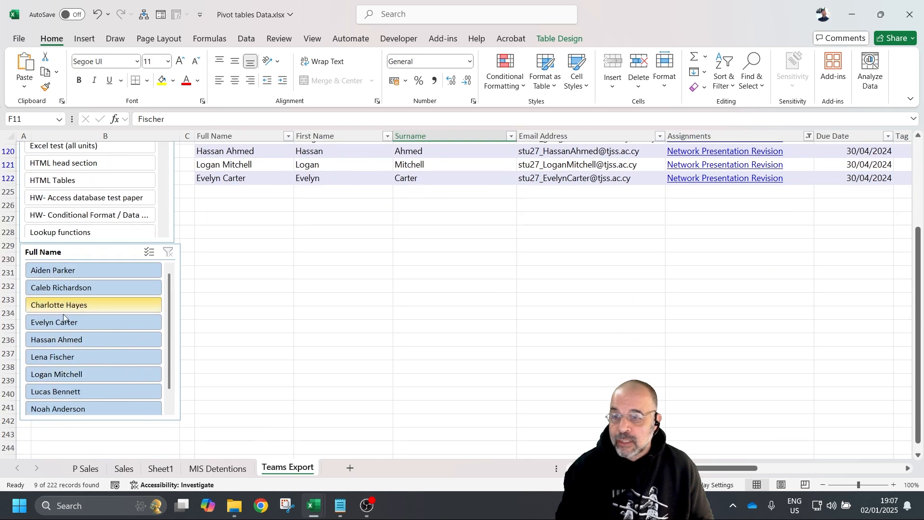
{"action": "scroll", "coordinate": [101, 355], "scroll_direction": "up", "scroll_amount": 3}
{"action": "left_click", "coordinate": [96, 249]}
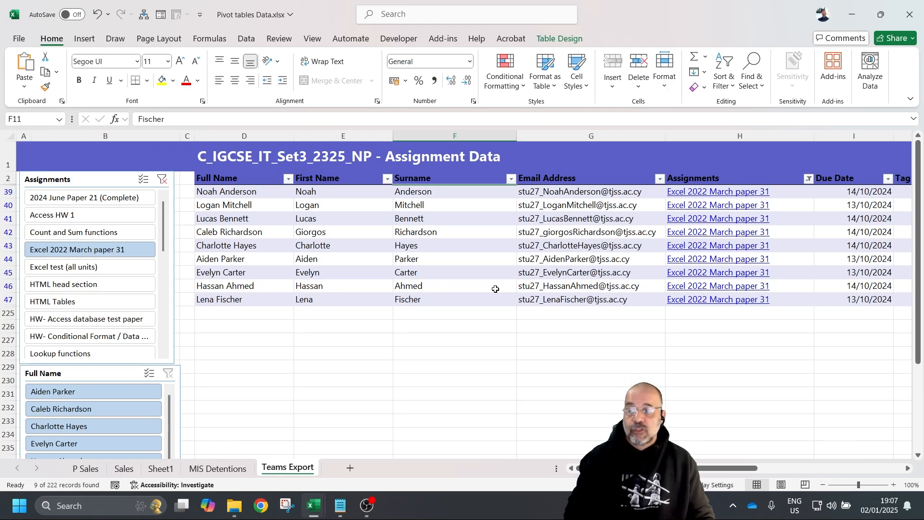
{"action": "scroll", "coordinate": [220, 367], "scroll_direction": "down", "scroll_amount": 3}
{"action": "left_click", "coordinate": [96, 305]}
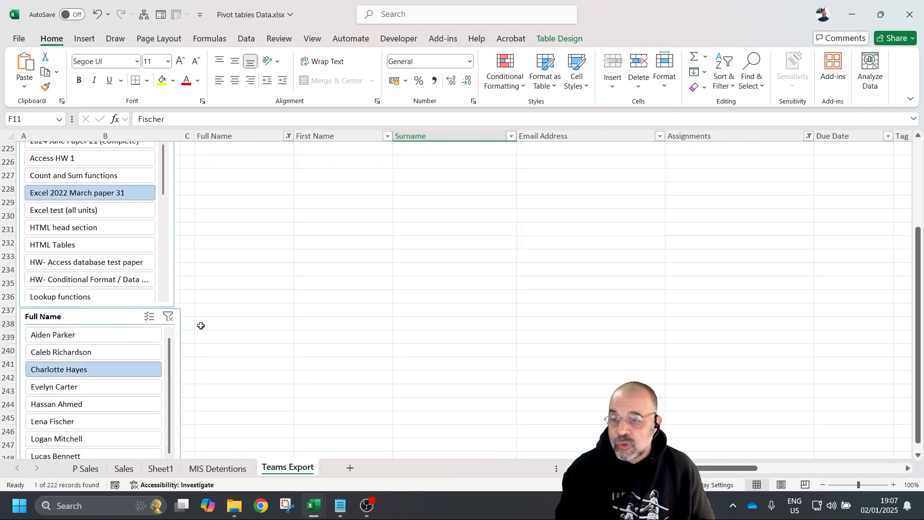
{"action": "scroll", "coordinate": [239, 349], "scroll_direction": "up", "scroll_amount": 3}
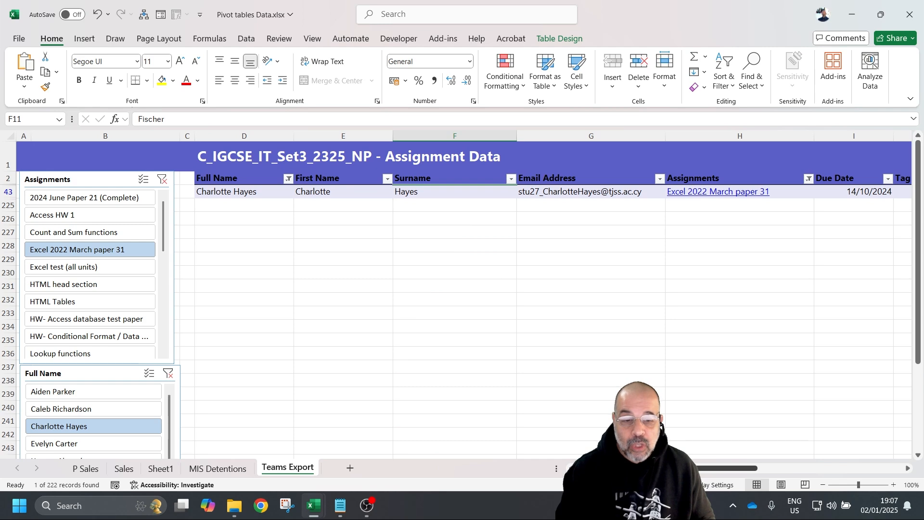
{"action": "scroll", "coordinate": [827, 447], "scroll_direction": "right", "scroll_amount": 10}
{"action": "scroll", "coordinate": [770, 441], "scroll_direction": "left", "scroll_amount": 8}
{"action": "scroll", "coordinate": [677, 432], "scroll_direction": "left", "scroll_amount": 2}
{"action": "scroll", "coordinate": [887, 439], "scroll_direction": "right", "scroll_amount": 8}
{"action": "scroll", "coordinate": [778, 439], "scroll_direction": "left", "scroll_amount": 8}
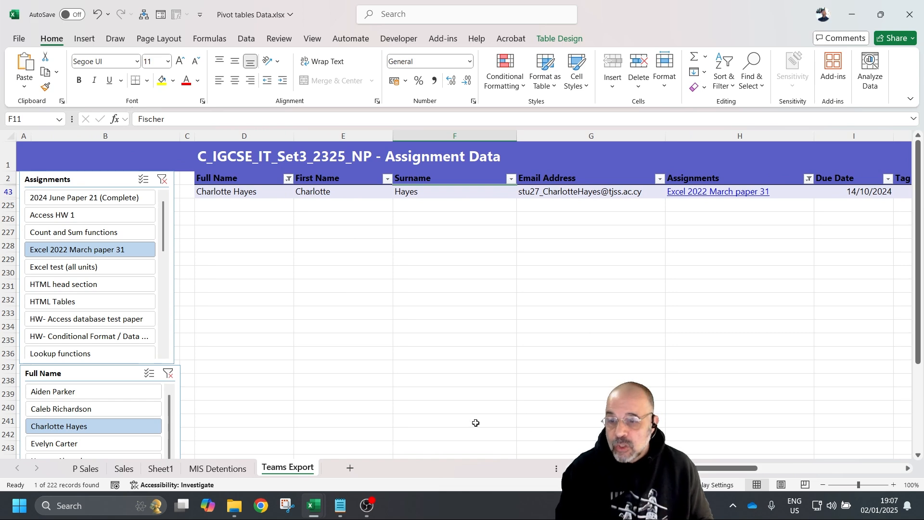
{"action": "left_click", "coordinate": [168, 373]}
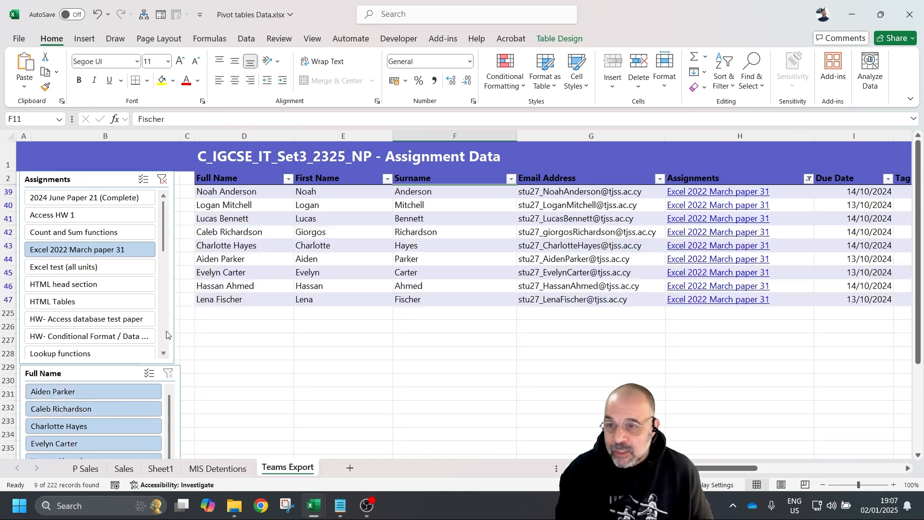
{"action": "left_click", "coordinate": [162, 179]}
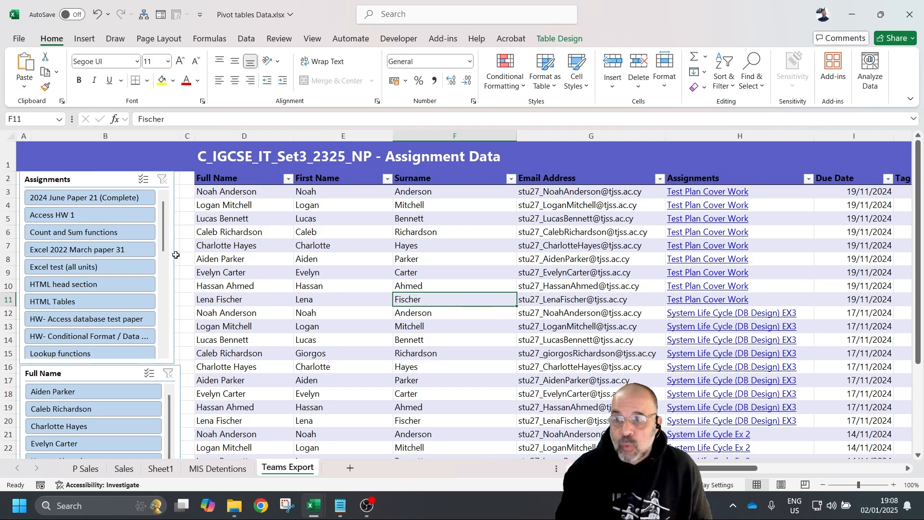
- Select the assignment table and put the active cell at E5 inside it
{"action": "left_click", "coordinate": [198, 169]}
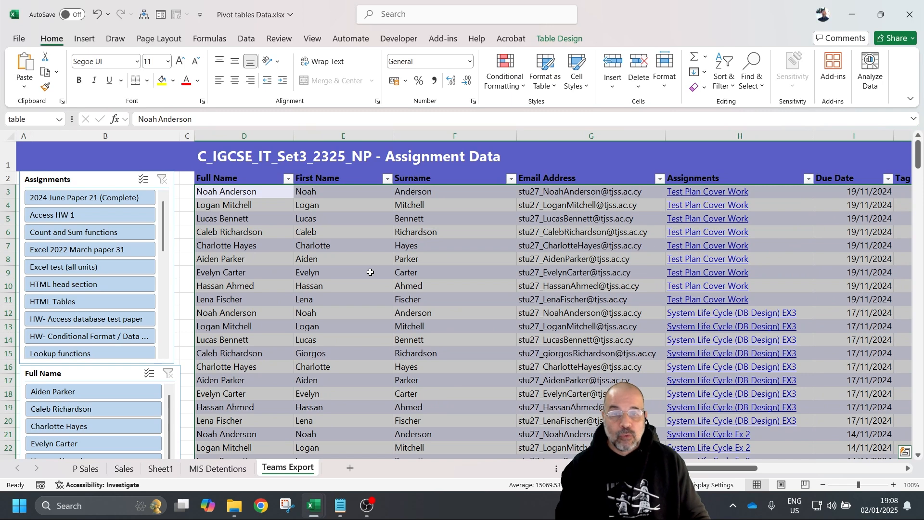
{"action": "left_click", "coordinate": [356, 220]}
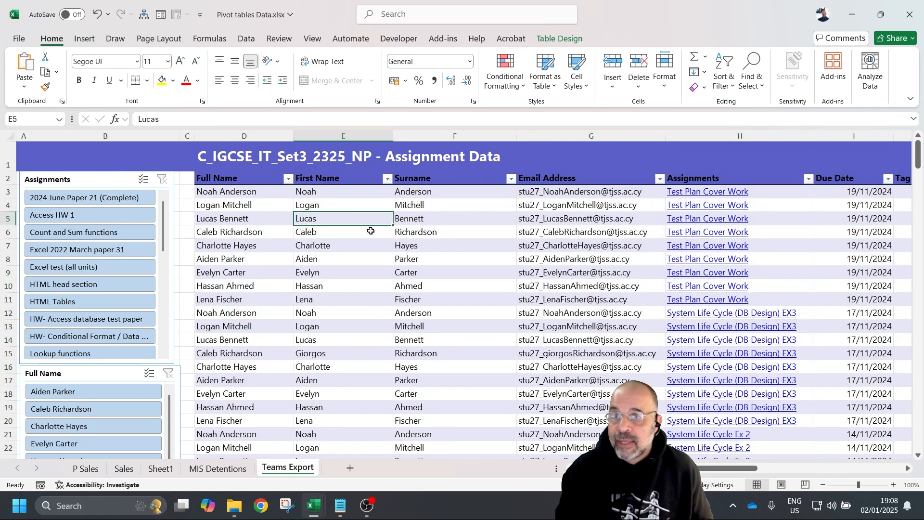
{"action": "left_click", "coordinate": [85, 40]}
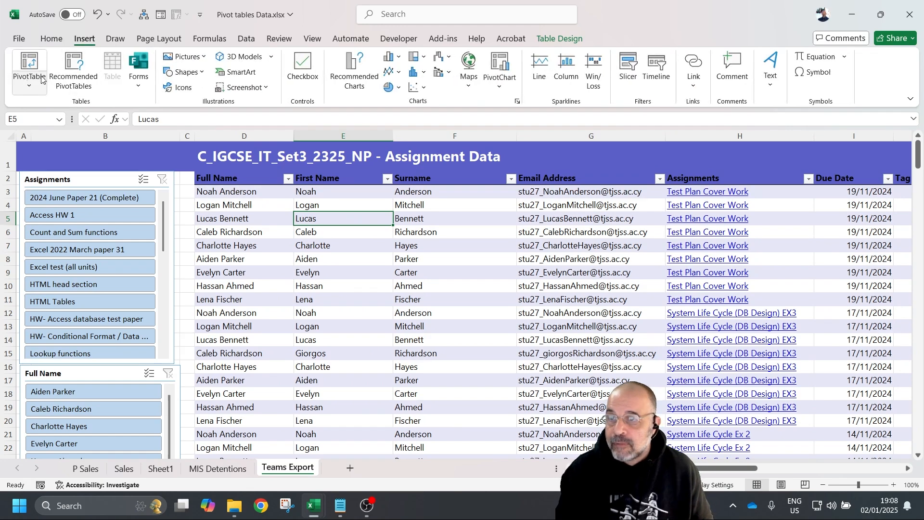
- Insert a PivotTable from the Table/Range 'table' on a new worksheet
{"action": "left_click", "coordinate": [38, 61]}
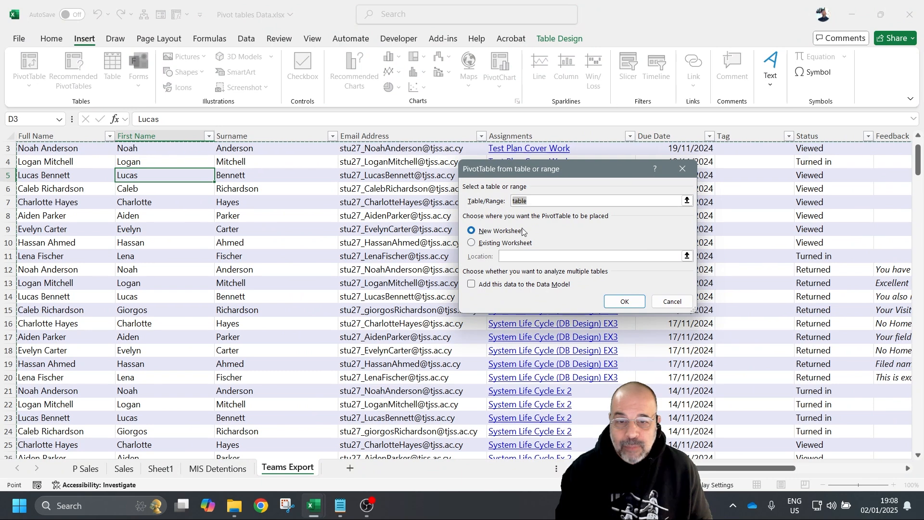
{"action": "left_click", "coordinate": [631, 301]}
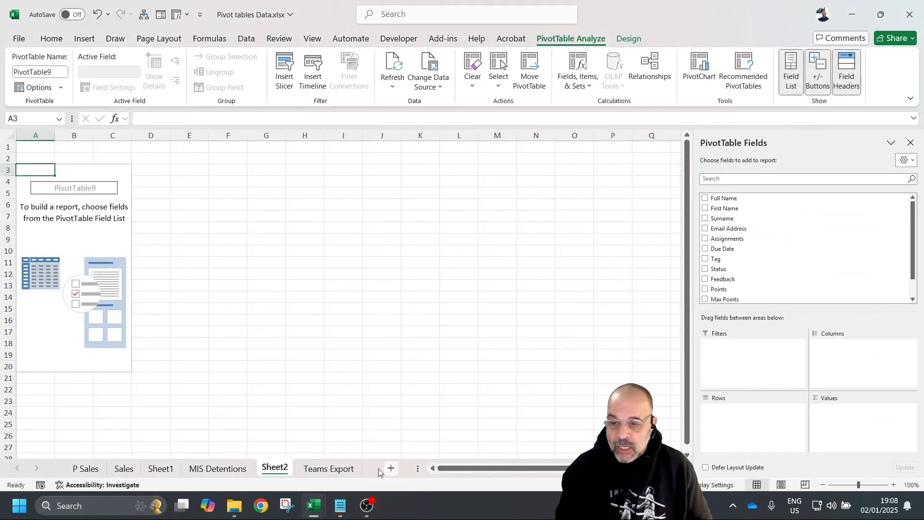
- Rename the new Sheet2 pivot sheet to 'P Teams'
{"action": "double_click", "coordinate": [279, 467]}
{"action": "type", "text": "P Teams"}
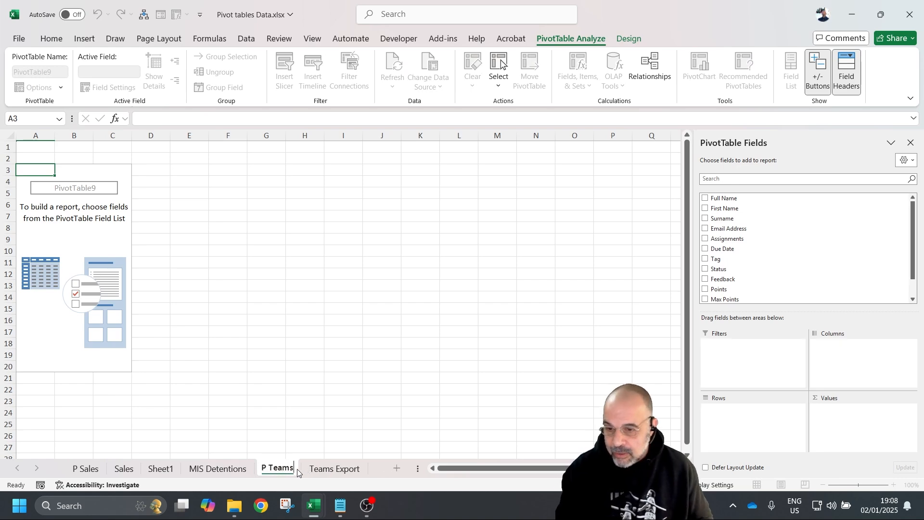
{"action": "key", "text": "Return"}
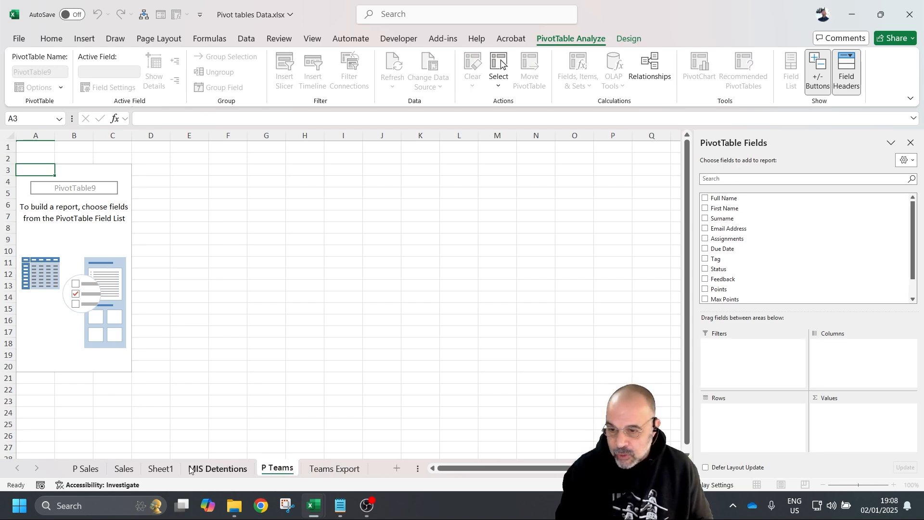
- Rename Sheet1 to 'P MIS', then return to the P Teams sheet
{"action": "left_click", "coordinate": [163, 469]}
{"action": "type", "text": "P Deten"}
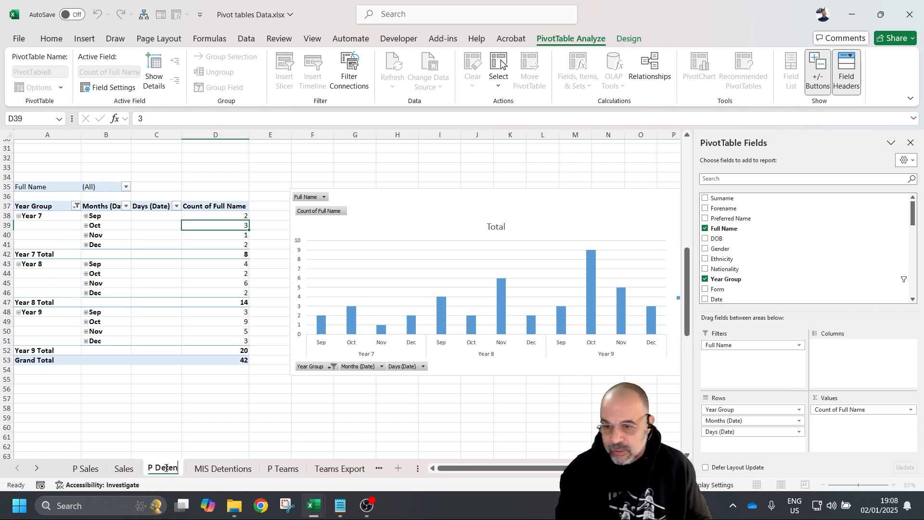
{"action": "key", "text": "BackSpace"}
{"action": "key", "text": "BackSpace"}
{"action": "key", "text": "BackSpace"}
{"action": "key", "text": "BackSpace"}
{"action": "key", "text": "BackSpace"}
{"action": "key", "text": "BackSpace"}
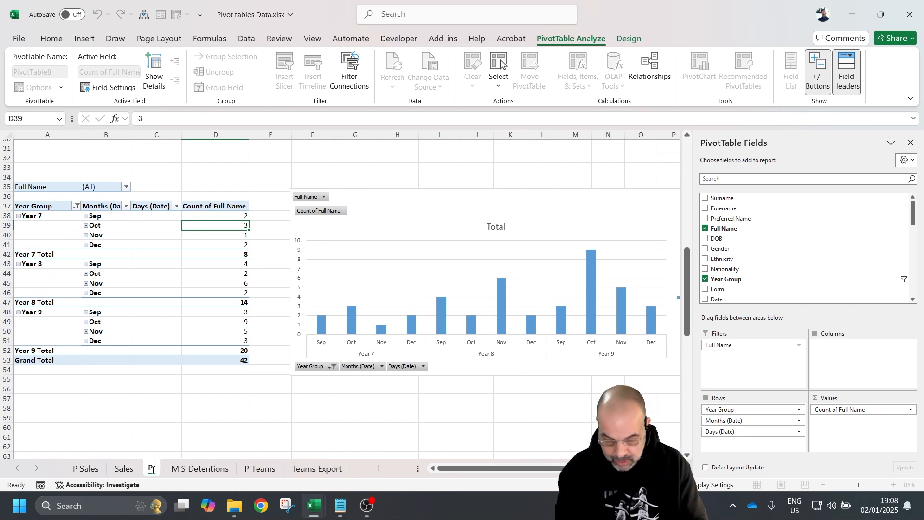
{"action": "key", "text": "Num_Lock"}
{"action": "type", "text": "MIS"}
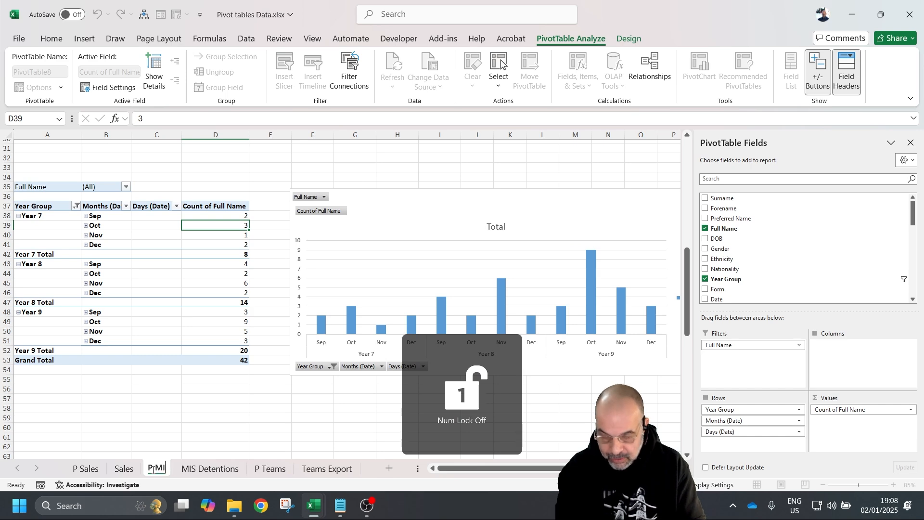
{"action": "left_click", "coordinate": [326, 472]}
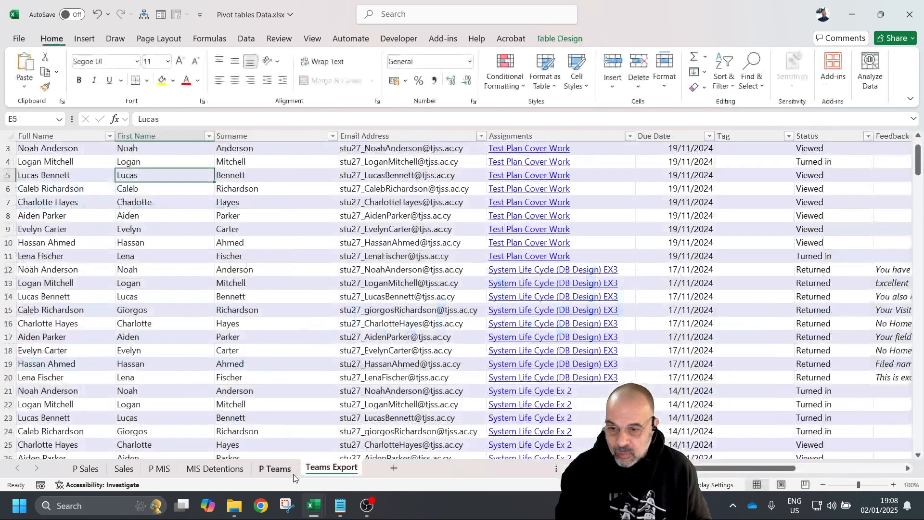
{"action": "left_click", "coordinate": [271, 470]}
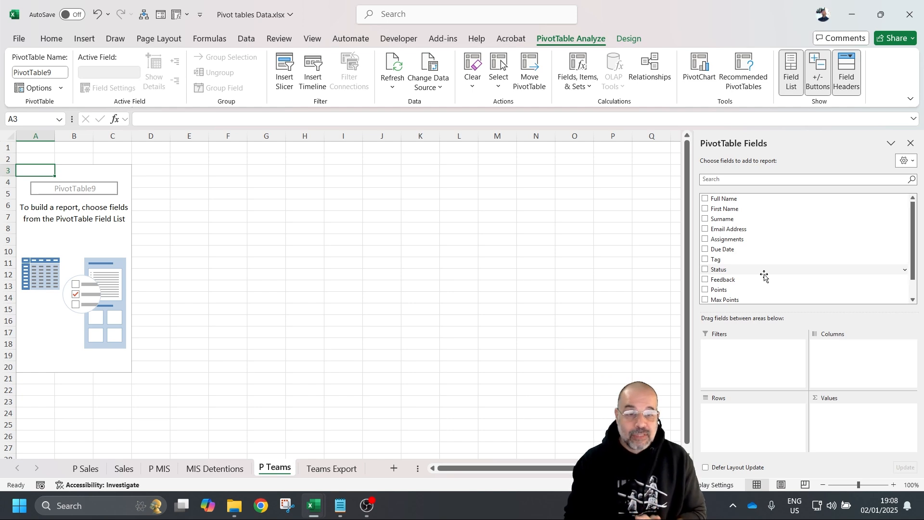
- Add Full Name to the pivot's Rows, with Assignments nested beneath it
{"action": "scroll", "coordinate": [764, 272], "scroll_direction": "down", "scroll_amount": 1}
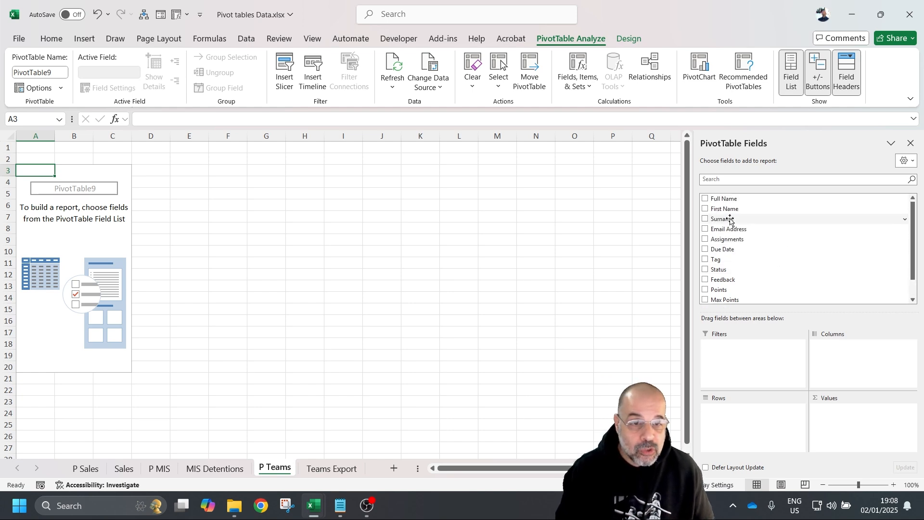
{"action": "scroll", "coordinate": [724, 227], "scroll_direction": "up", "scroll_amount": 1}
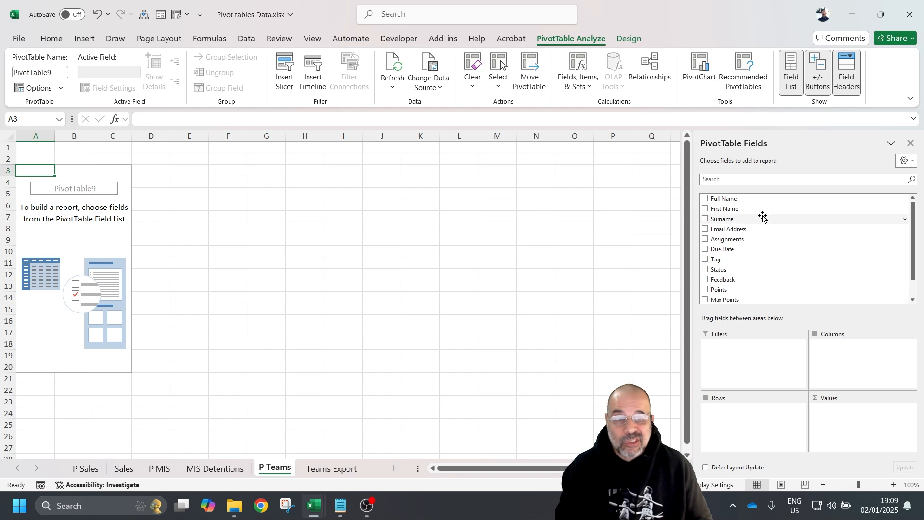
{"action": "left_click_drag", "start_coordinate": [721, 199], "coordinate": [719, 428]}
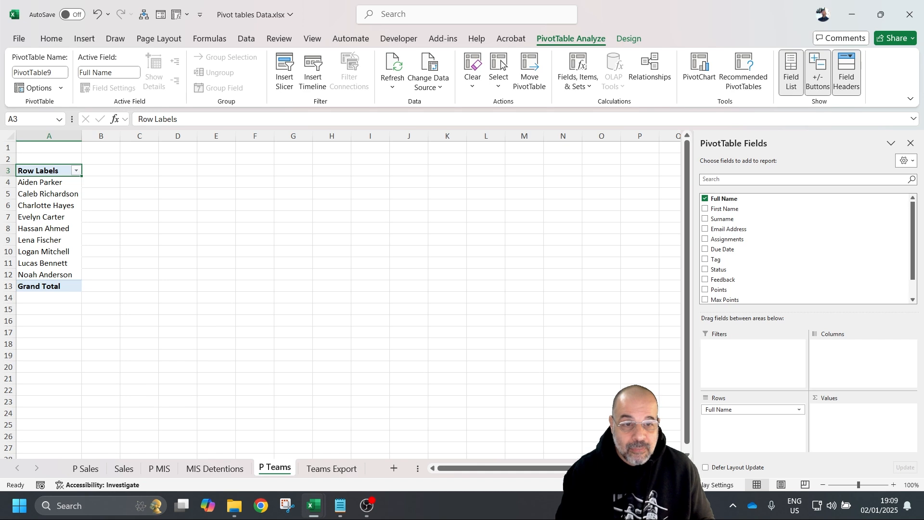
{"action": "left_click_drag", "start_coordinate": [744, 243], "coordinate": [755, 433]}
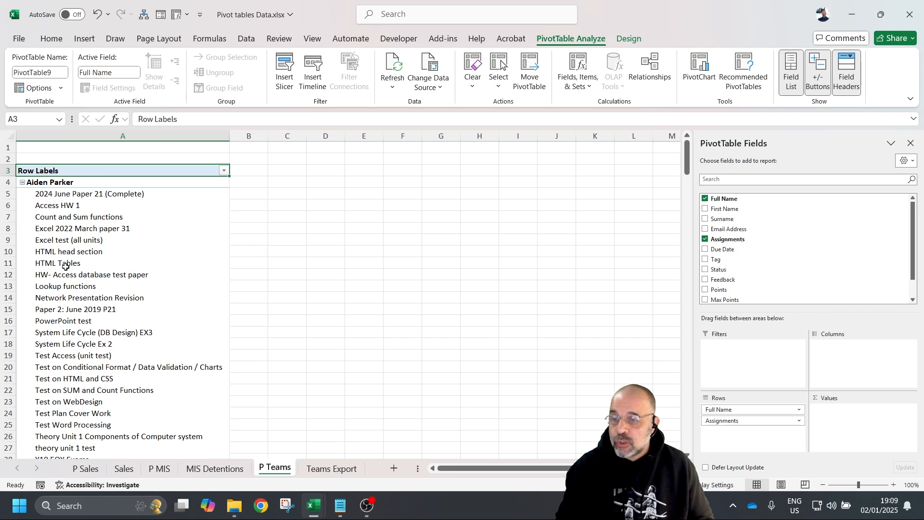
{"action": "scroll", "coordinate": [80, 287], "scroll_direction": "down", "scroll_amount": 6}
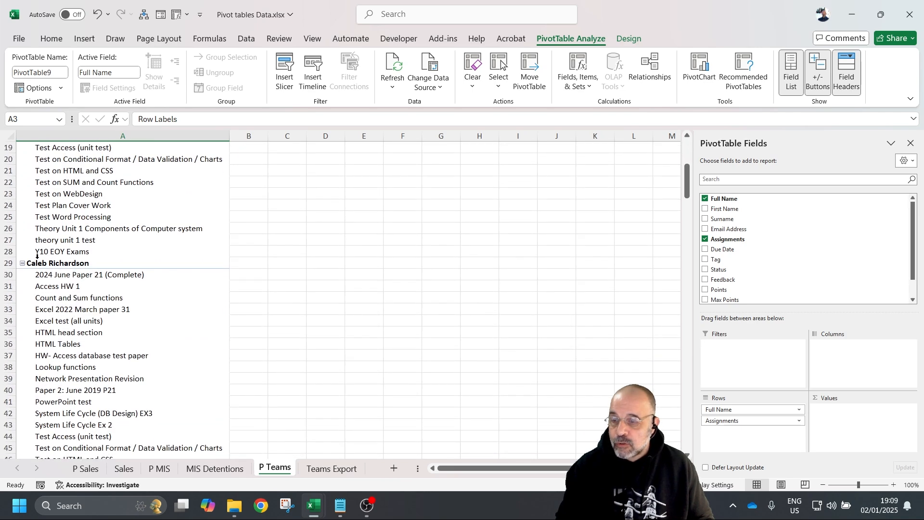
{"action": "scroll", "coordinate": [80, 284], "scroll_direction": "down", "scroll_amount": 5}
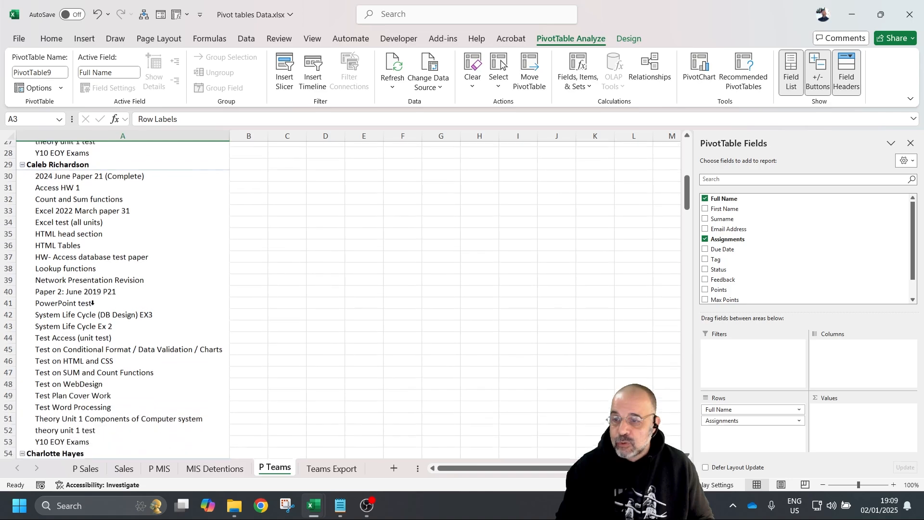
{"action": "scroll", "coordinate": [99, 313], "scroll_direction": "up", "scroll_amount": 11}
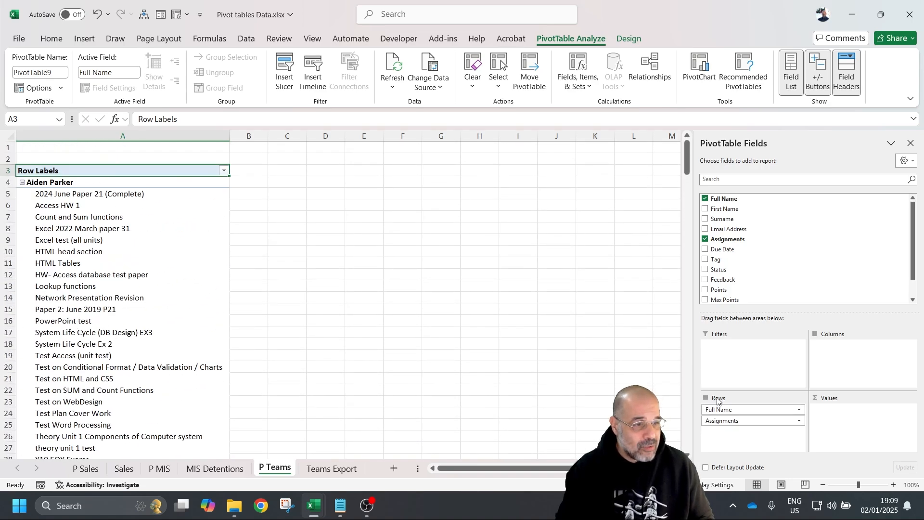
{"action": "left_click_drag", "start_coordinate": [724, 424], "coordinate": [723, 408]}
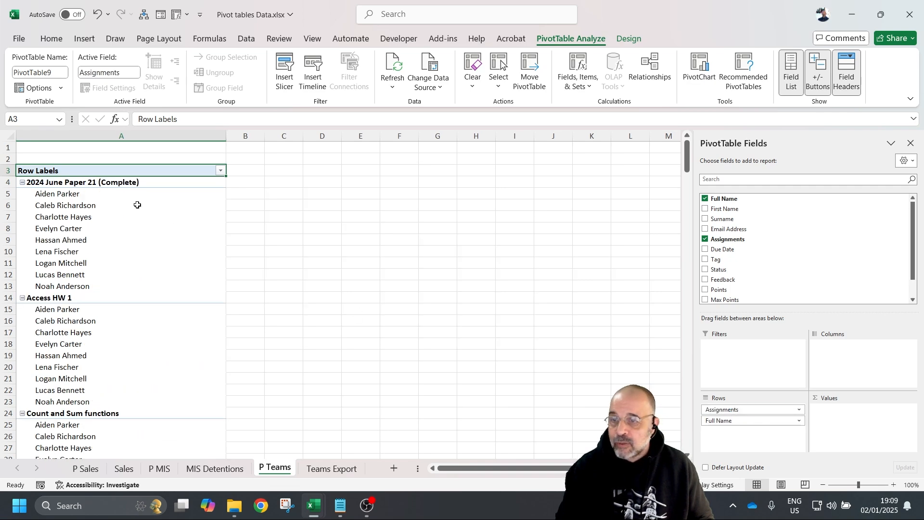
{"action": "scroll", "coordinate": [158, 251], "scroll_direction": "down", "scroll_amount": 10}
{"action": "scroll", "coordinate": [158, 274], "scroll_direction": "down", "scroll_amount": 20}
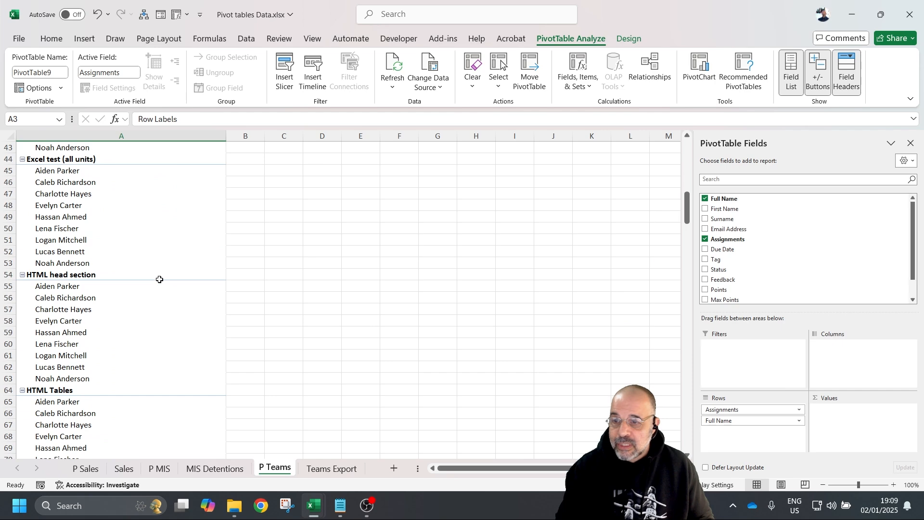
{"action": "scroll", "coordinate": [169, 305], "scroll_direction": "up", "scroll_amount": 20}
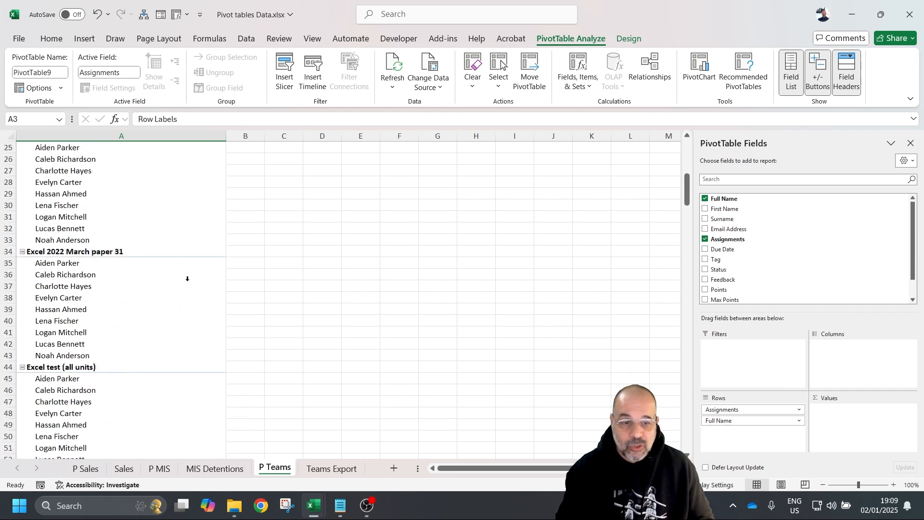
{"action": "left_click_drag", "start_coordinate": [745, 412], "coordinate": [763, 433]}
{"action": "scroll", "coordinate": [145, 240], "scroll_direction": "down", "scroll_amount": 6}
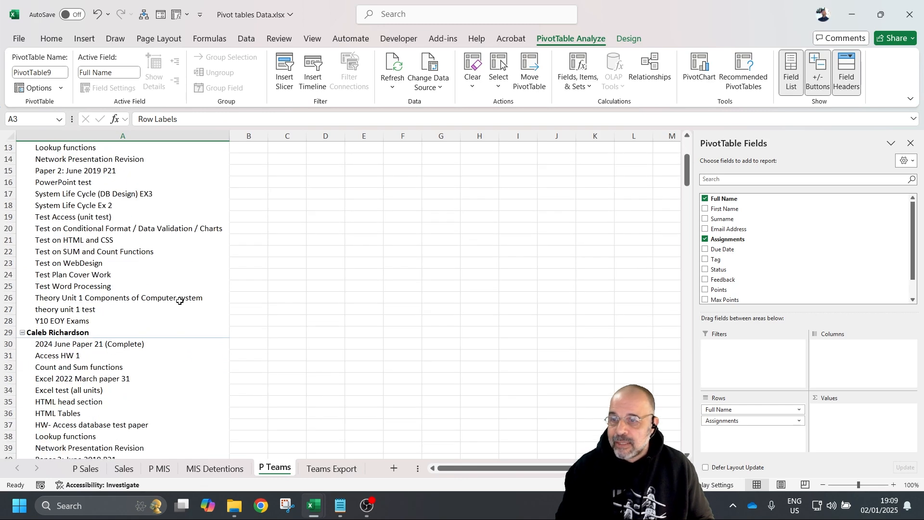
{"action": "scroll", "coordinate": [173, 288], "scroll_direction": "up", "scroll_amount": 6}
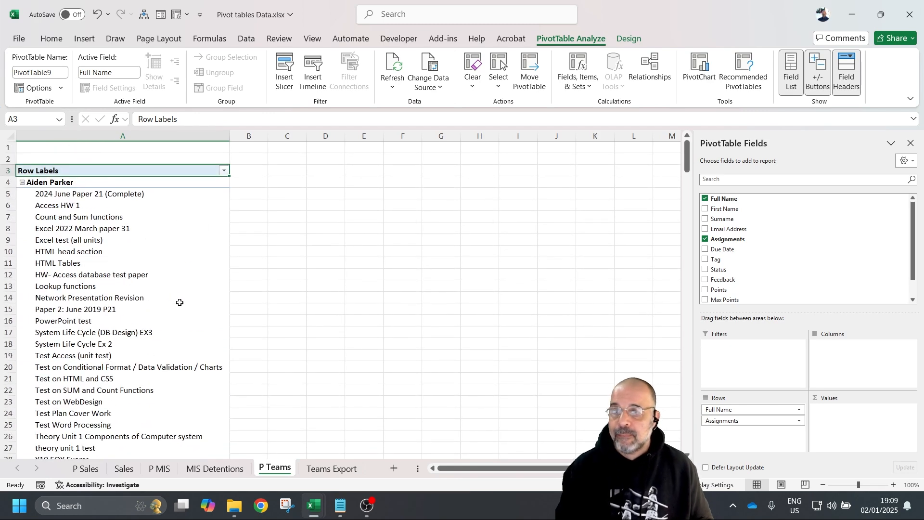
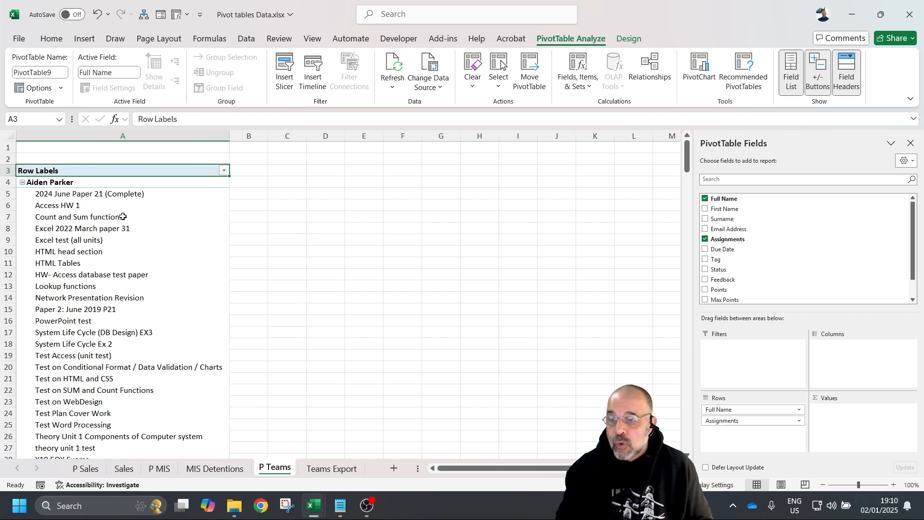
- Scroll through the P Teams pivot to review each student's assignments under their full names
{"action": "scroll", "coordinate": [123, 216], "scroll_direction": "down", "scroll_amount": 1}
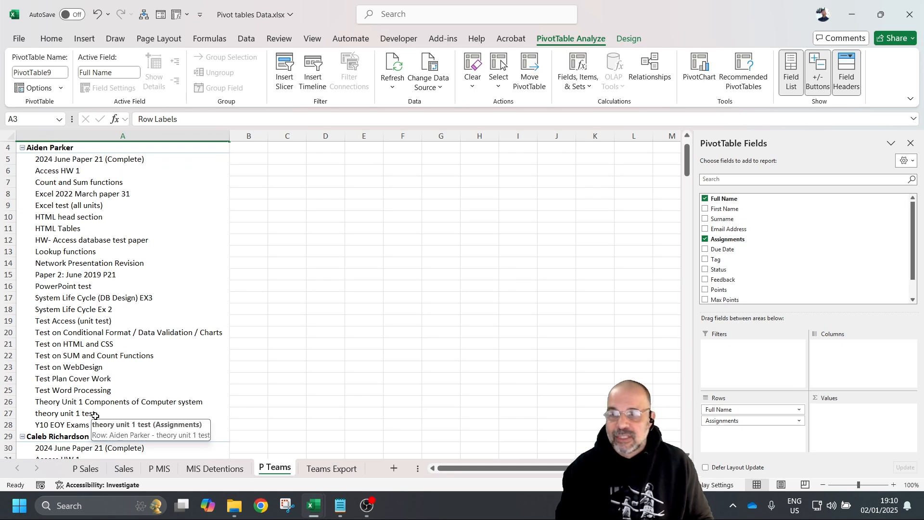
{"action": "scroll", "coordinate": [95, 415], "scroll_direction": "up", "scroll_amount": 1}
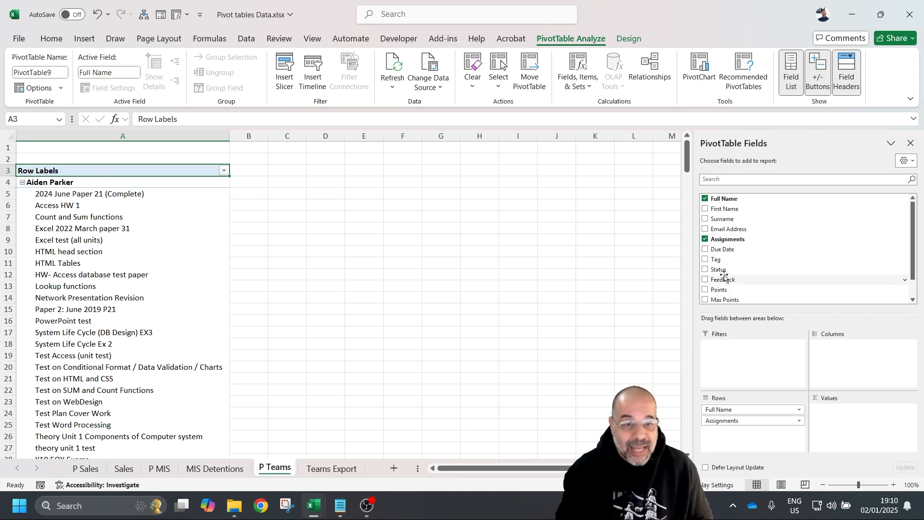
{"action": "scroll", "coordinate": [754, 248], "scroll_direction": "down", "scroll_amount": 1}
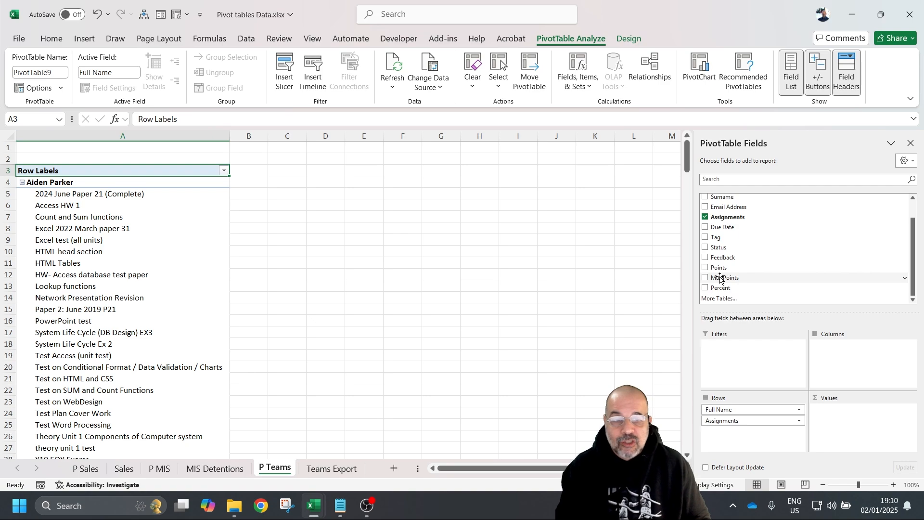
- Switch to the Teams Export sheet and scroll to the Points, Max Points and Percent columns
{"action": "left_click", "coordinate": [315, 470]}
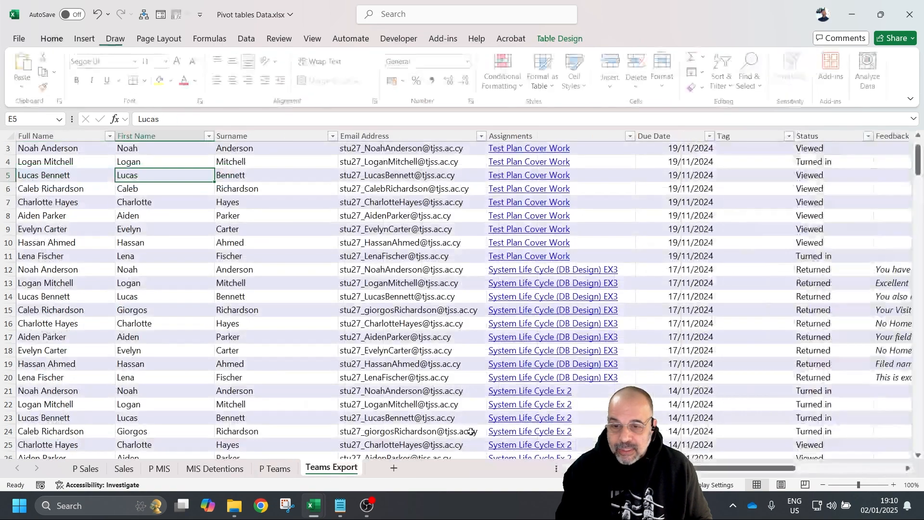
{"action": "left_click_drag", "start_coordinate": [772, 470], "coordinate": [866, 469]}
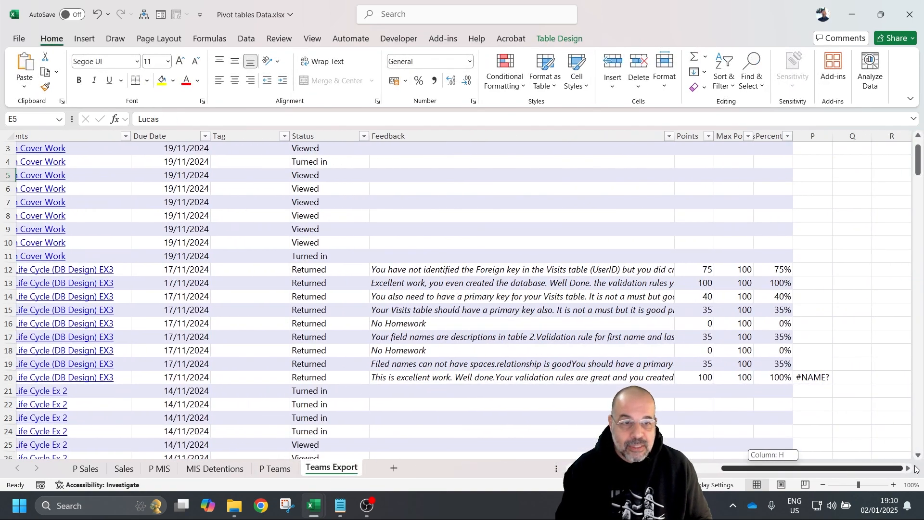
{"action": "scroll", "coordinate": [686, 204], "scroll_direction": "down", "scroll_amount": 2}
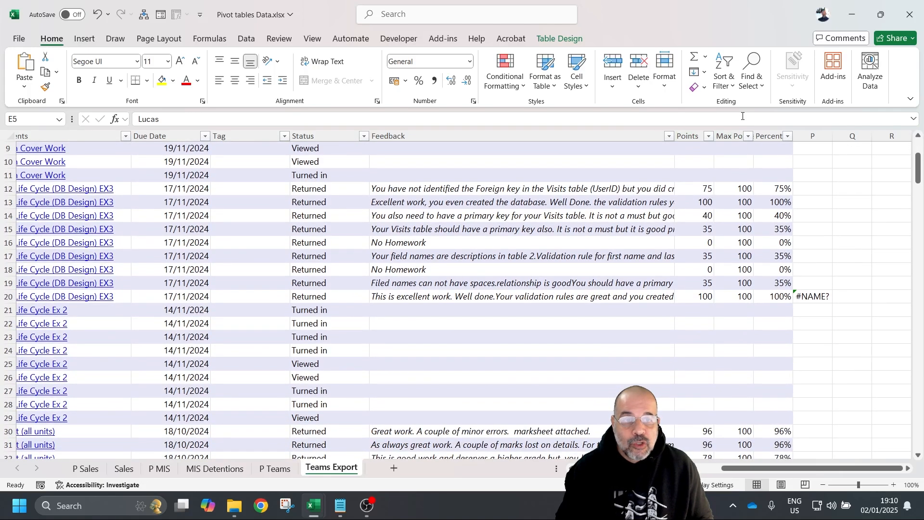
{"action": "scroll", "coordinate": [702, 231], "scroll_direction": "down", "scroll_amount": 8}
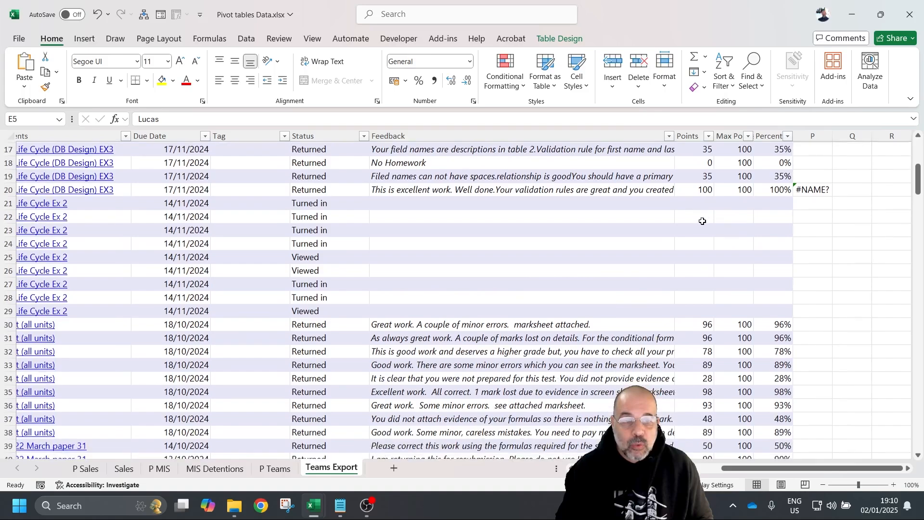
{"action": "scroll", "coordinate": [696, 233], "scroll_direction": "up", "scroll_amount": 11}
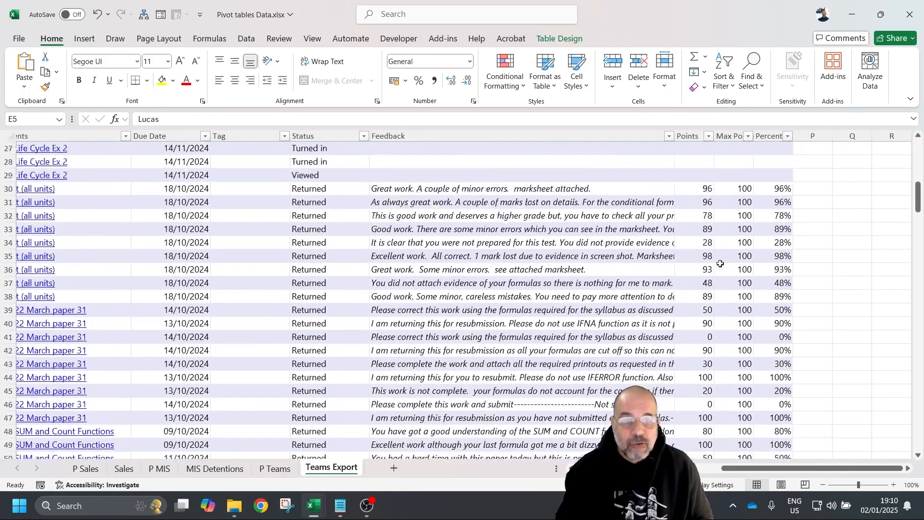
{"action": "scroll", "coordinate": [741, 246], "scroll_direction": "down", "scroll_amount": 3}
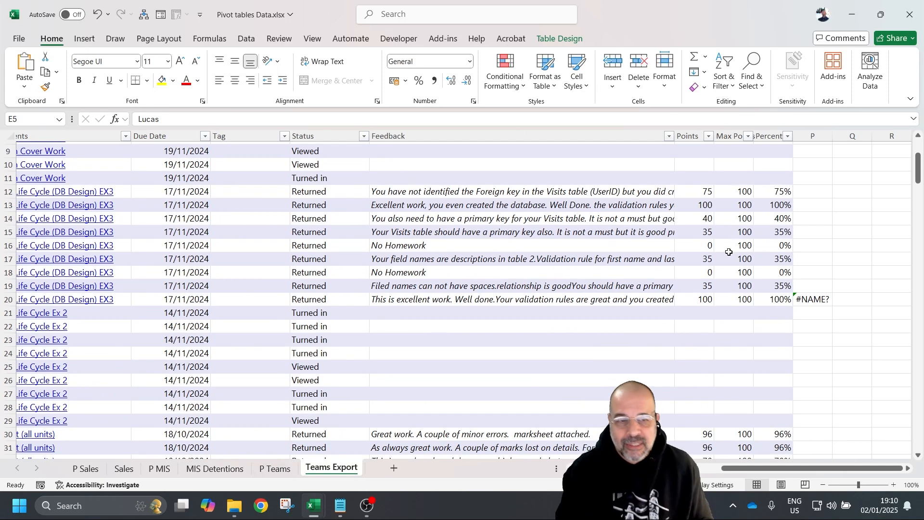
{"action": "scroll", "coordinate": [785, 242], "scroll_direction": "up", "scroll_amount": 3}
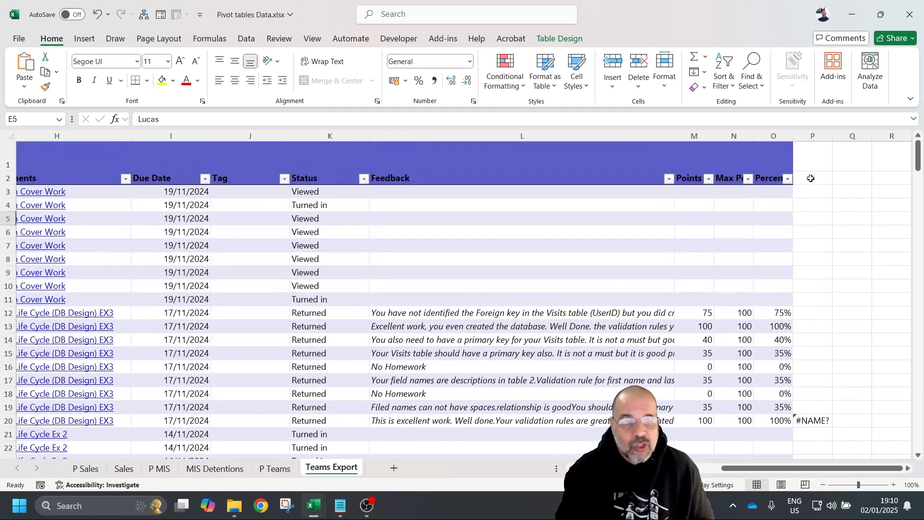
{"action": "scroll", "coordinate": [763, 321], "scroll_direction": "down", "scroll_amount": 3}
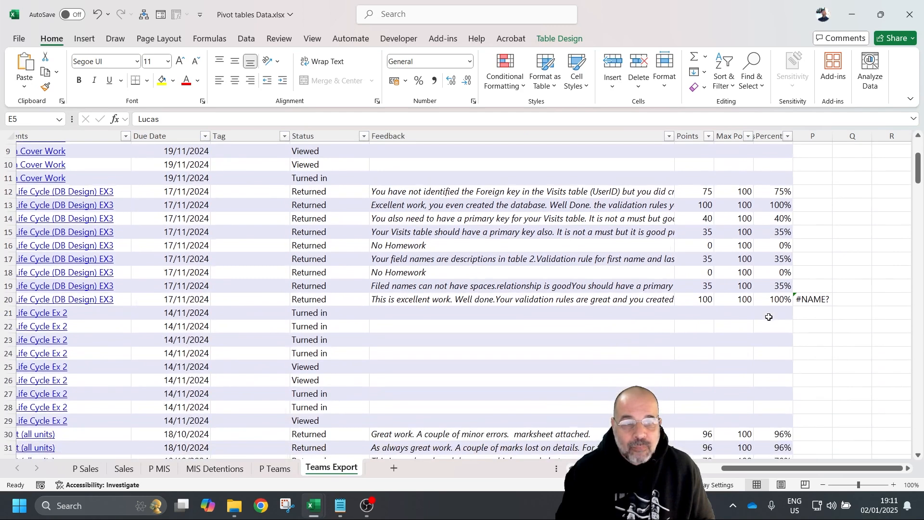
- Inspect the Points, Max Points and Percent values in rows 12–20, then return to P Teams
{"action": "left_click", "coordinate": [729, 191]}
{"action": "left_click", "coordinate": [693, 191]}
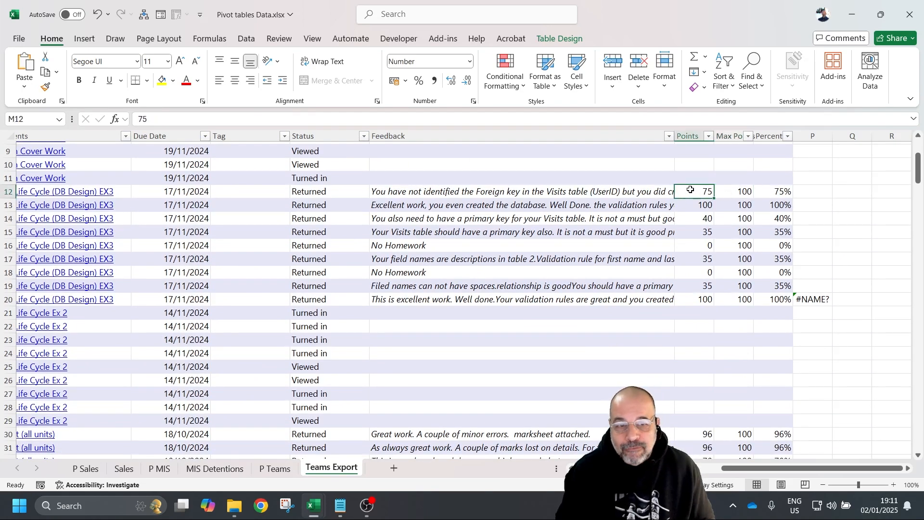
{"action": "left_click", "coordinate": [741, 192]}
{"action": "left_click", "coordinate": [772, 192]}
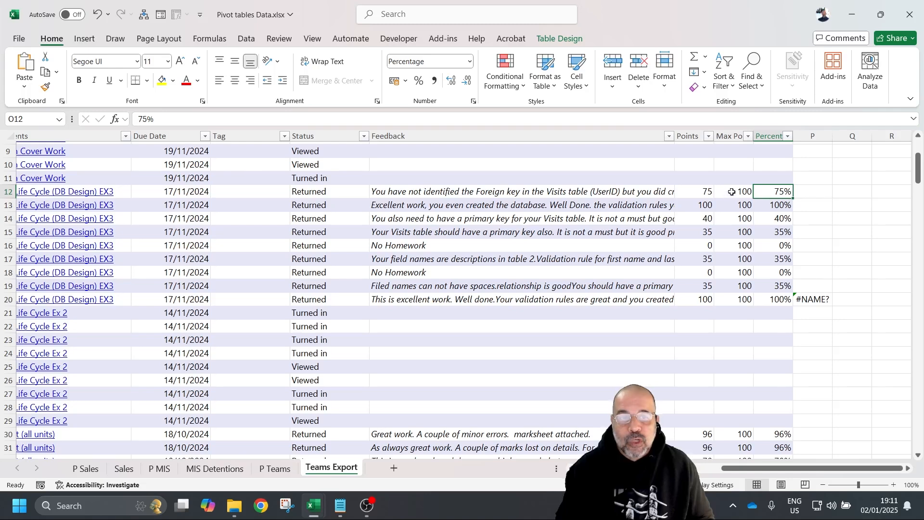
{"action": "left_click_drag", "start_coordinate": [731, 192], "coordinate": [727, 297]}
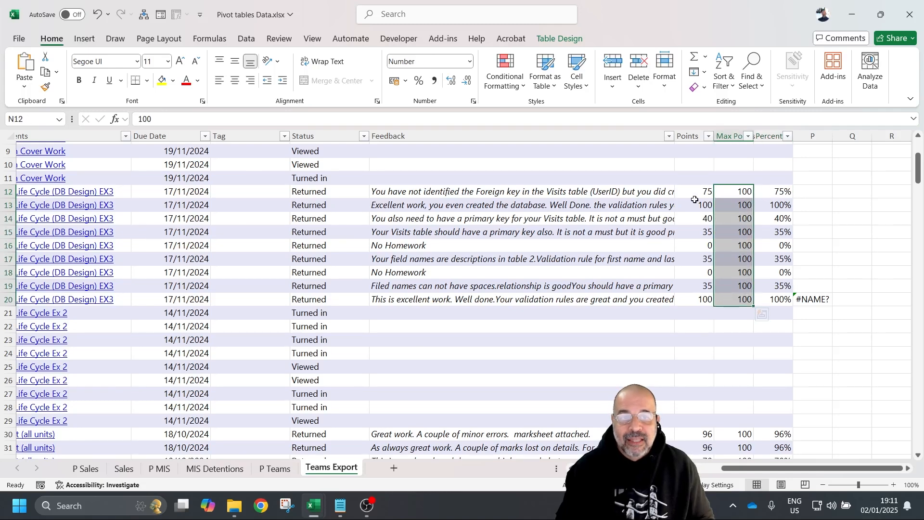
{"action": "left_click_drag", "start_coordinate": [696, 191], "coordinate": [705, 301]}
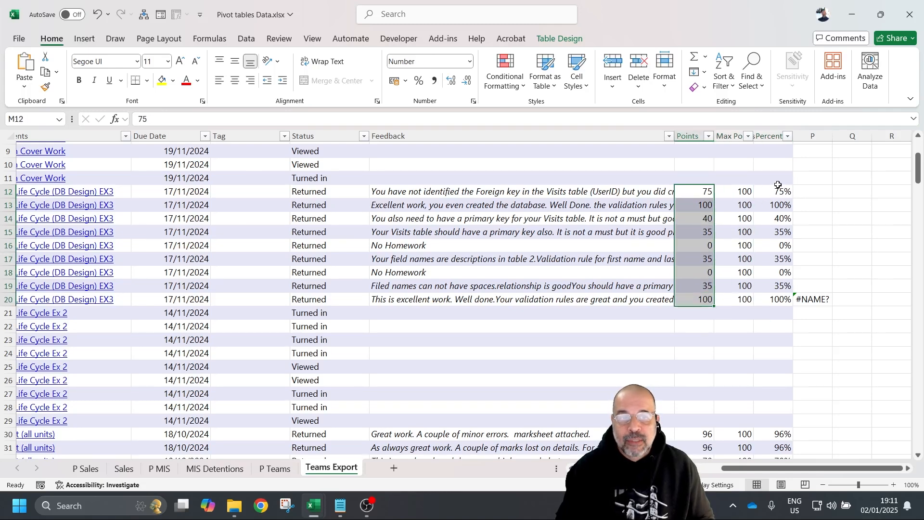
{"action": "left_click_drag", "start_coordinate": [773, 192], "coordinate": [764, 314]}
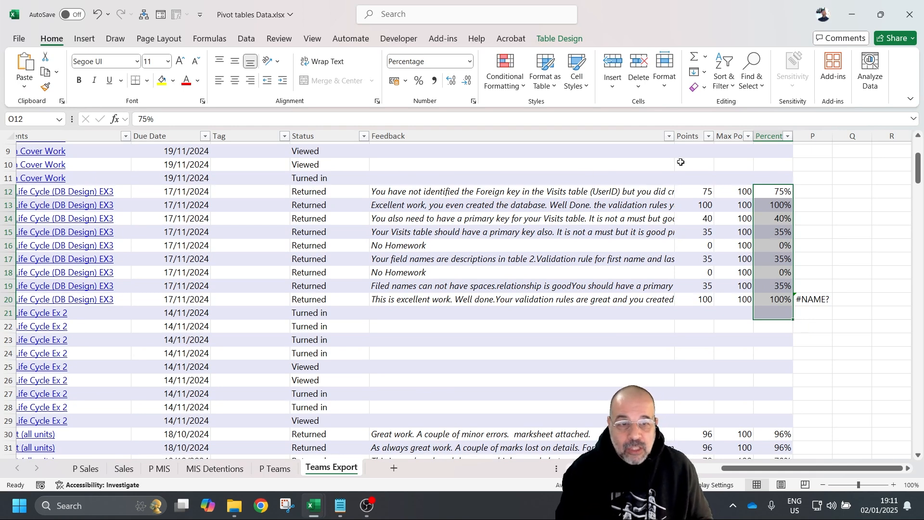
{"action": "left_click_drag", "start_coordinate": [745, 195], "coordinate": [727, 302]}
{"action": "left_click", "coordinate": [781, 192], "text": "ctrl"}
{"action": "left_click_drag", "start_coordinate": [782, 192], "coordinate": [761, 291]}
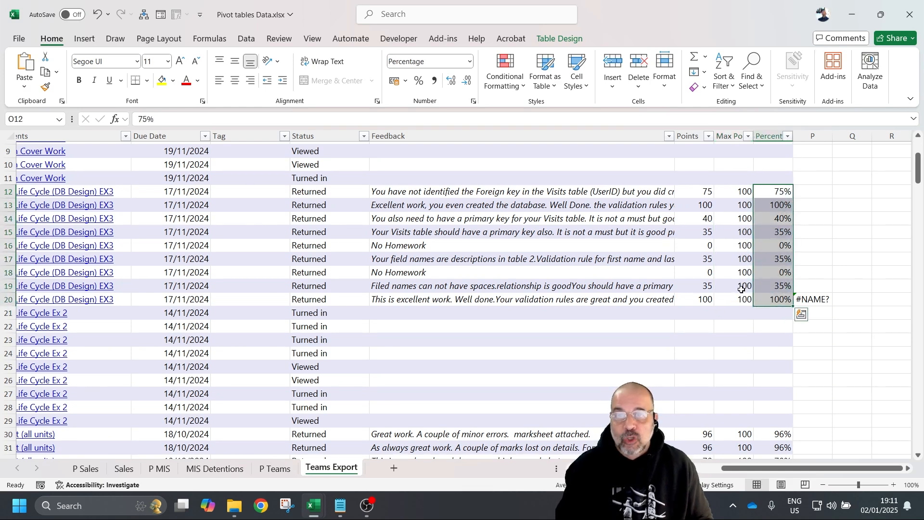
{"action": "left_click", "coordinate": [291, 469]}
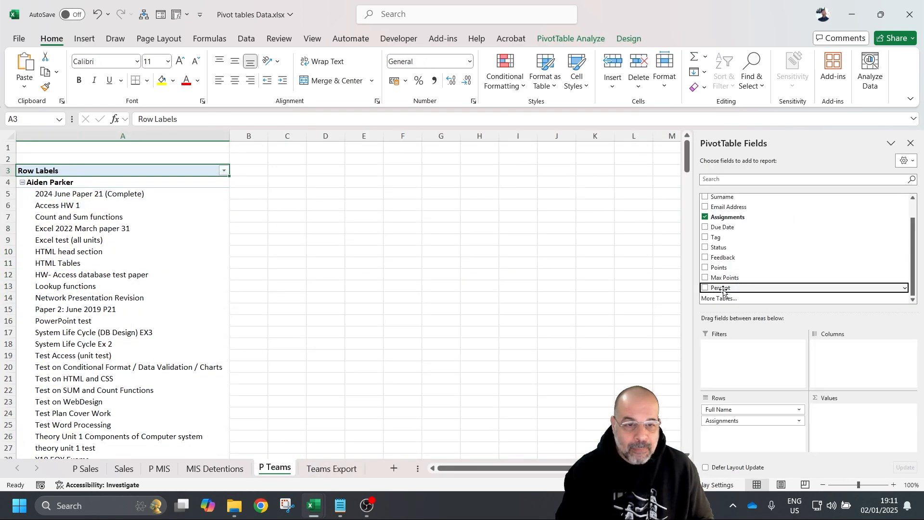
- Add Percent to the pivot's Values and summarise it as Average of Percent
{"action": "left_click_drag", "start_coordinate": [723, 292], "coordinate": [871, 449]}
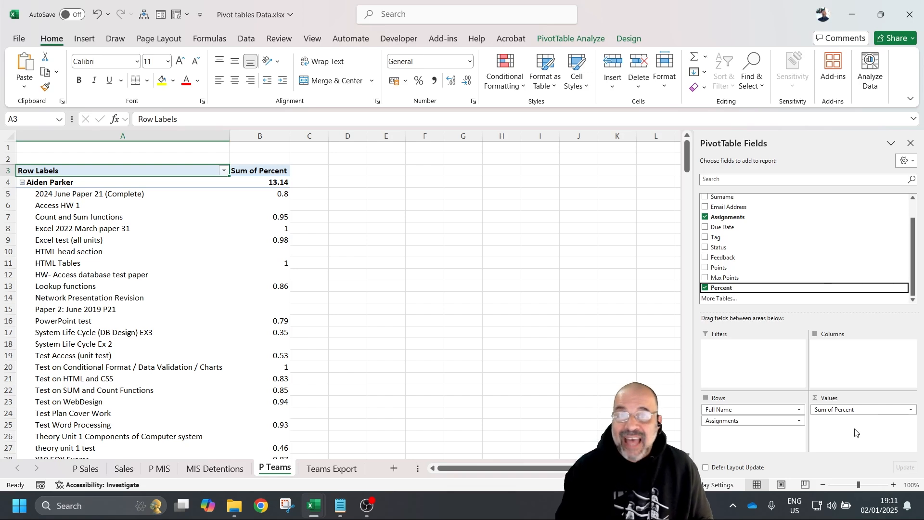
{"action": "left_click", "coordinate": [911, 411]}
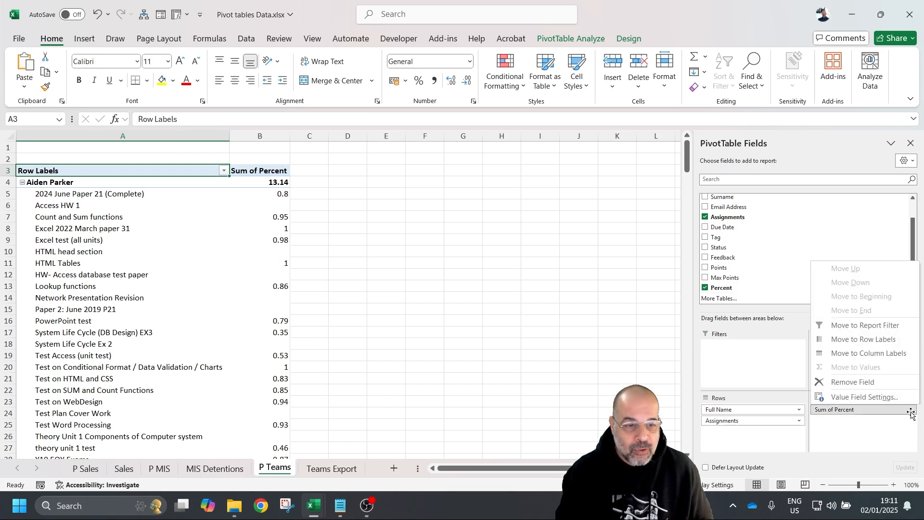
{"action": "left_click", "coordinate": [888, 396]}
{"action": "left_click", "coordinate": [495, 245]}
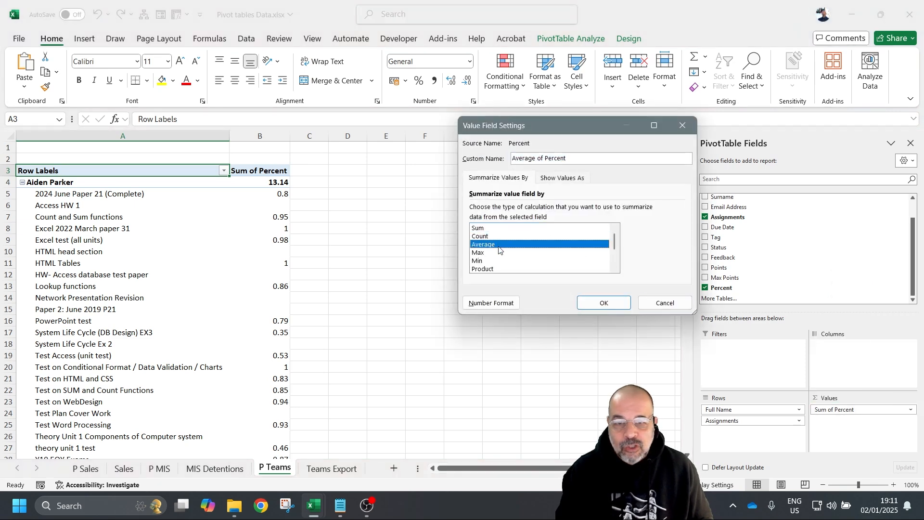
{"action": "left_click", "coordinate": [605, 303]}
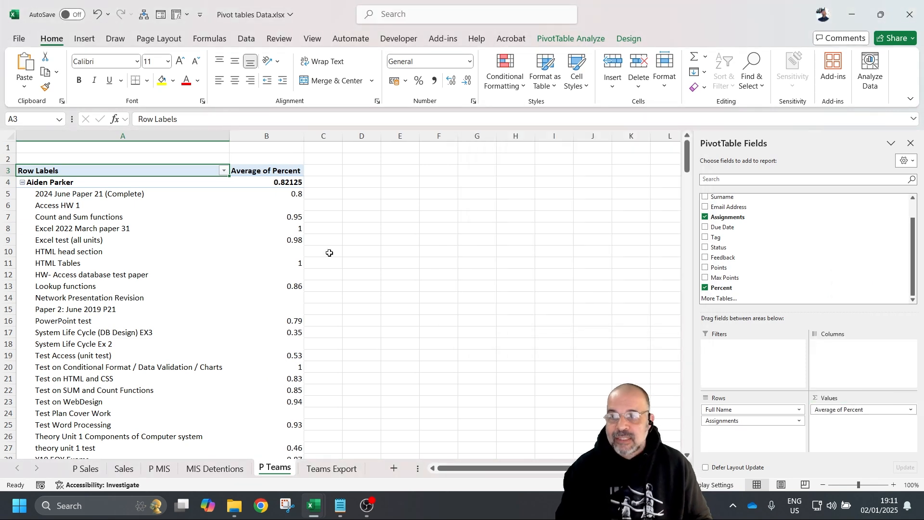
{"action": "scroll", "coordinate": [325, 255], "scroll_direction": "down", "scroll_amount": 8}
{"action": "scroll", "coordinate": [284, 241], "scroll_direction": "up", "scroll_amount": 7}
{"action": "scroll", "coordinate": [280, 238], "scroll_direction": "up", "scroll_amount": 1}
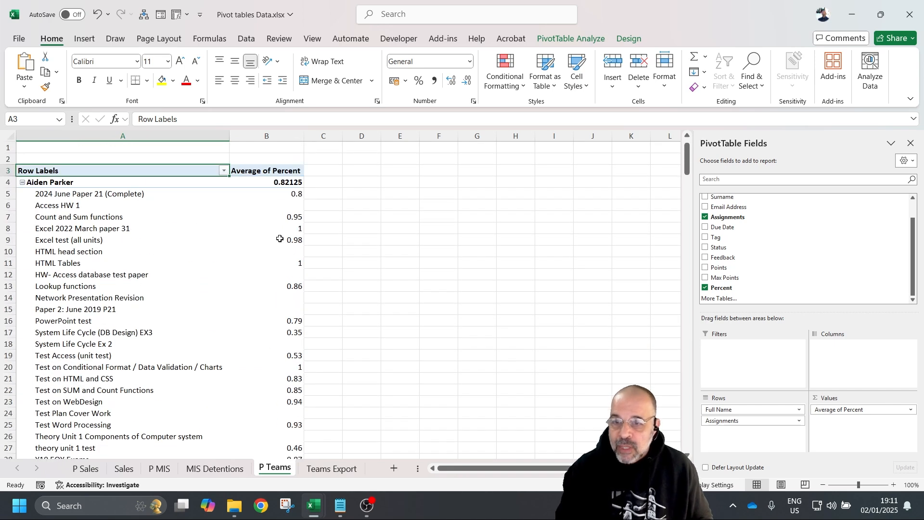
- Select the average values in column B from B4 down to the Grand Total
{"action": "left_click", "coordinate": [285, 185]}
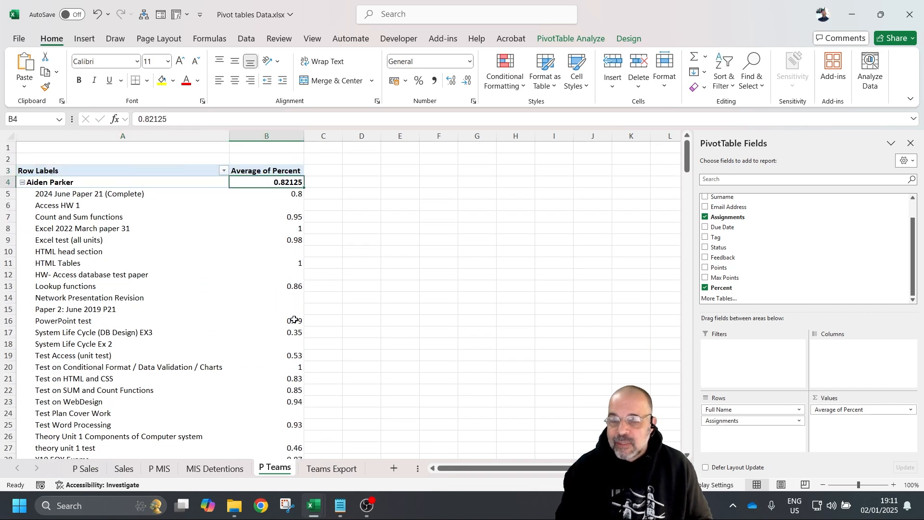
{"action": "mouse_move", "coordinate": [287, 314]}
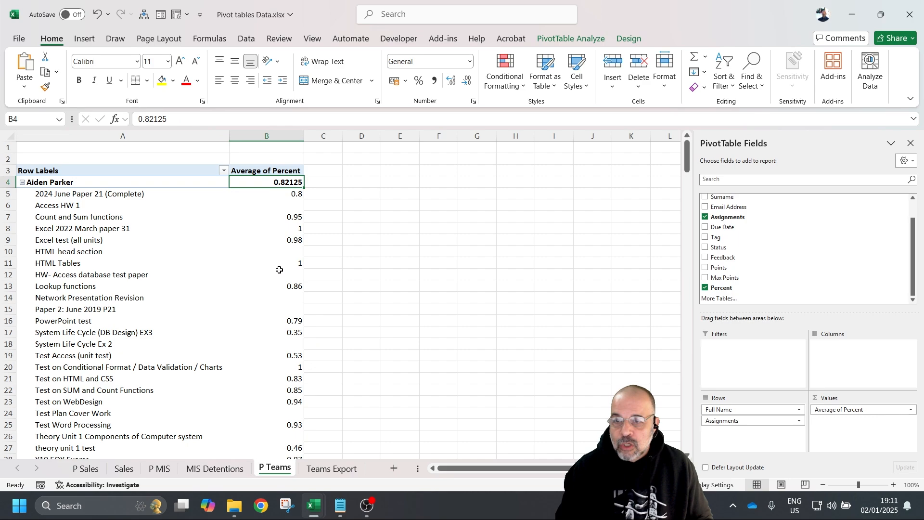
{"action": "scroll", "coordinate": [259, 275], "scroll_direction": "down", "scroll_amount": 20}
{"action": "scroll", "coordinate": [240, 250], "scroll_direction": "down", "scroll_amount": 10}
{"action": "scroll", "coordinate": [225, 214], "scroll_direction": "up", "scroll_amount": 20}
{"action": "scroll", "coordinate": [236, 211], "scroll_direction": "down", "scroll_amount": 4}
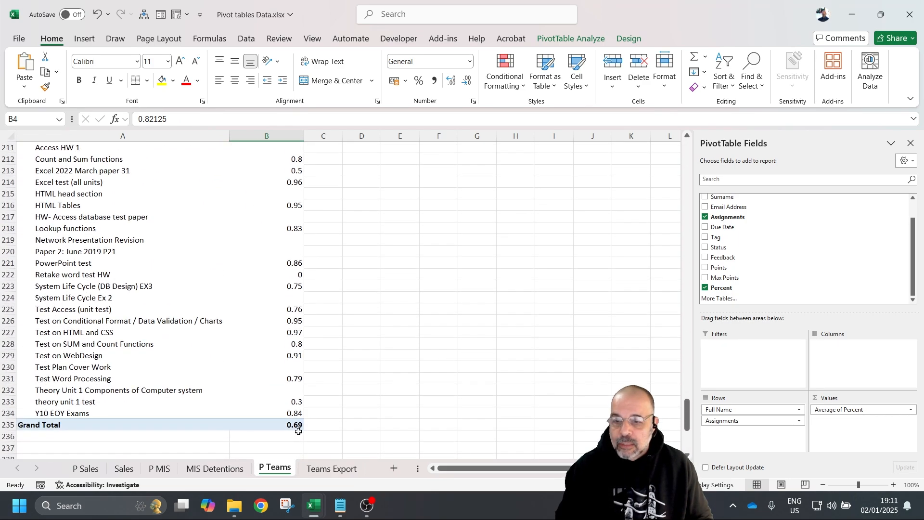
{"action": "left_click", "coordinate": [297, 427], "text": "shift"}
{"action": "scroll", "coordinate": [358, 250], "scroll_direction": "up", "scroll_amount": 18}
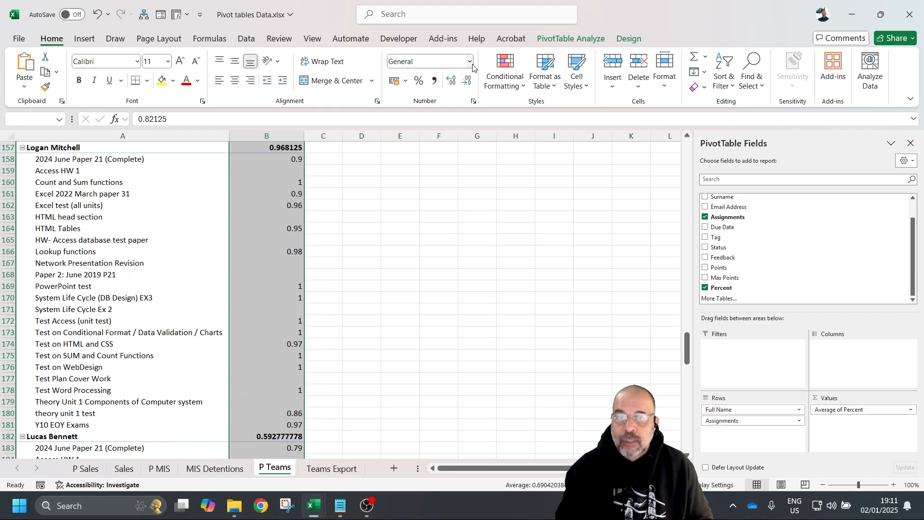
{"action": "left_click", "coordinate": [419, 81]}
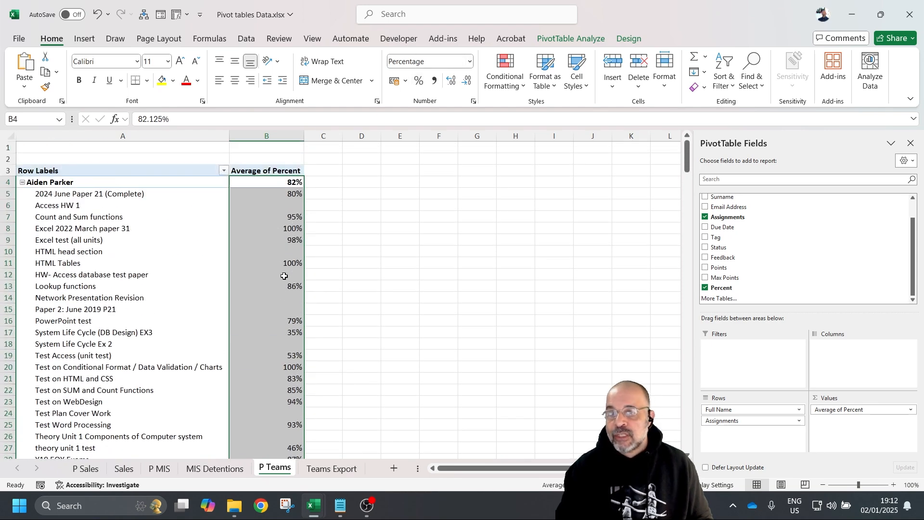
{"action": "left_click", "coordinate": [251, 240]}
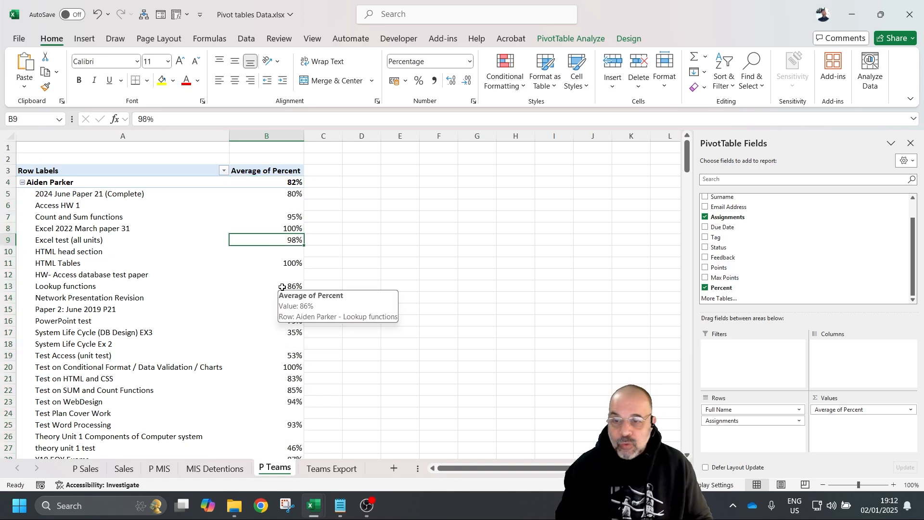
{"action": "left_click", "coordinate": [261, 181]}
{"action": "scroll", "coordinate": [263, 212], "scroll_direction": "down", "scroll_amount": 20}
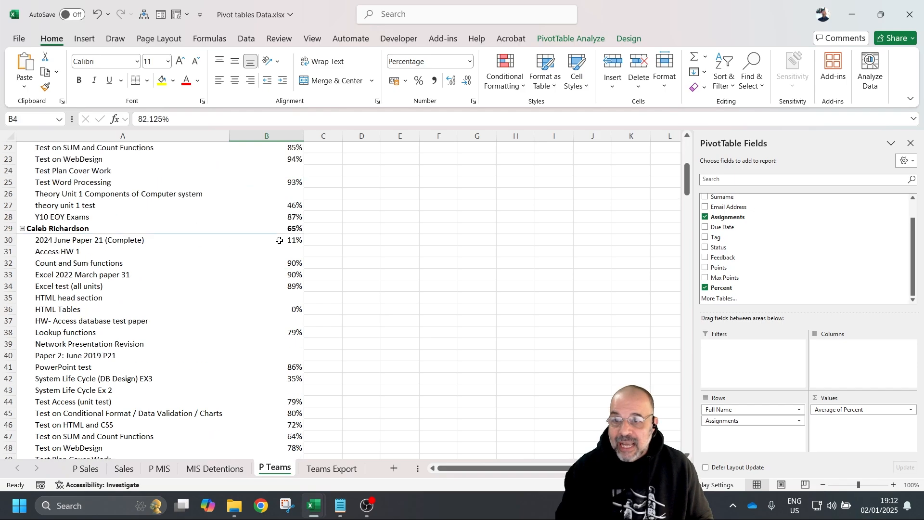
{"action": "scroll", "coordinate": [265, 244], "scroll_direction": "down", "scroll_amount": 7}
{"action": "scroll", "coordinate": [262, 245], "scroll_direction": "up", "scroll_amount": 1}
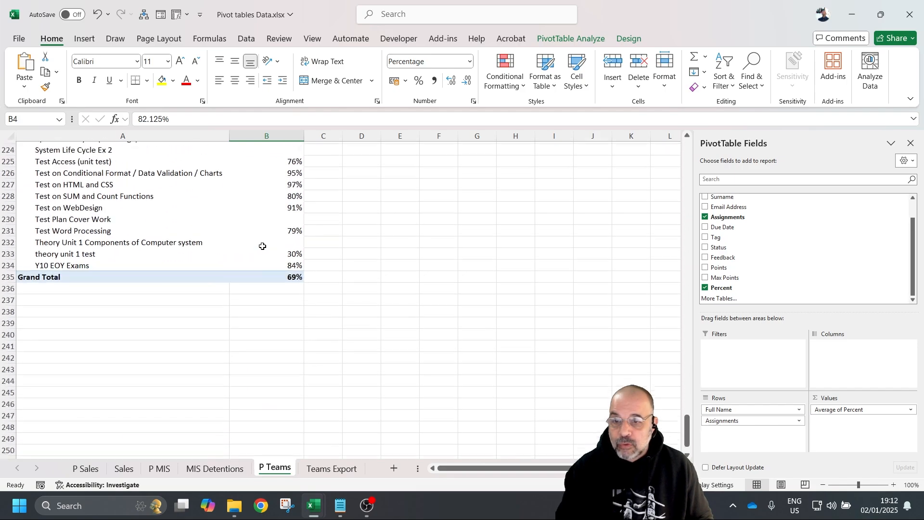
{"action": "left_click", "coordinate": [283, 287], "text": "shift"}
{"action": "scroll", "coordinate": [305, 250], "scroll_direction": "up", "scroll_amount": 20}
{"action": "scroll", "coordinate": [307, 245], "scroll_direction": "up", "scroll_amount": 20}
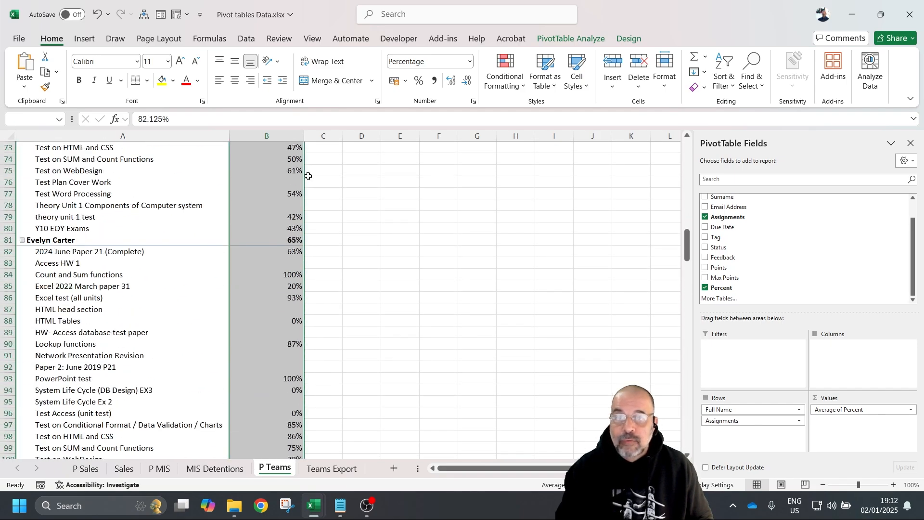
{"action": "left_click", "coordinate": [451, 82]}
{"action": "left_click", "coordinate": [452, 81]}
{"action": "left_click", "coordinate": [466, 82]}
{"action": "left_click", "coordinate": [466, 81]}
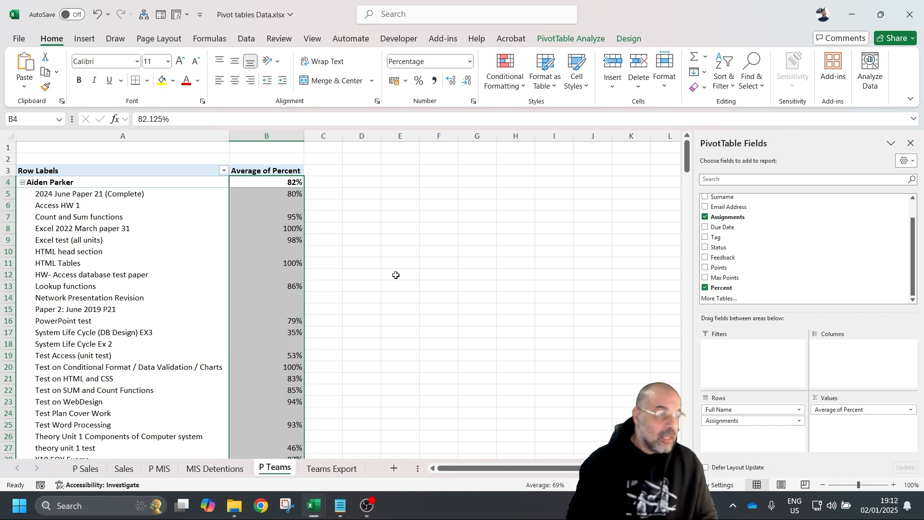
{"action": "left_click", "coordinate": [370, 255]}
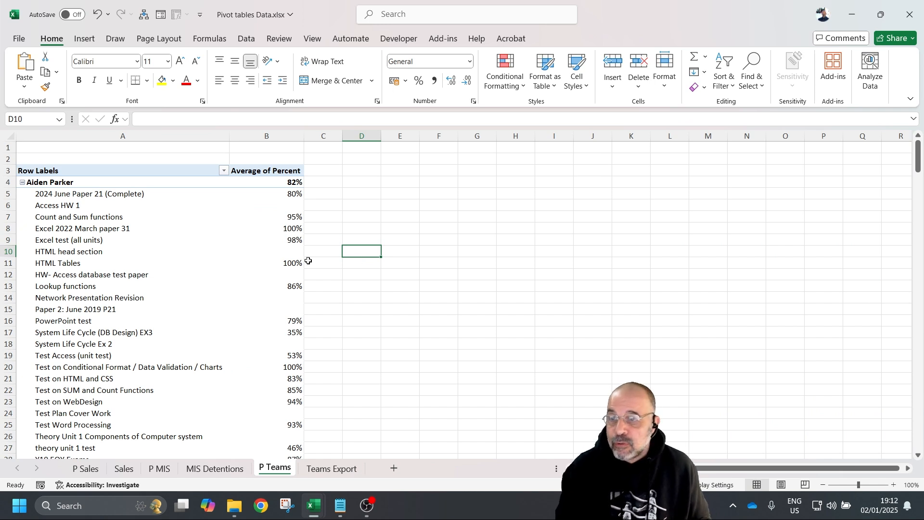
- Insert a new column A and add an Assignments slicer to the pivot
{"action": "right_click", "coordinate": [118, 136]}
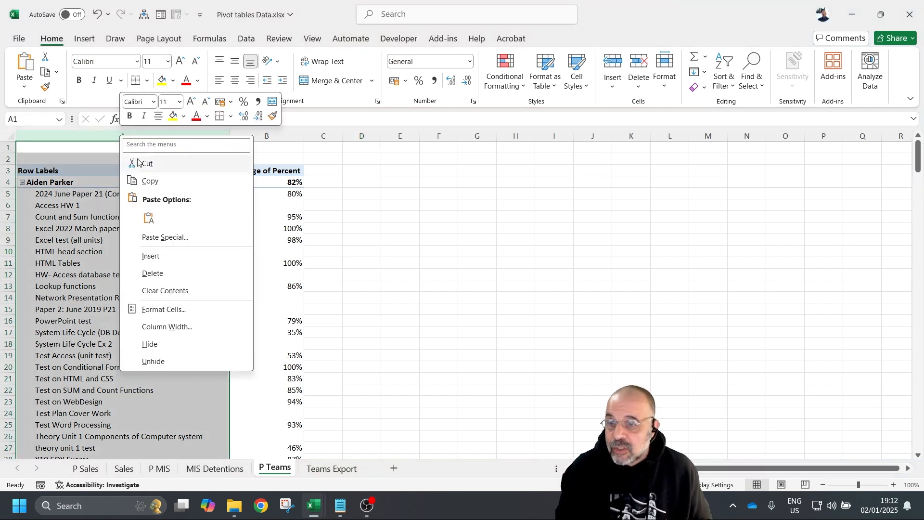
{"action": "left_click", "coordinate": [166, 256]}
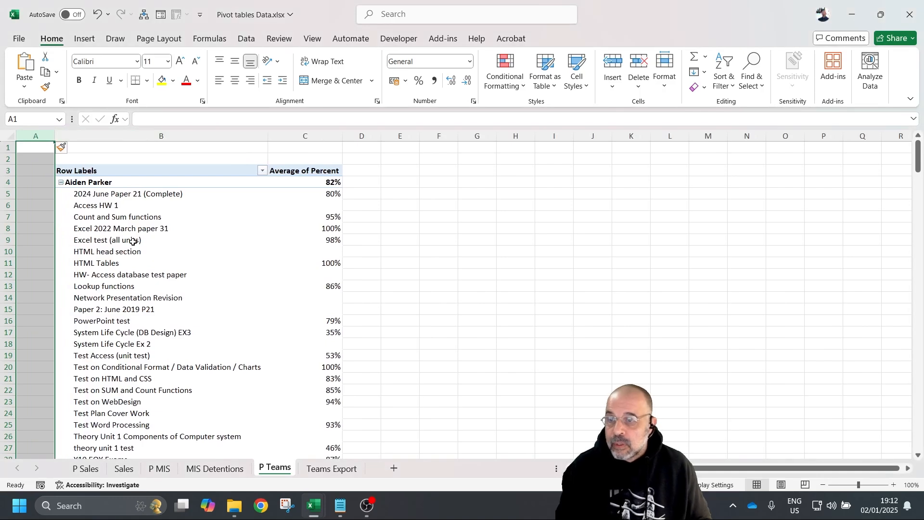
{"action": "left_click", "coordinate": [113, 221]}
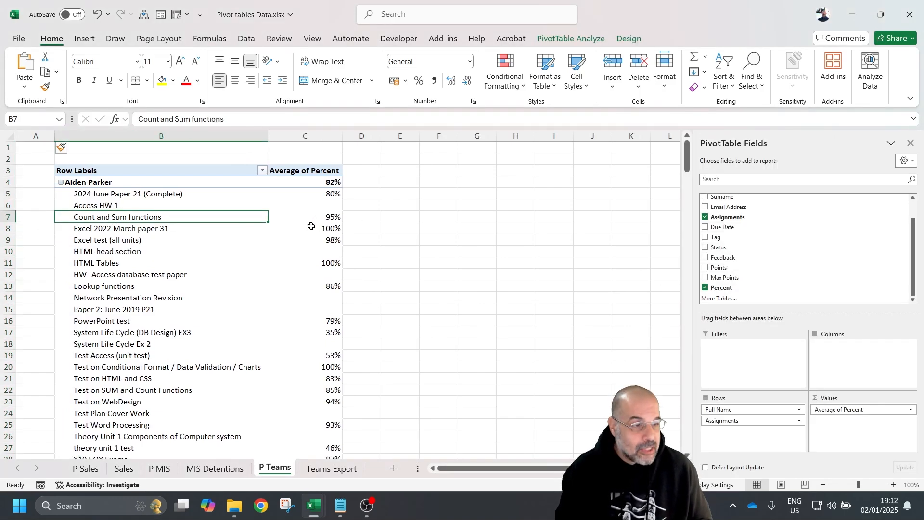
{"action": "right_click", "coordinate": [718, 219]}
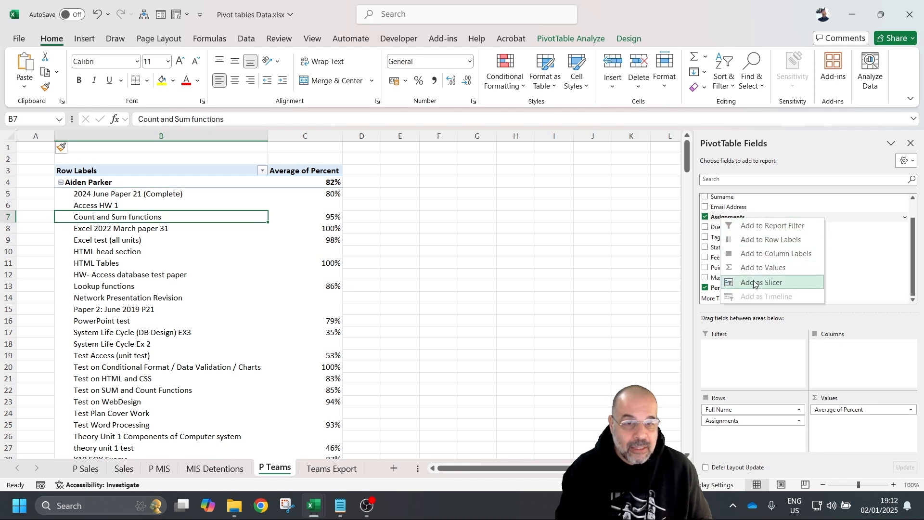
{"action": "left_click", "coordinate": [755, 284]}
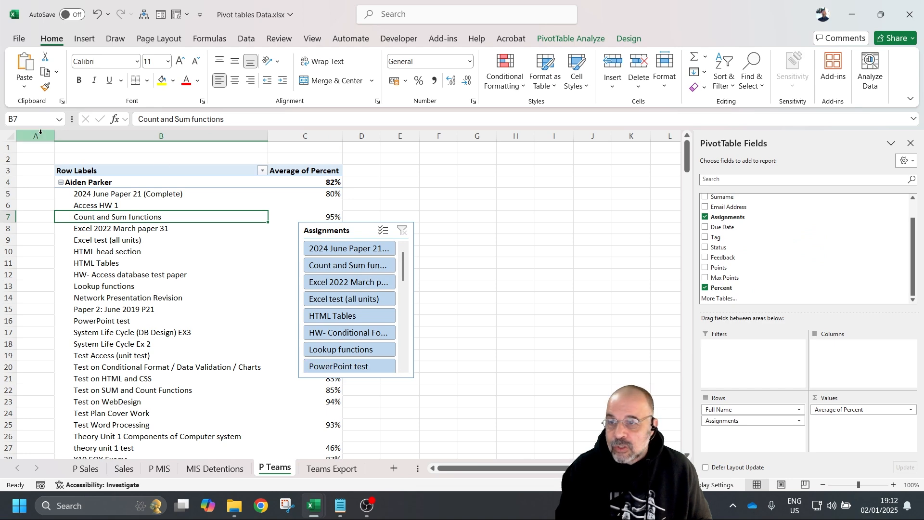
- Widen column A, place the Assignments slicer over it, and make it taller
{"action": "left_click_drag", "start_coordinate": [54, 136], "coordinate": [136, 136]}
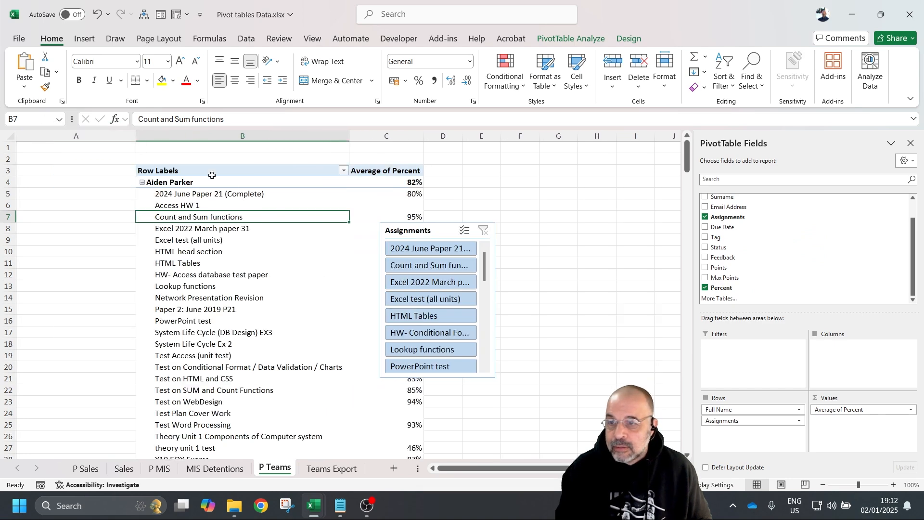
{"action": "left_click_drag", "start_coordinate": [392, 231], "coordinate": [29, 198]}
{"action": "left_click_drag", "start_coordinate": [76, 344], "coordinate": [84, 455]}
{"action": "scroll", "coordinate": [86, 352], "scroll_direction": "down", "scroll_amount": 5}
{"action": "scroll", "coordinate": [87, 353], "scroll_direction": "up", "scroll_amount": 1}
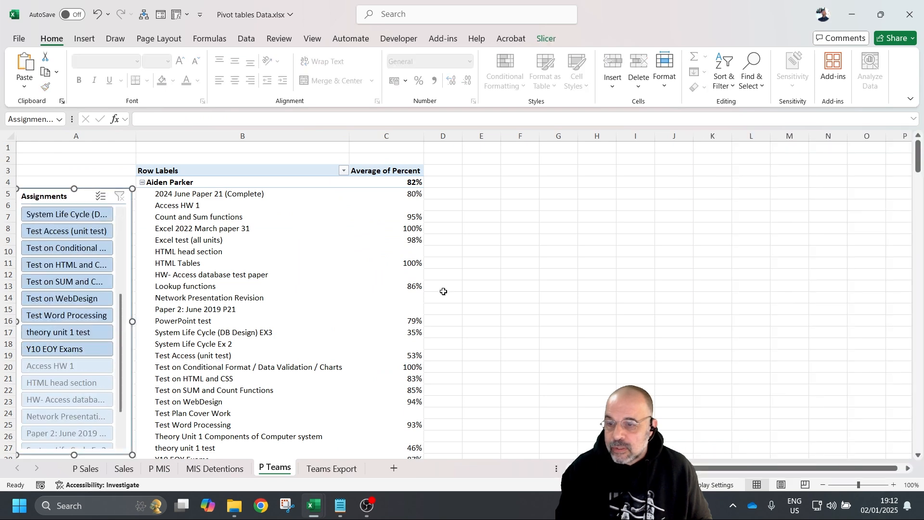
{"action": "left_click", "coordinate": [592, 295]}
{"action": "scroll", "coordinate": [588, 287], "scroll_direction": "down", "scroll_amount": 5}
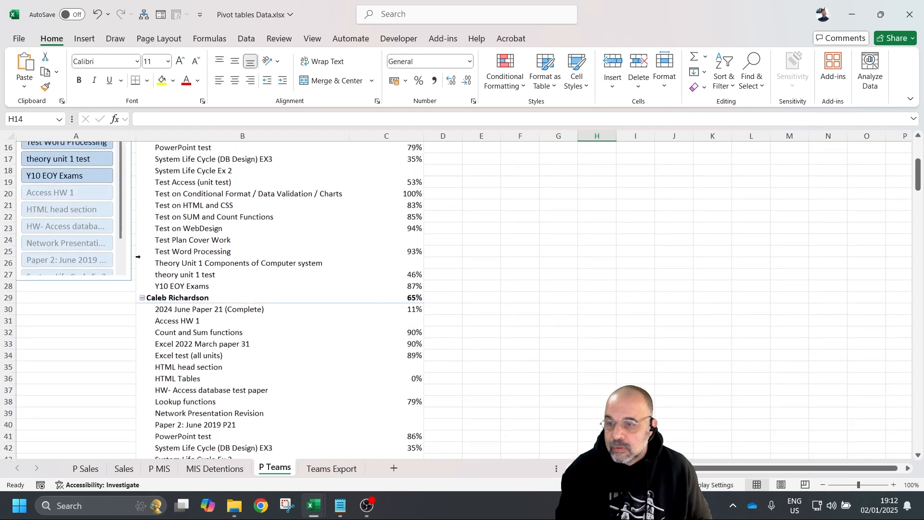
{"action": "left_click", "coordinate": [66, 243]}
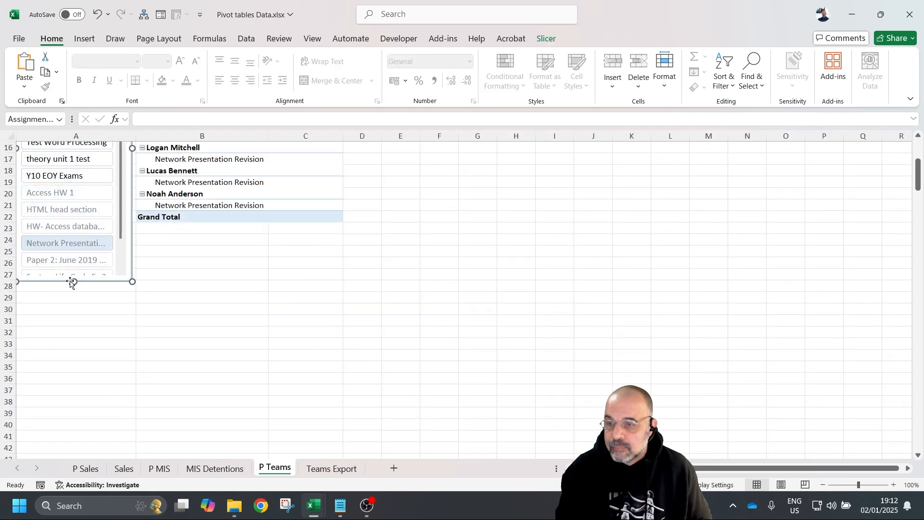
{"action": "left_click_drag", "start_coordinate": [73, 288], "coordinate": [75, 413]}
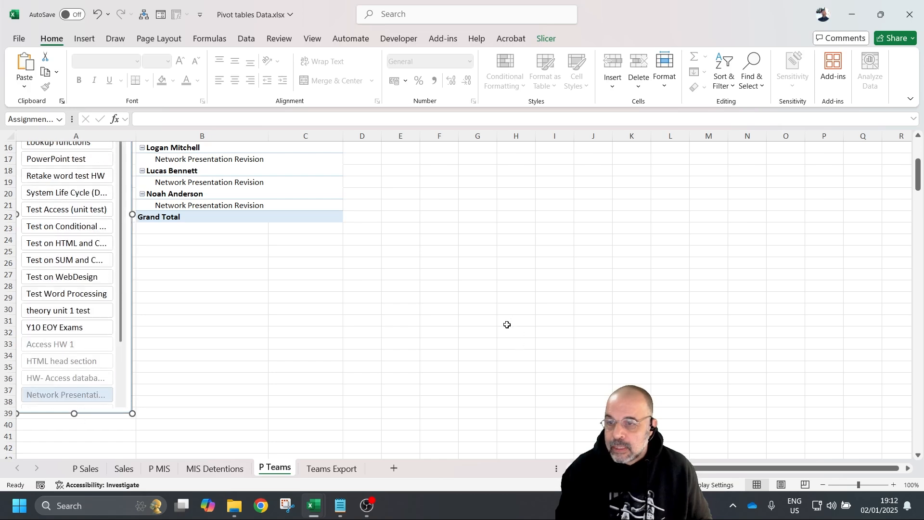
{"action": "left_click", "coordinate": [618, 228]}
- Clear the Assignments slicer filter and widen column A and the slicer so names show fully
{"action": "scroll", "coordinate": [617, 228], "scroll_direction": "up", "scroll_amount": 5}
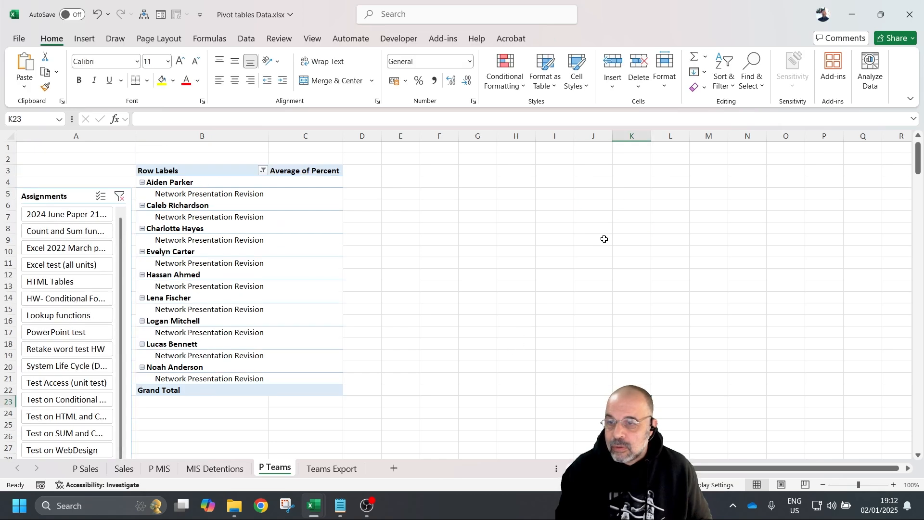
{"action": "left_click", "coordinate": [119, 197]}
{"action": "left_click_drag", "start_coordinate": [89, 196], "coordinate": [86, 197]}
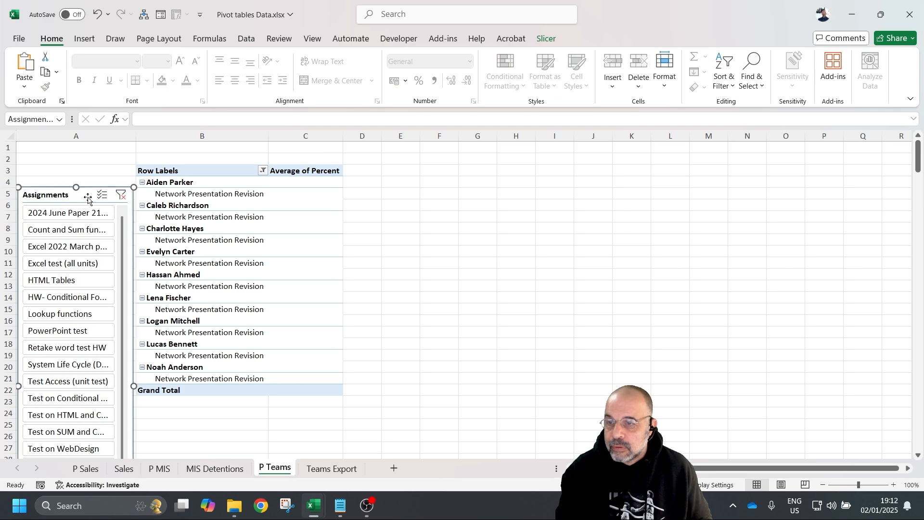
{"action": "left_click", "coordinate": [120, 195]}
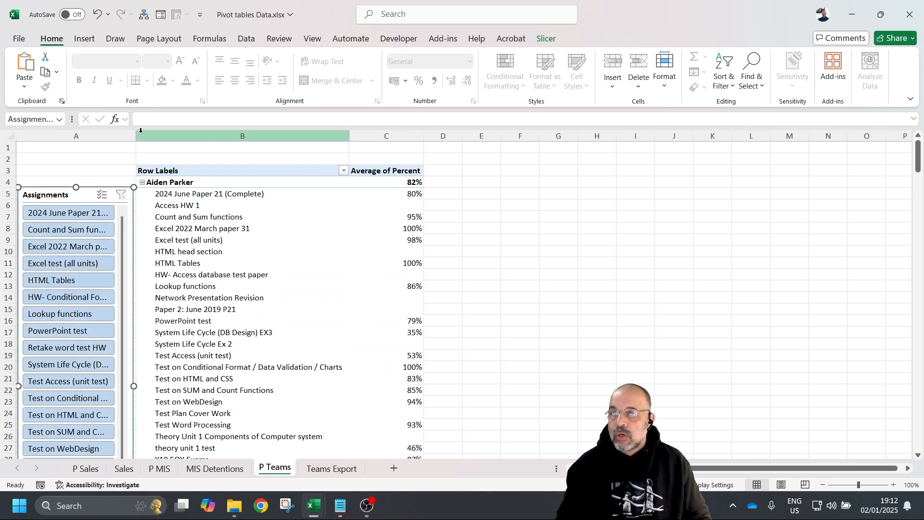
{"action": "left_click_drag", "start_coordinate": [137, 135], "coordinate": [173, 148]}
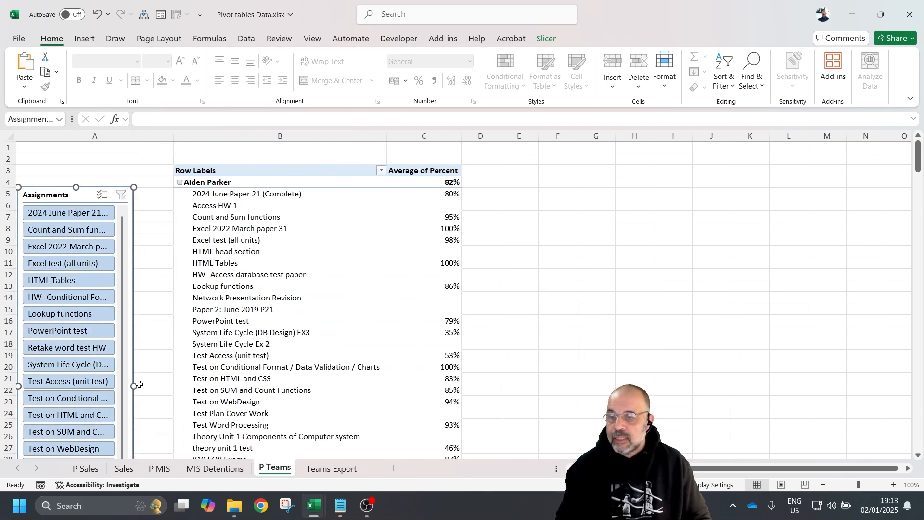
{"action": "left_click_drag", "start_coordinate": [135, 386], "coordinate": [169, 386]}
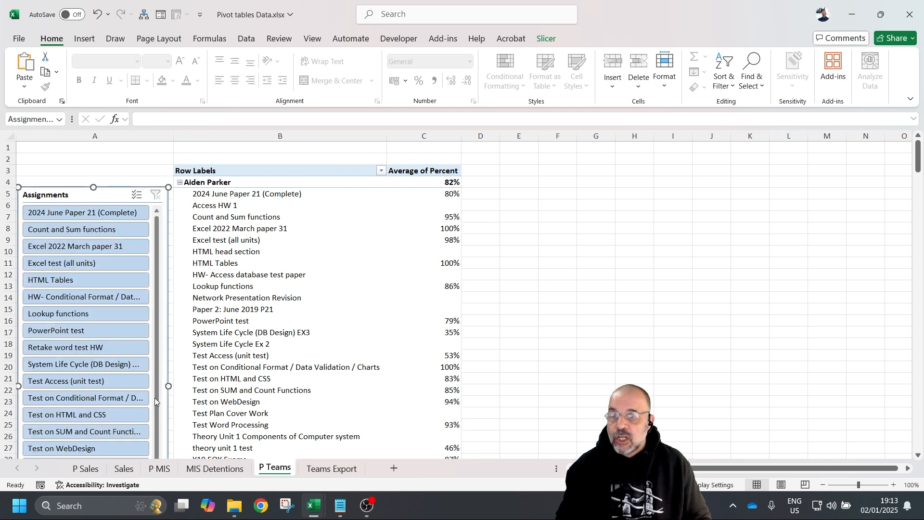
- With Multi-Select on, pick Count and Sum functions, Excel 2022 March paper 31, Excel test (all units), Test on SUM and Count Functions
{"action": "left_click", "coordinate": [77, 232]}
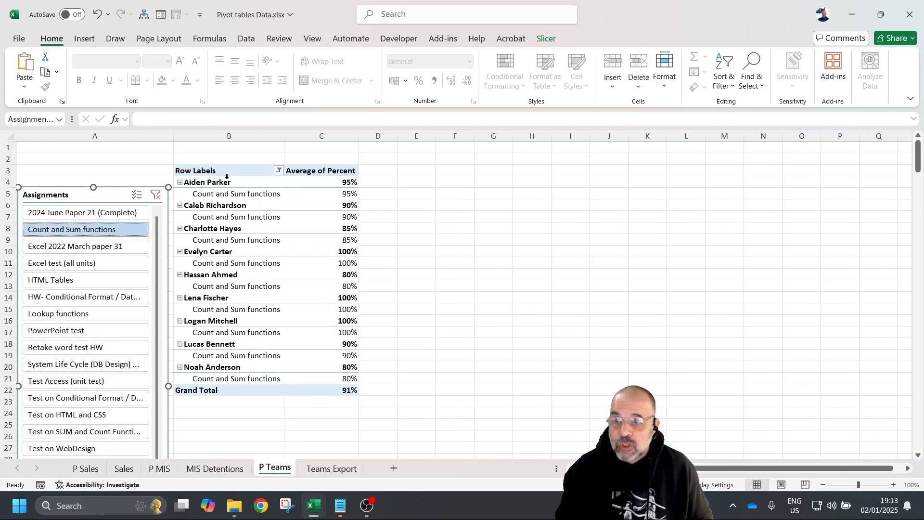
{"action": "left_click", "coordinate": [137, 194]}
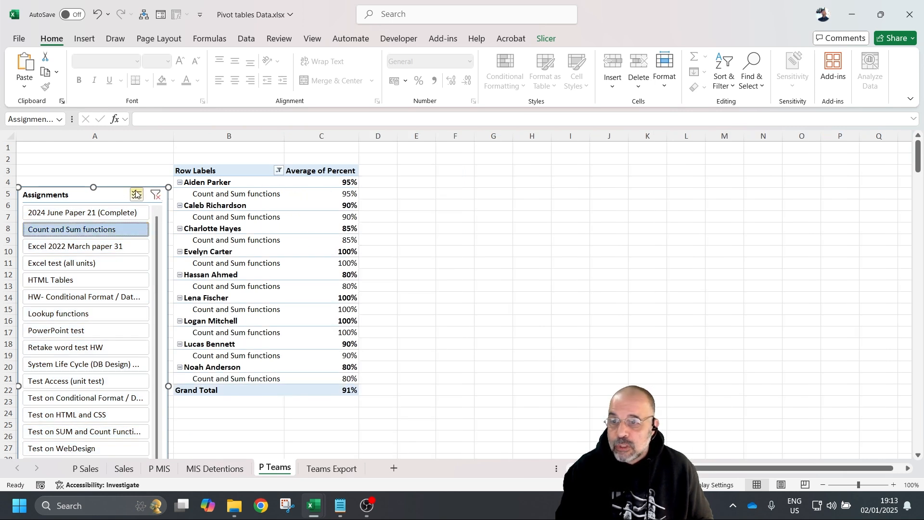
{"action": "left_click", "coordinate": [69, 245]}
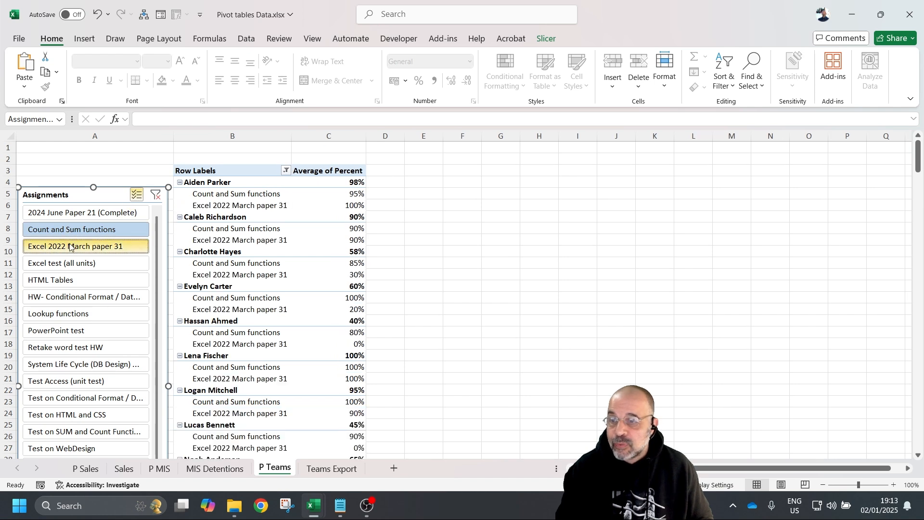
{"action": "left_click", "coordinate": [68, 264]}
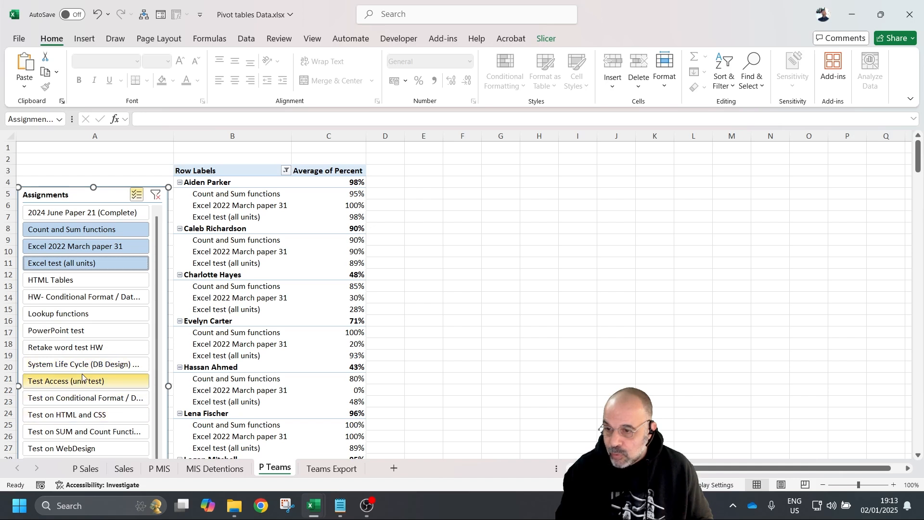
{"action": "scroll", "coordinate": [85, 380], "scroll_direction": "down", "scroll_amount": 2}
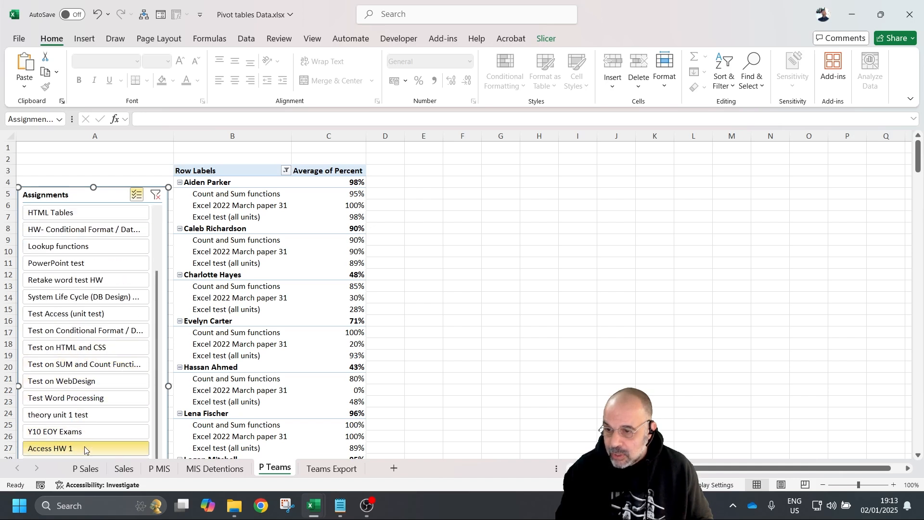
{"action": "left_click", "coordinate": [89, 367]}
{"action": "left_click", "coordinate": [535, 284]}
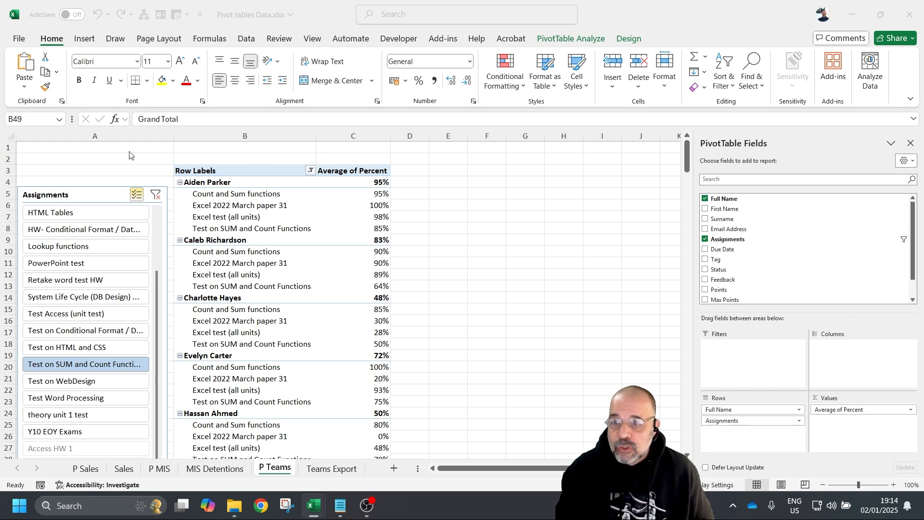
- Insert a blank, taller row 1 above the pivot table
{"action": "right_click", "coordinate": [7, 149]}
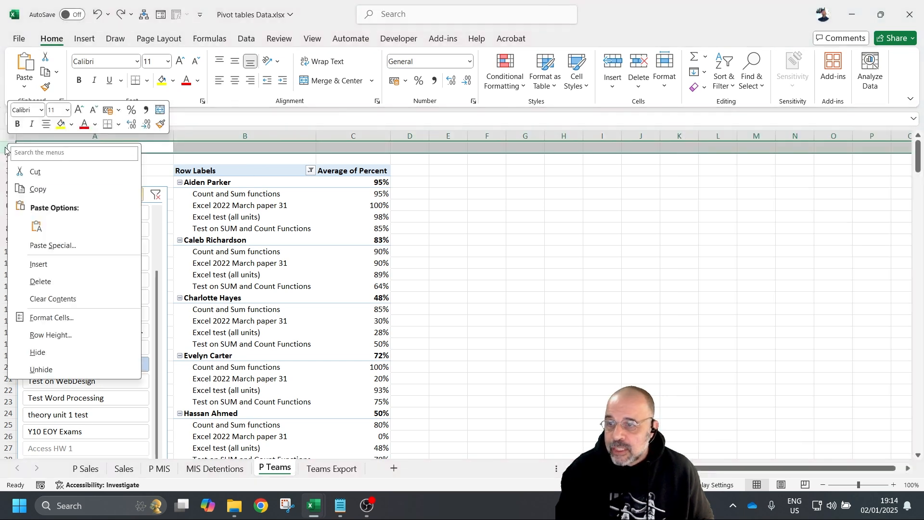
{"action": "key", "text": "Escape"}
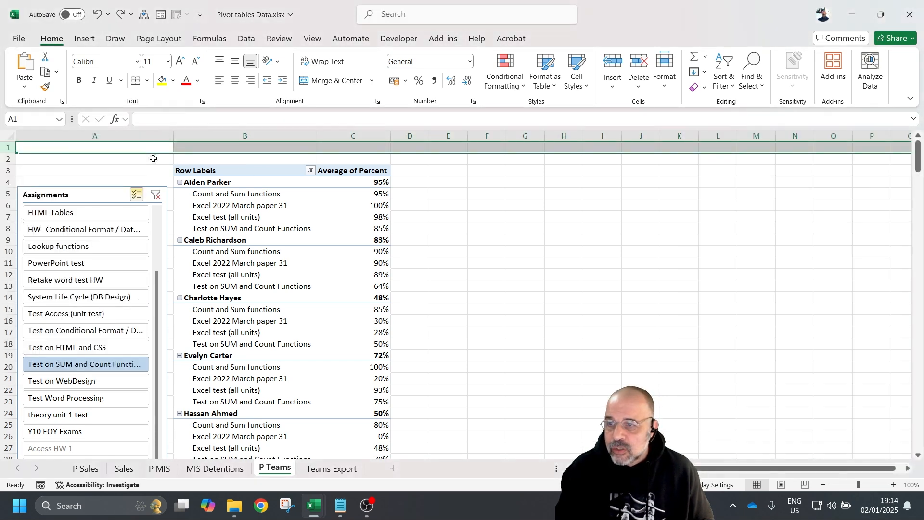
{"action": "right_click", "coordinate": [6, 153]}
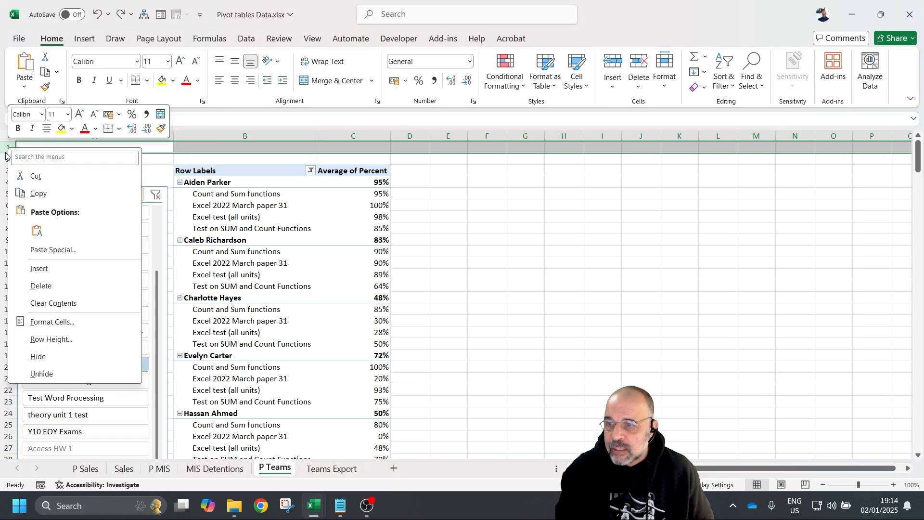
{"action": "left_click", "coordinate": [39, 268]}
{"action": "left_click_drag", "start_coordinate": [7, 154], "coordinate": [7, 187]}
{"action": "left_click", "coordinate": [256, 169]}
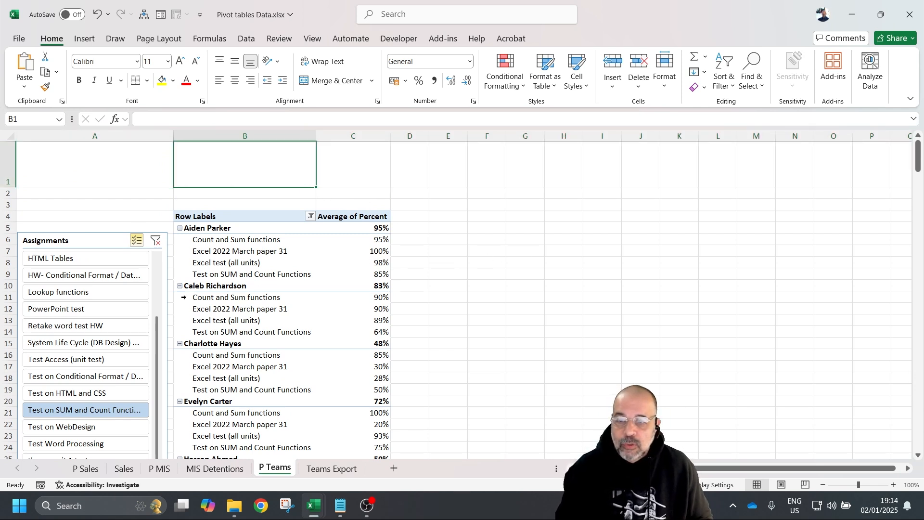
- Add a Full Name slicer and set it to 9 button columns
{"action": "left_click", "coordinate": [217, 285]}
{"action": "right_click", "coordinate": [762, 199]}
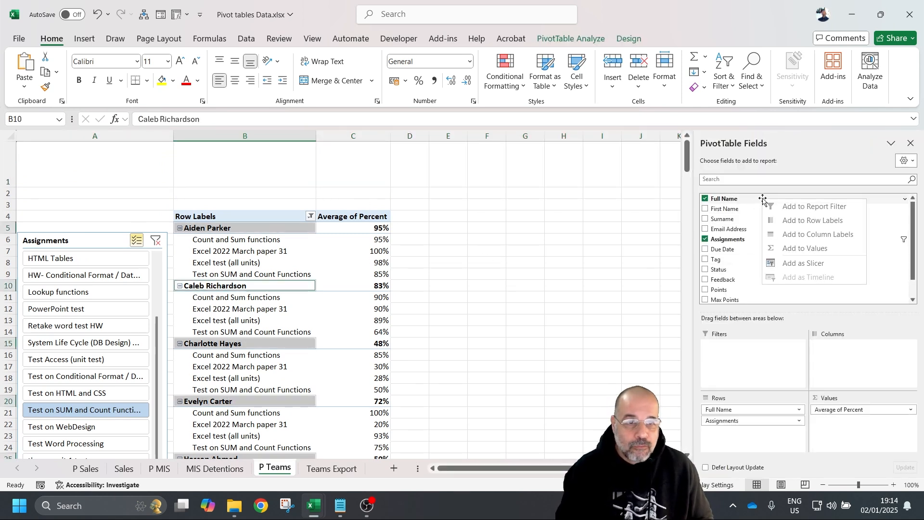
{"action": "left_click", "coordinate": [813, 263]}
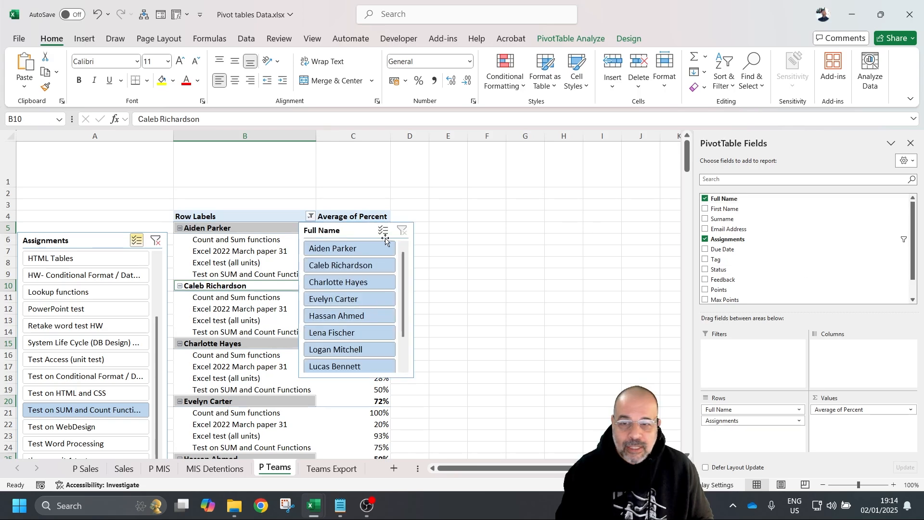
{"action": "left_click_drag", "start_coordinate": [360, 237], "coordinate": [502, 208]}
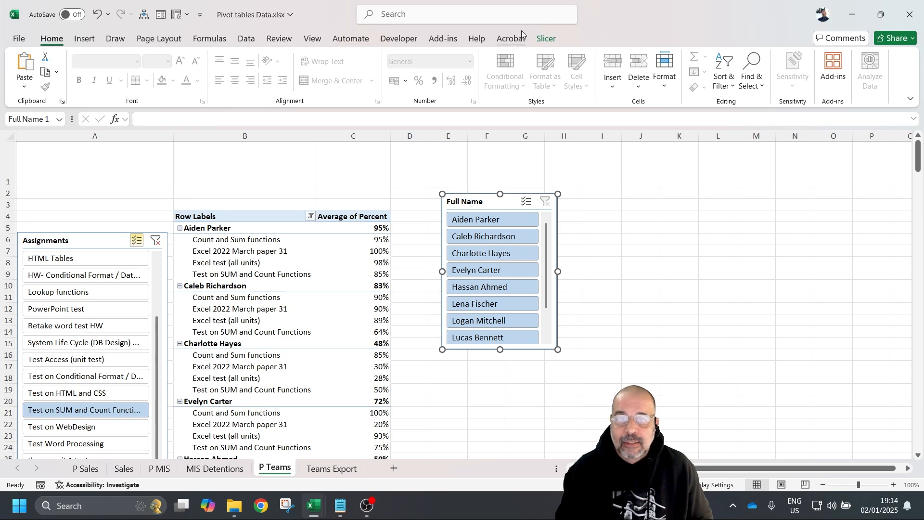
{"action": "left_click", "coordinate": [547, 38]}
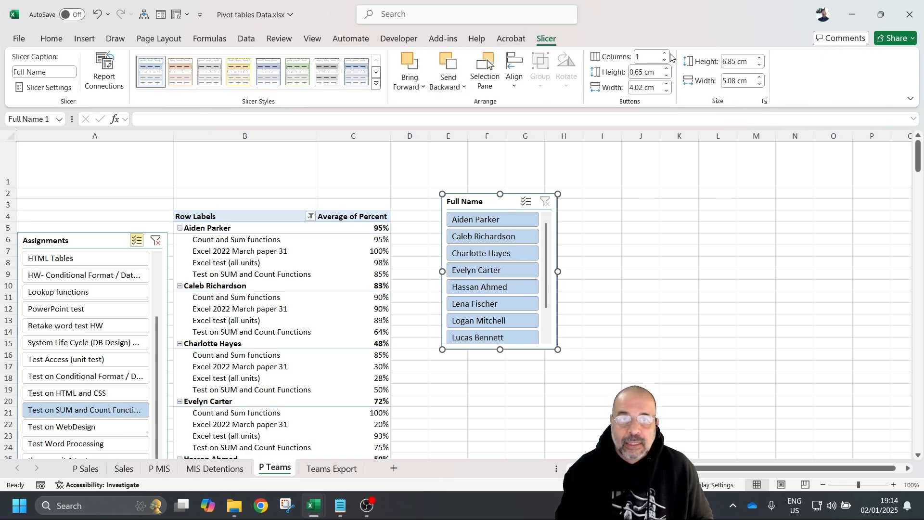
{"action": "left_click", "coordinate": [665, 56]}
{"action": "left_click", "coordinate": [665, 56]}
{"action": "left_click", "coordinate": [666, 56]}
{"action": "left_click", "coordinate": [665, 55]}
{"action": "left_click", "coordinate": [666, 55]}
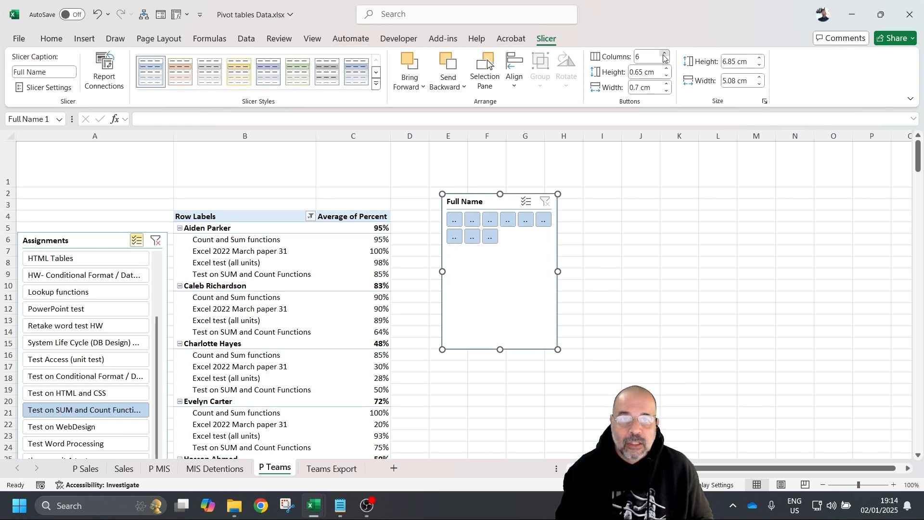
{"action": "left_click", "coordinate": [665, 55]}
{"action": "left_click", "coordinate": [666, 55]}
{"action": "left_click", "coordinate": [665, 55]}
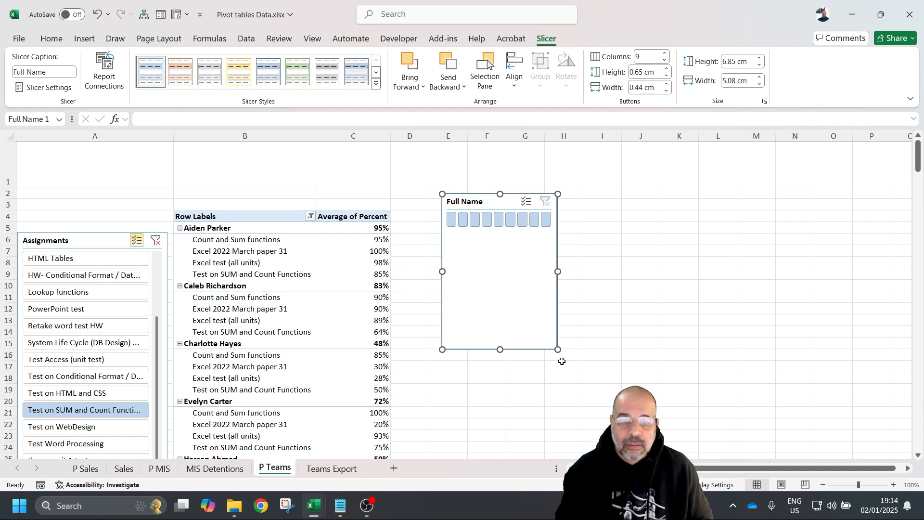
- Reshape the Full Name slicer into a wide, short strip at the top-left above the pivot
{"action": "left_click_drag", "start_coordinate": [557, 349], "coordinate": [786, 240]}
{"action": "left_click_drag", "start_coordinate": [716, 200], "coordinate": [297, 139]}
{"action": "left_click_drag", "start_coordinate": [529, 202], "coordinate": [100, 146]}
{"action": "left_click_drag", "start_coordinate": [361, 165], "coordinate": [531, 166]}
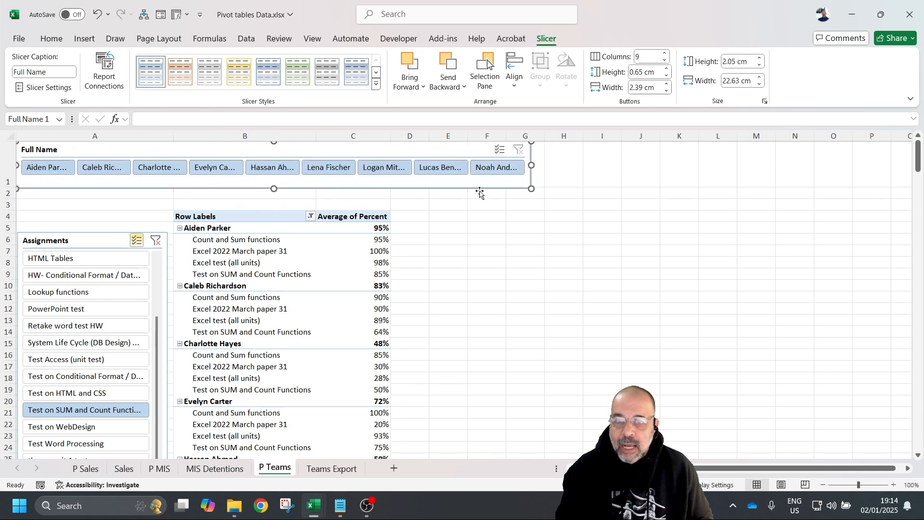
{"action": "left_click_drag", "start_coordinate": [532, 164], "coordinate": [587, 166]}
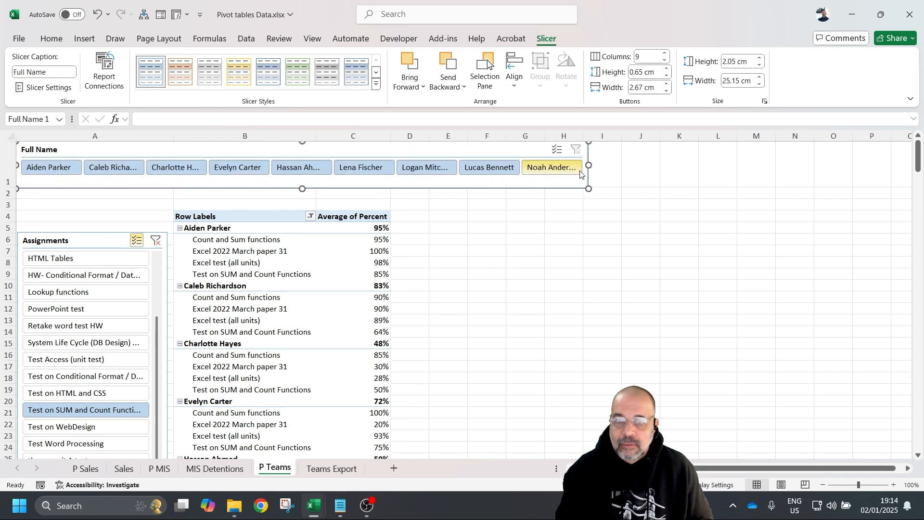
- Try several students in the Full Name slicer and clear the Assignments slicer's filter
{"action": "left_click", "coordinate": [238, 167]}
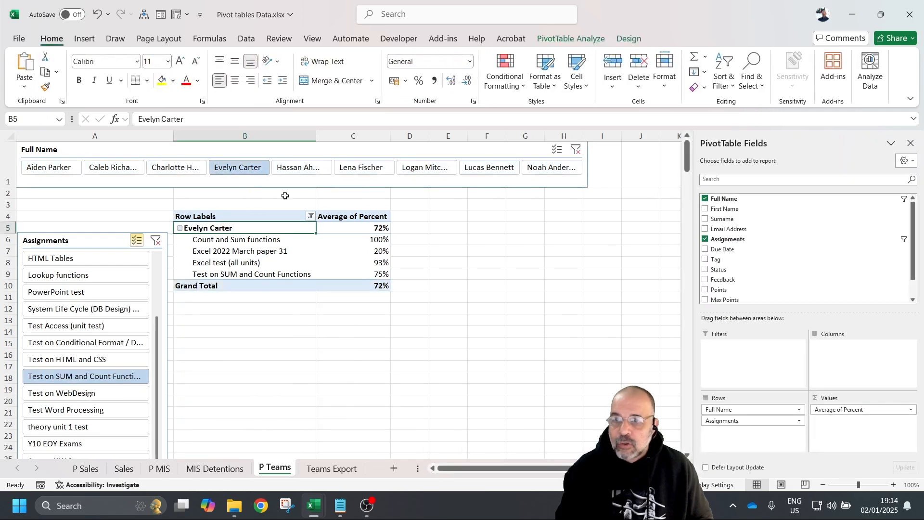
{"action": "left_click", "coordinate": [297, 168]}
{"action": "left_click", "coordinate": [158, 170]}
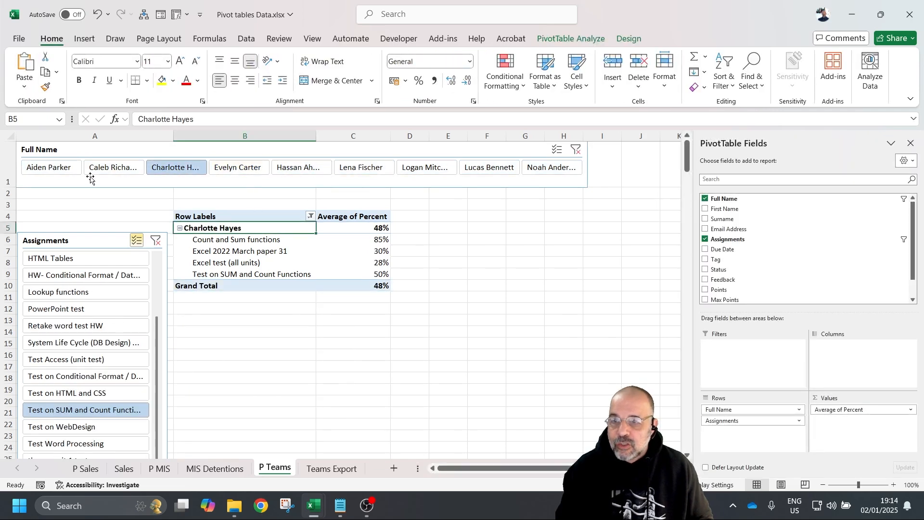
{"action": "left_click", "coordinate": [46, 167]}
{"action": "left_click", "coordinate": [155, 242]}
{"action": "scroll", "coordinate": [371, 274], "scroll_direction": "down", "scroll_amount": 6}
{"action": "scroll", "coordinate": [368, 275], "scroll_direction": "up", "scroll_amount": 6}
- Filter the Full Name slicer back to the first student, then select a pivot cell
{"action": "left_click", "coordinate": [381, 171]}
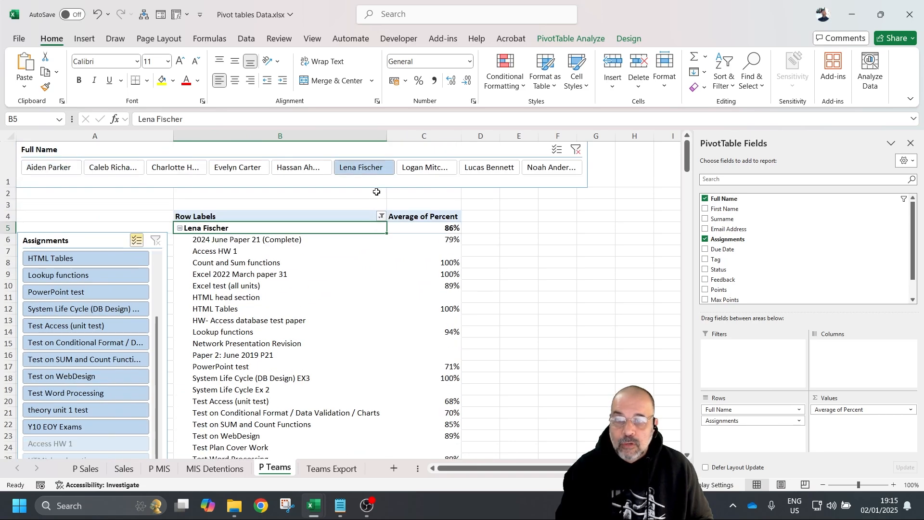
{"action": "left_click", "coordinate": [58, 174]}
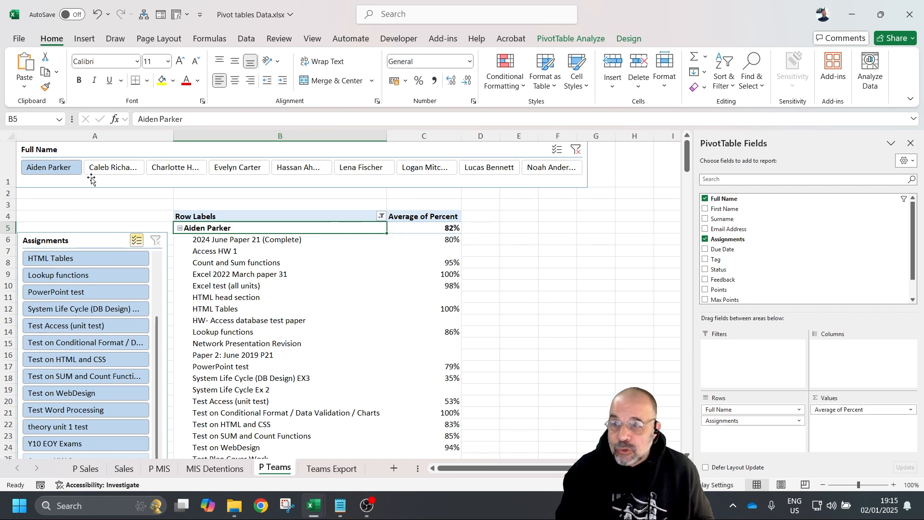
{"action": "left_click", "coordinate": [100, 157]}
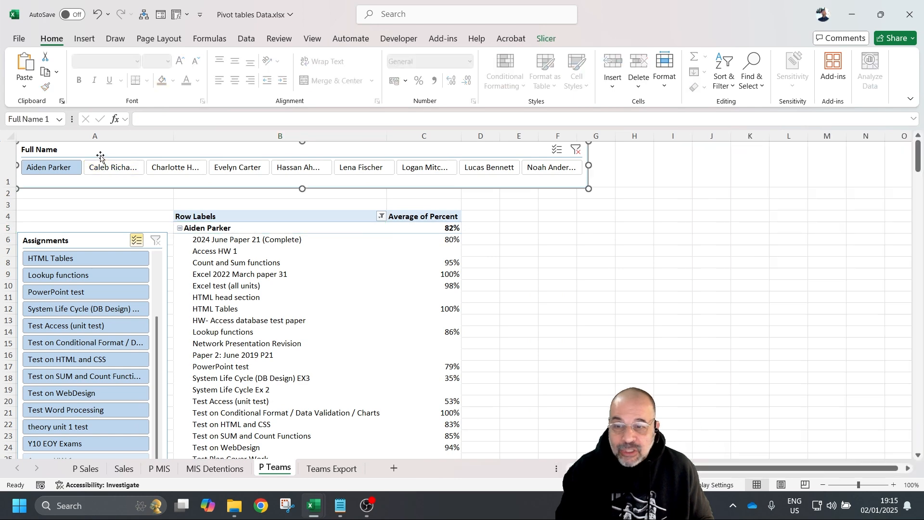
{"action": "left_click", "coordinate": [507, 303]}
{"action": "scroll", "coordinate": [500, 313], "scroll_direction": "down", "scroll_amount": 3}
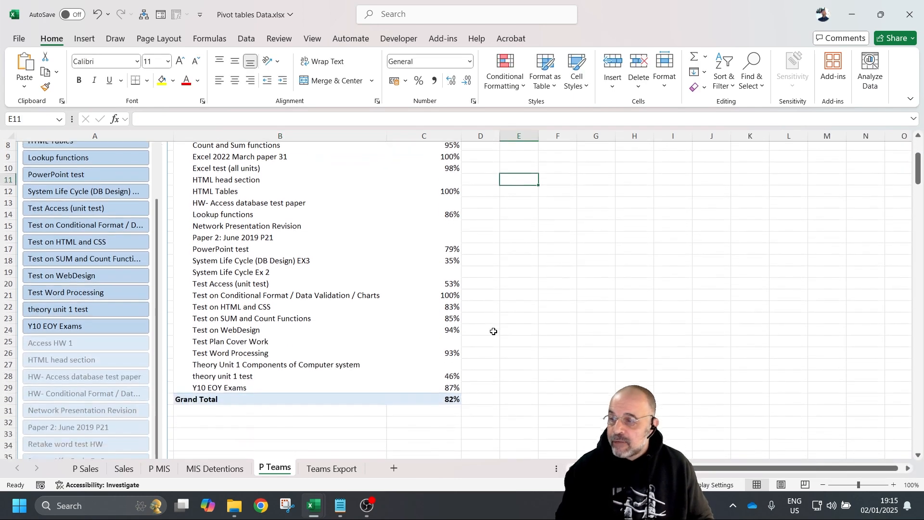
{"action": "scroll", "coordinate": [493, 331], "scroll_direction": "up", "scroll_amount": 1}
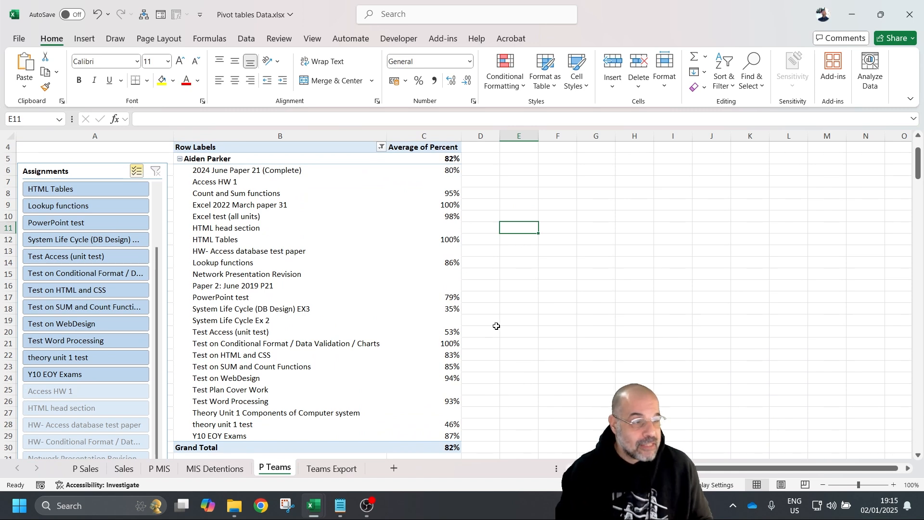
{"action": "left_click", "coordinate": [496, 330]}
{"action": "scroll", "coordinate": [493, 328], "scroll_direction": "up", "scroll_amount": 1}
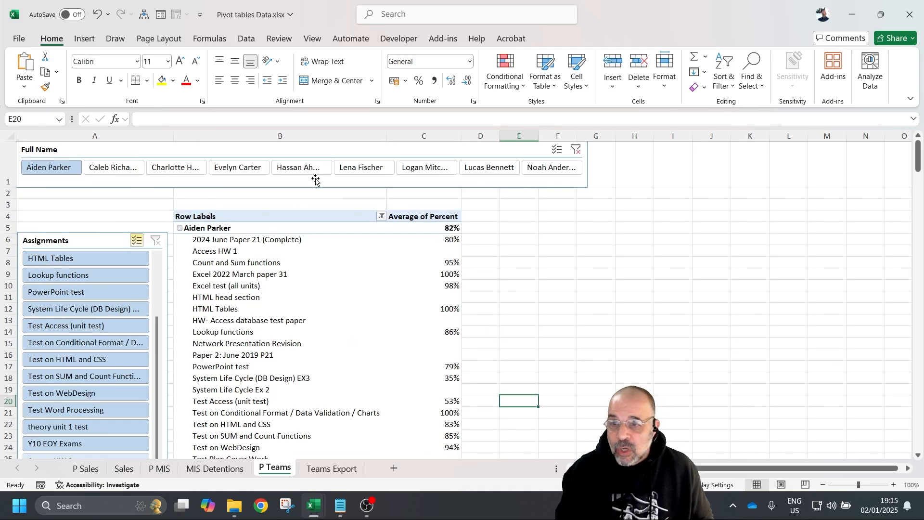
{"action": "left_click", "coordinate": [261, 193]}
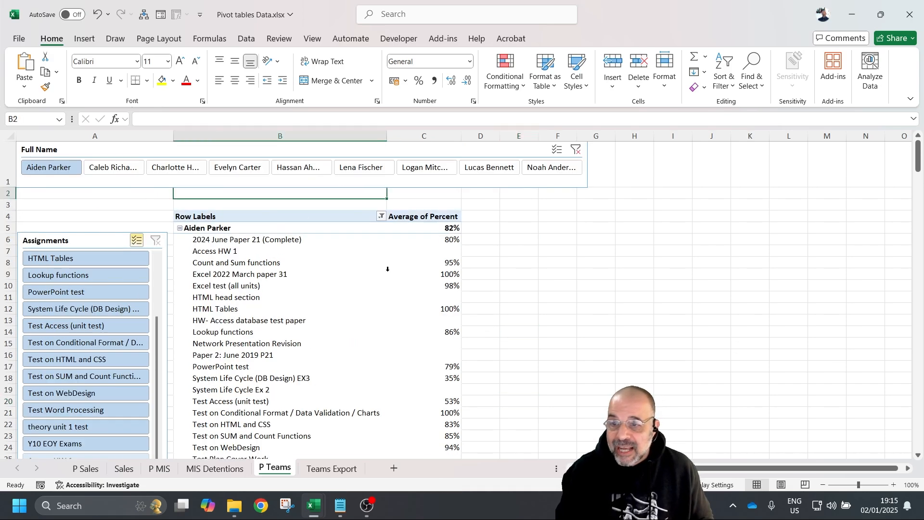
{"action": "left_click", "coordinate": [324, 302]}
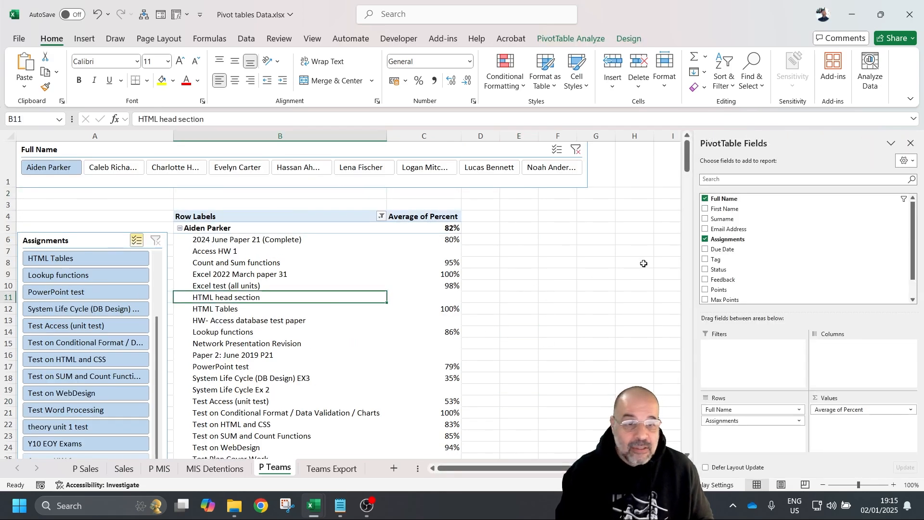
- Add Due Date as a report filter and insert a Due Date timeline
{"action": "left_click", "coordinate": [739, 250]}
{"action": "left_click_drag", "start_coordinate": [740, 250], "coordinate": [855, 302]}
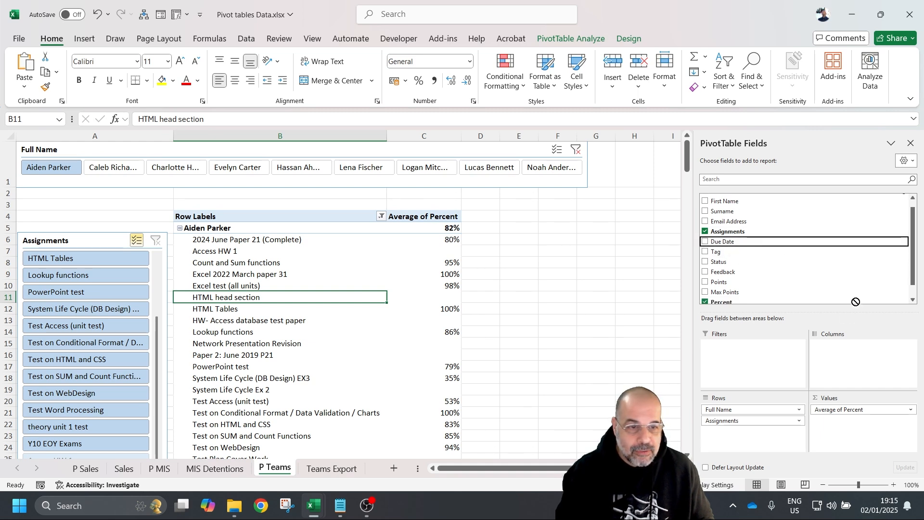
{"action": "left_click_drag", "start_coordinate": [801, 335], "coordinate": [770, 355]}
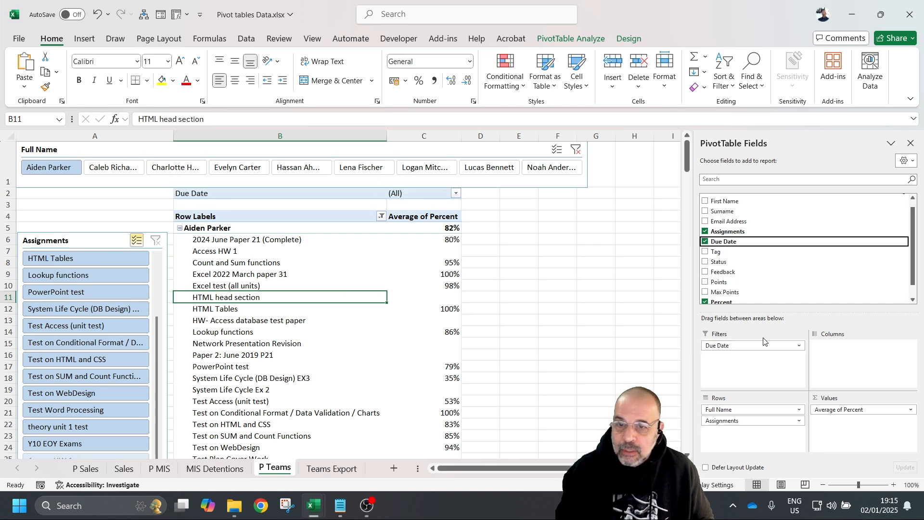
{"action": "right_click", "coordinate": [781, 242]}
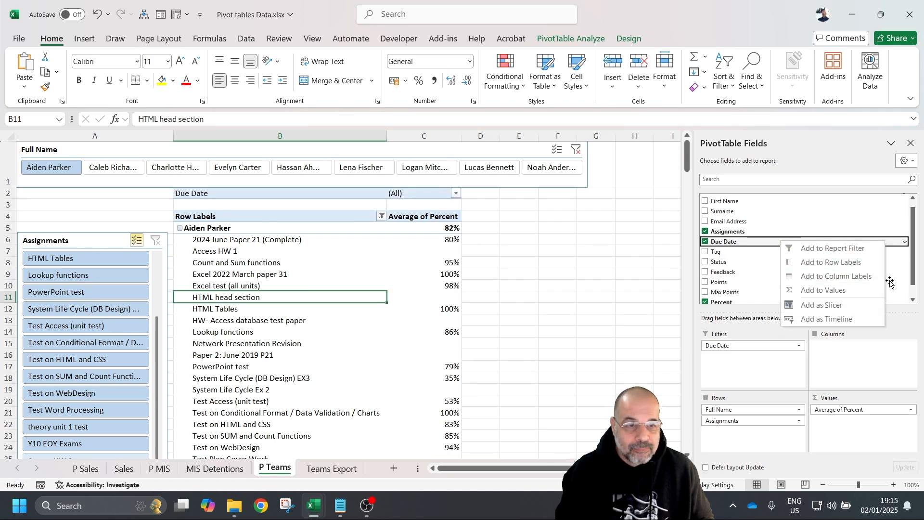
{"action": "left_click", "coordinate": [822, 320]}
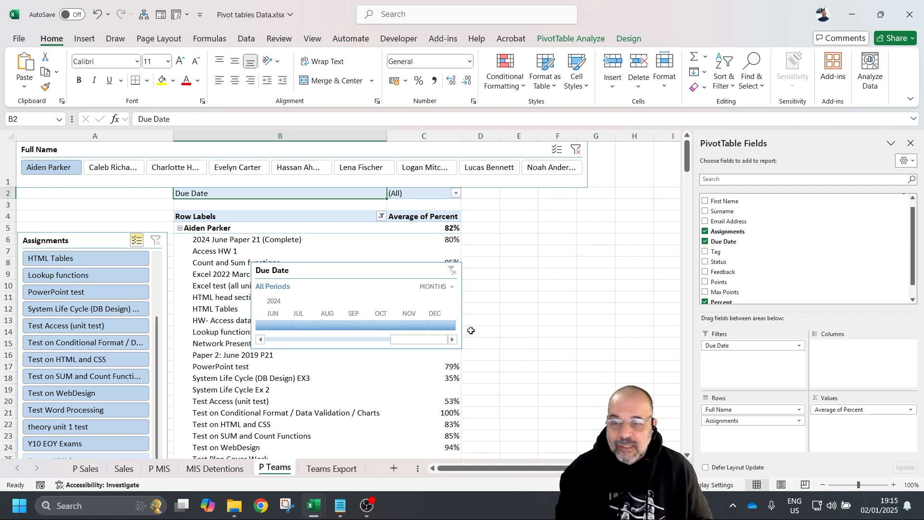
- Enlarge row 1 and position a widened Due Date timeline above the pivot
{"action": "type", "text": "c"}
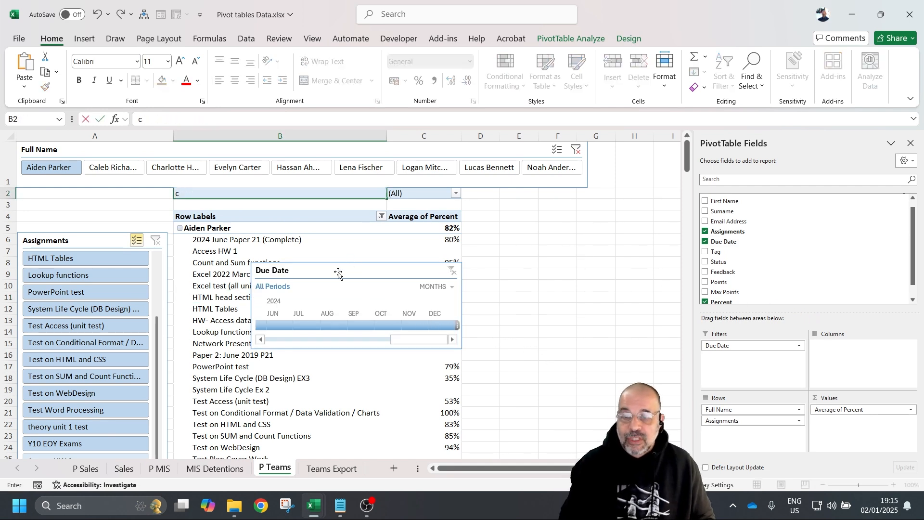
{"action": "left_click", "coordinate": [11, 192]}
{"action": "left_click_drag", "start_coordinate": [13, 186], "coordinate": [14, 246]}
{"action": "left_click_drag", "start_coordinate": [354, 331], "coordinate": [274, 191]}
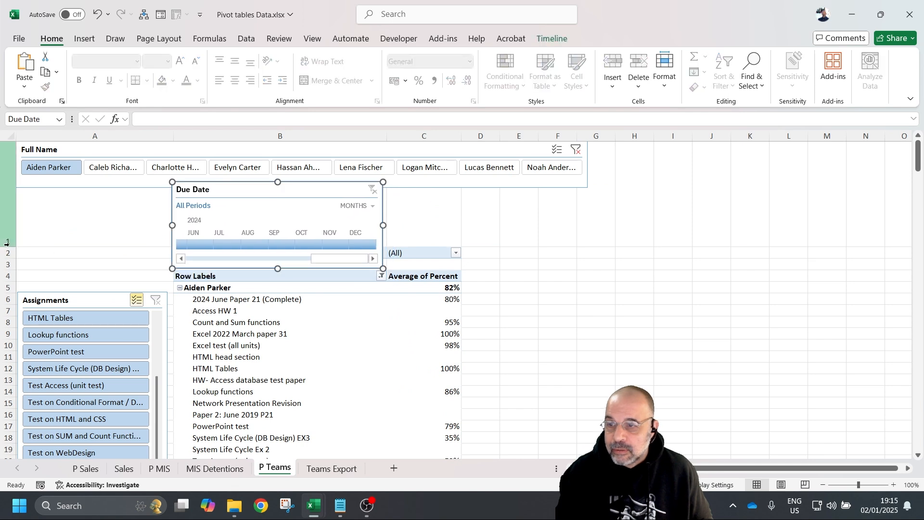
{"action": "left_click_drag", "start_coordinate": [10, 247], "coordinate": [9, 271]}
{"action": "left_click_drag", "start_coordinate": [383, 226], "coordinate": [577, 235]}
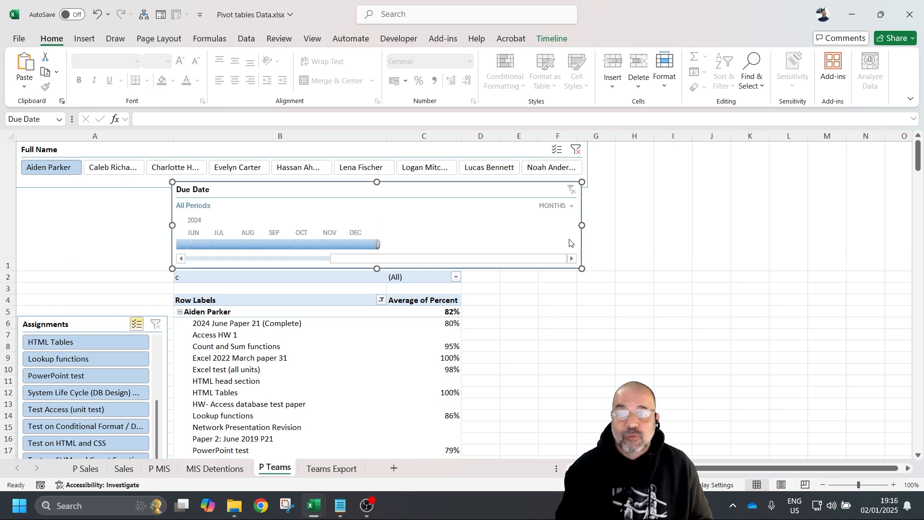
{"action": "scroll", "coordinate": [529, 257], "scroll_direction": "down", "scroll_amount": 4}
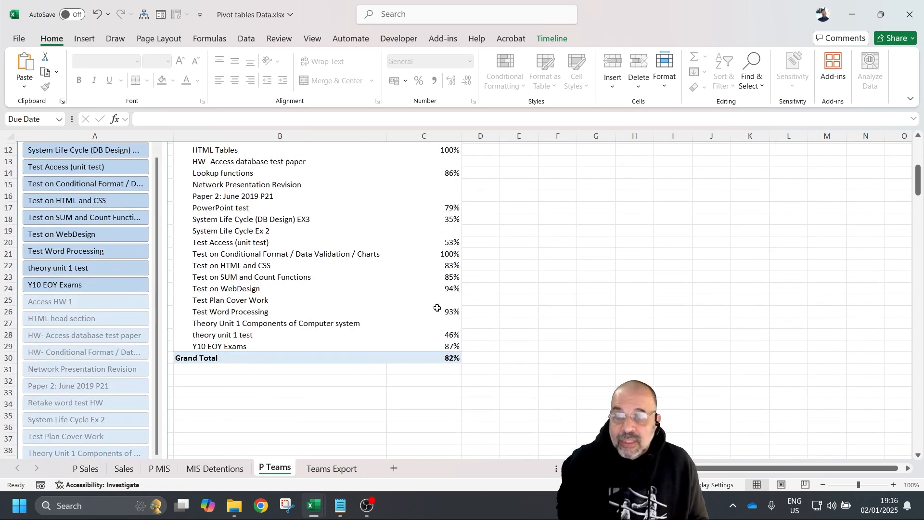
{"action": "scroll", "coordinate": [430, 293], "scroll_direction": "up", "scroll_amount": 4}
{"action": "scroll", "coordinate": [377, 255], "scroll_direction": "down", "scroll_amount": 6}
{"action": "scroll", "coordinate": [332, 269], "scroll_direction": "up", "scroll_amount": 6}
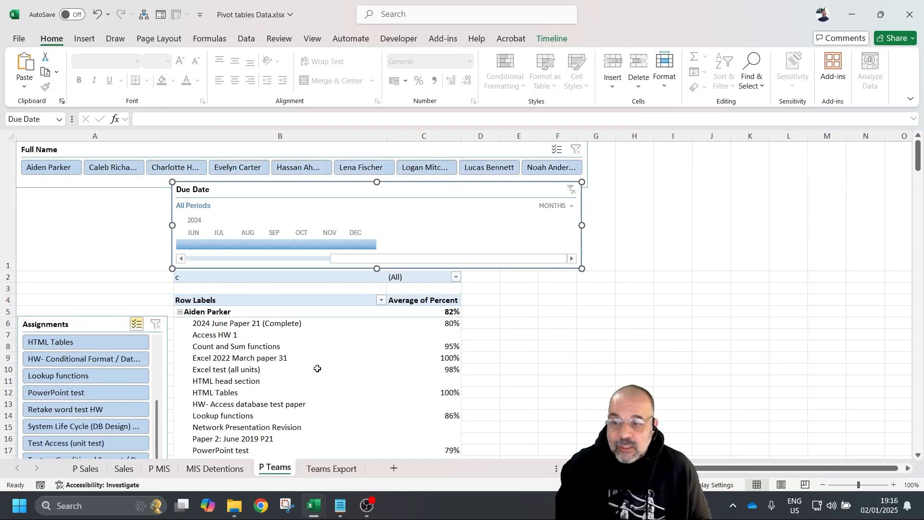
{"action": "scroll", "coordinate": [310, 365], "scroll_direction": "down", "scroll_amount": 5}
{"action": "scroll", "coordinate": [308, 364], "scroll_direction": "up", "scroll_amount": 5}
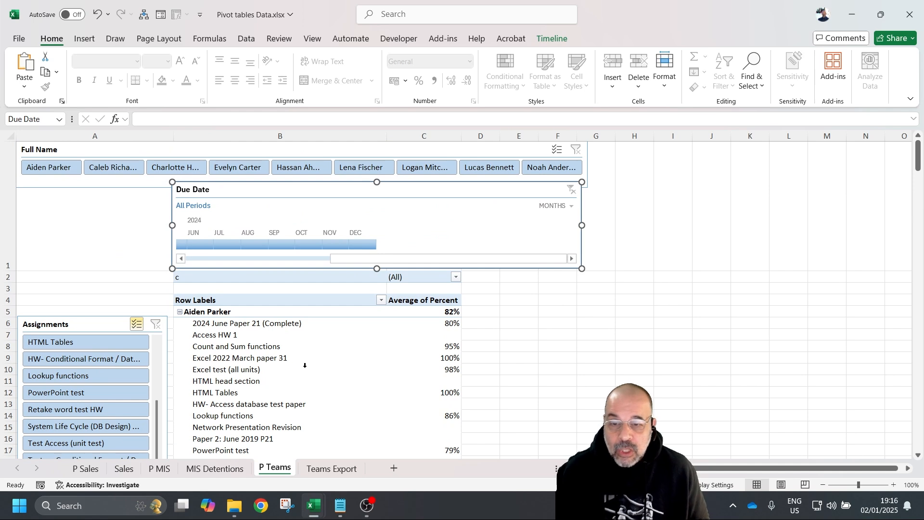
{"action": "left_click_drag", "start_coordinate": [356, 263], "coordinate": [280, 268]}
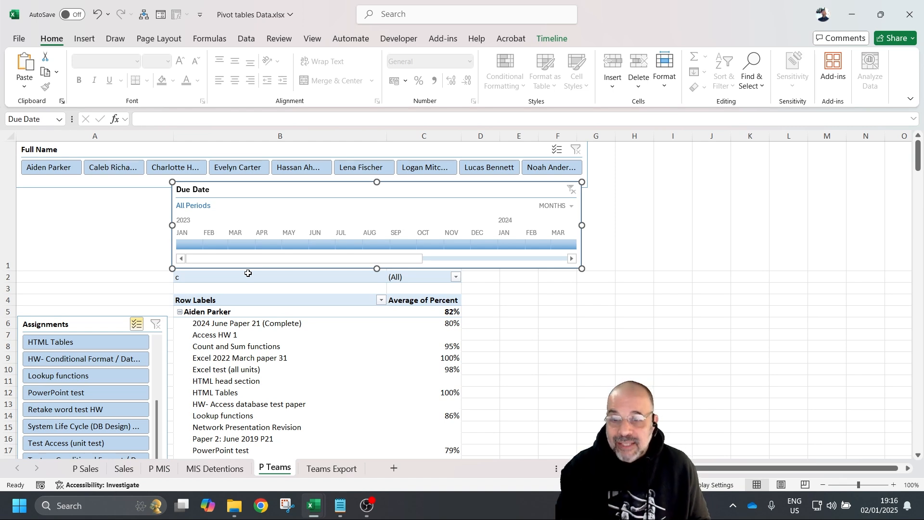
{"action": "left_click_drag", "start_coordinate": [176, 245], "coordinate": [441, 265]}
{"action": "left_click_drag", "start_coordinate": [283, 259], "coordinate": [429, 258]}
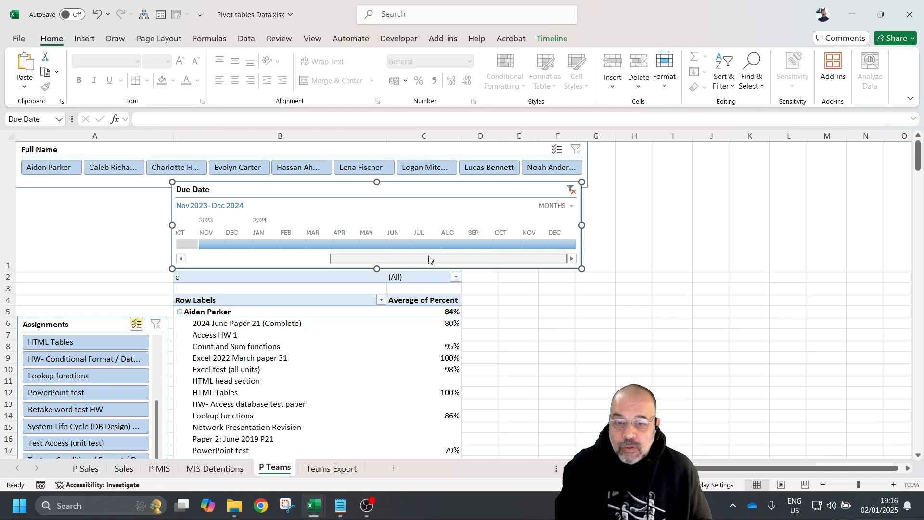
{"action": "left_click_drag", "start_coordinate": [200, 245], "coordinate": [468, 247]}
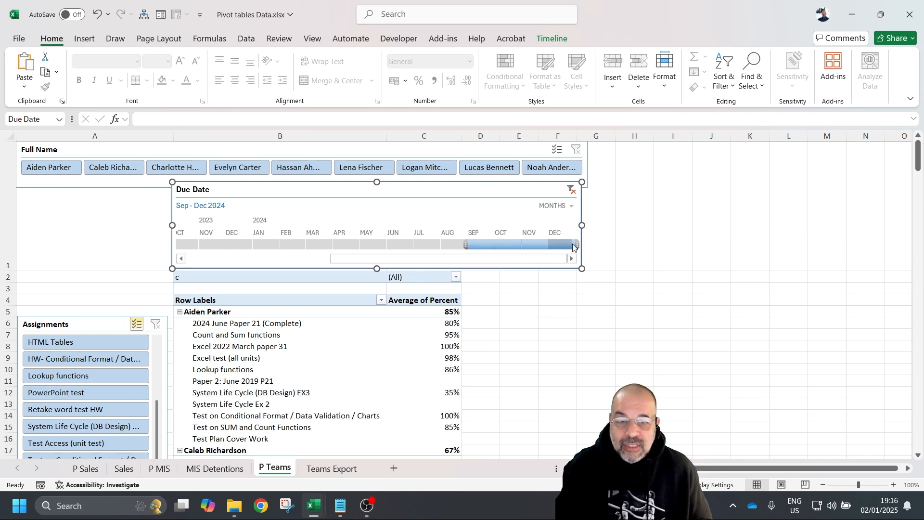
{"action": "left_click", "coordinate": [522, 345]}
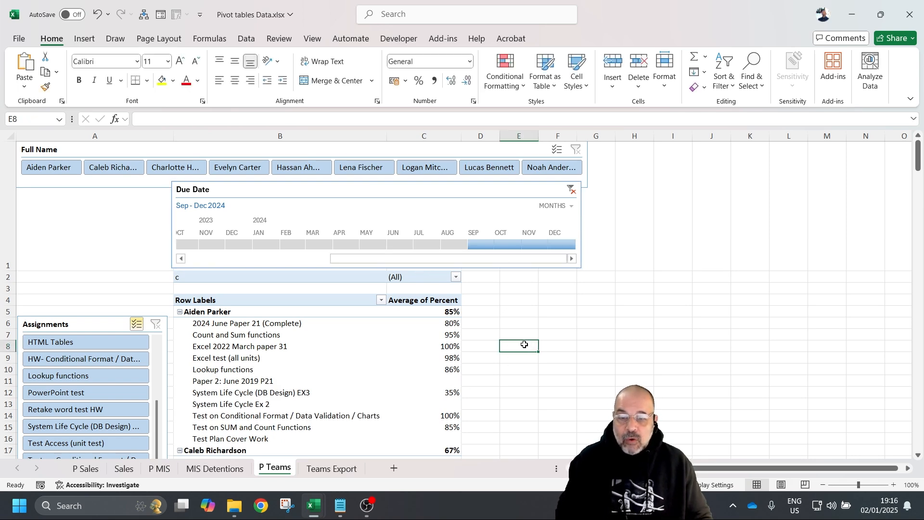
{"action": "scroll", "coordinate": [520, 345], "scroll_direction": "down", "scroll_amount": 2}
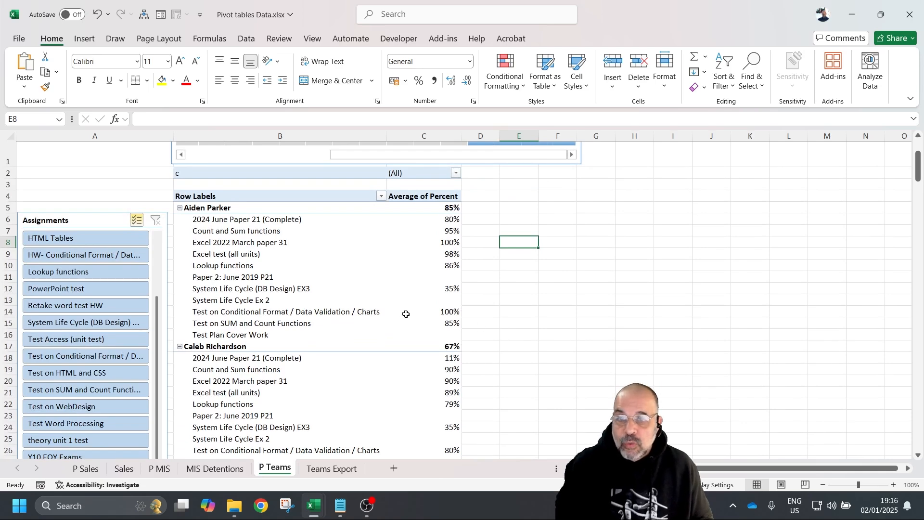
{"action": "scroll", "coordinate": [402, 312], "scroll_direction": "up", "scroll_amount": 2}
{"action": "scroll", "coordinate": [407, 323], "scroll_direction": "down", "scroll_amount": 1}
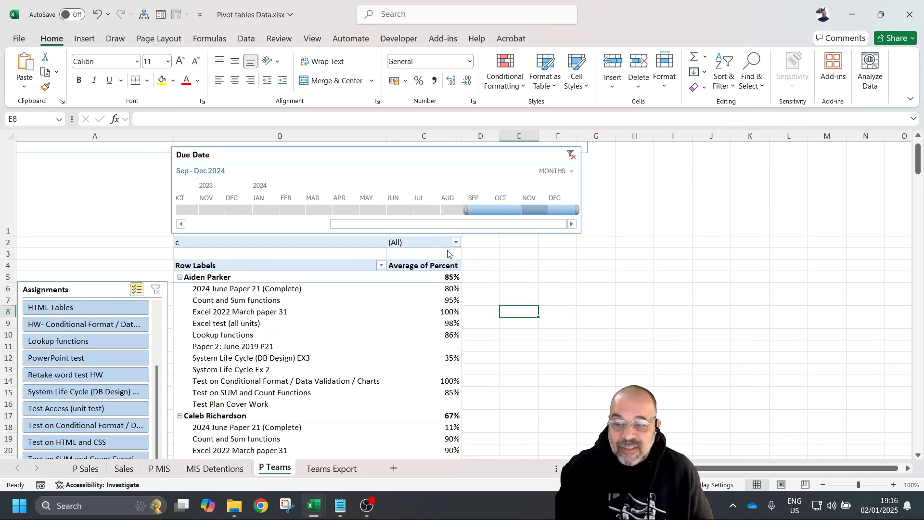
{"action": "scroll", "coordinate": [315, 279], "scroll_direction": "down", "scroll_amount": 5}
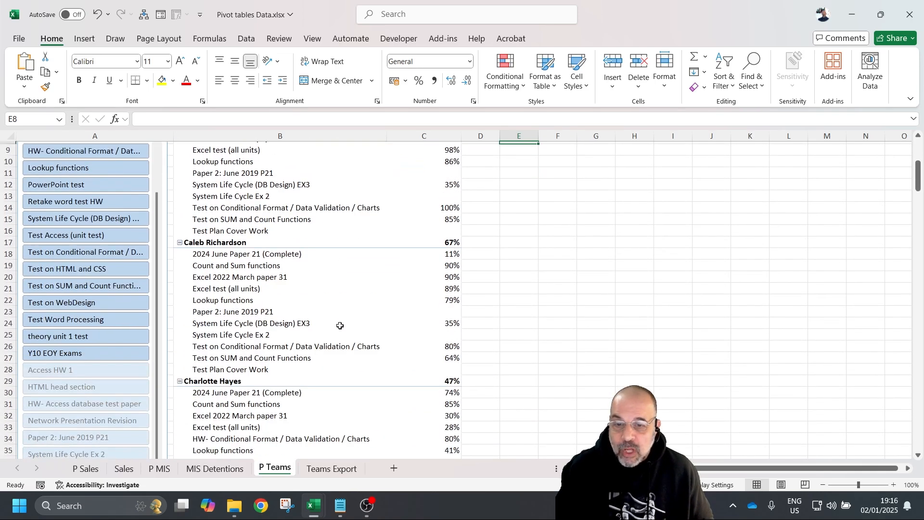
{"action": "scroll", "coordinate": [350, 306], "scroll_direction": "down", "scroll_amount": 13}
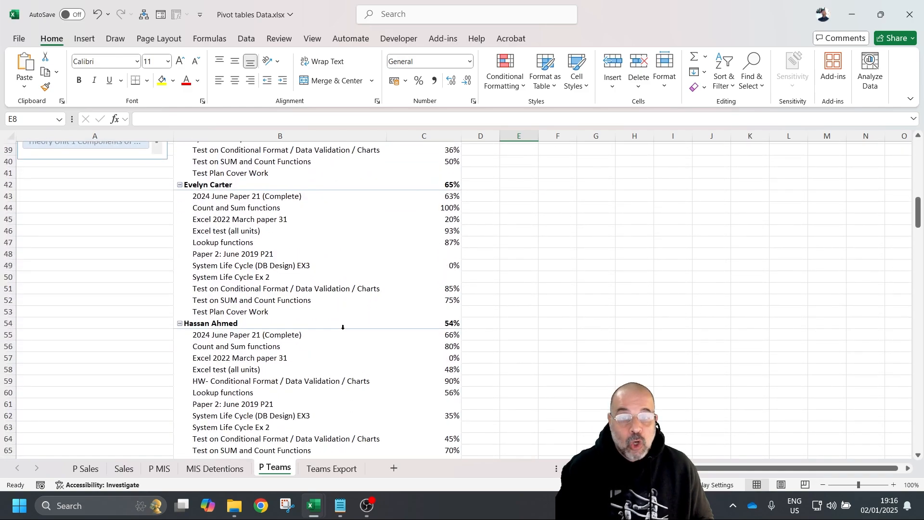
{"action": "scroll", "coordinate": [355, 306], "scroll_direction": "up", "scroll_amount": 16}
{"action": "scroll", "coordinate": [356, 307], "scroll_direction": "up", "scroll_amount": 2}
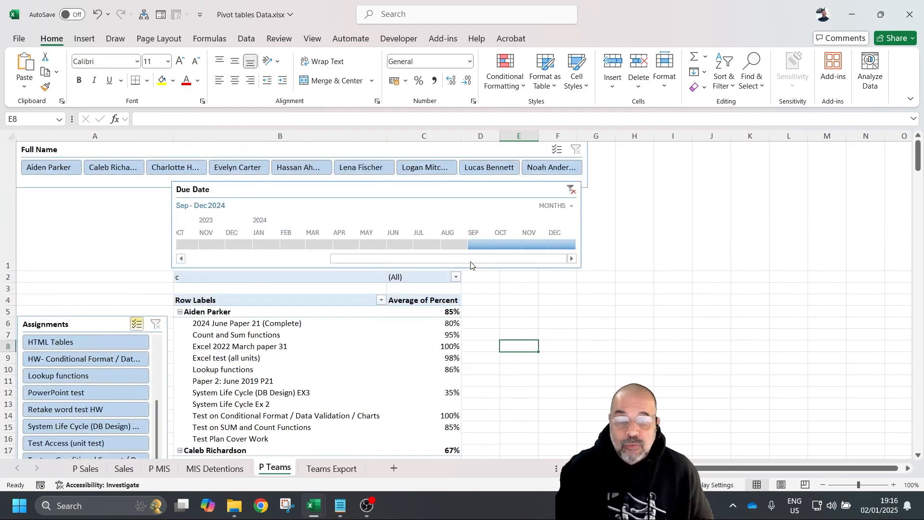
{"action": "left_click_drag", "start_coordinate": [472, 245], "coordinate": [514, 238]}
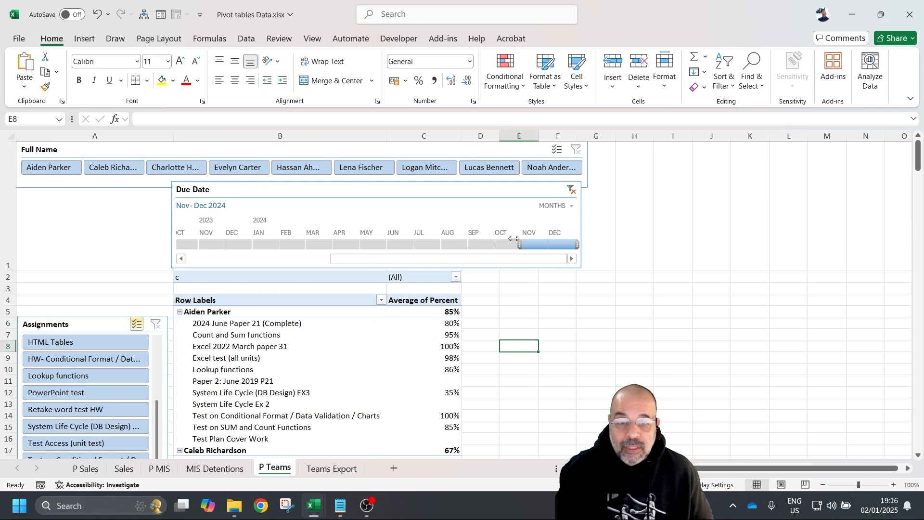
{"action": "scroll", "coordinate": [298, 258], "scroll_direction": "down", "scroll_amount": 3}
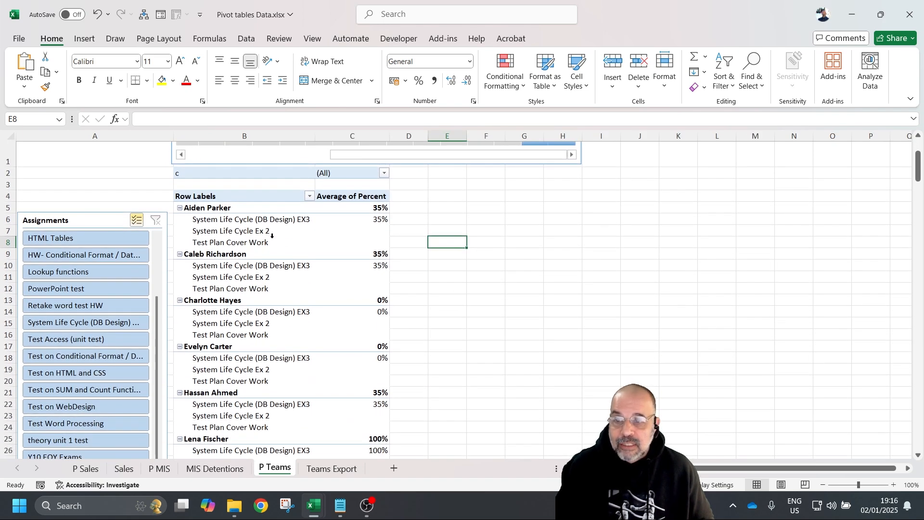
{"action": "scroll", "coordinate": [532, 313], "scroll_direction": "up", "scroll_amount": 3}
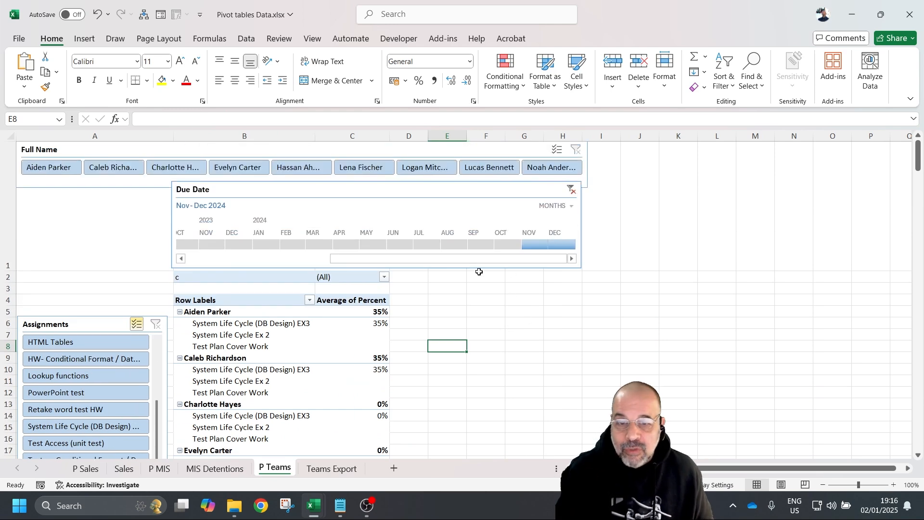
{"action": "left_click_drag", "start_coordinate": [537, 243], "coordinate": [183, 244]}
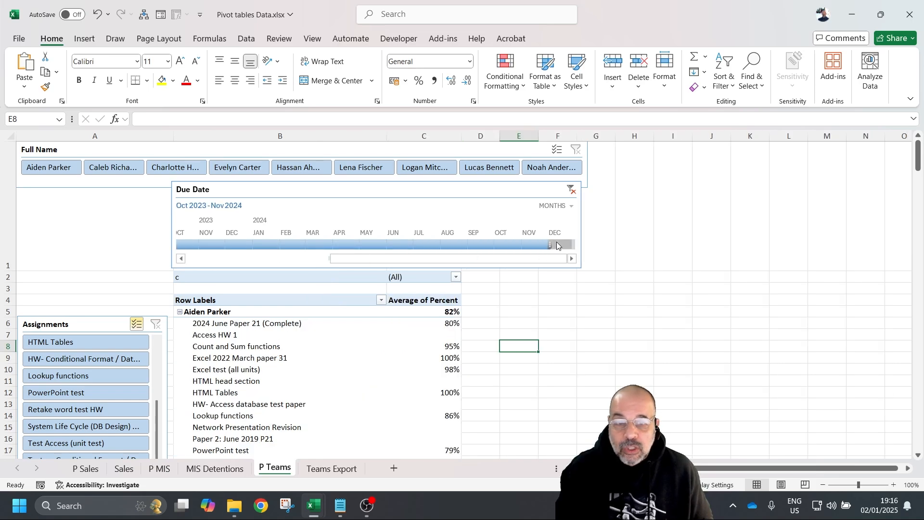
{"action": "left_click_drag", "start_coordinate": [550, 244], "coordinate": [282, 252]}
{"action": "scroll", "coordinate": [422, 337], "scroll_direction": "down", "scroll_amount": 5}
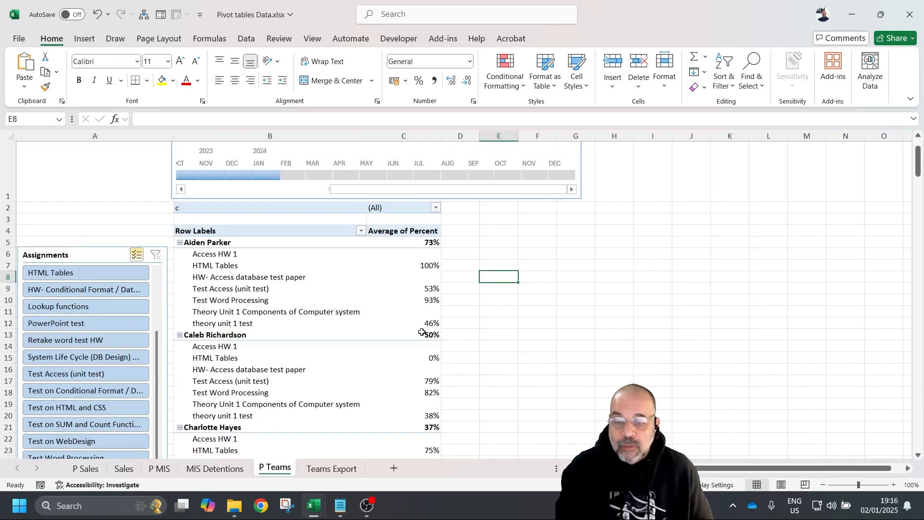
{"action": "scroll", "coordinate": [422, 350], "scroll_direction": "up", "scroll_amount": 5}
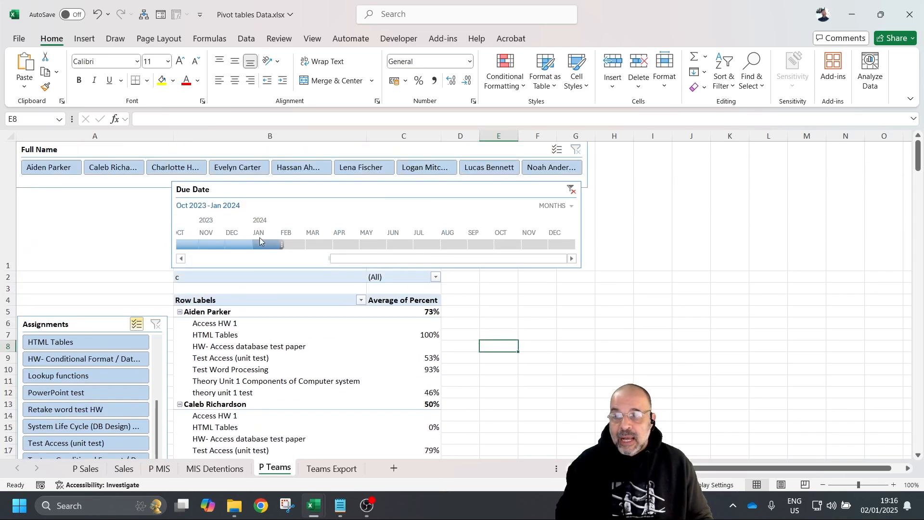
{"action": "left_click", "coordinate": [571, 191]}
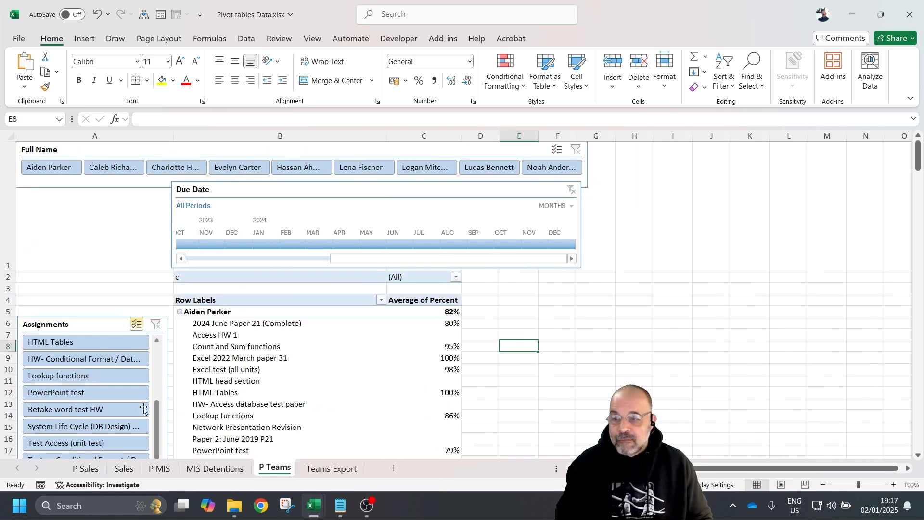
- Switch off Multi-Select on the Assignments slicer
{"action": "scroll", "coordinate": [174, 421], "scroll_direction": "down", "scroll_amount": 2}
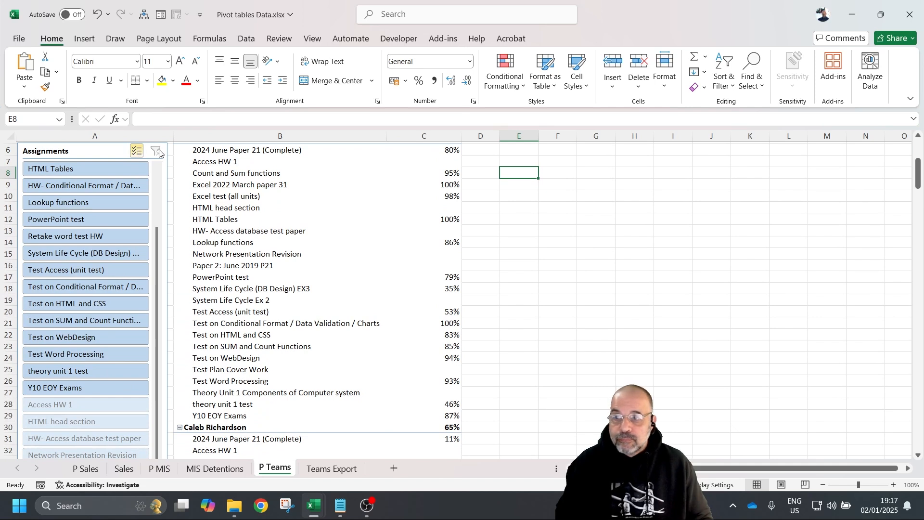
{"action": "left_click", "coordinate": [159, 153]}
{"action": "left_click", "coordinate": [137, 150]}
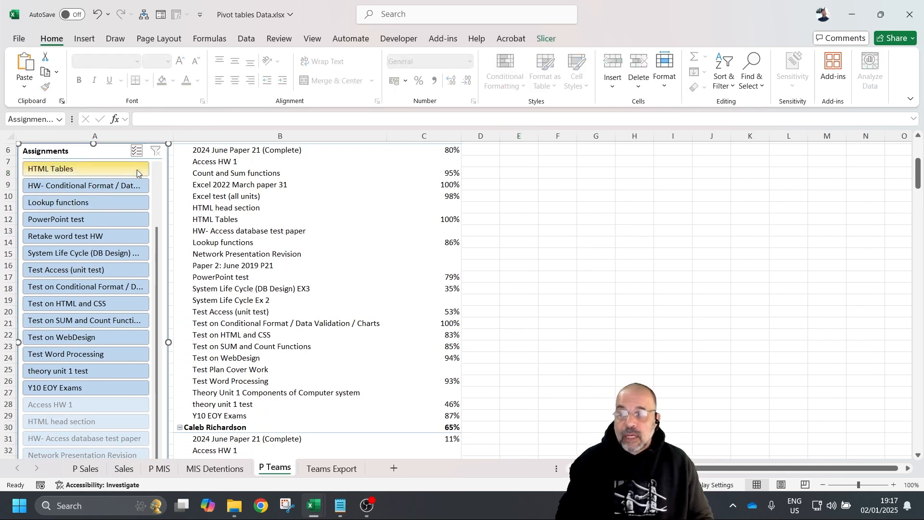
{"action": "scroll", "coordinate": [93, 246], "scroll_direction": "up", "scroll_amount": 2}
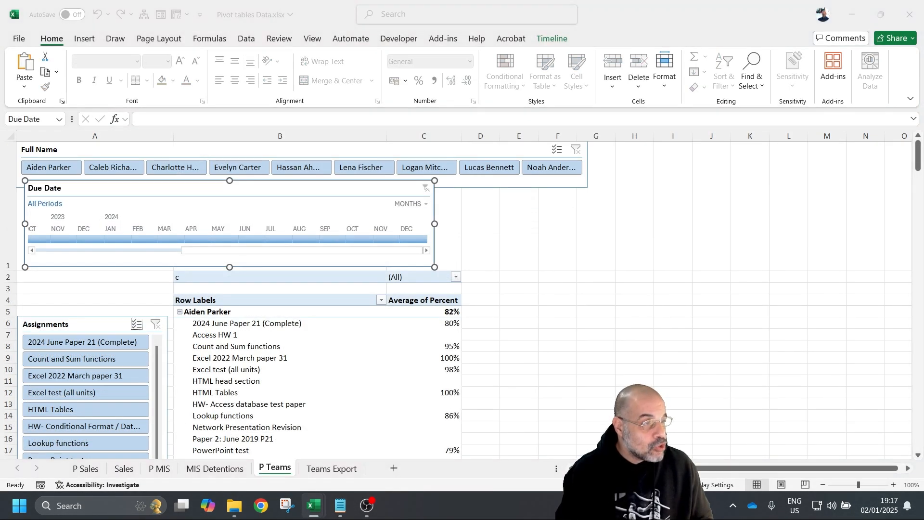
- Insert a clustered column pivot chart, hide its field list, and widen it beside the pivot
{"action": "left_click", "coordinate": [250, 357]}
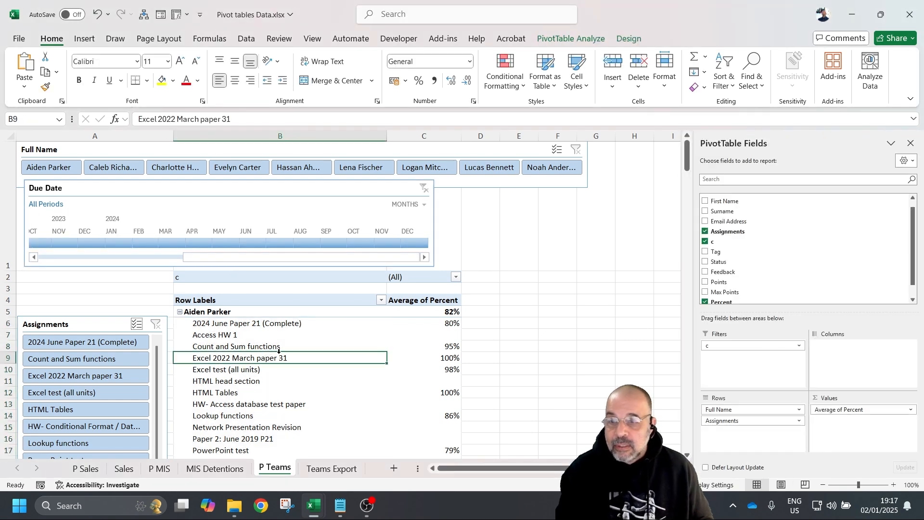
{"action": "left_click", "coordinate": [77, 41]}
{"action": "left_click", "coordinate": [390, 57]}
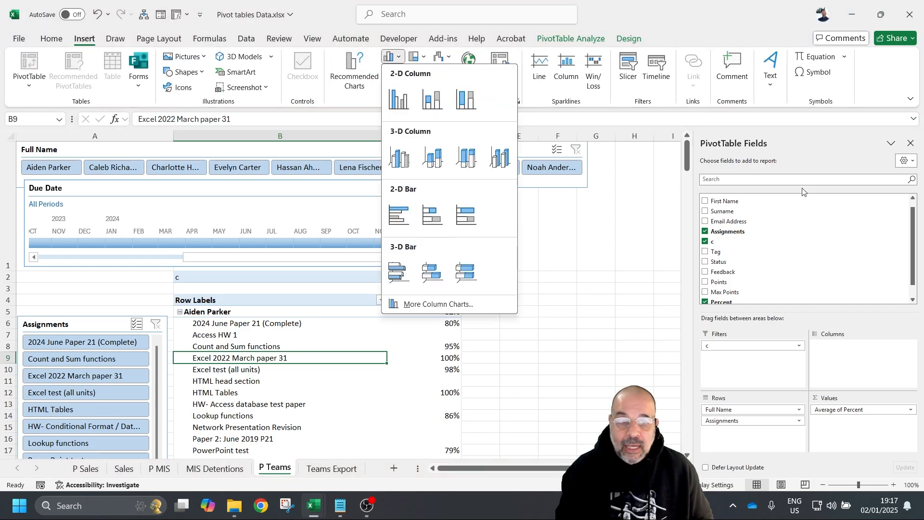
{"action": "left_click", "coordinate": [394, 100]}
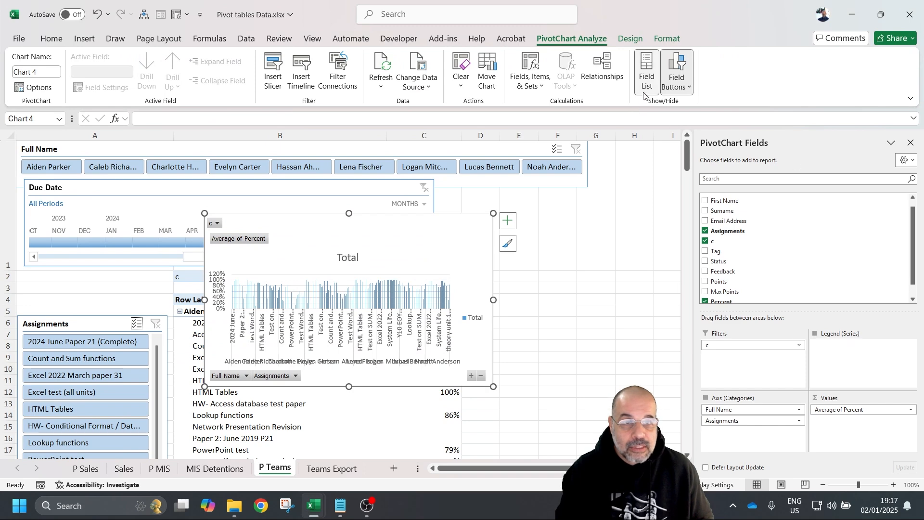
{"action": "left_click", "coordinate": [646, 72]}
{"action": "left_click_drag", "start_coordinate": [702, 210], "coordinate": [689, 203]}
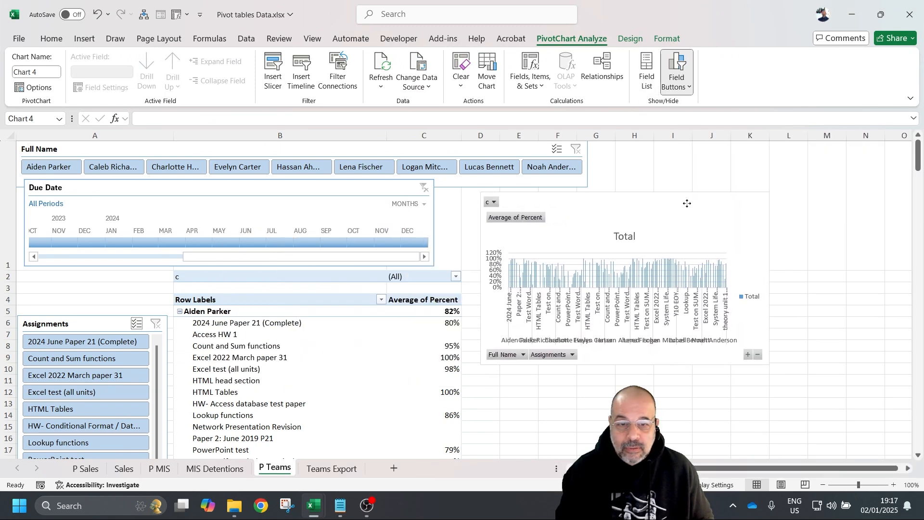
{"action": "left_click_drag", "start_coordinate": [769, 278], "coordinate": [894, 278]}
- Set the Due Date timeline to Sep - Dec 2024
{"action": "left_click", "coordinate": [34, 242]}
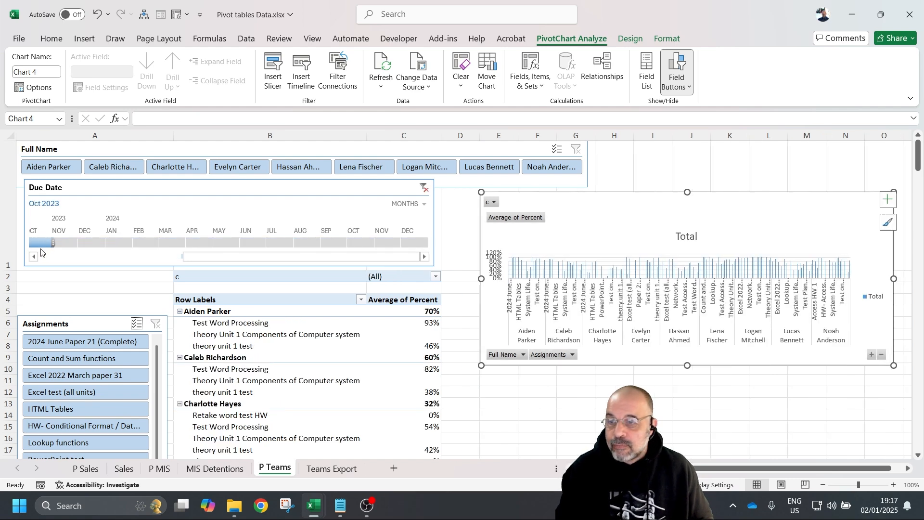
{"action": "left_click_drag", "start_coordinate": [48, 242], "coordinate": [432, 244]}
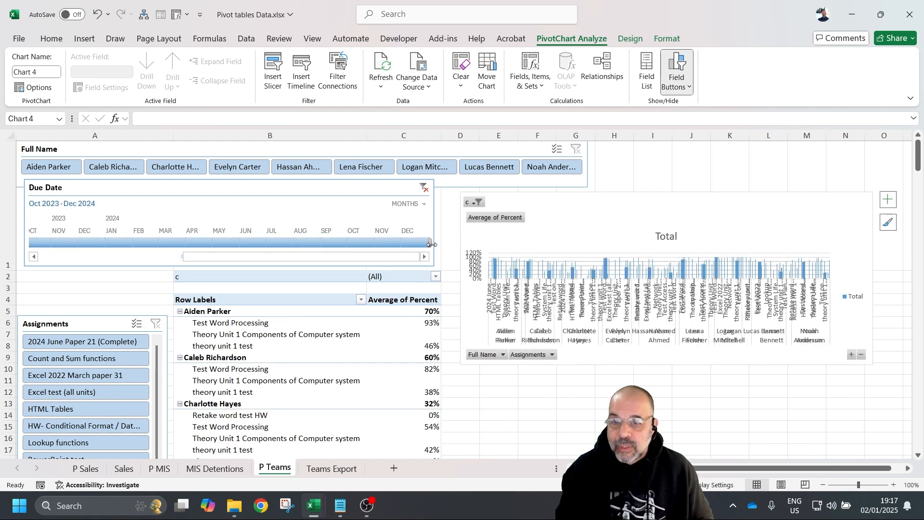
{"action": "left_click", "coordinate": [108, 257]}
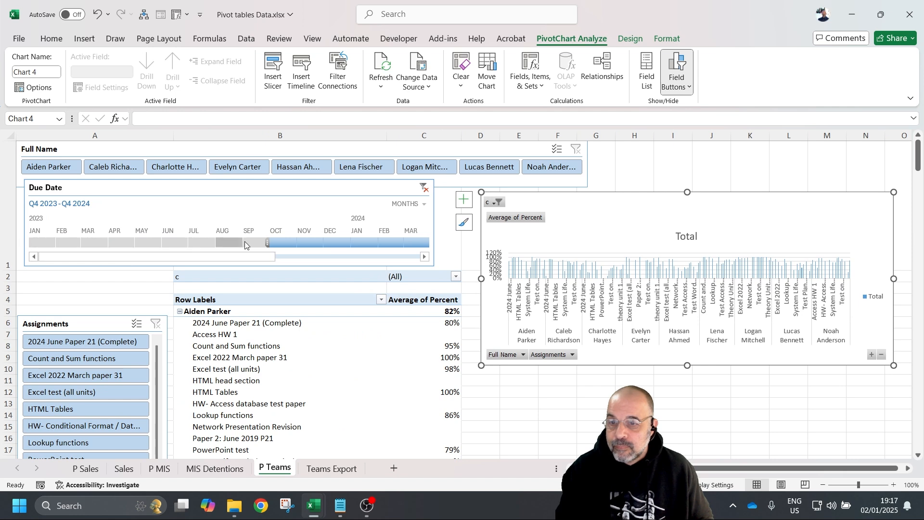
{"action": "left_click_drag", "start_coordinate": [268, 243], "coordinate": [402, 242]}
{"action": "left_click_drag", "start_coordinate": [517, 240], "coordinate": [511, 240]}
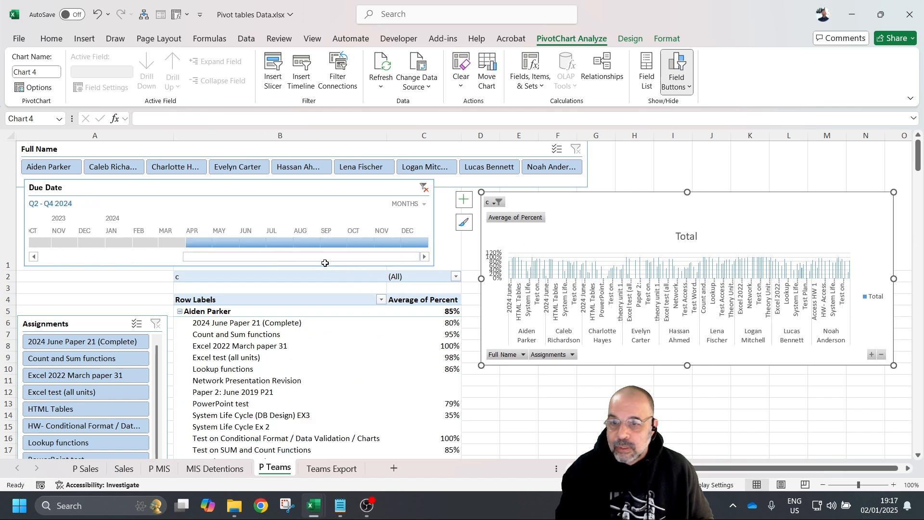
{"action": "left_click_drag", "start_coordinate": [186, 242], "coordinate": [342, 274]}
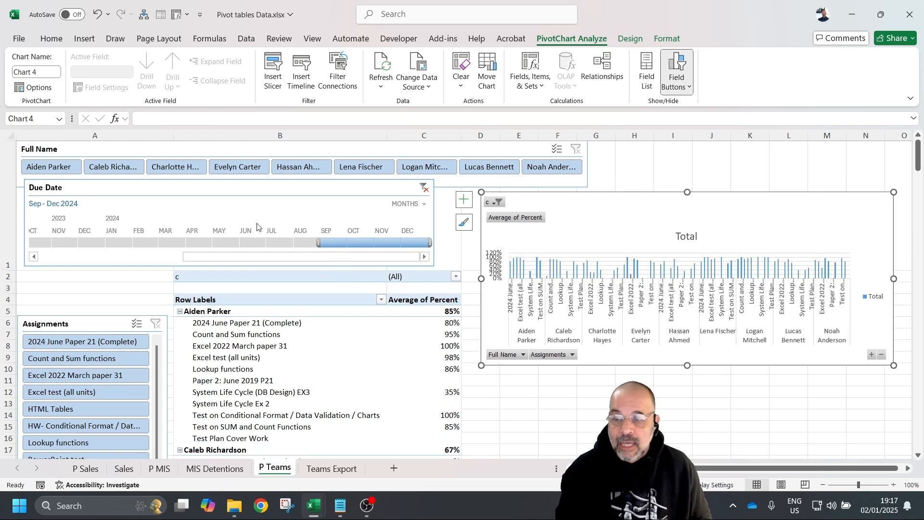
{"action": "scroll", "coordinate": [144, 271], "scroll_direction": "down", "scroll_amount": 6}
{"action": "scroll", "coordinate": [139, 274], "scroll_direction": "up", "scroll_amount": 6}
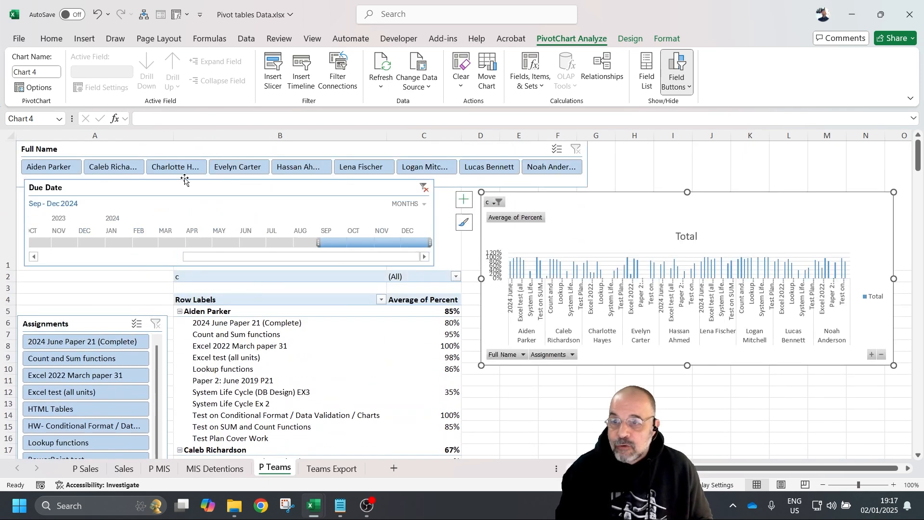
- Filter the P Teams pivot to a single student in the Full Name slicer and enlarge the chart
{"action": "left_click", "coordinate": [67, 155]}
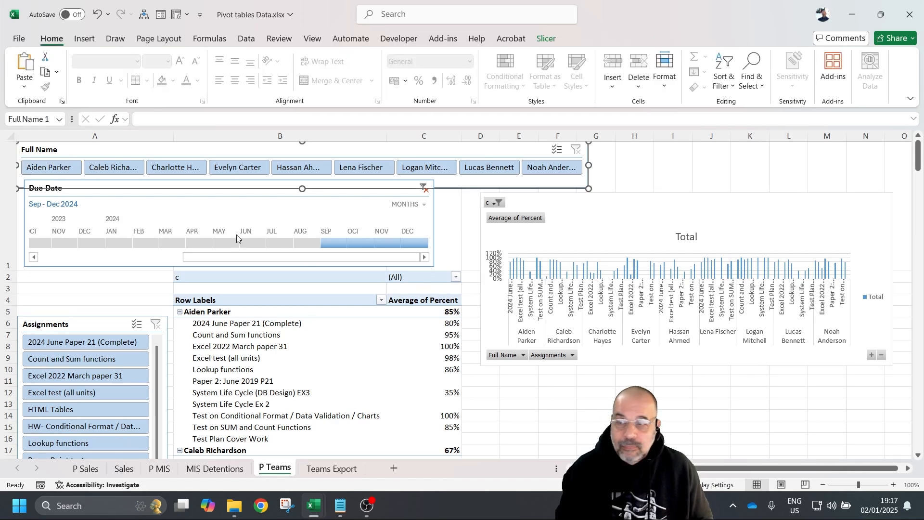
{"action": "left_click", "coordinate": [57, 166]}
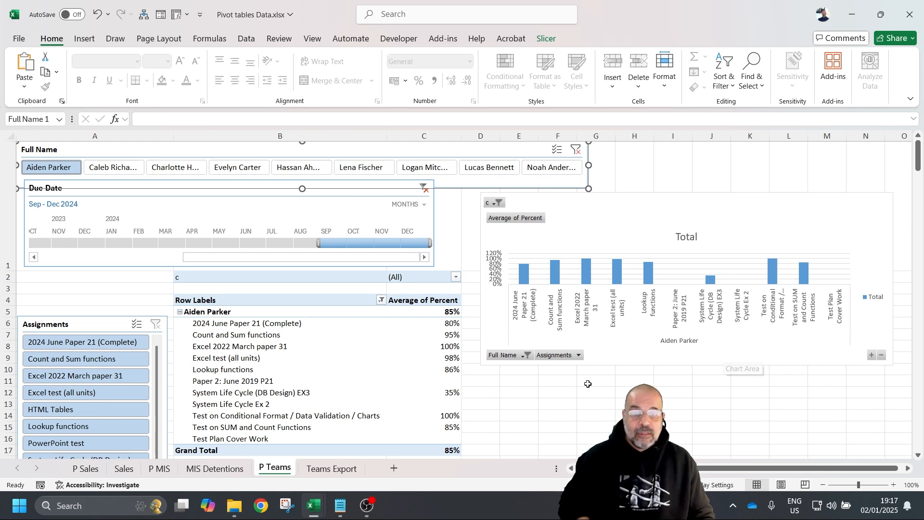
{"action": "left_click", "coordinate": [707, 366]}
{"action": "left_click_drag", "start_coordinate": [683, 364], "coordinate": [685, 387]}
{"action": "scroll", "coordinate": [294, 368], "scroll_direction": "down", "scroll_amount": 2}
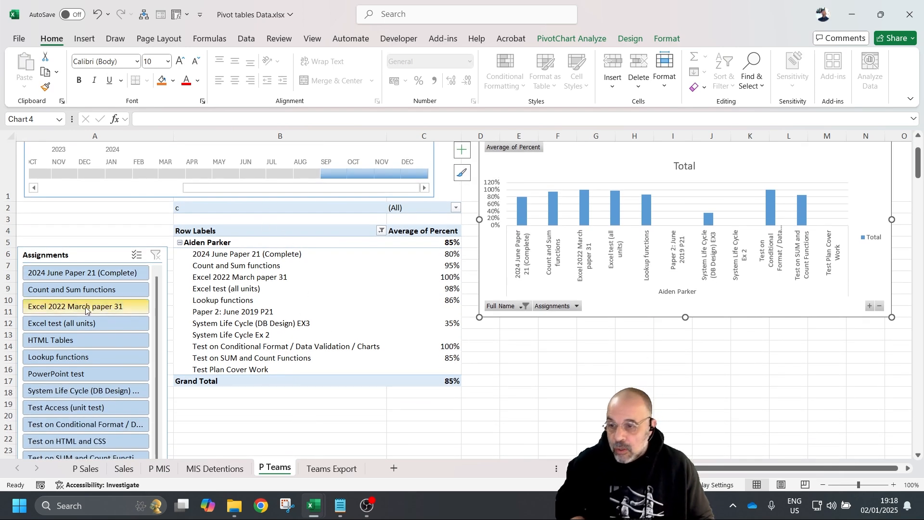
{"action": "scroll", "coordinate": [82, 328], "scroll_direction": "down", "scroll_amount": 1}
- Multi-select four assignments: Count and Sum, March paper 31, Excel test, Conditional Format test. Then show the Field List
{"action": "left_click", "coordinate": [94, 289]}
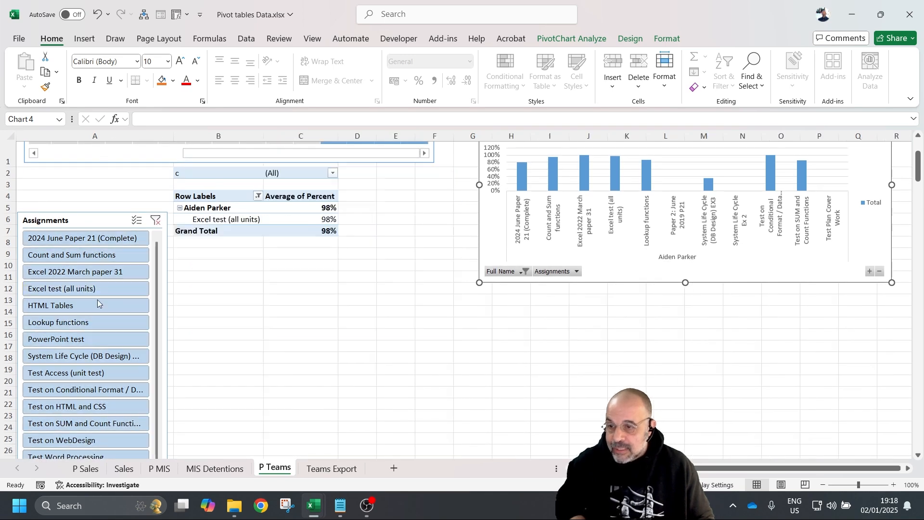
{"action": "left_click", "coordinate": [72, 255]}
{"action": "left_click", "coordinate": [137, 220]}
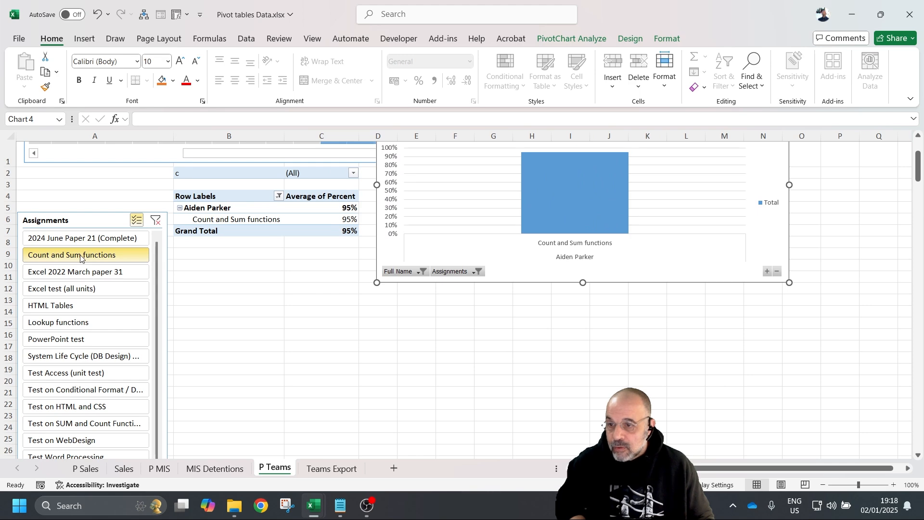
{"action": "left_click", "coordinate": [94, 273]}
{"action": "left_click", "coordinate": [82, 289]}
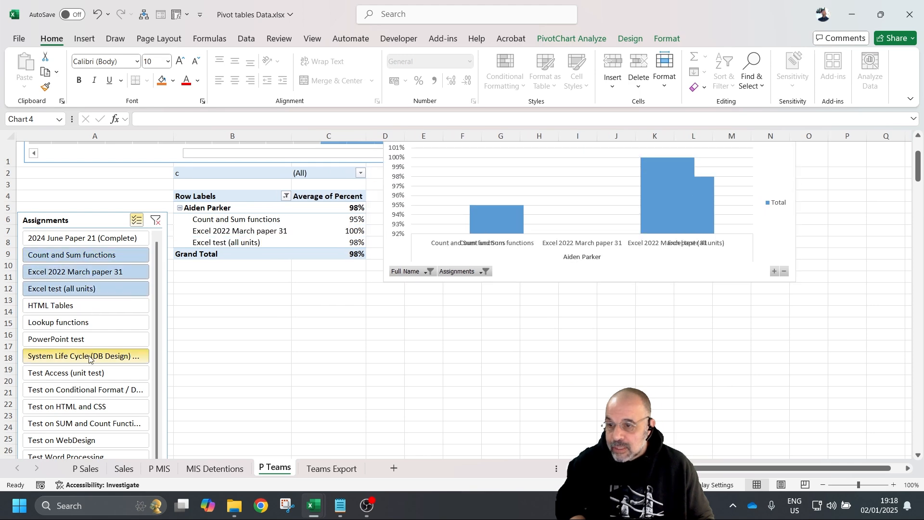
{"action": "scroll", "coordinate": [82, 356], "scroll_direction": "down", "scroll_amount": 3}
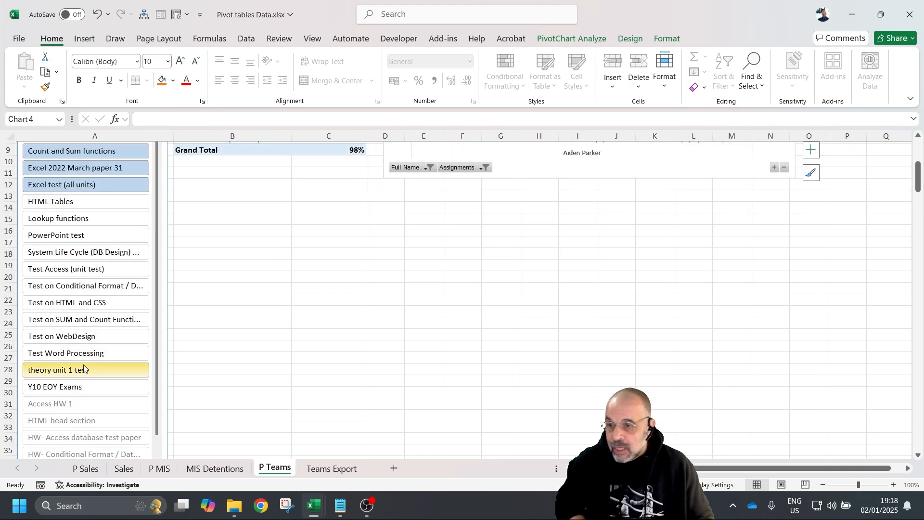
{"action": "left_click", "coordinate": [101, 286]}
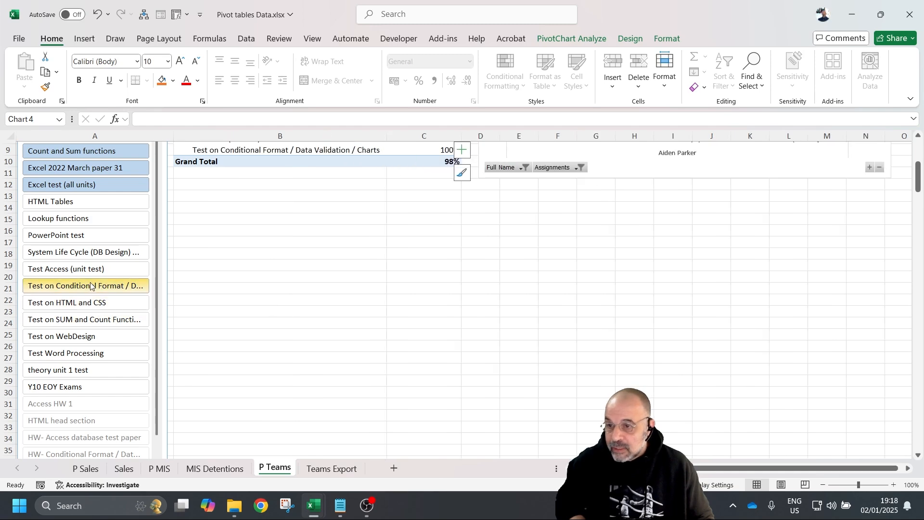
{"action": "scroll", "coordinate": [572, 344], "scroll_direction": "up", "scroll_amount": 3}
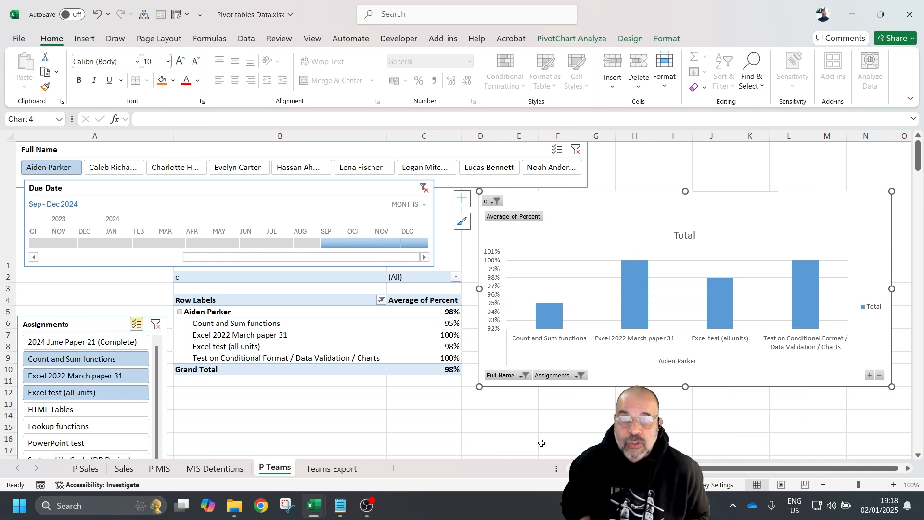
{"action": "left_click", "coordinate": [424, 334]}
{"action": "left_click", "coordinate": [794, 72]}
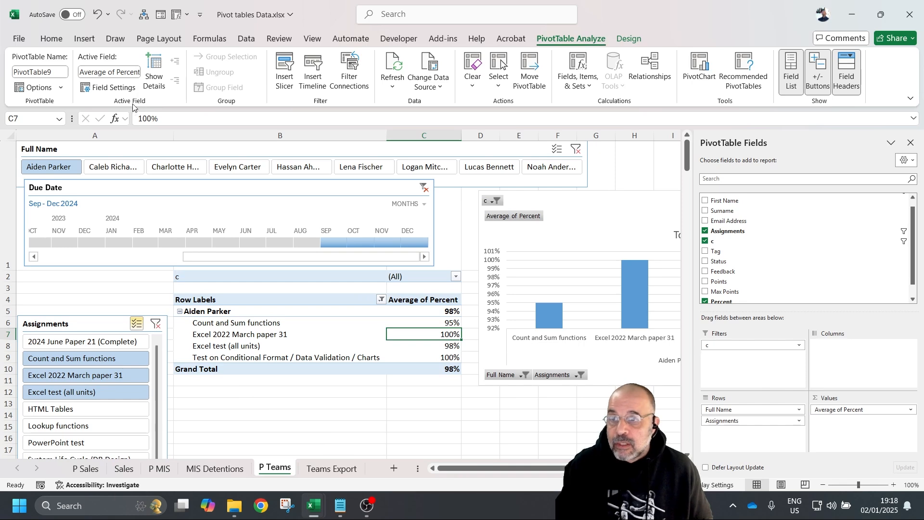
- Turn on 'Refresh data when opening the file' in the P Teams PivotTable Options and confirm
{"action": "left_click", "coordinate": [33, 87]}
{"action": "left_click", "coordinate": [576, 110]}
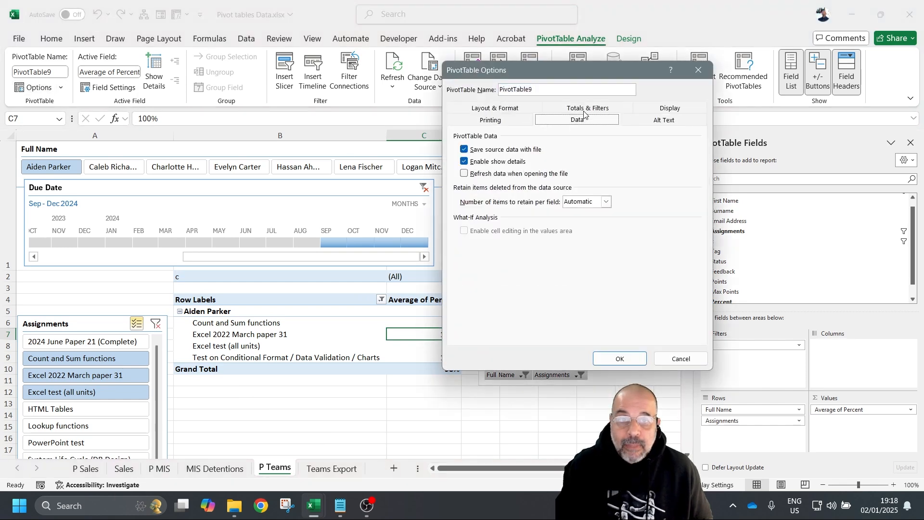
{"action": "left_click", "coordinate": [474, 174]}
{"action": "left_click", "coordinate": [474, 177]}
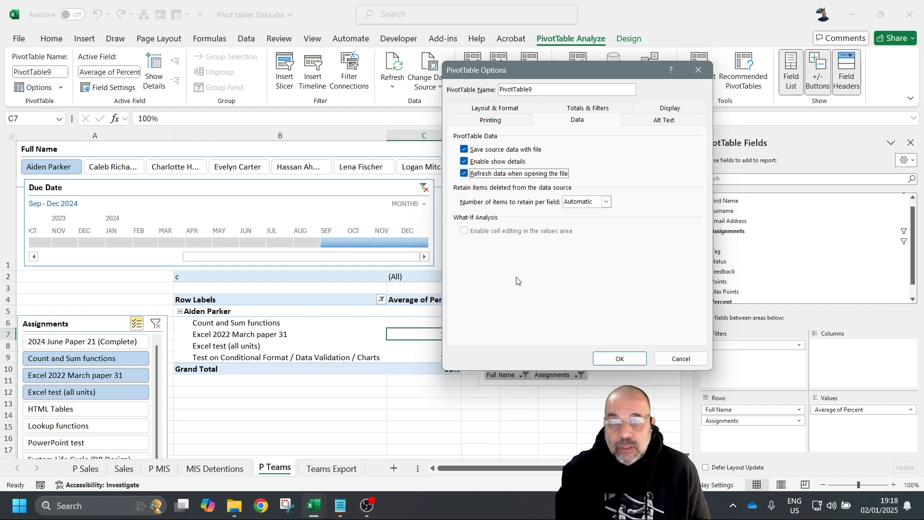
{"action": "left_click", "coordinate": [632, 360]}
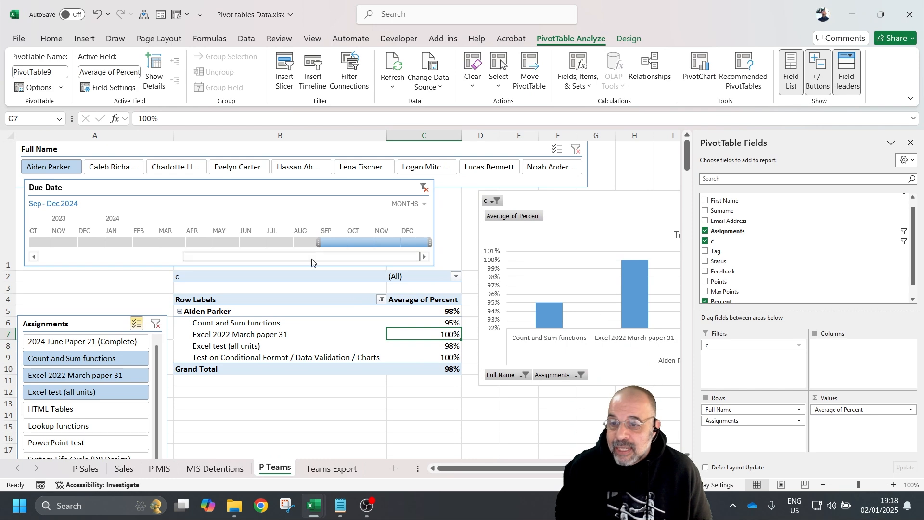
- Change the P Teams pivot's report layout to Show in Tabular Form
{"action": "scroll", "coordinate": [312, 262], "scroll_direction": "down", "scroll_amount": 3}
{"action": "left_click", "coordinate": [235, 194]}
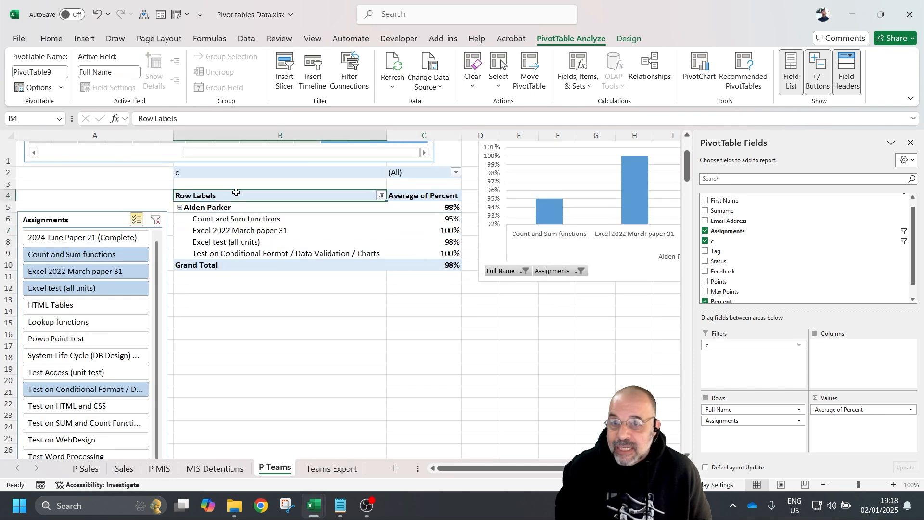
{"action": "left_click", "coordinate": [629, 38]}
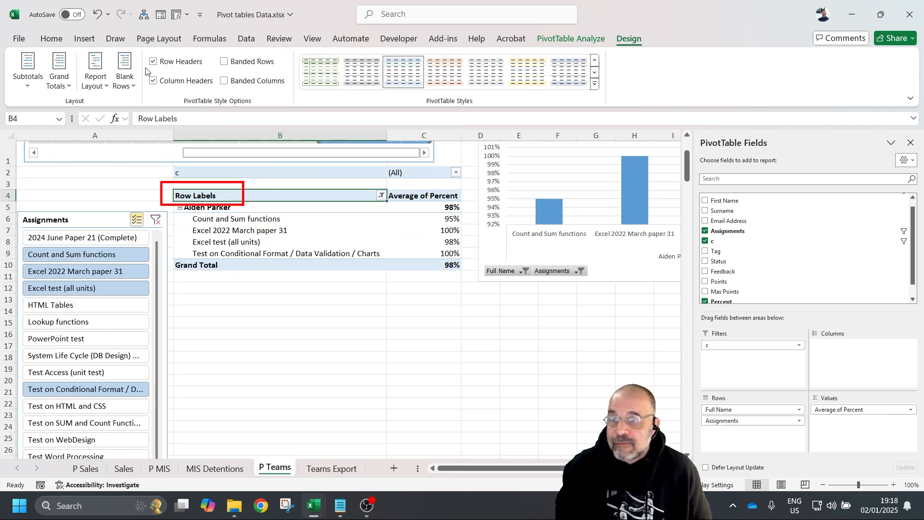
{"action": "left_click", "coordinate": [99, 85]}
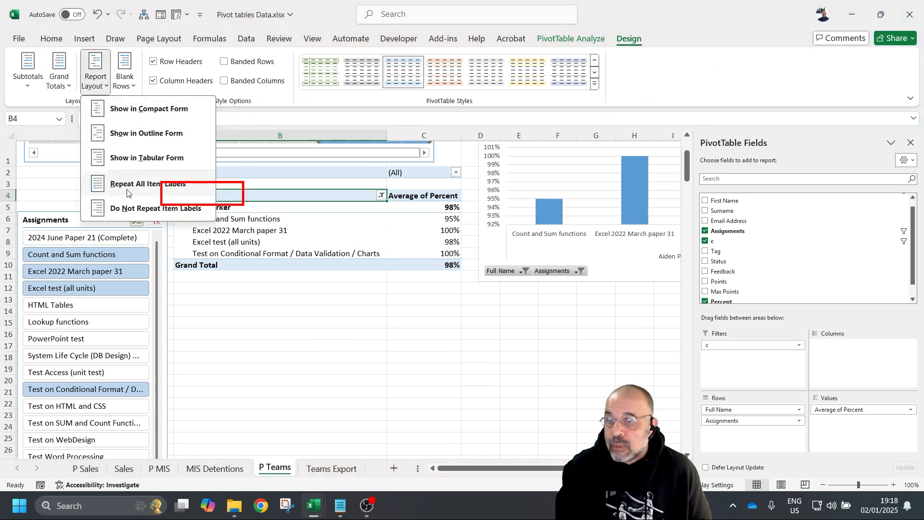
{"action": "left_click", "coordinate": [170, 159]}
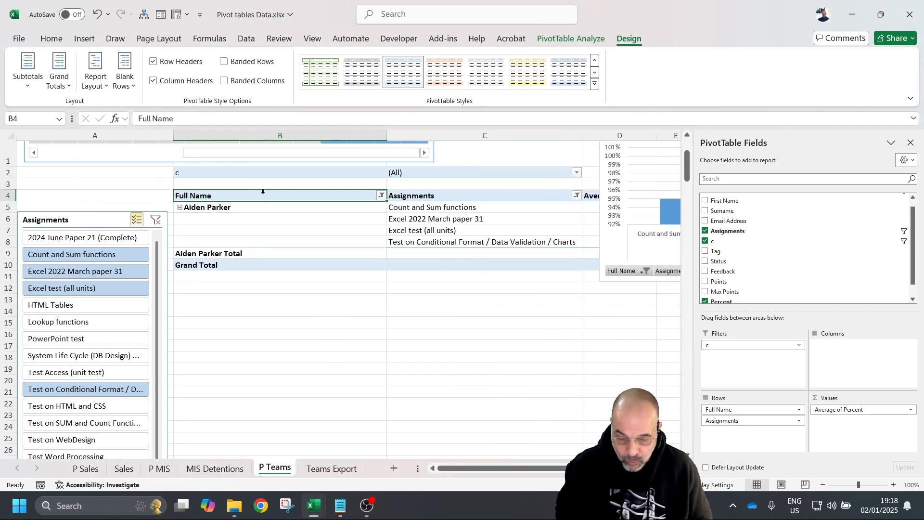
- Clear the Due Date timeline filter so all periods and assignments show
{"action": "left_click", "coordinate": [270, 341]}
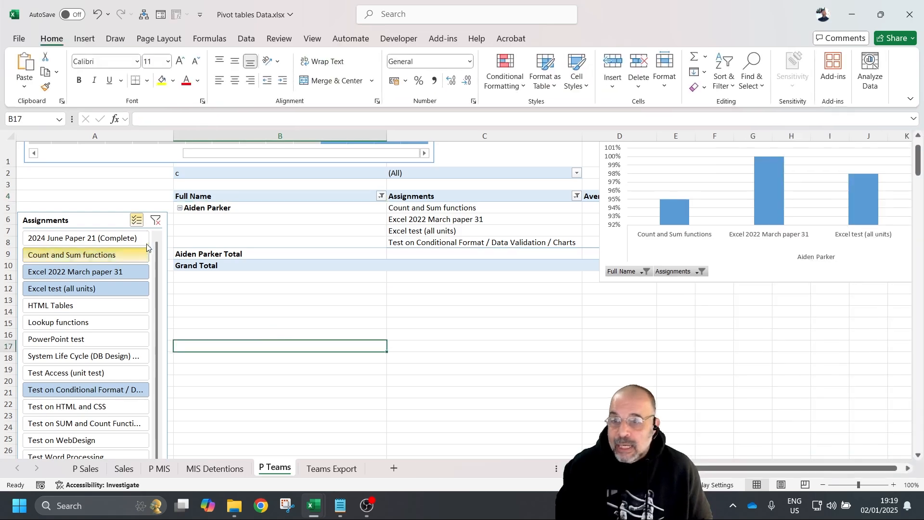
{"action": "scroll", "coordinate": [310, 293], "scroll_direction": "up", "scroll_amount": 3}
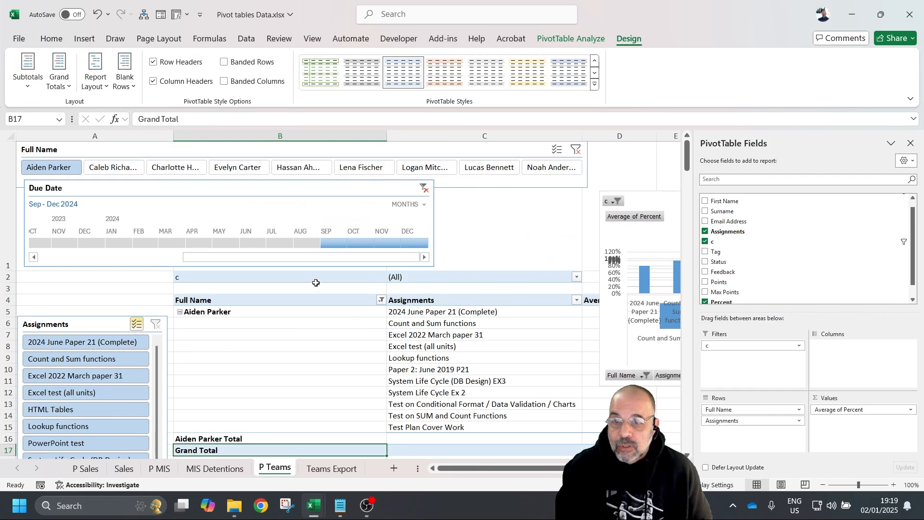
{"action": "left_click", "coordinate": [426, 191]}
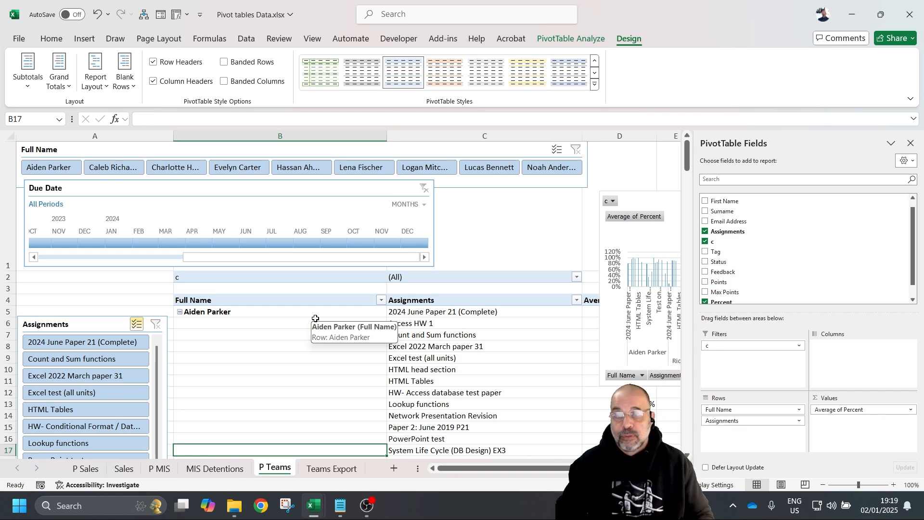
- Refresh all pivot tables, then review the pivot's data options and close them unchanged
{"action": "left_click", "coordinate": [571, 39]}
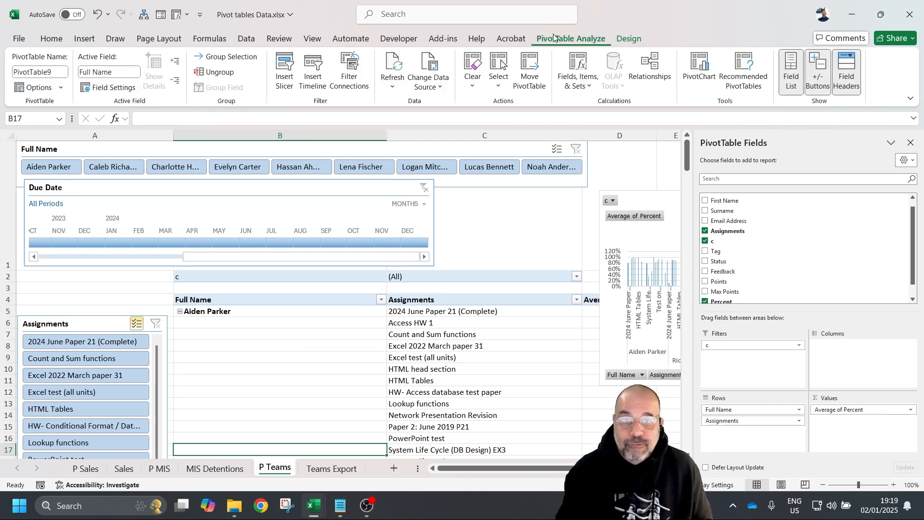
{"action": "left_click", "coordinate": [404, 72]}
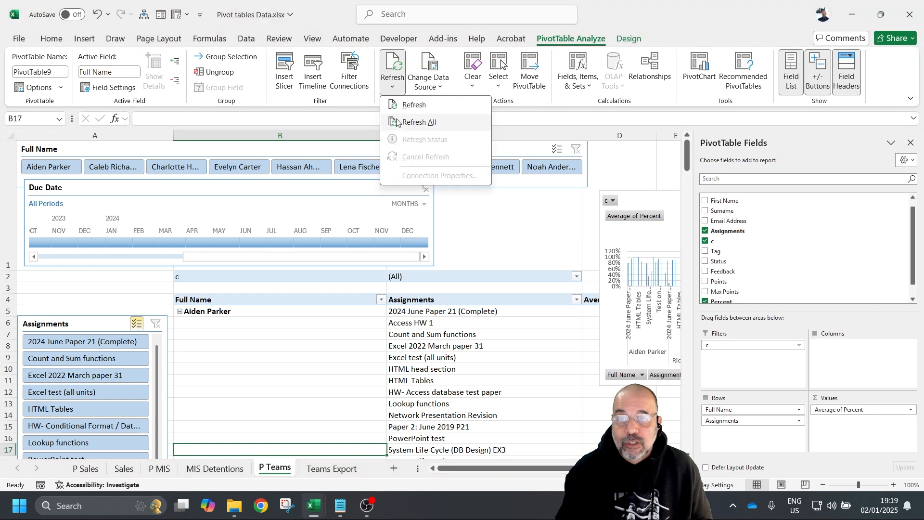
{"action": "left_click", "coordinate": [406, 120]}
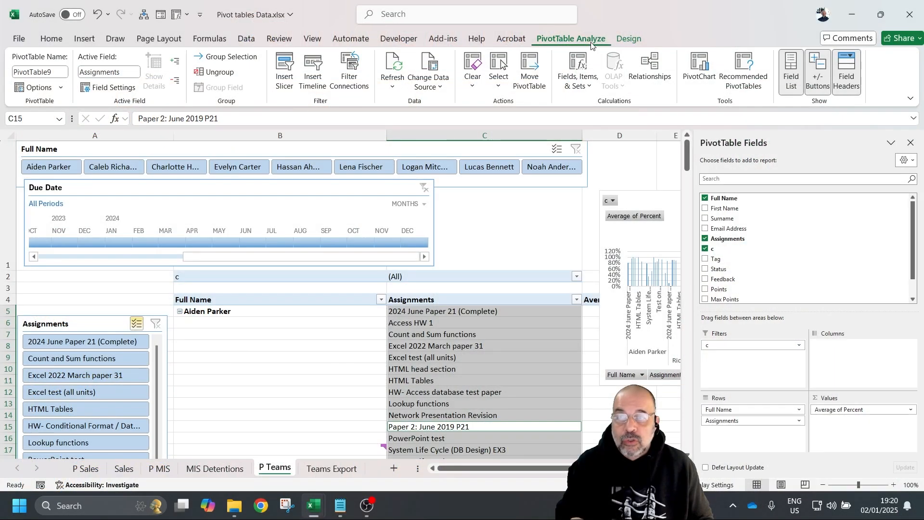
{"action": "left_click", "coordinate": [36, 87]}
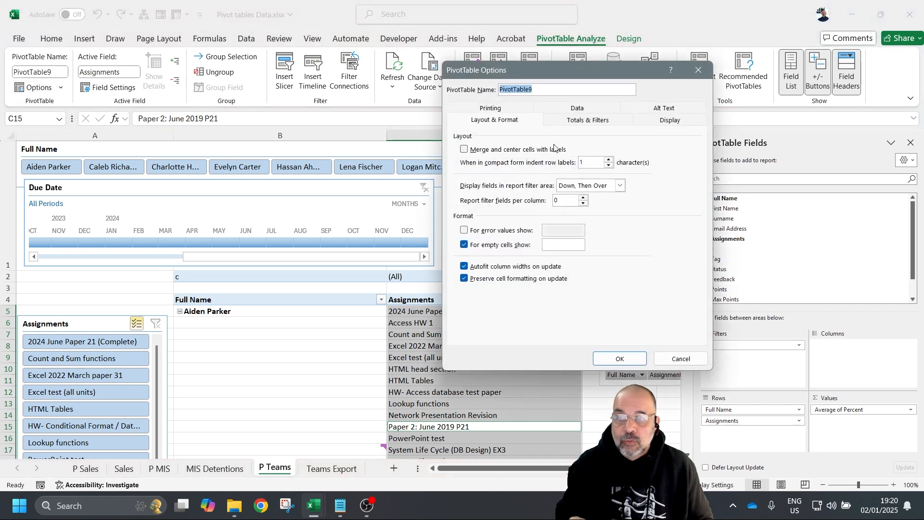
{"action": "left_click", "coordinate": [602, 109]}
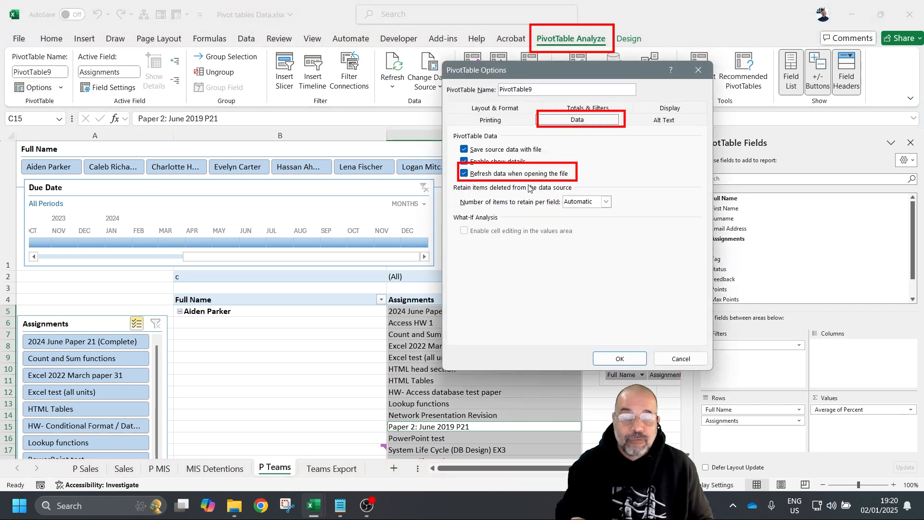
{"action": "left_click", "coordinate": [698, 70]}
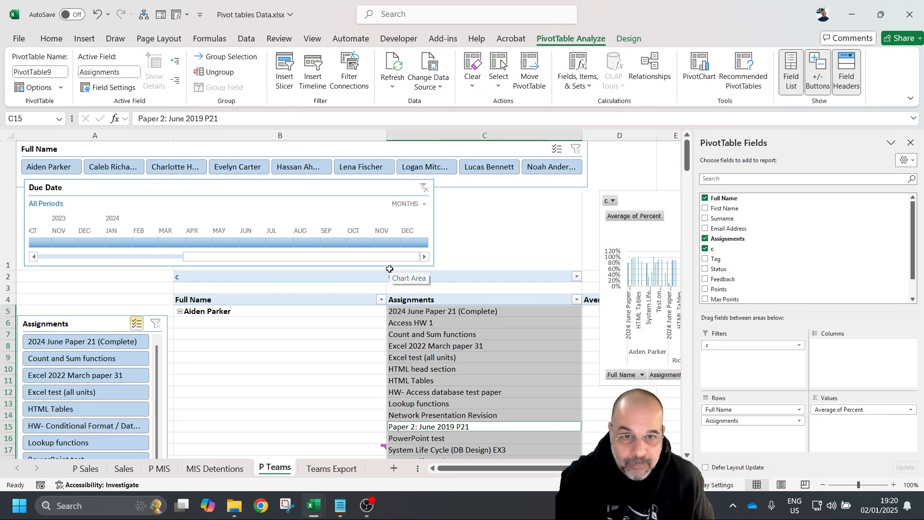
- Dismiss the Report Layout choices and switch to the Sales data sheet
{"action": "scroll", "coordinate": [236, 288], "scroll_direction": "down", "scroll_amount": 2}
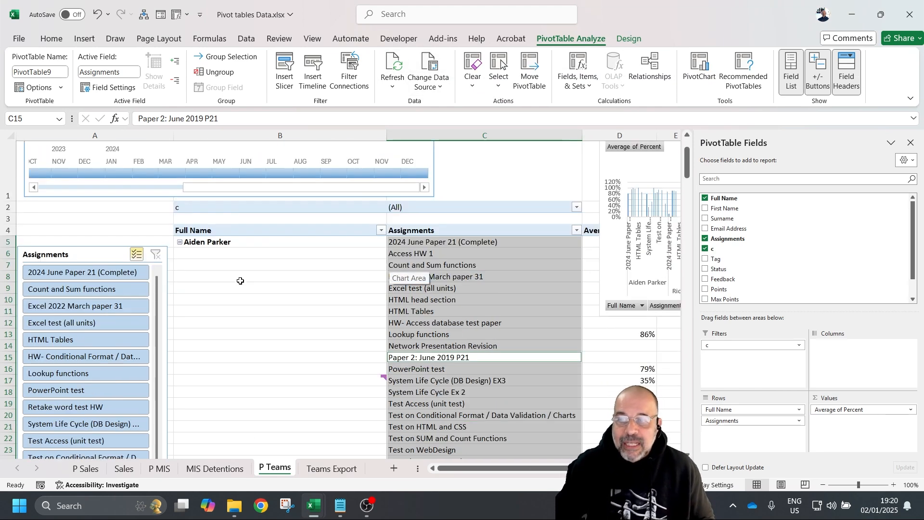
{"action": "left_click", "coordinate": [630, 38]}
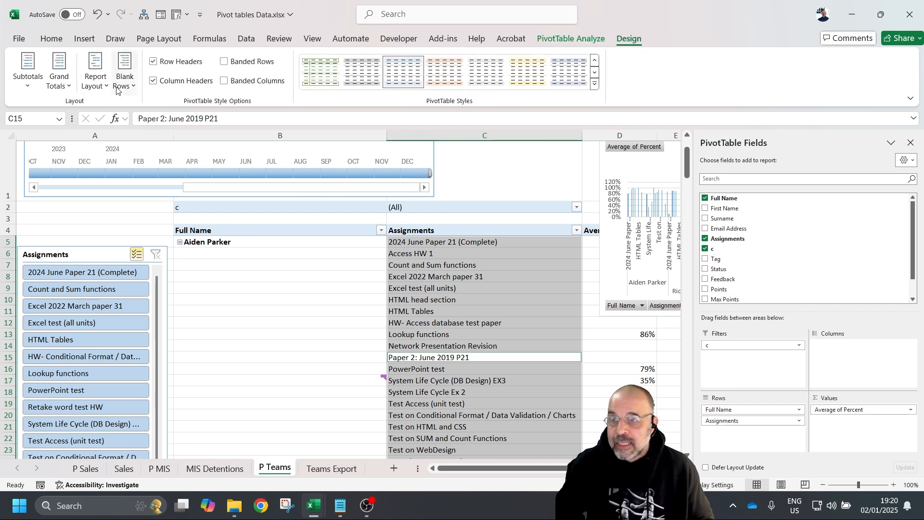
{"action": "left_click", "coordinate": [99, 86]}
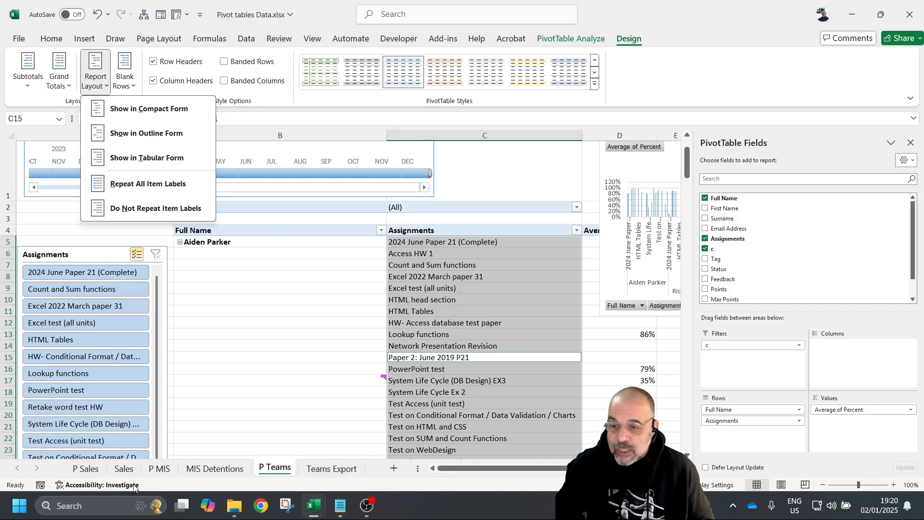
{"action": "left_click", "coordinate": [124, 469]}
{"action": "left_click", "coordinate": [124, 470]}
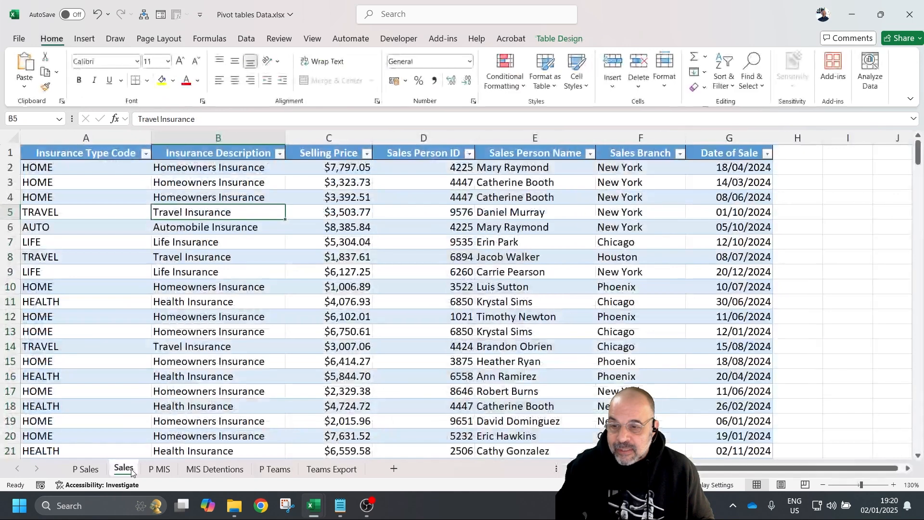
- On P Sales, preview the Calculated Field dialog and close it without adding a field
{"action": "left_click", "coordinate": [92, 473]}
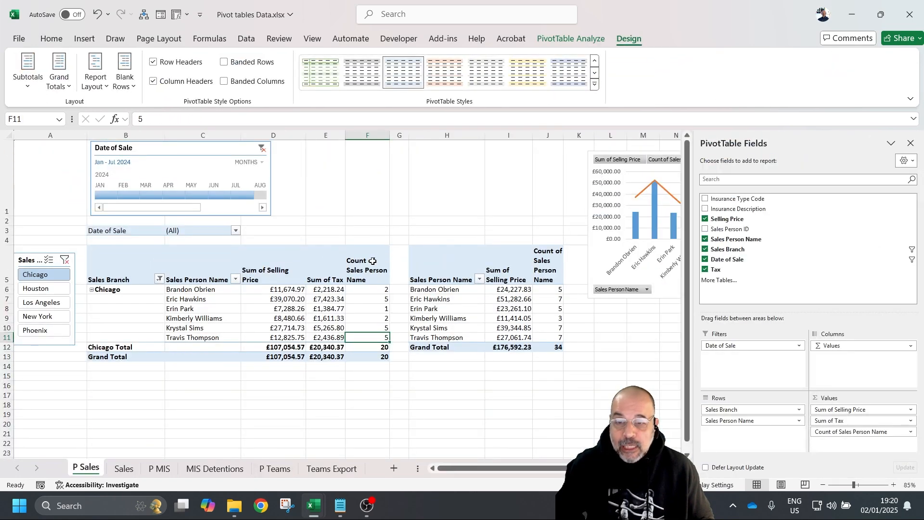
{"action": "left_click", "coordinate": [568, 38]}
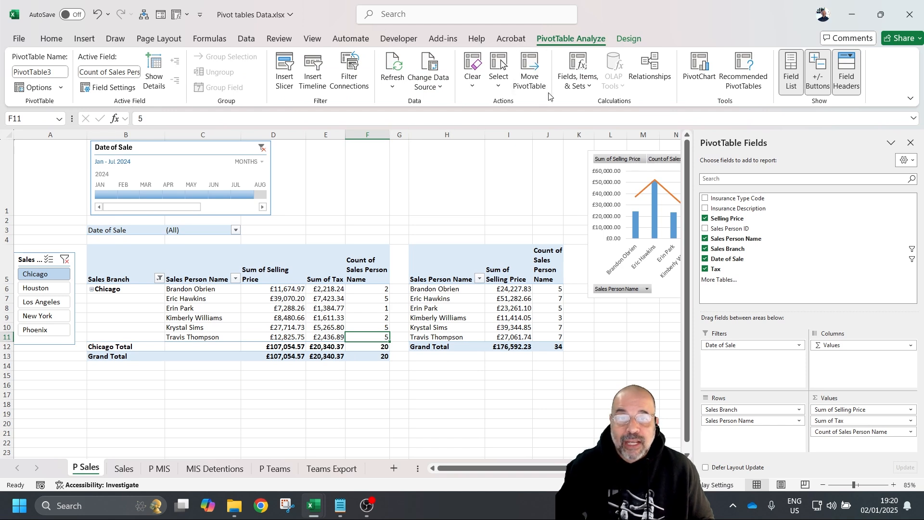
{"action": "left_click", "coordinate": [592, 85]}
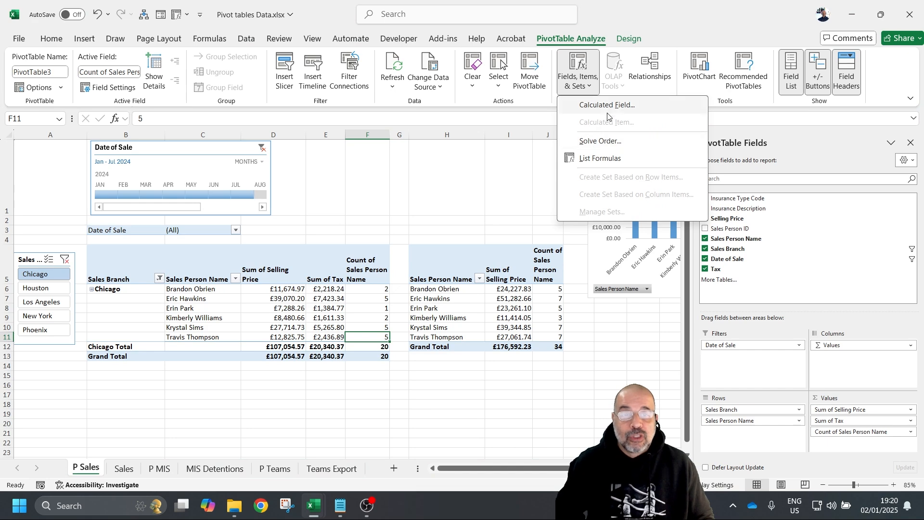
{"action": "left_click", "coordinate": [611, 105]}
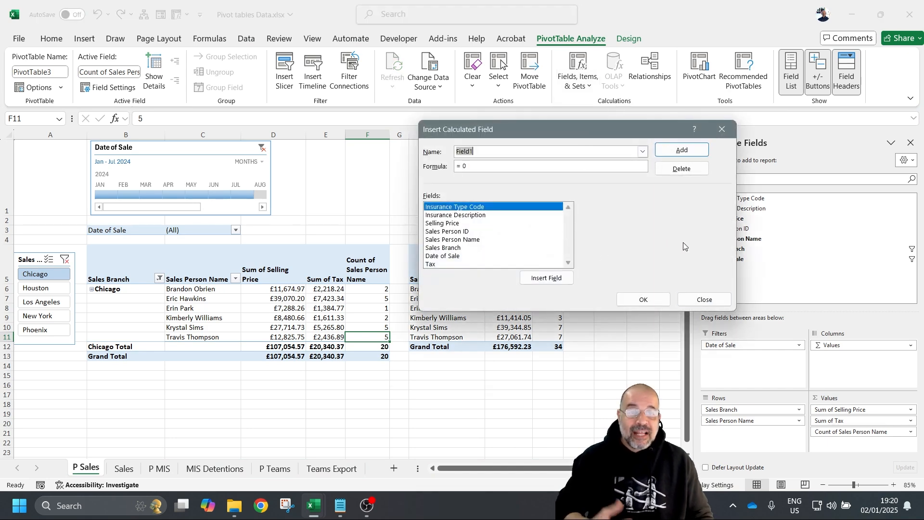
{"action": "left_click", "coordinate": [706, 299]}
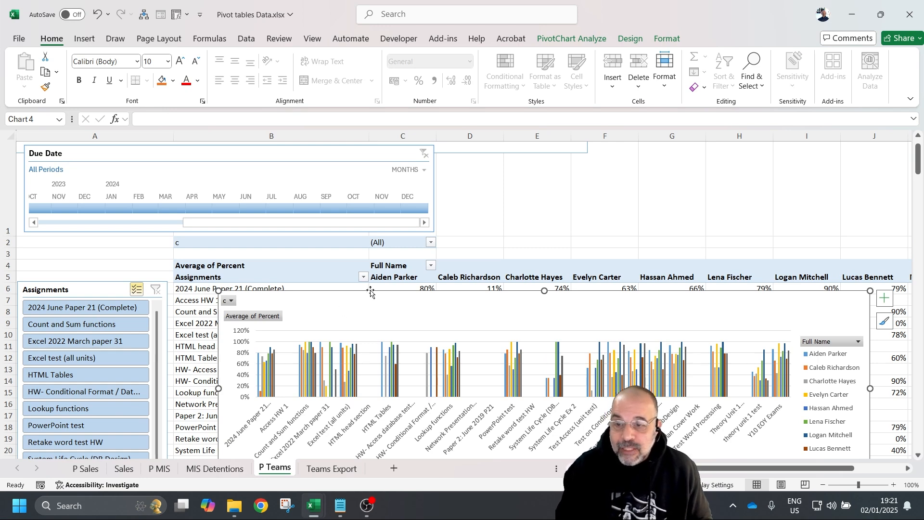
- Undo the last two pivot changes and look over the pivot's Select options
{"action": "key", "text": "ctrl+z"}
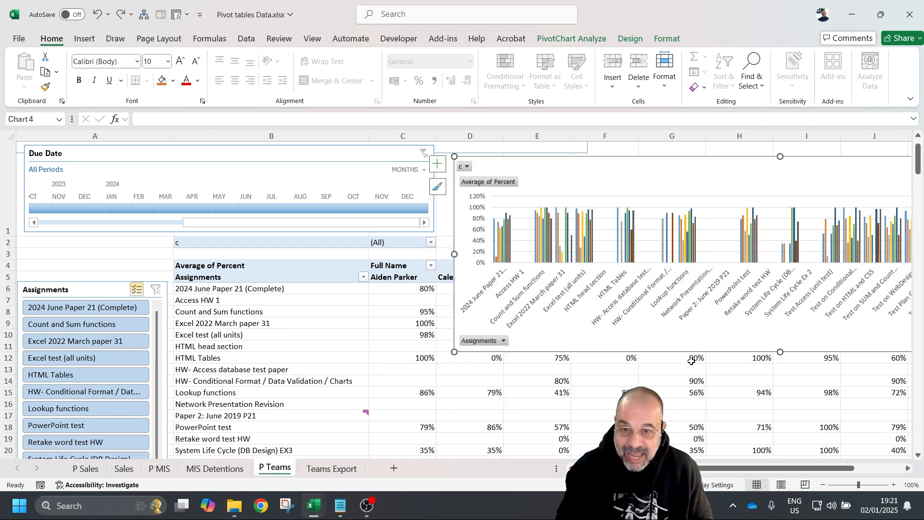
{"action": "key", "text": "ctrl+z"}
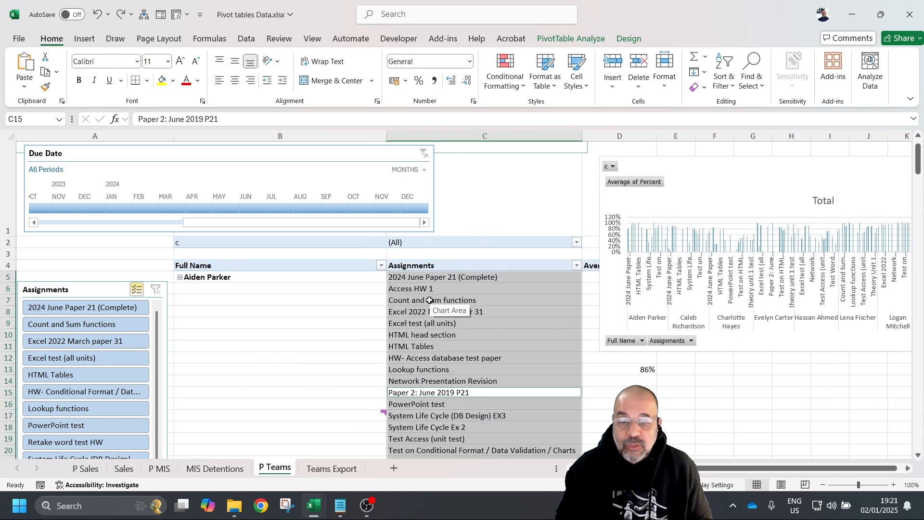
{"action": "scroll", "coordinate": [349, 309], "scroll_direction": "down", "scroll_amount": 1}
{"action": "left_click", "coordinate": [430, 243]}
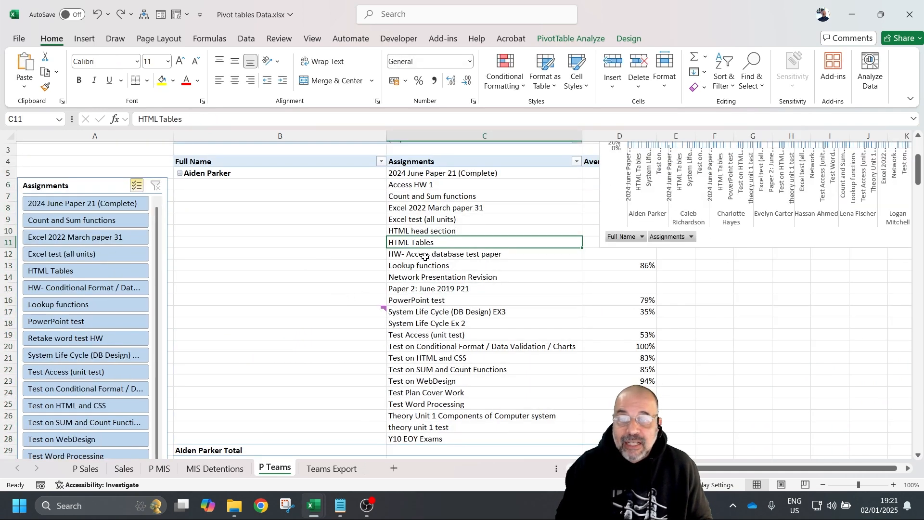
{"action": "left_click", "coordinate": [571, 39]}
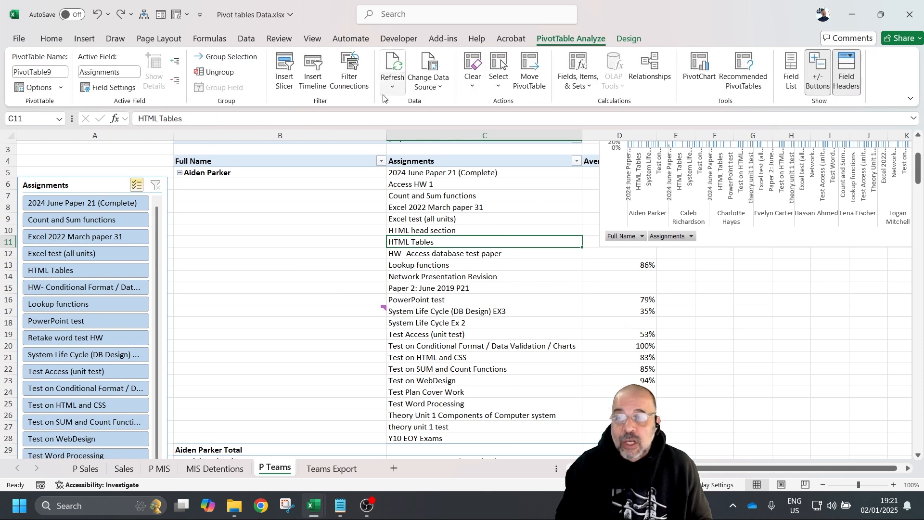
{"action": "left_click", "coordinate": [499, 80]}
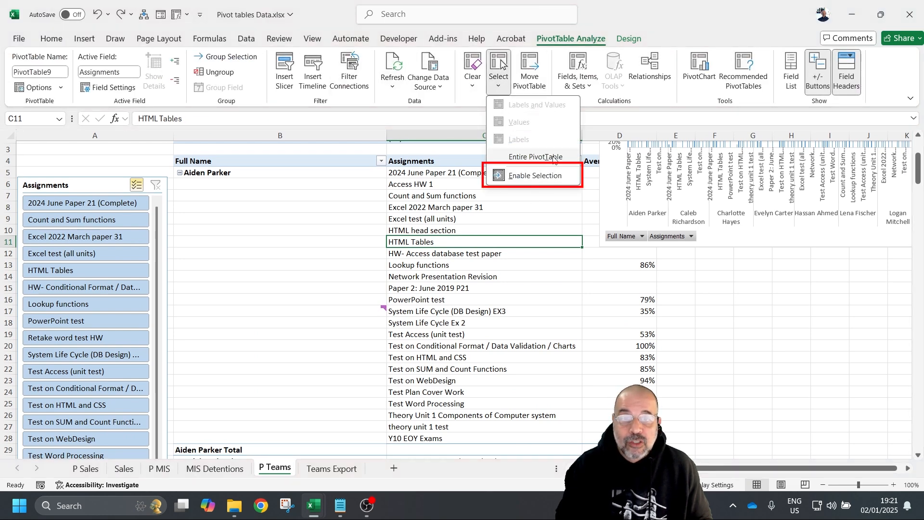
{"action": "key", "text": "Escape"}
- Select another assignment cell in the pivot, then go to the Sales sheet
{"action": "left_click", "coordinate": [420, 371]}
{"action": "scroll", "coordinate": [390, 351], "scroll_direction": "down", "scroll_amount": 3, "text": "ctrl"}
{"action": "scroll", "coordinate": [359, 356], "scroll_direction": "up", "scroll_amount": 2, "text": "ctrl"}
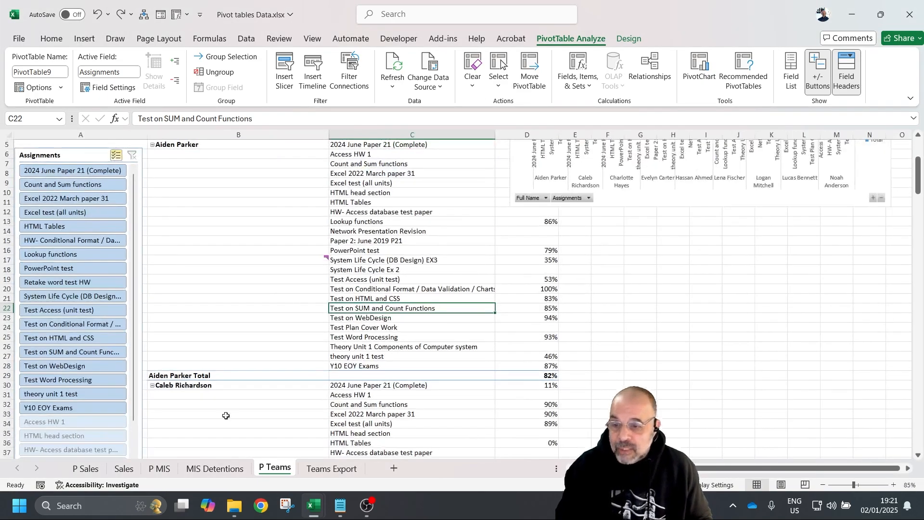
{"action": "left_click", "coordinate": [124, 468]}
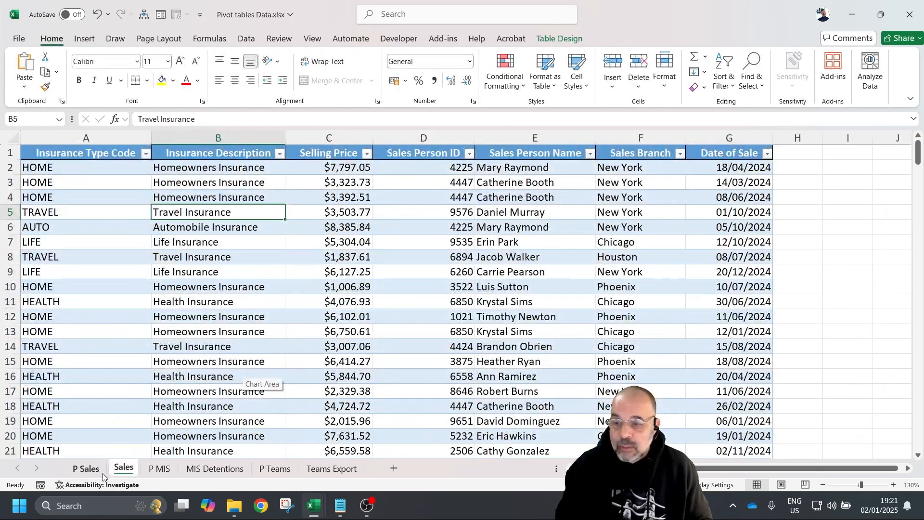
- On P Sales, check the Sales Branch slicer's report connections to PivotTable3 and PivotTable4
{"action": "left_click", "coordinate": [80, 471]}
{"action": "scroll", "coordinate": [263, 335], "scroll_direction": "up", "scroll_amount": 2}
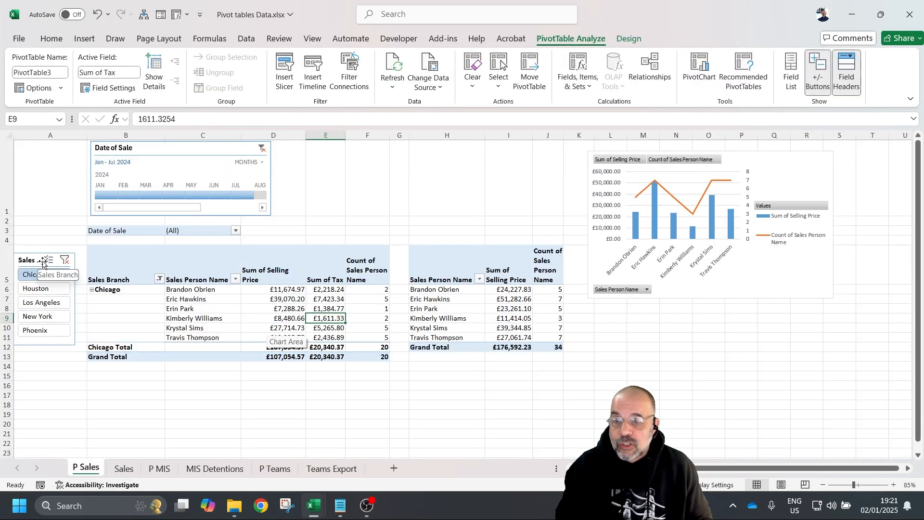
{"action": "scroll", "coordinate": [483, 342], "scroll_direction": "down", "scroll_amount": 3}
{"action": "scroll", "coordinate": [468, 338], "scroll_direction": "up", "scroll_amount": 3}
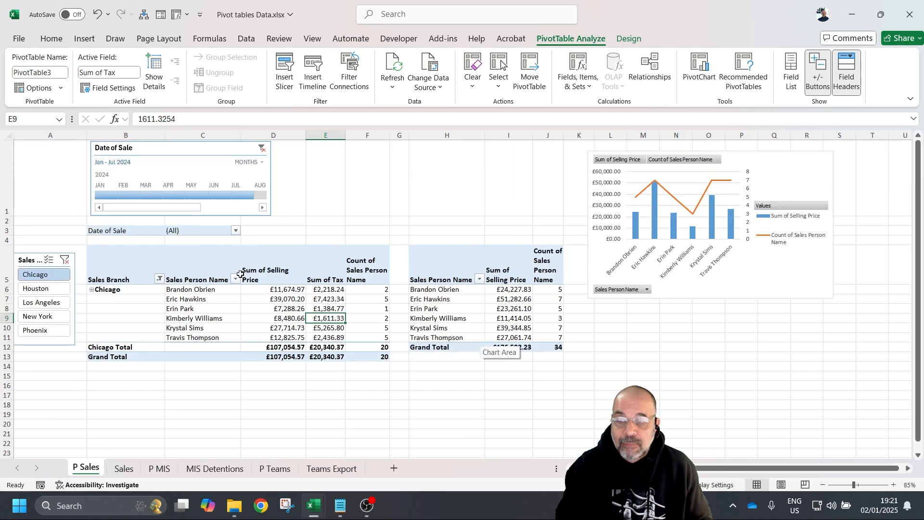
{"action": "left_click", "coordinate": [28, 260]}
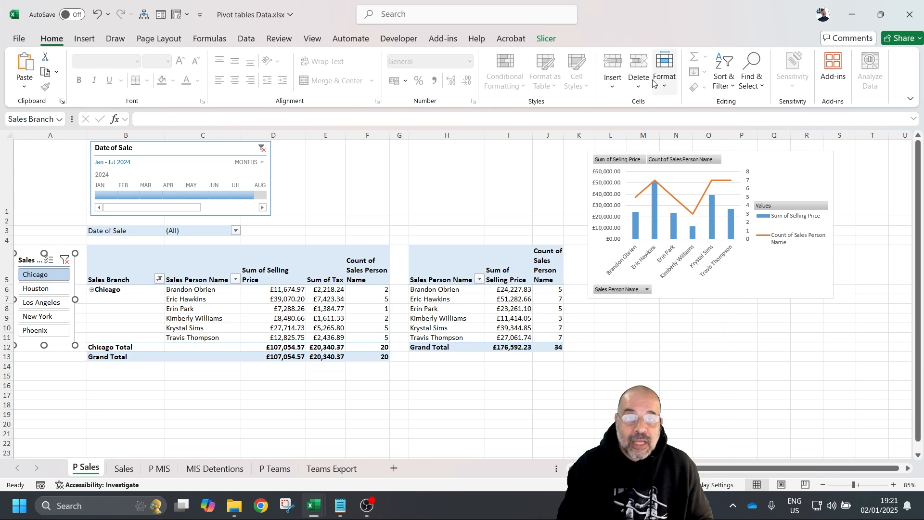
{"action": "left_click", "coordinate": [543, 39]}
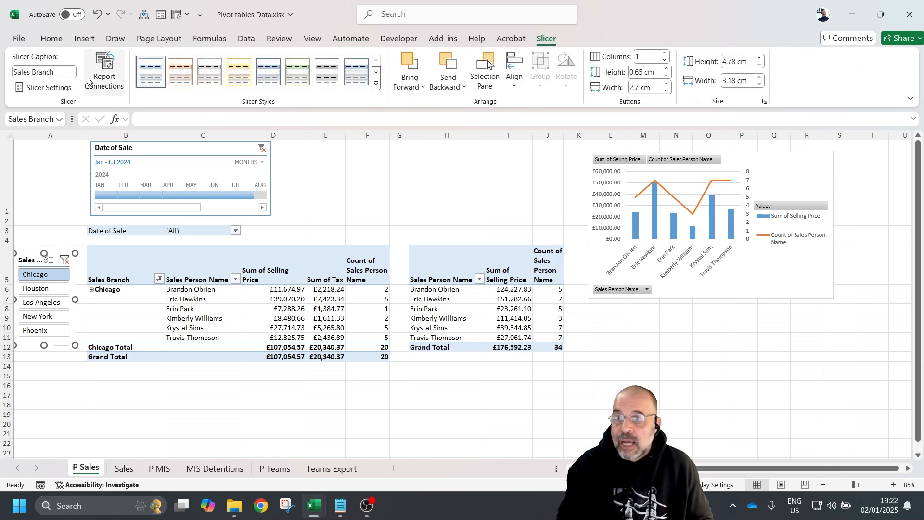
{"action": "left_click", "coordinate": [105, 72]}
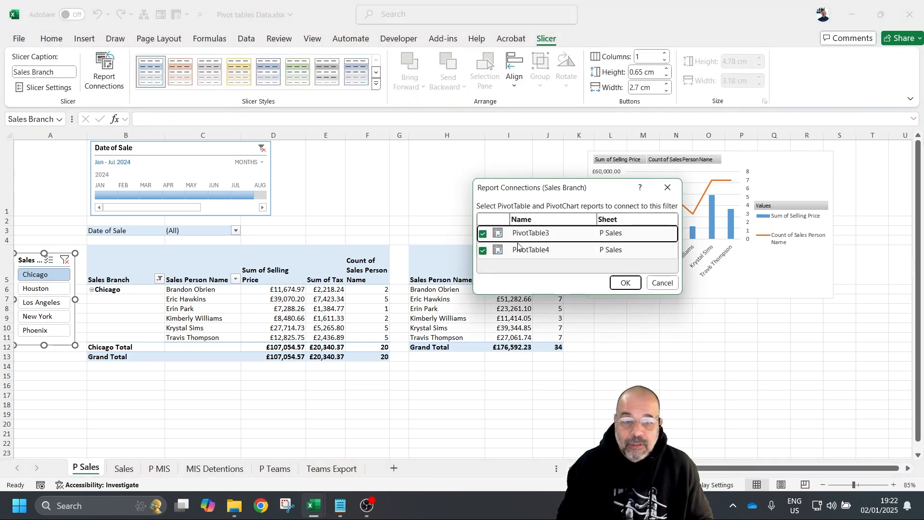
{"action": "left_click", "coordinate": [673, 283]}
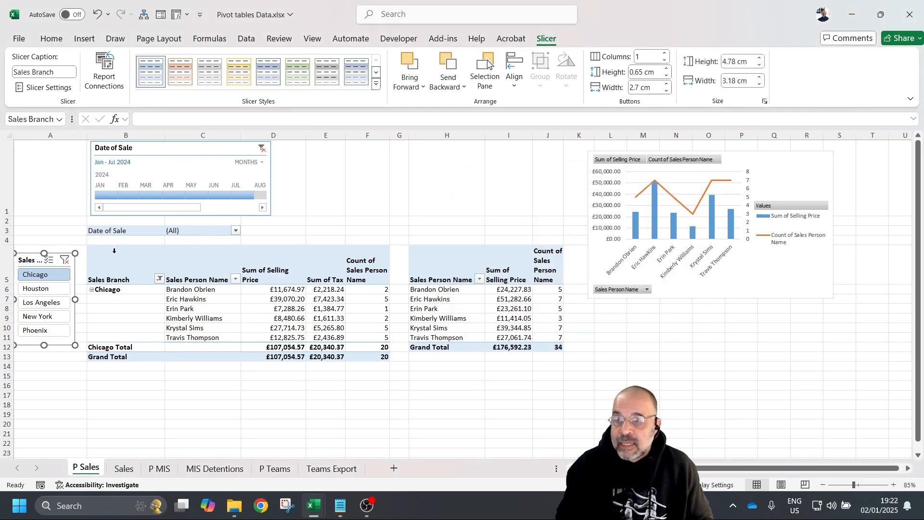
{"action": "left_click", "coordinate": [153, 234]}
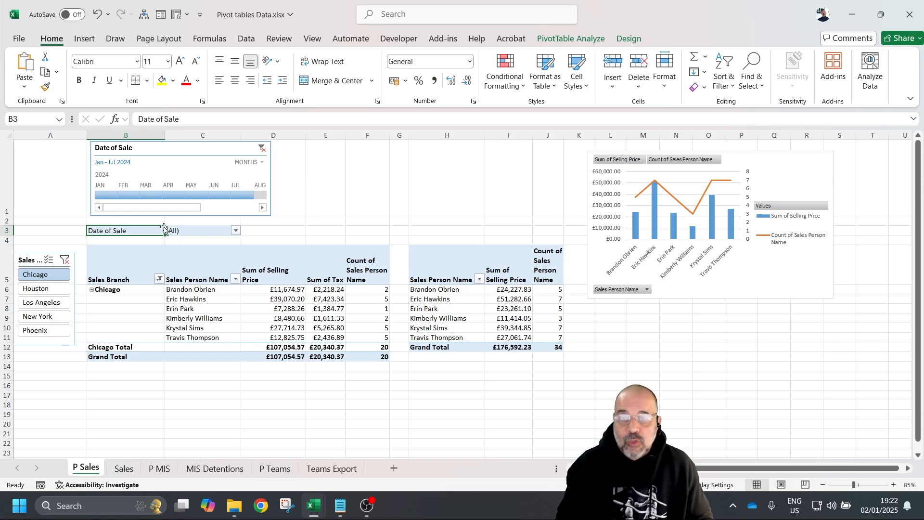
{"action": "left_click", "coordinate": [564, 41]}
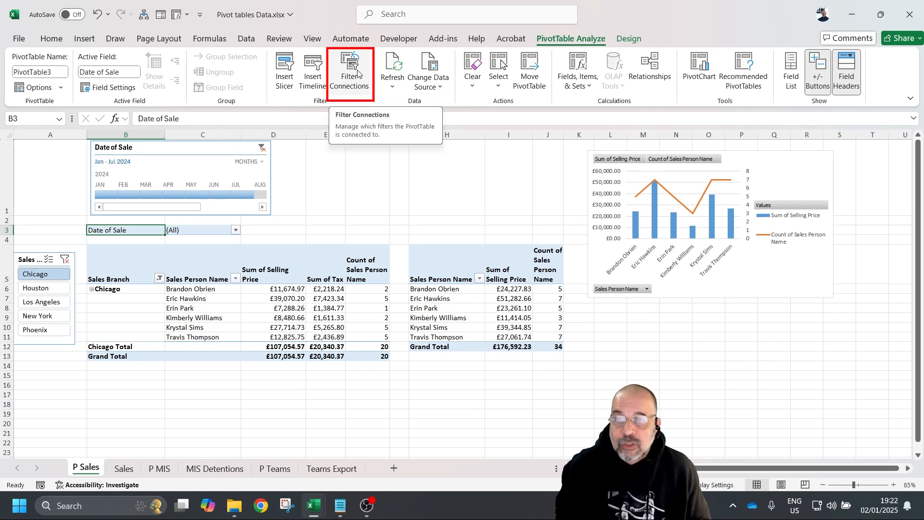
{"action": "left_click", "coordinate": [359, 91]}
{"action": "left_click_drag", "start_coordinate": [584, 188], "coordinate": [455, 114]}
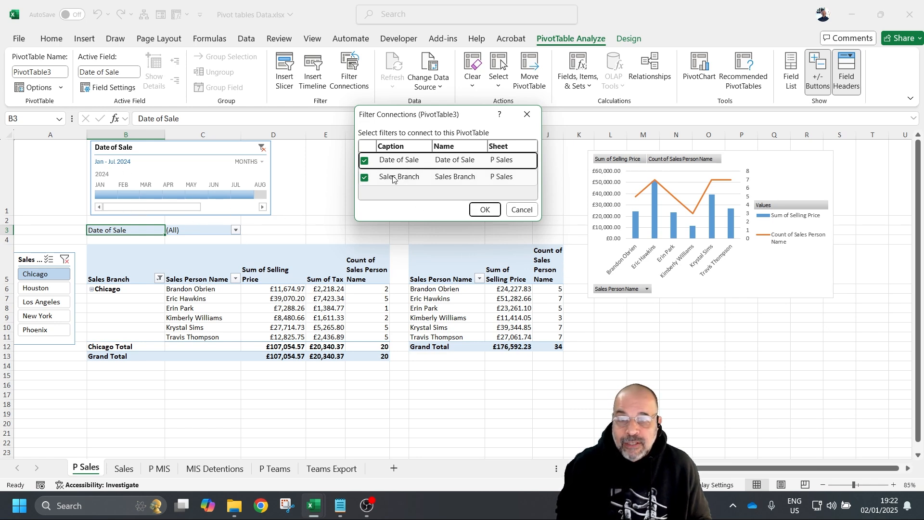
{"action": "left_click", "coordinate": [527, 115]}
{"action": "left_click", "coordinate": [445, 308]}
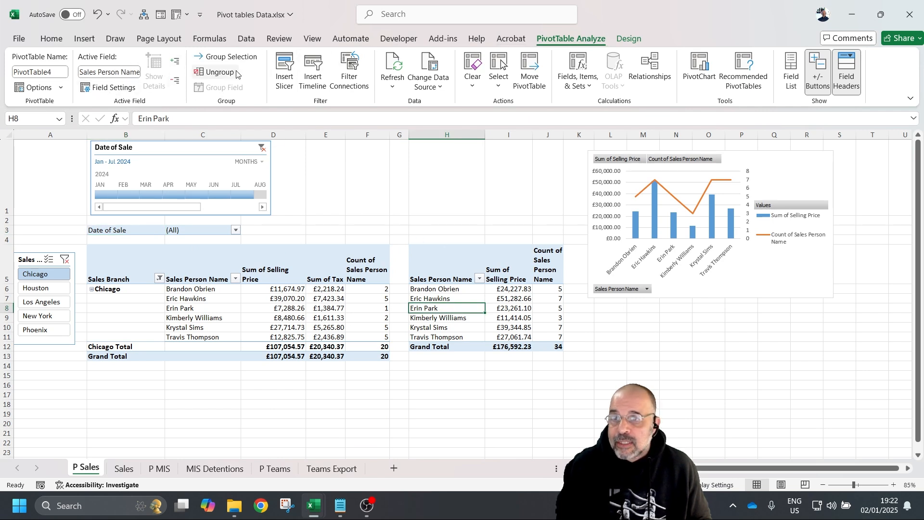
{"action": "left_click", "coordinate": [350, 72]}
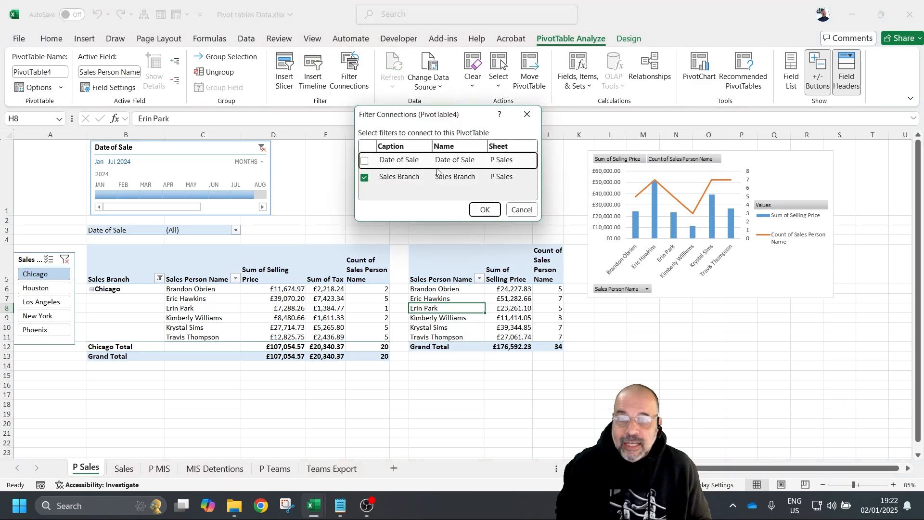
{"action": "left_click", "coordinate": [526, 210]}
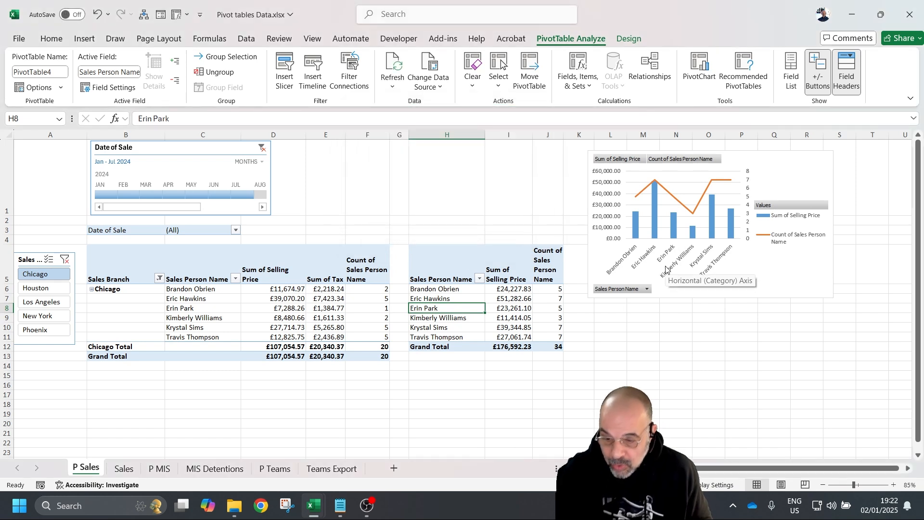